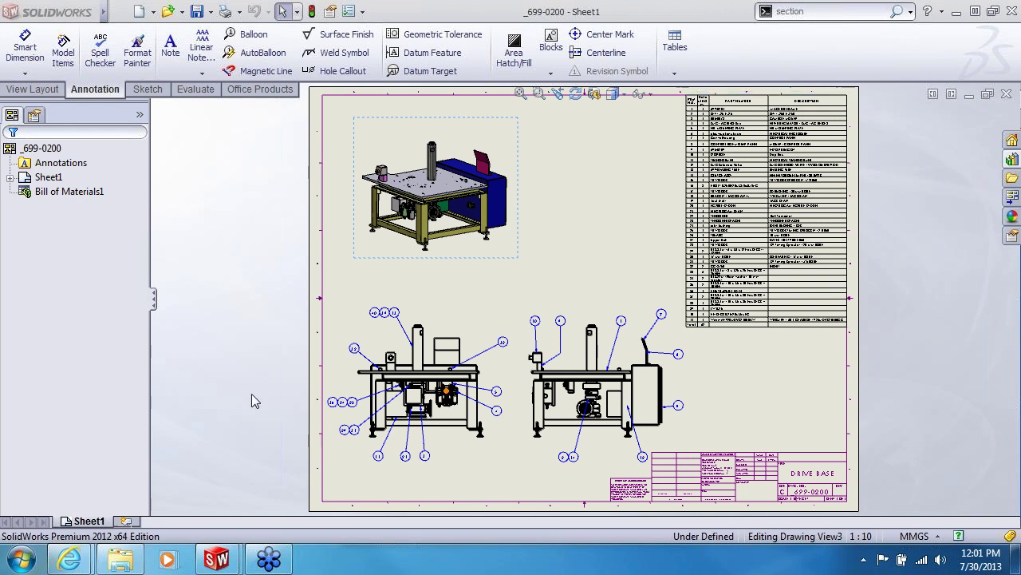
Zoom into the isometric view on drawing _699-0200 and open its assembly.
scroll(463, 249, "down", 5)
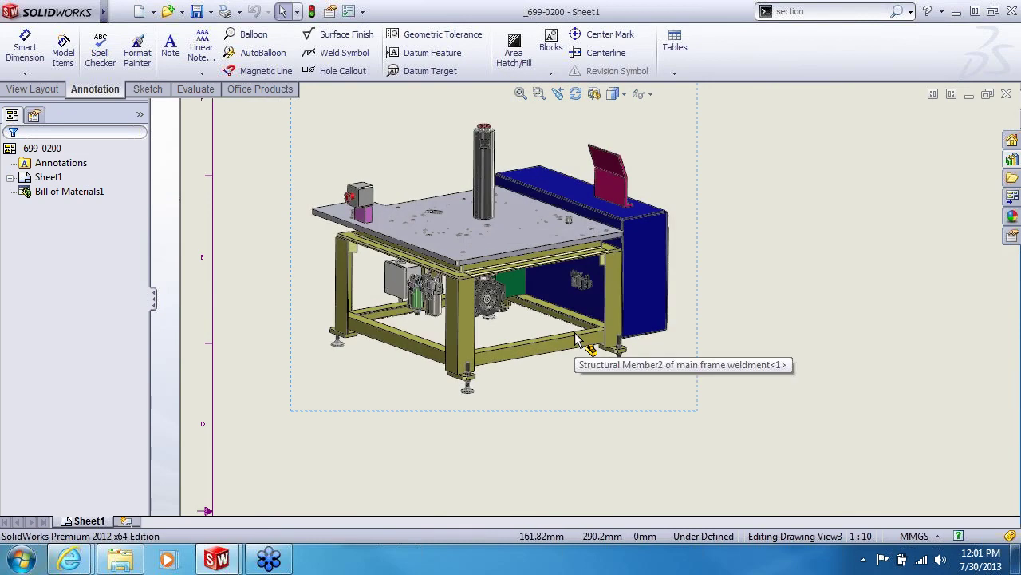
scroll(447, 275, "down", 2)
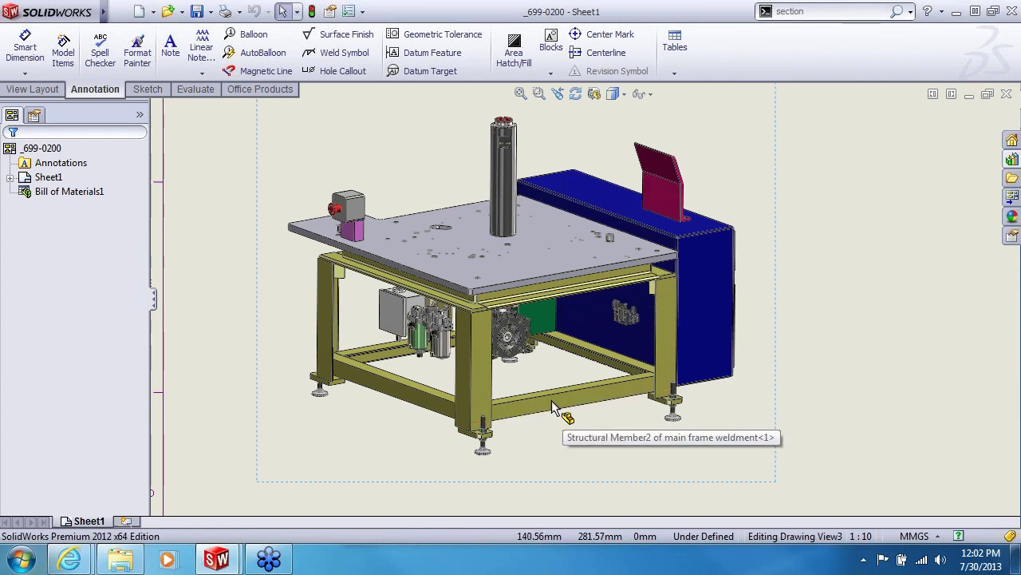
left_click(591, 446)
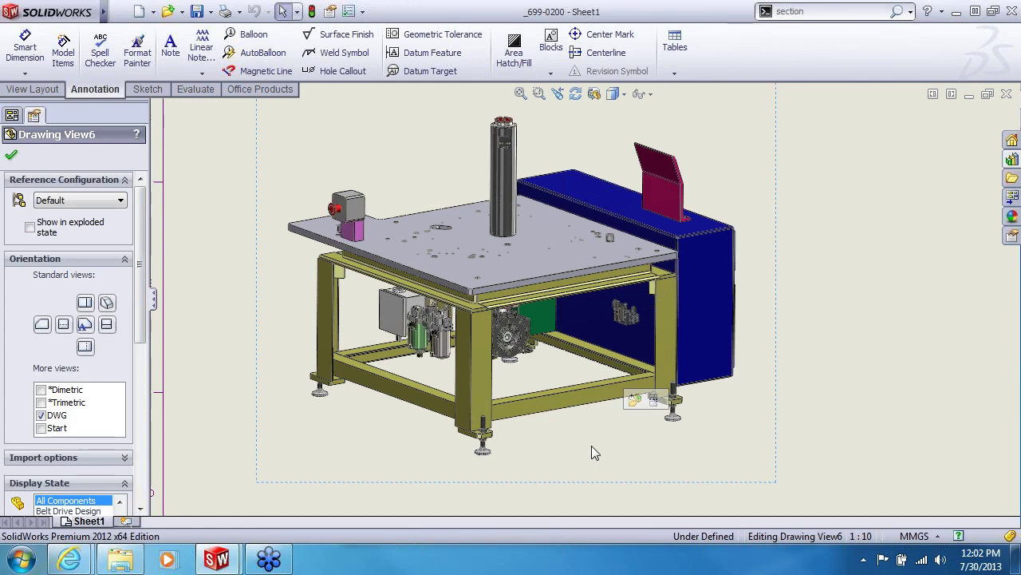
left_click(634, 402)
Orbit the drive base to inspect its underside, return to isometric, and list the display states.
middle_click_drag(554, 387, 551, 289)
middle_click_drag(613, 245, 576, 389)
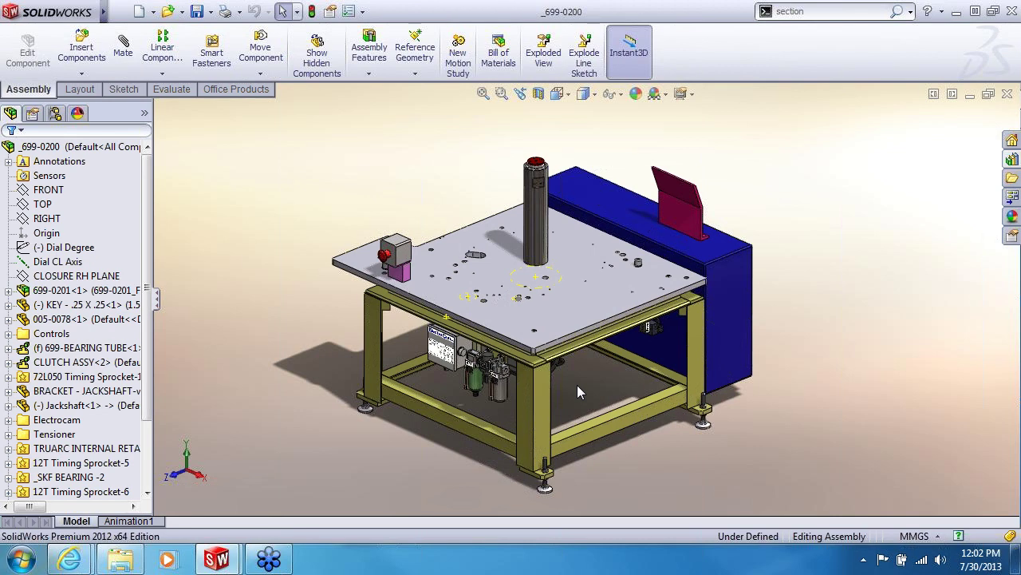
middle_click_drag(578, 395, 591, 319)
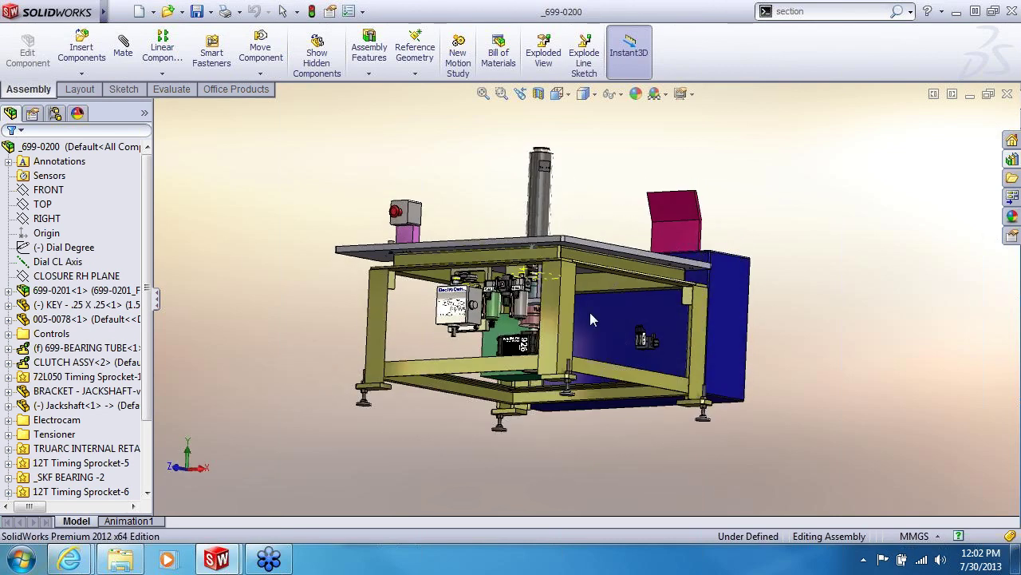
middle_click_drag(488, 306, 548, 283)
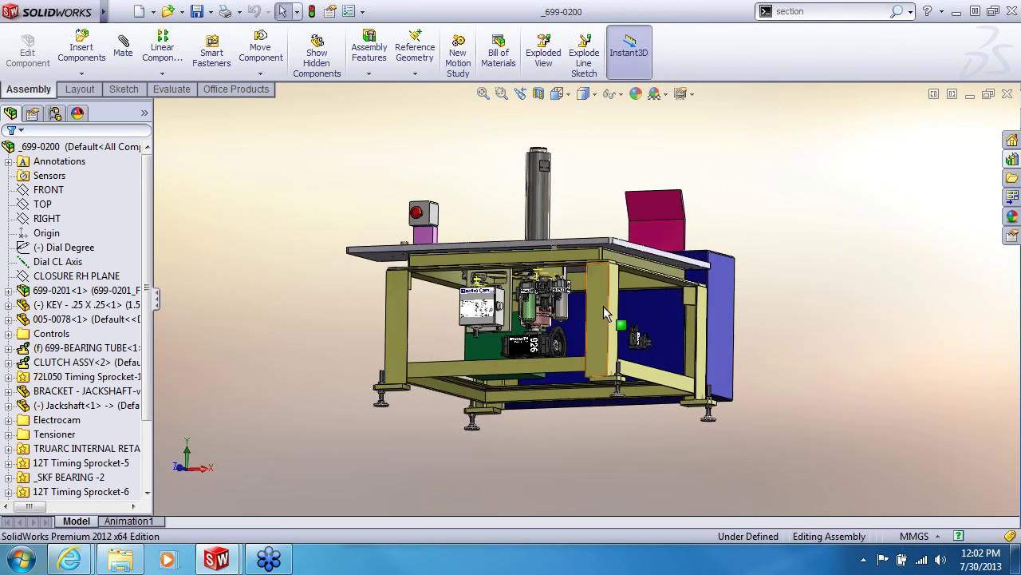
key("ctrl+7")
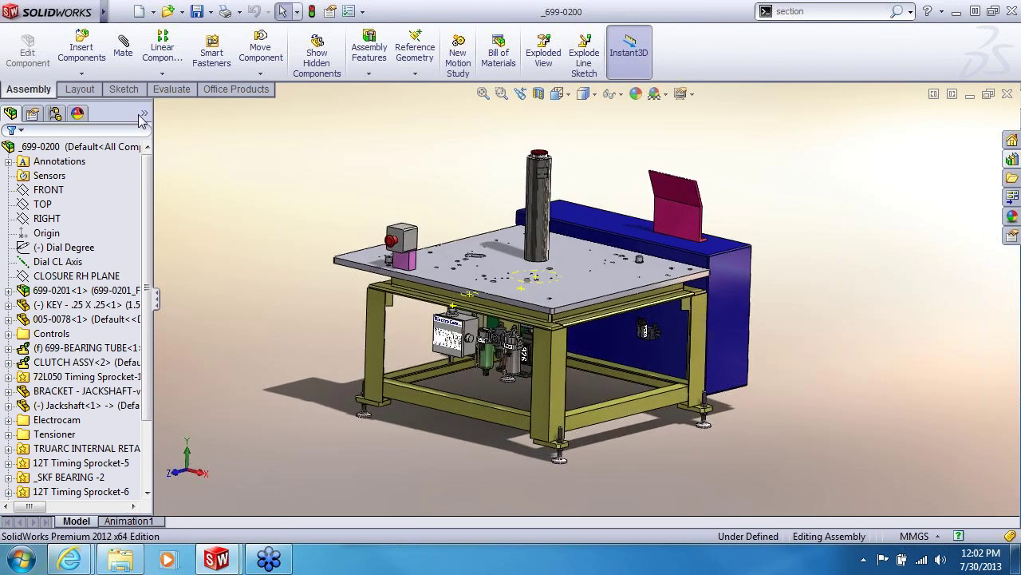
left_click(144, 114)
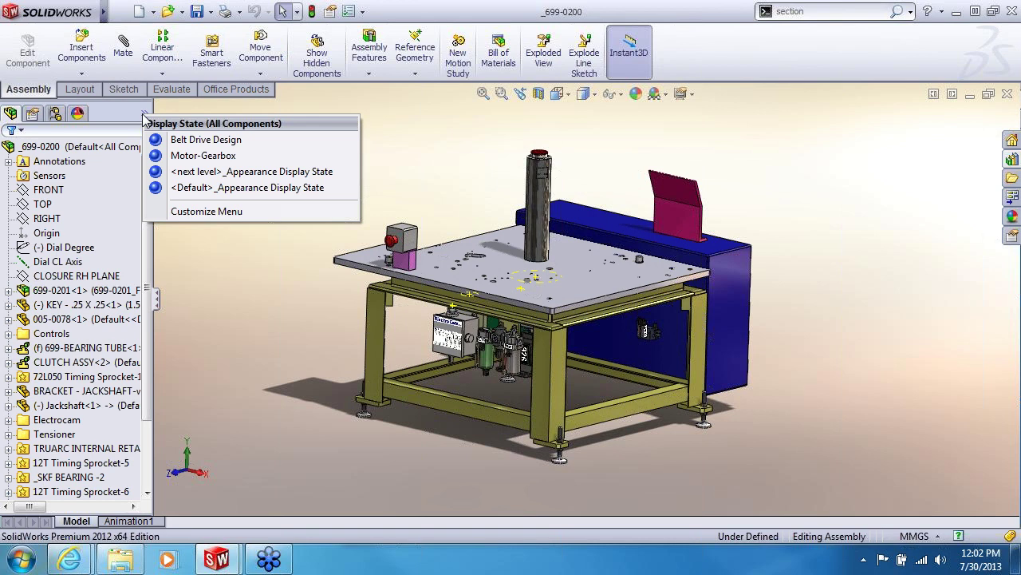
Apply the Motor-Gearbox, then the Belt Drive Design display state, and inspect the belt drive.
left_click(201, 156)
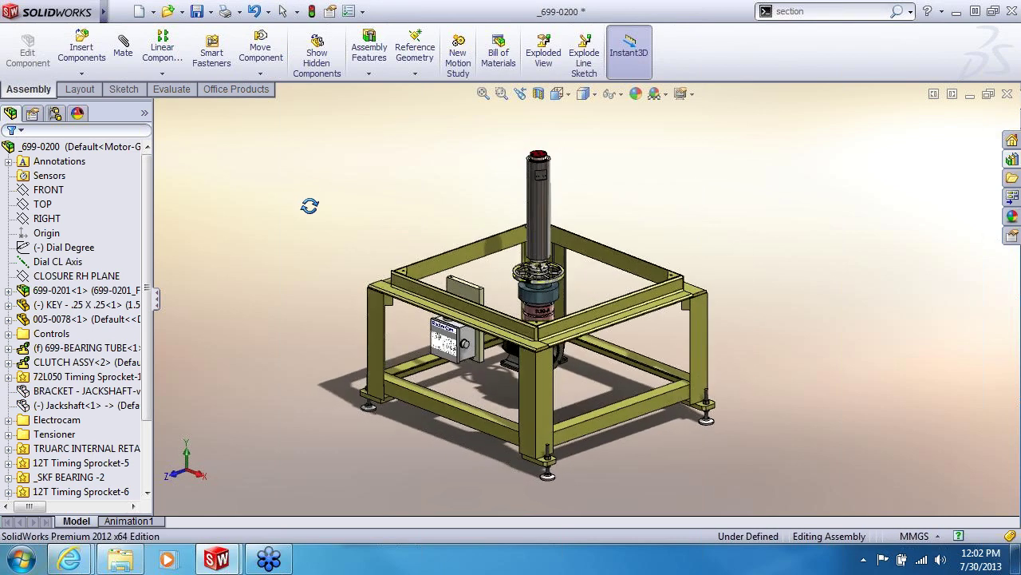
right_click(148, 122)
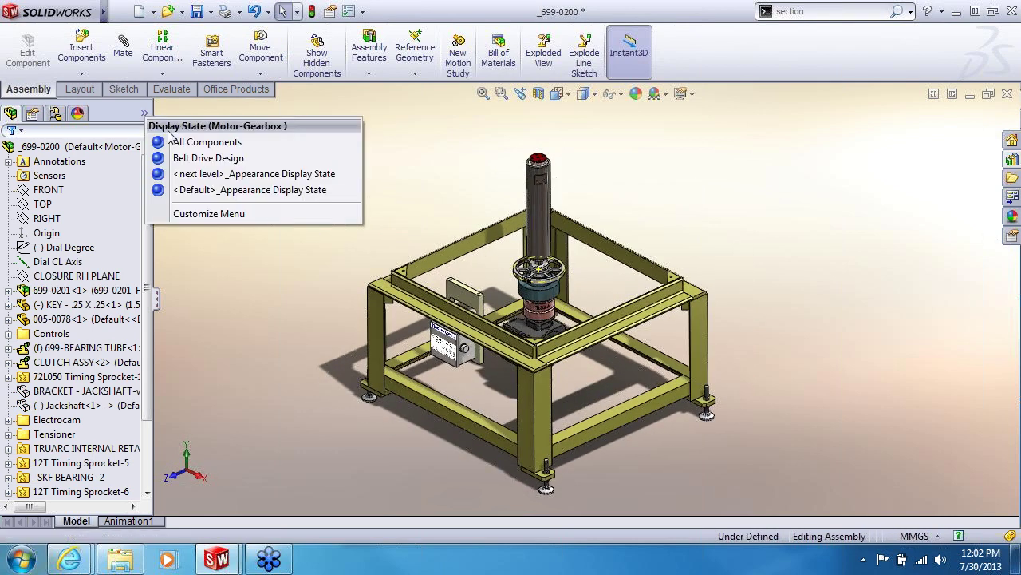
left_click(184, 159)
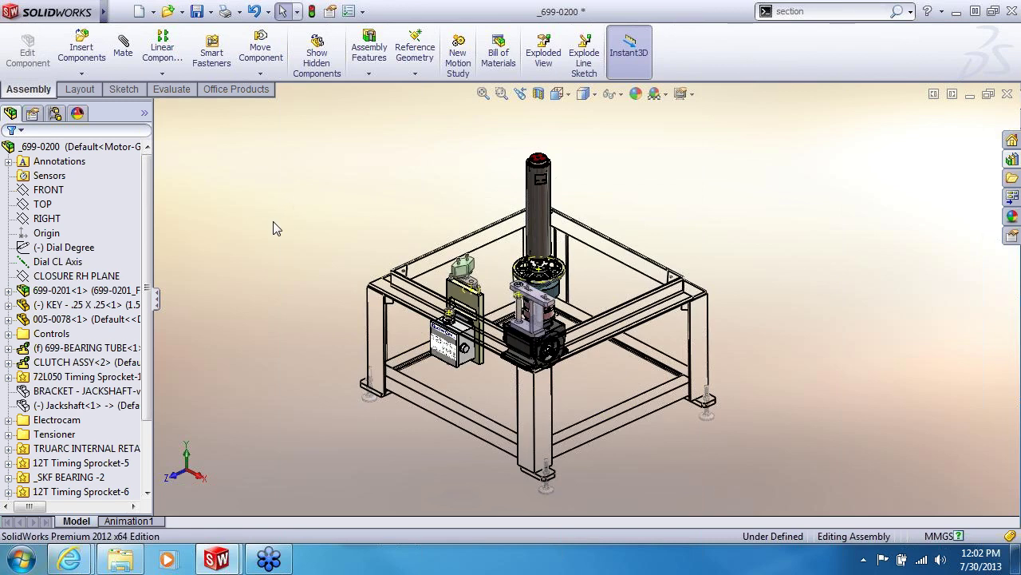
scroll(488, 350, "down", 3)
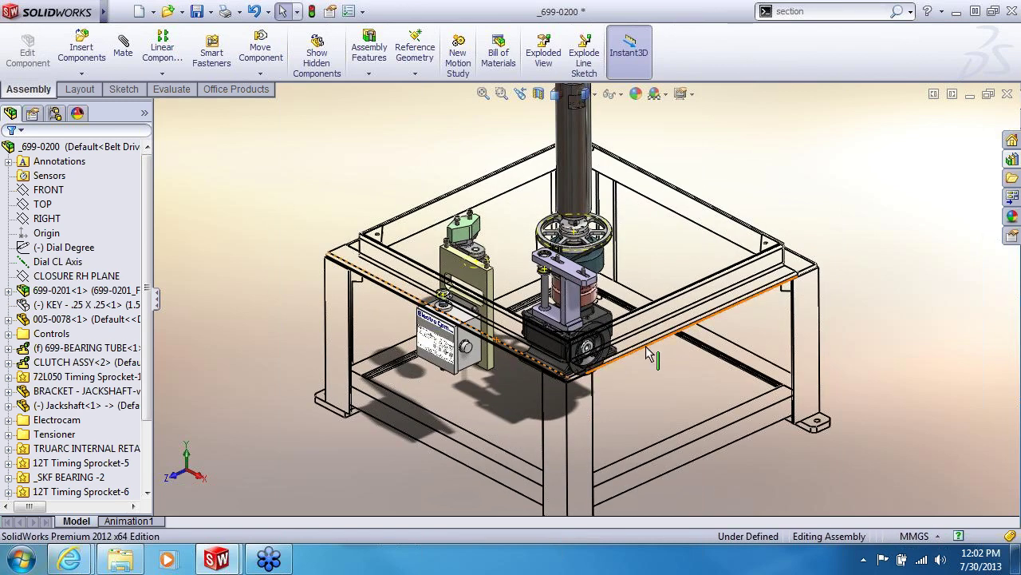
mouse_move(504, 415)
middle_mouse_down()
mouse_move(479, 416)
mouse_move(526, 419)
mouse_move(505, 418)
middle_mouse_up()
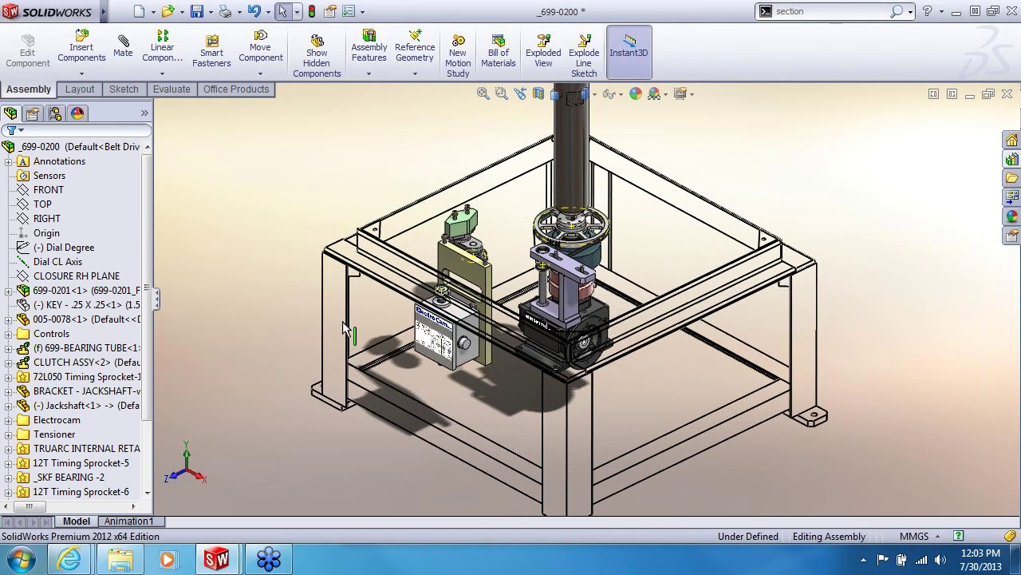
Switch back to the Motor-Gearbox display state and orbit to a frontal view of the frame.
right_click(149, 119)
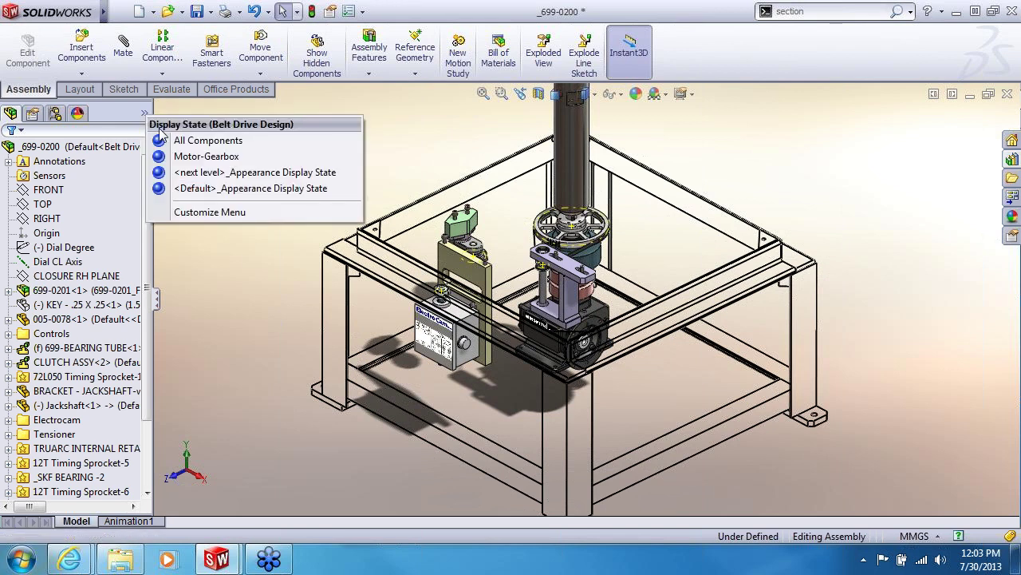
left_click(206, 156)
mouse_move(633, 392)
middle_mouse_down()
mouse_move(649, 361)
mouse_move(741, 423)
middle_mouse_up()
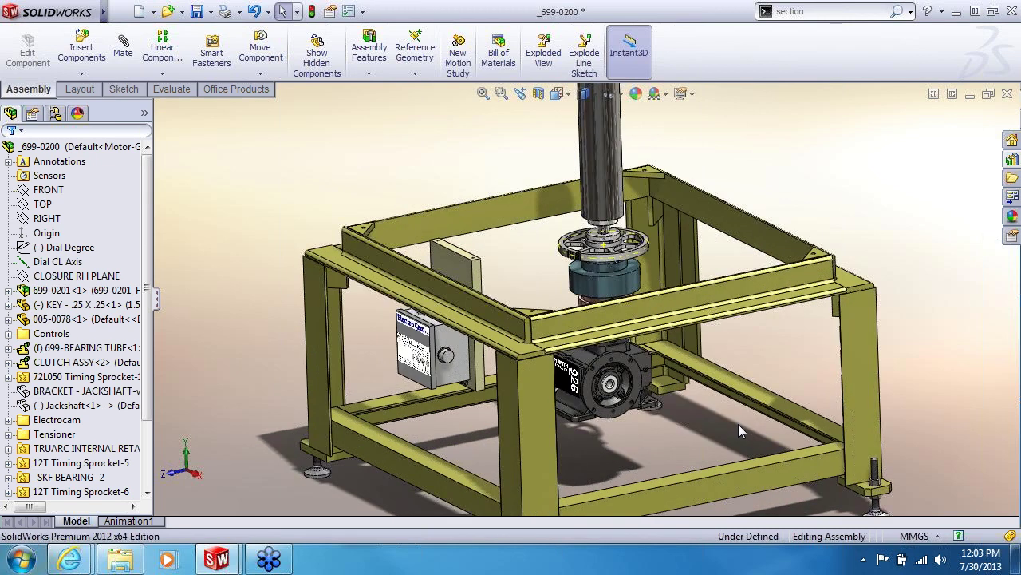
scroll(739, 424, "down", 2)
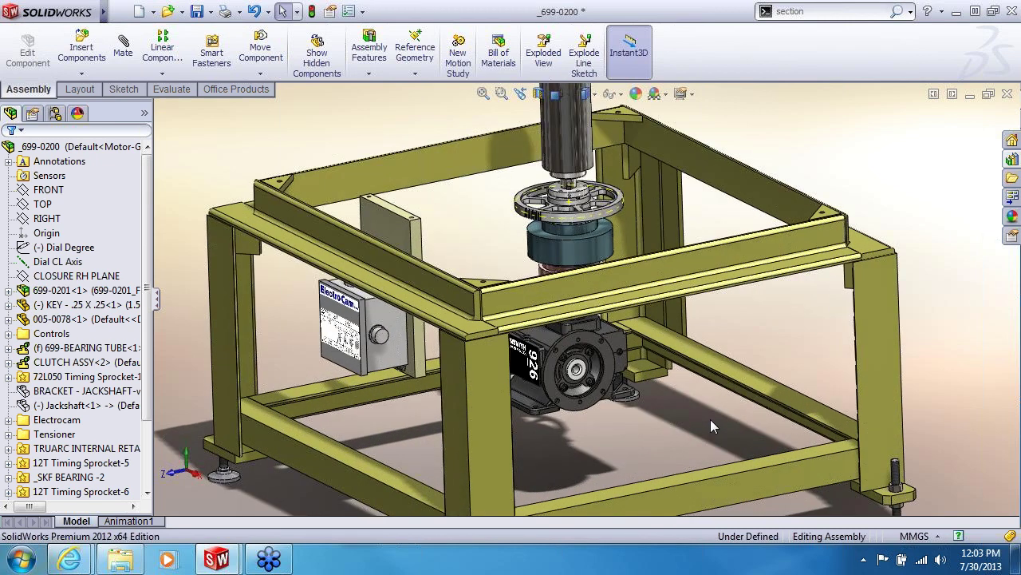
middle_click_drag(710, 419, 702, 415)
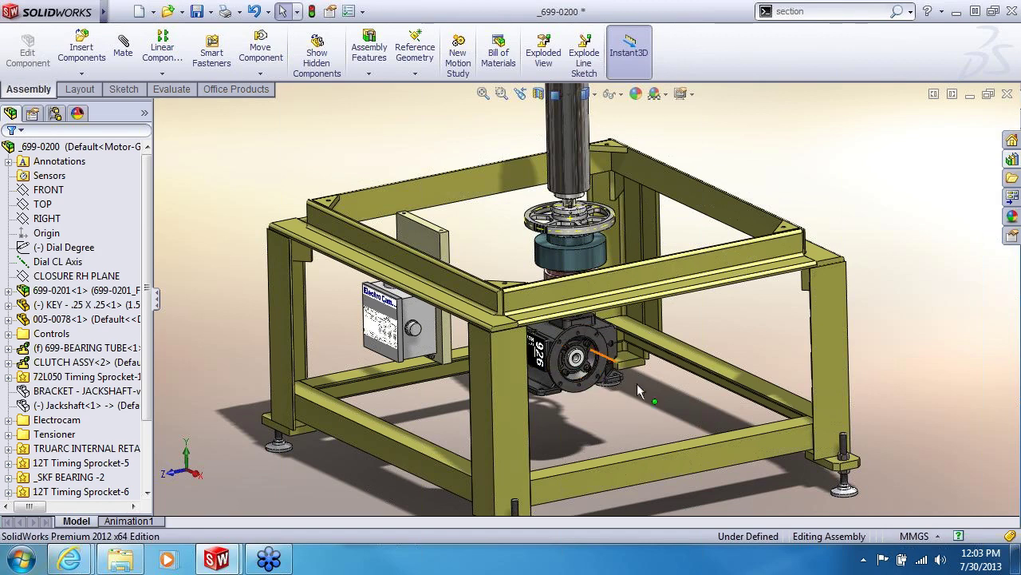
left_click(1012, 159)
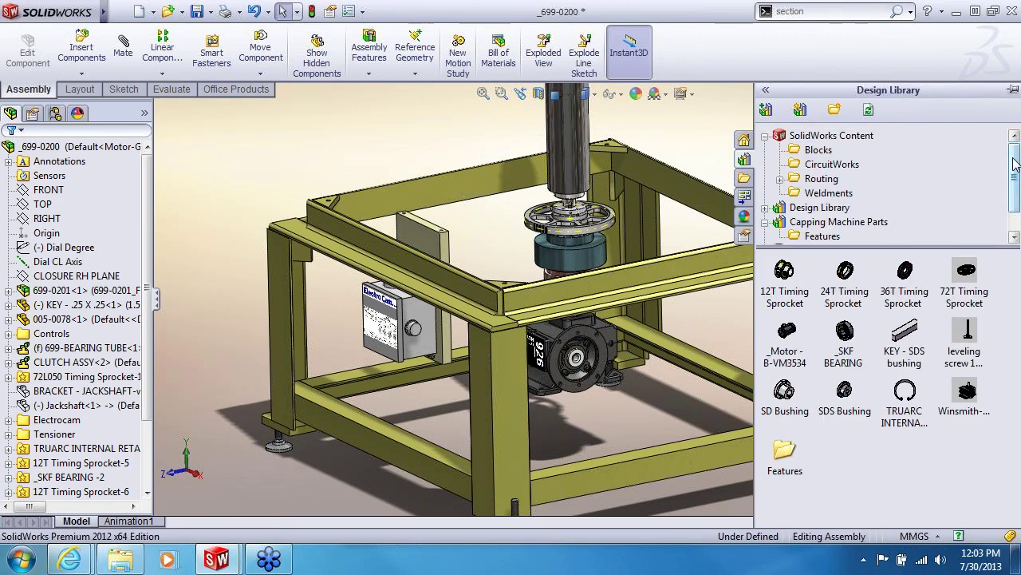
Collapse the SolidWorks Content and Design Library folders and expand the Toolbox AS part categories.
left_click(764, 136)
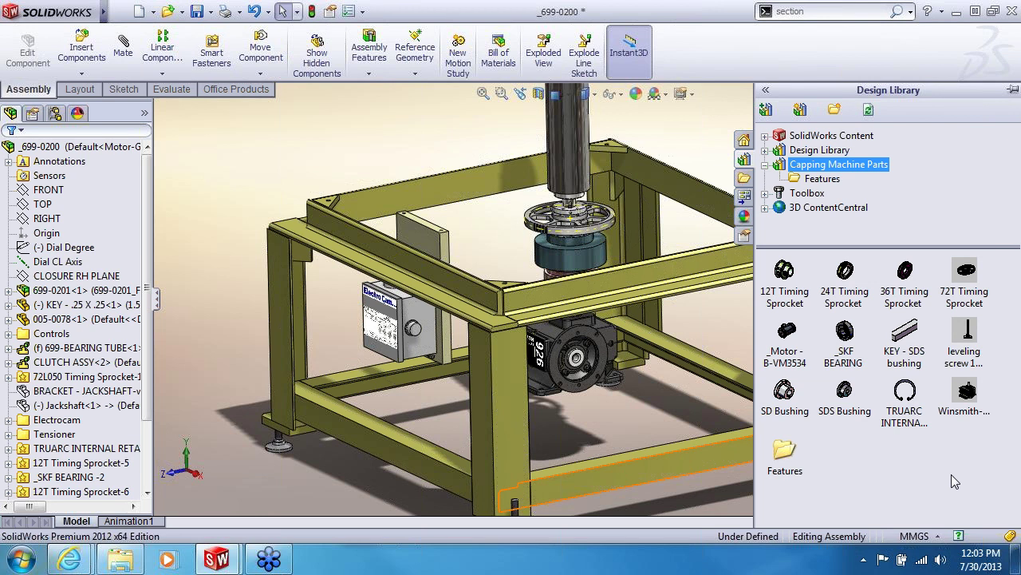
left_click(764, 150)
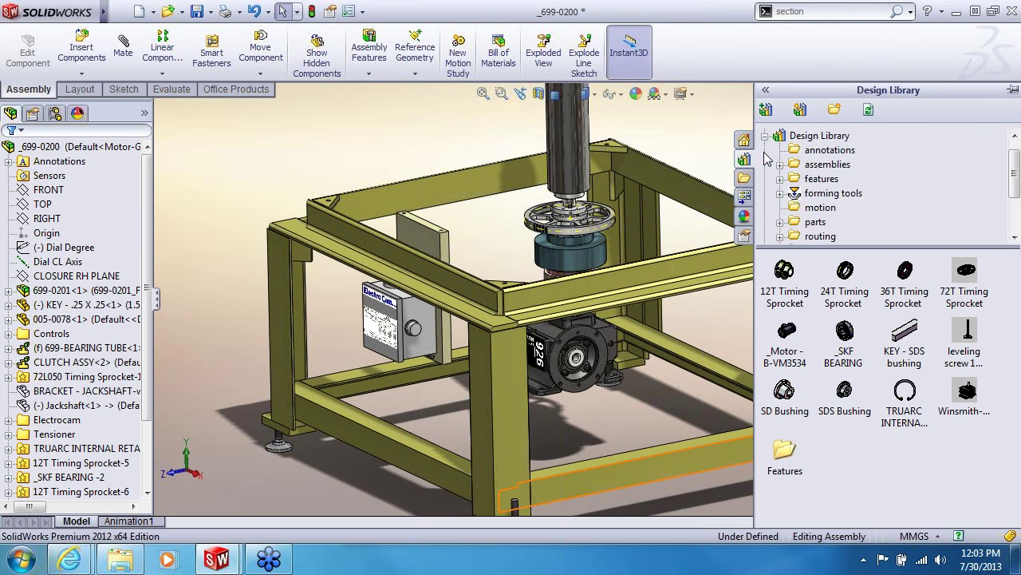
left_click(765, 150)
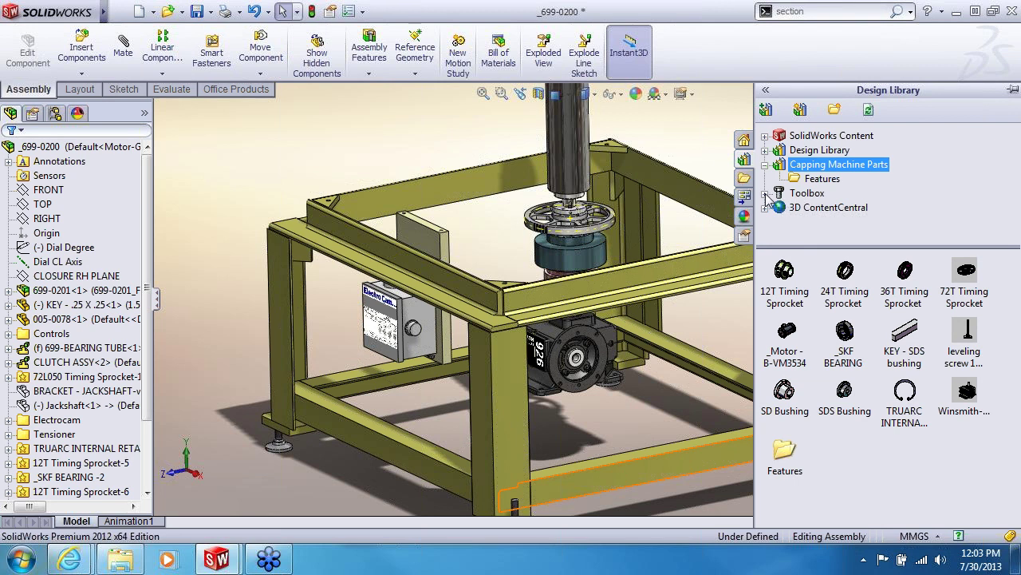
double_click(802, 193)
left_click(780, 180)
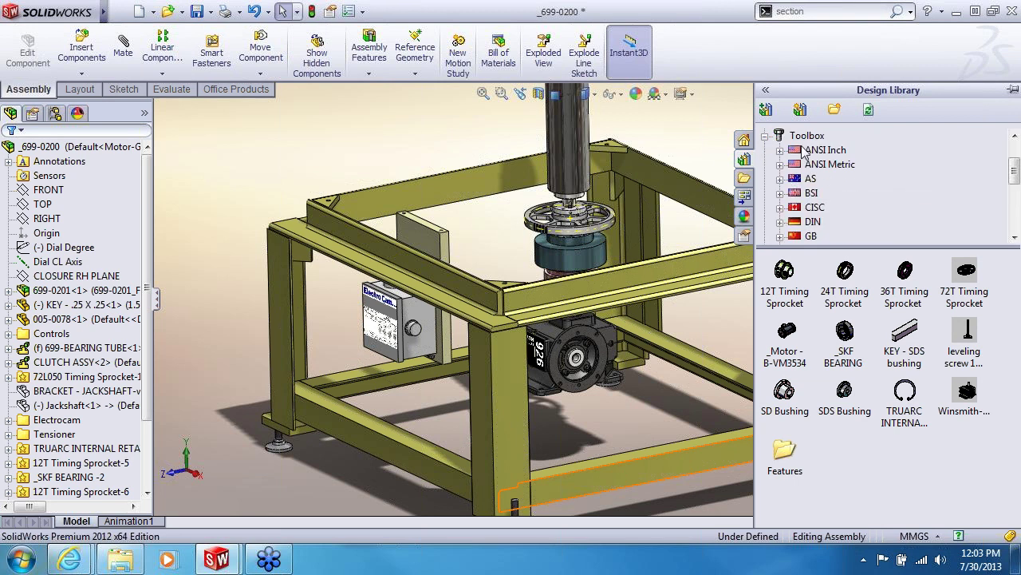
mouse_move(1014, 168)
left_mouse_down()
mouse_move(1015, 186)
mouse_move(1014, 170)
left_mouse_up()
left_click(781, 164)
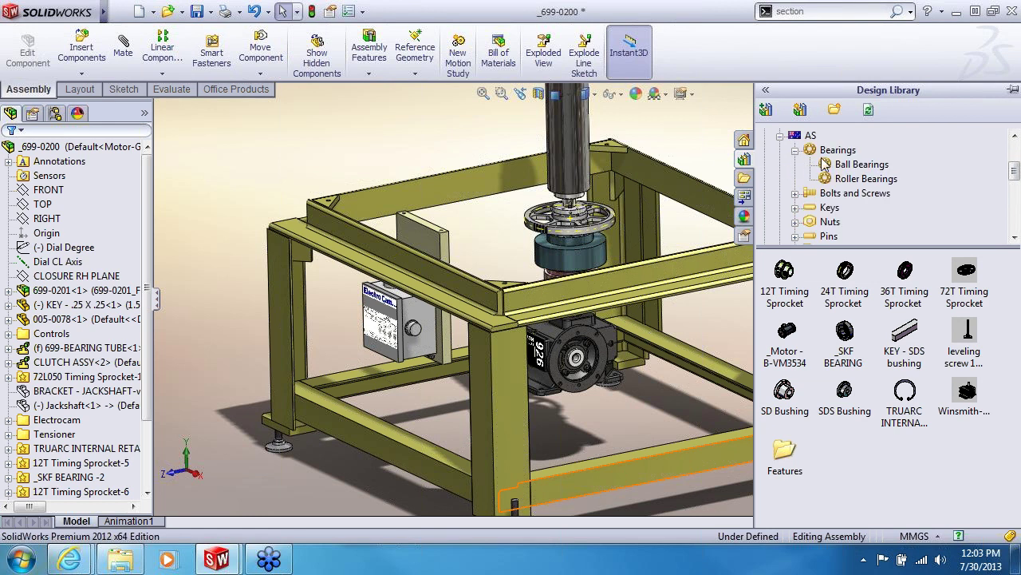
mouse_move(1016, 172)
left_mouse_down()
mouse_move(1015, 153)
mouse_move(1016, 201)
mouse_move(1016, 169)
left_mouse_up()
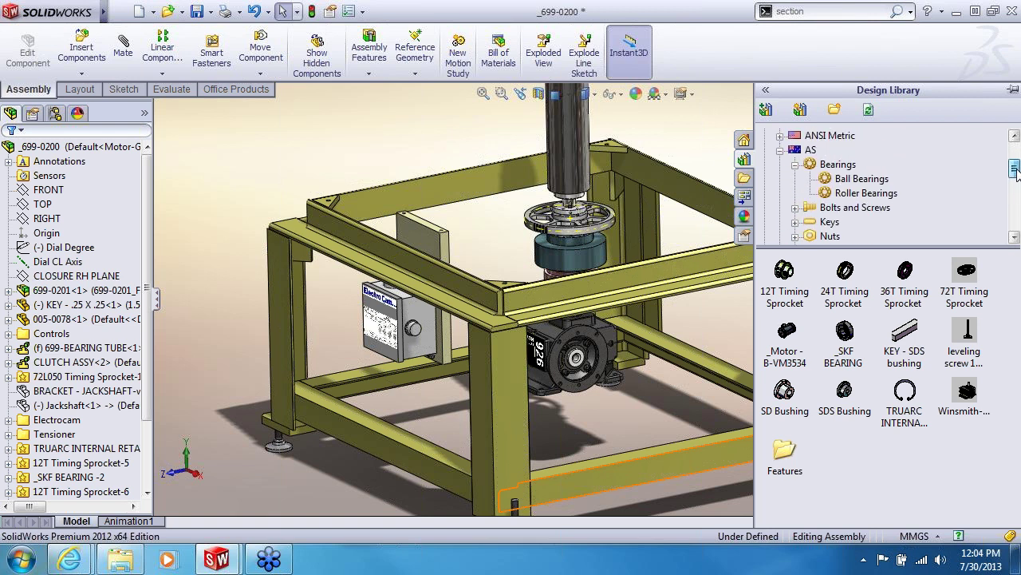
Browse AS Bearings > Ball Bearings, then return to the Capping Machine Parts collection.
left_click(838, 166)
double_click(800, 363)
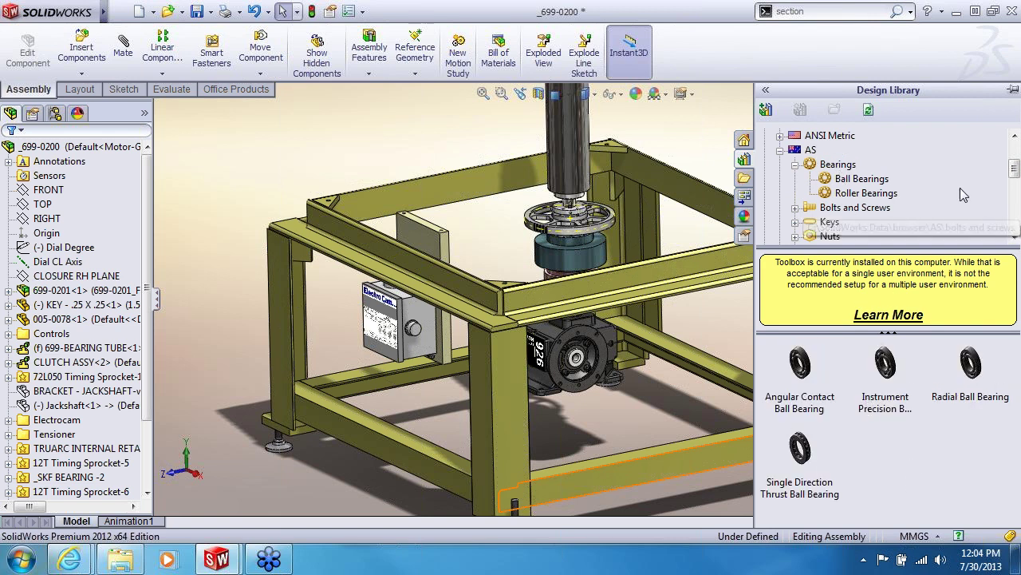
left_click_drag(1013, 171, 1015, 193)
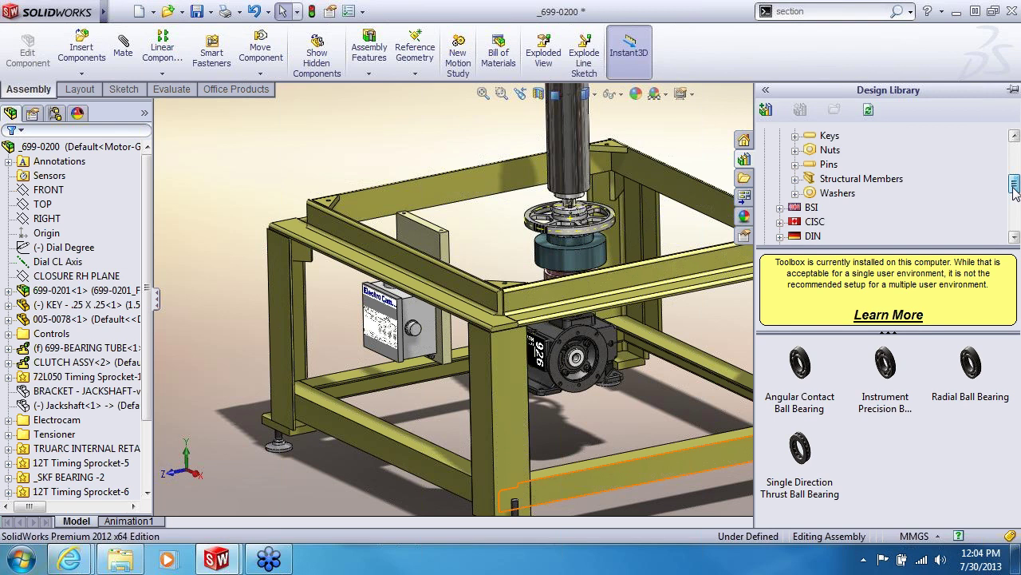
left_click_drag(1015, 194, 1014, 156)
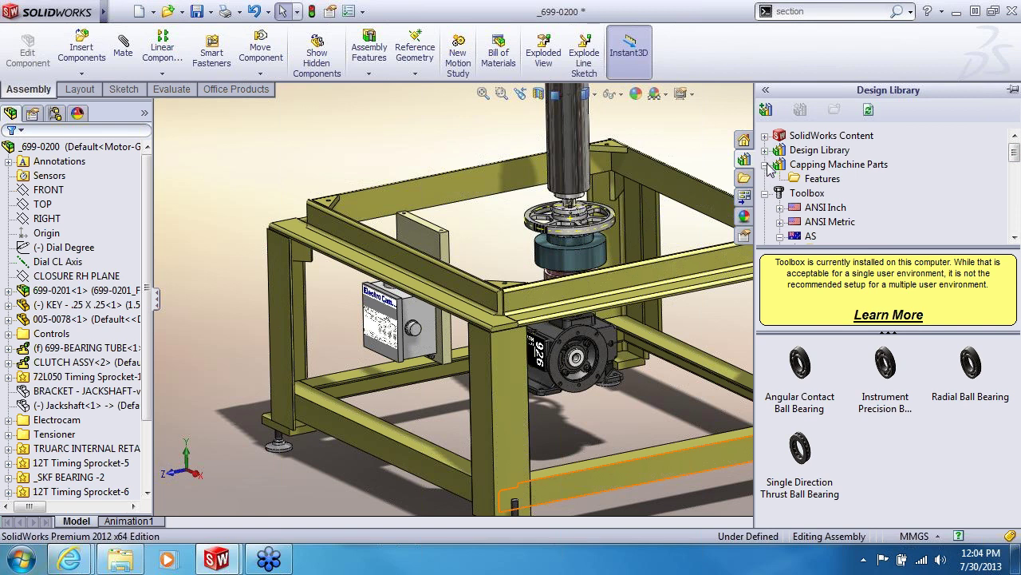
left_click(834, 166)
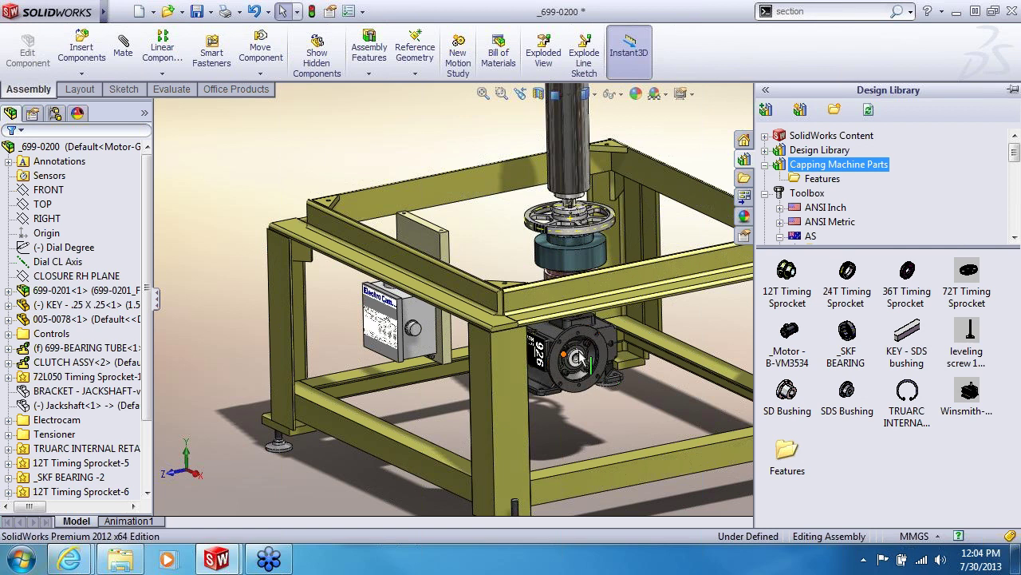
Insert the _Motor - B-VM3534 part and place it against the gearbox.
mouse_move(788, 335)
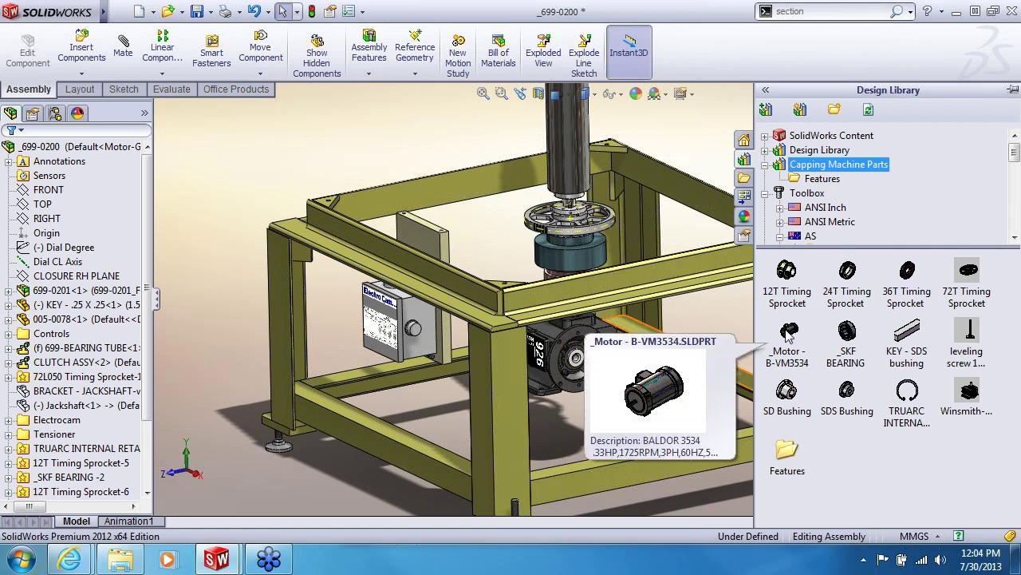
left_click_drag(789, 336, 604, 349)
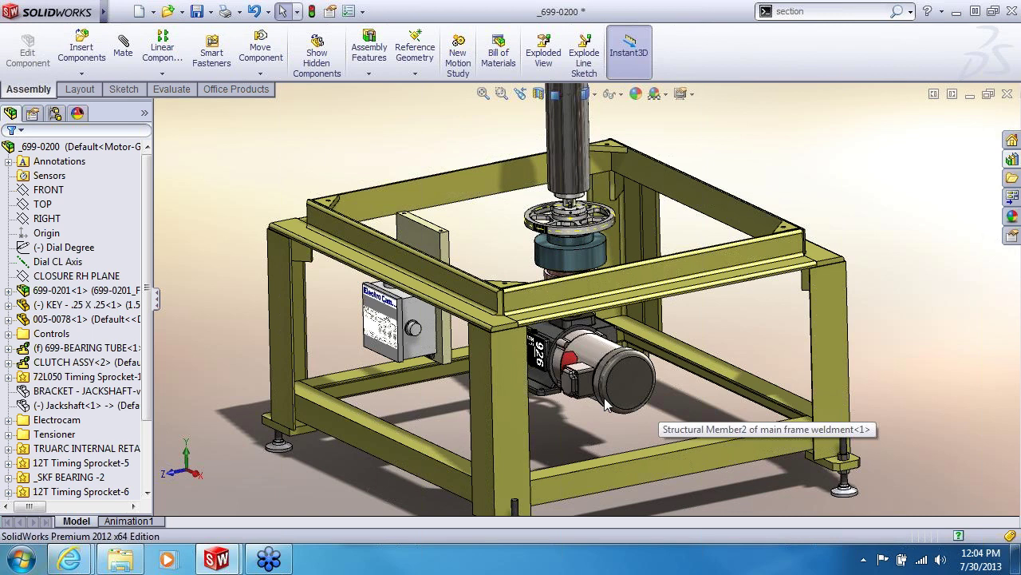
left_click_drag(604, 349, 604, 348)
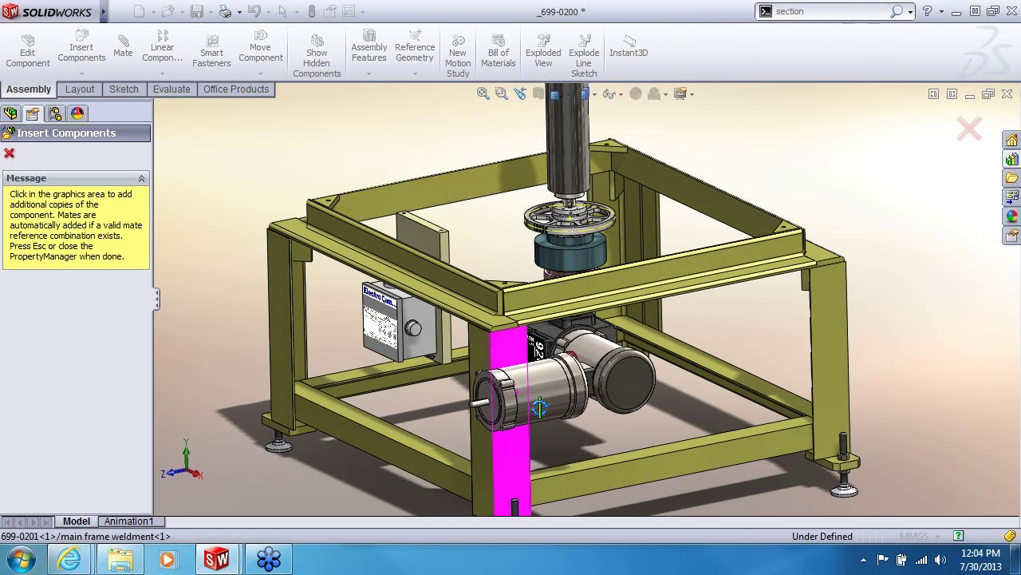
key("Escape")
Zoom onto the motor adapter at the Winsmith speed reducer face and select the motor.
middle_click_drag(577, 418, 519, 342)
scroll(518, 342, "down", 6)
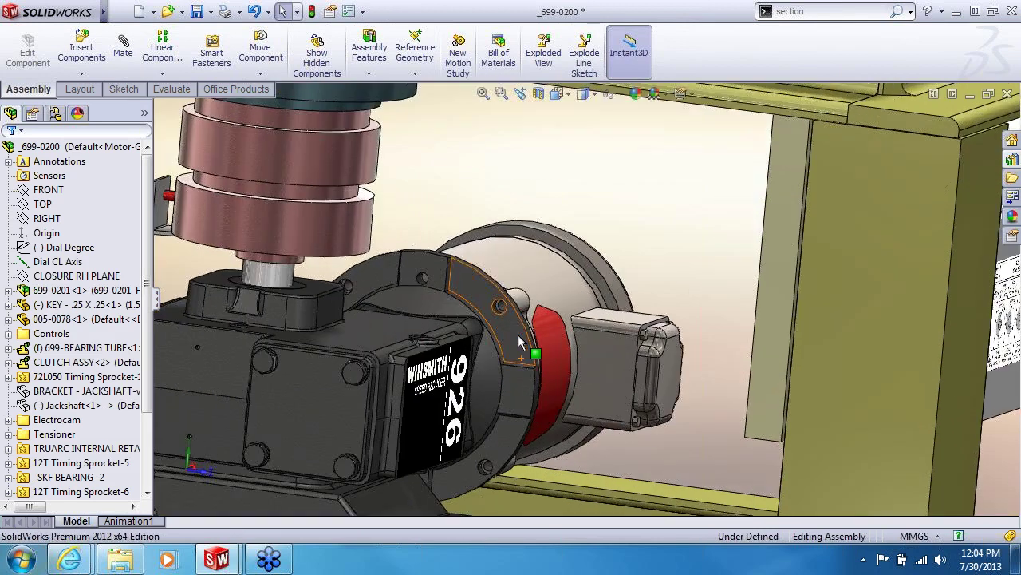
scroll(519, 342, "down", 2)
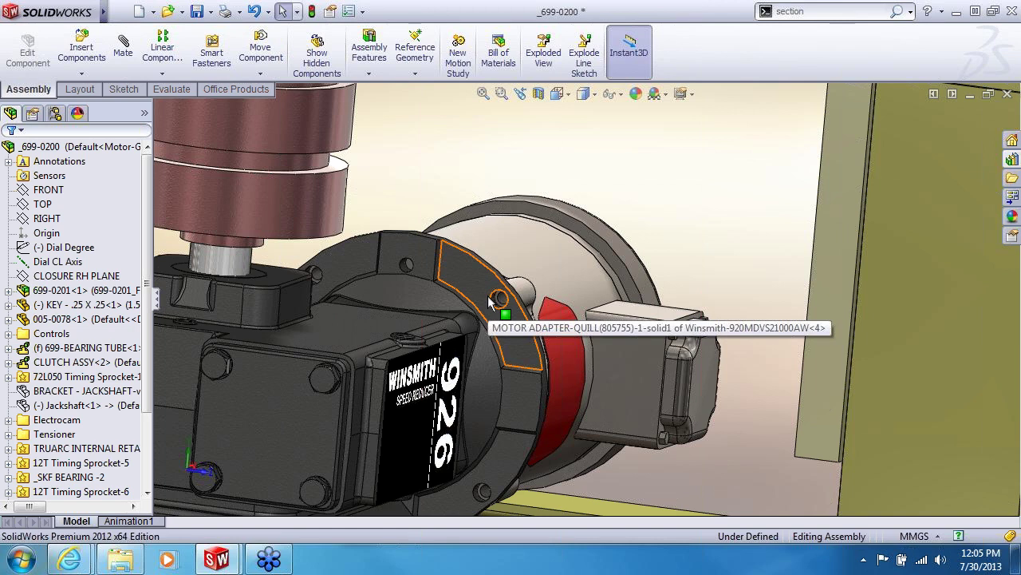
scroll(490, 299, "down", 4)
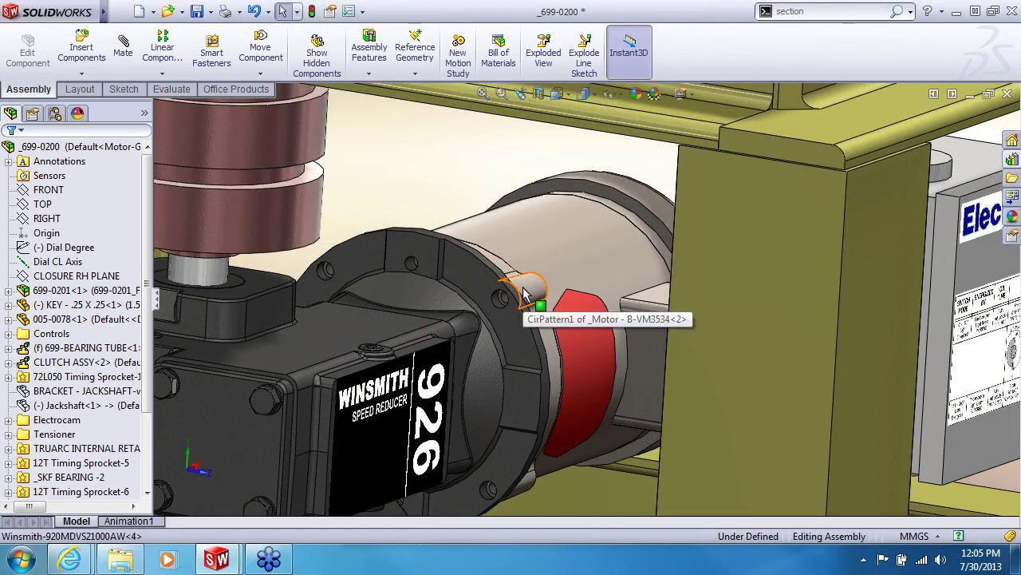
left_click(530, 296)
Insert the motor's Smart Features with the Socket Head Cap Screw components kept checked.
right_click(532, 294)
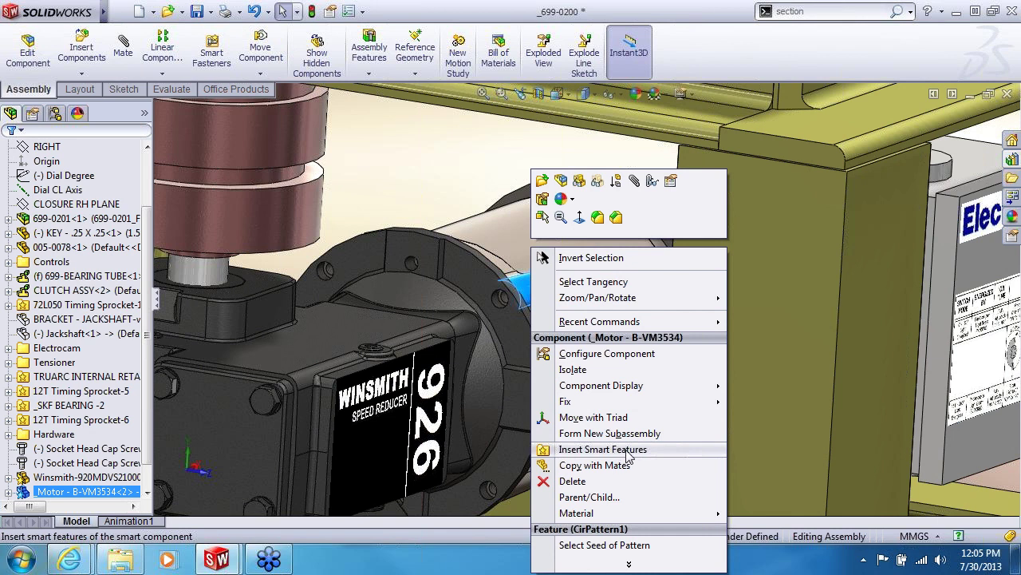
left_click(628, 450)
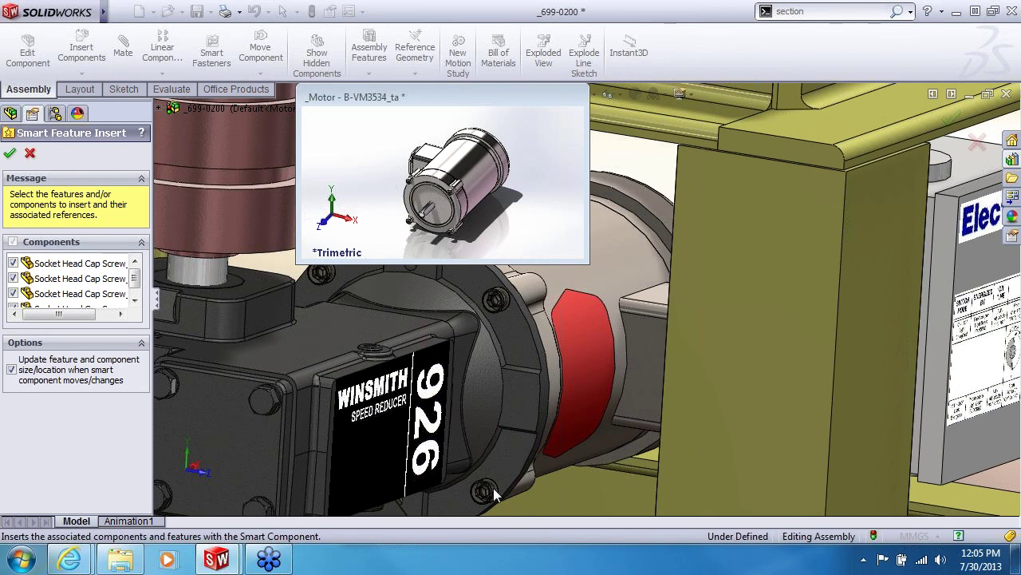
left_click(30, 153)
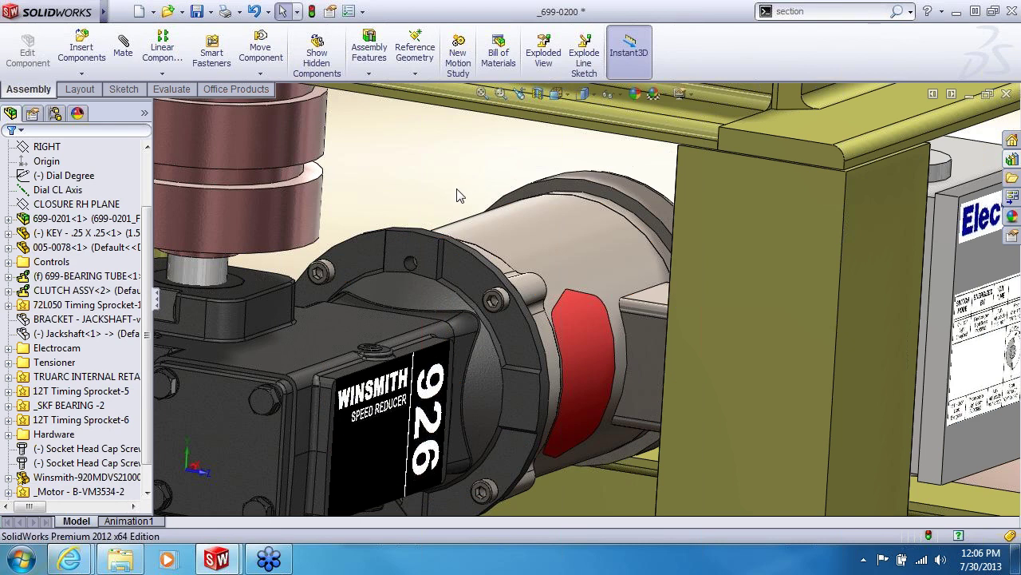
Zoom out and orbit past the Electro Cam box to view the lower frame member.
scroll(457, 195, "up", 5)
scroll(522, 240, "down", 3)
middle_click_drag(523, 239, 415, 283)
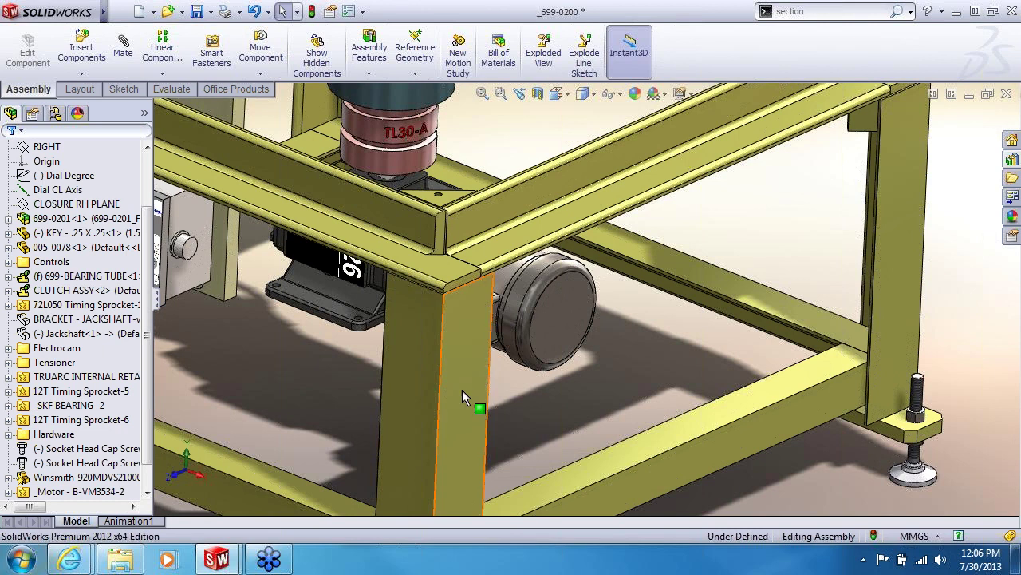
middle_click_drag(490, 368, 591, 398)
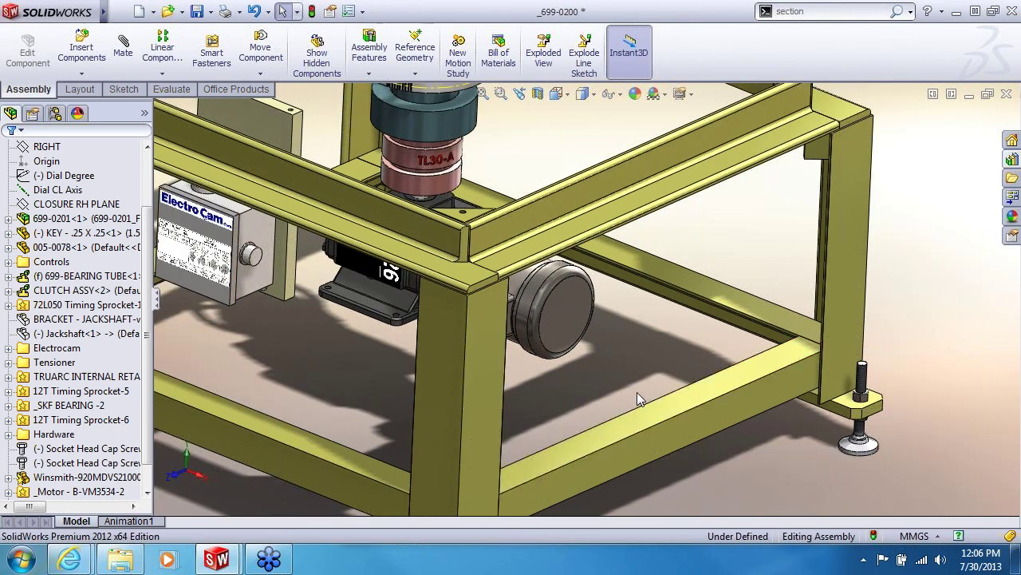
middle_click_drag(637, 392, 529, 359)
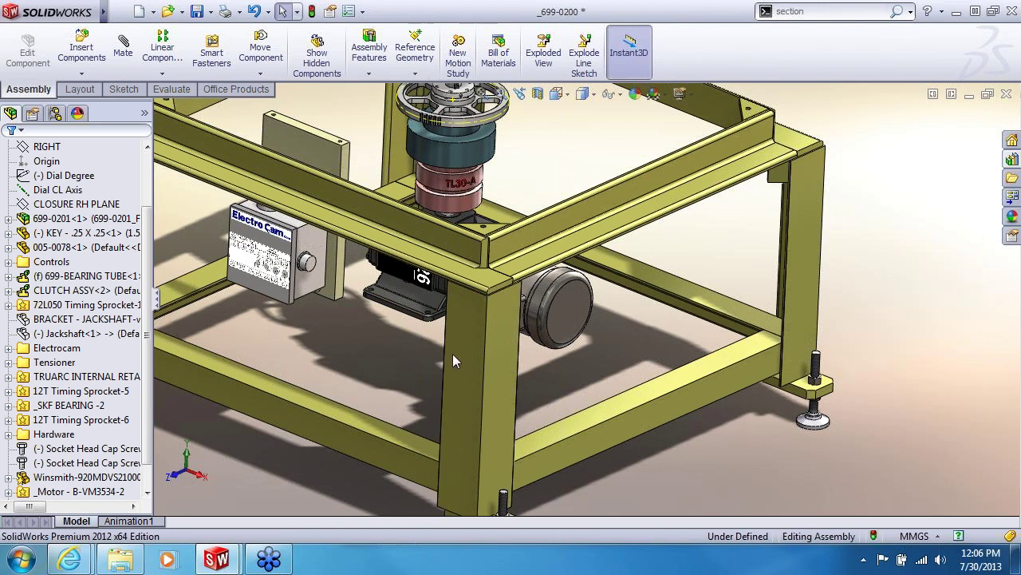
Edit the main frame weldment in context and start a sketch on the lower member, viewed from Top.
left_click(594, 409)
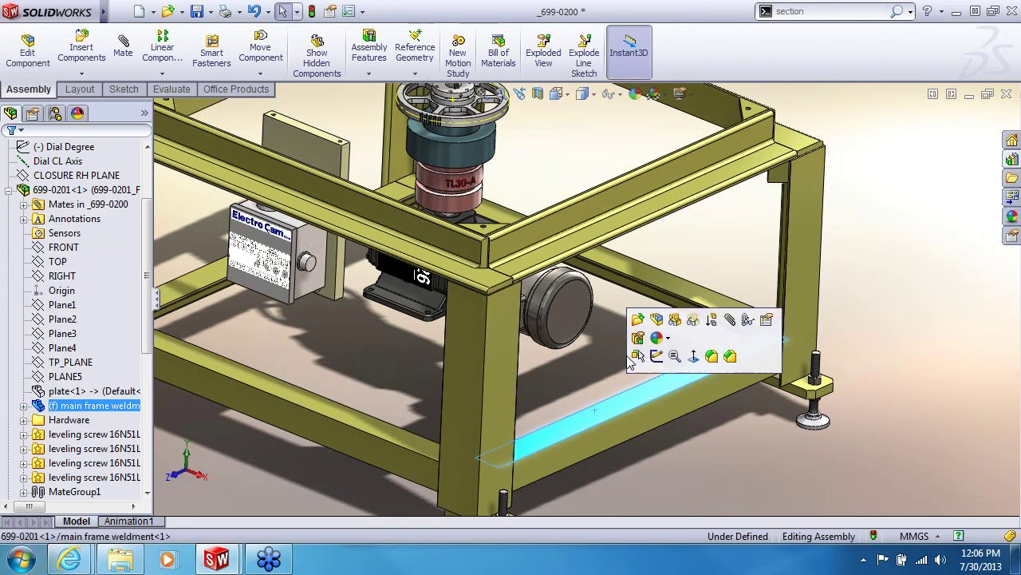
left_click(656, 320)
right_click(603, 413)
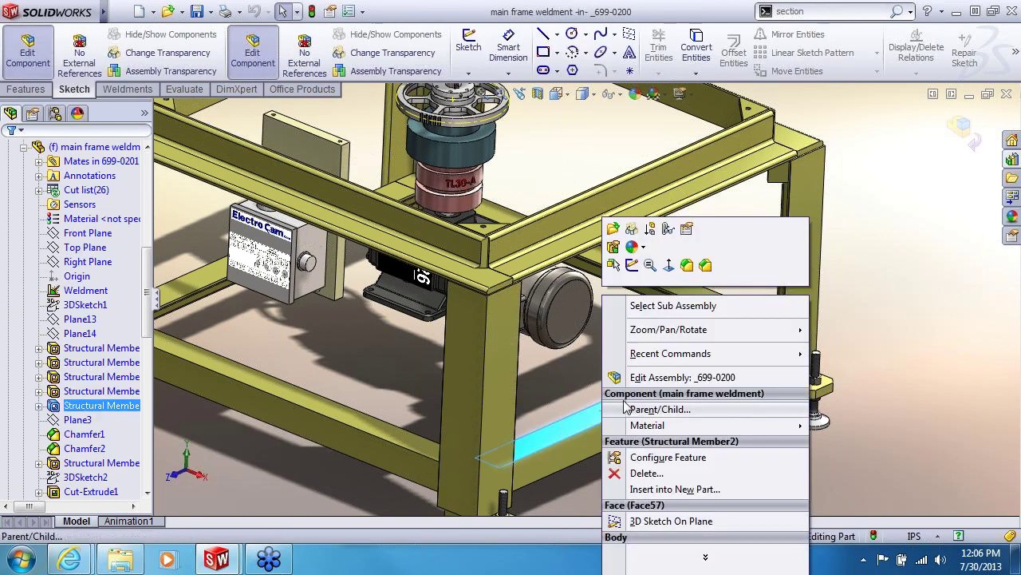
left_click(632, 264)
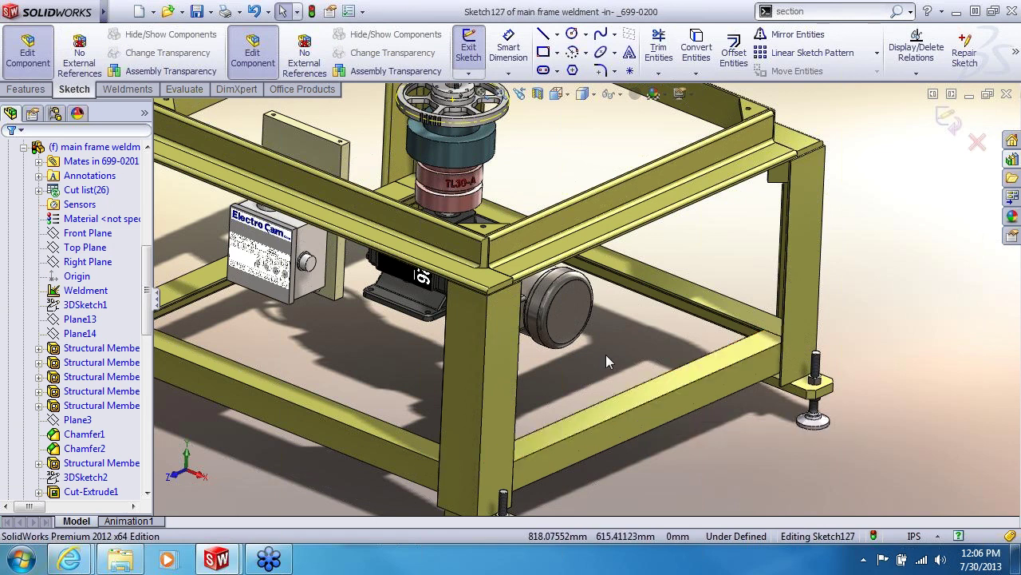
key("space")
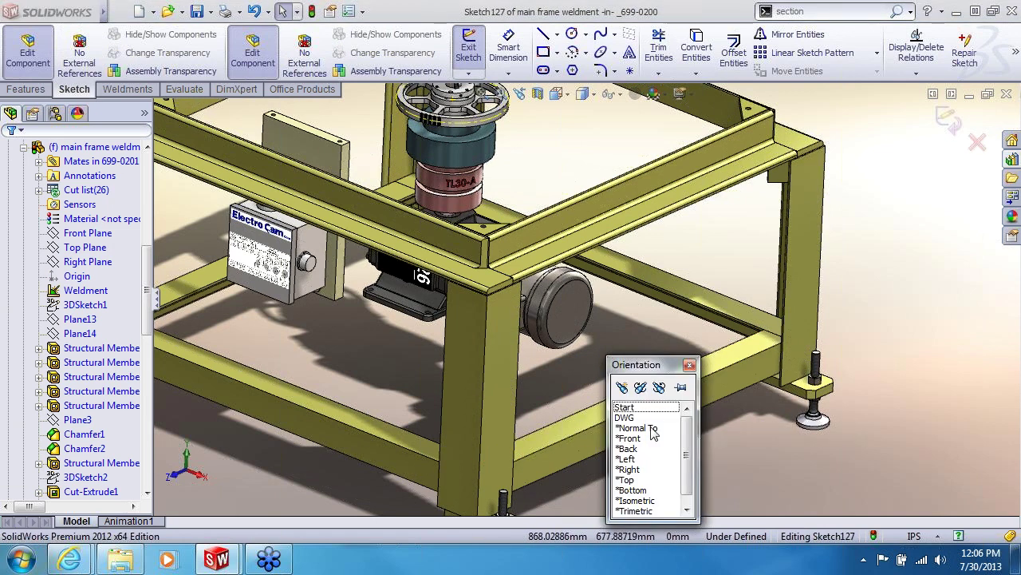
left_click(639, 480)
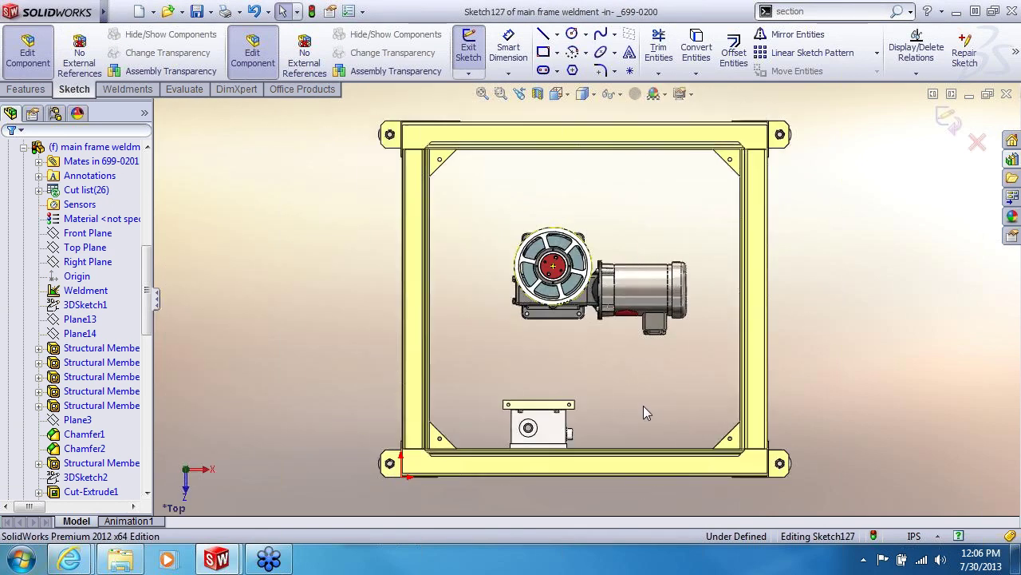
Draw two horizontal lines under the motor: one above the gearbox, one from the base plate corner.
left_click(543, 34)
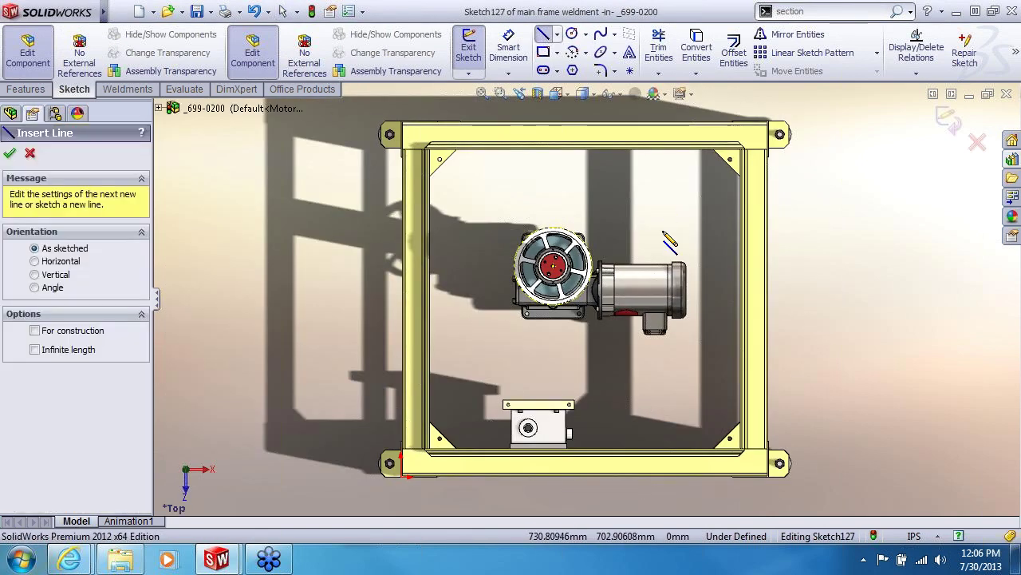
scroll(642, 243, "down", 5)
scroll(584, 244, "down", 3)
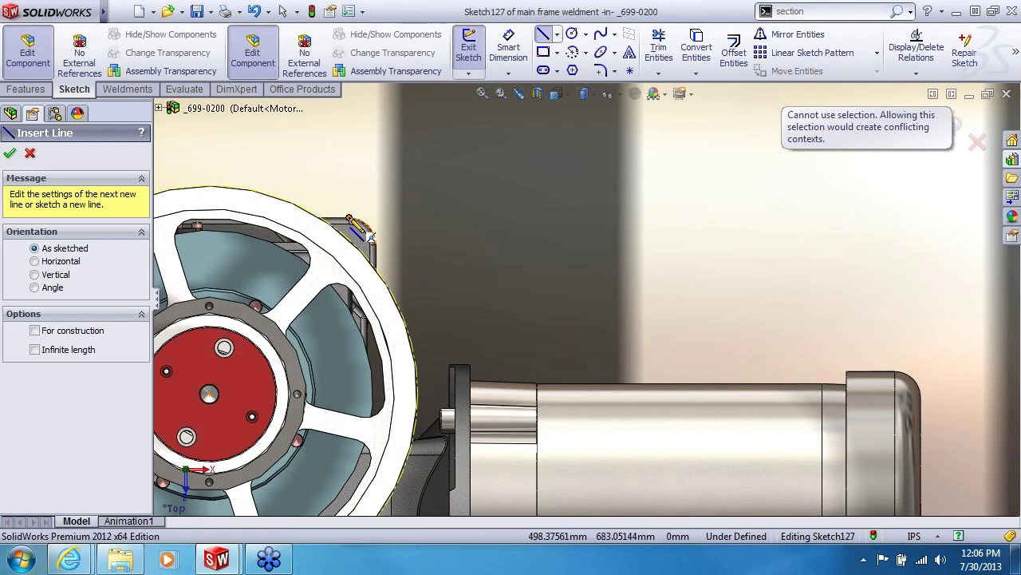
left_click(349, 218)
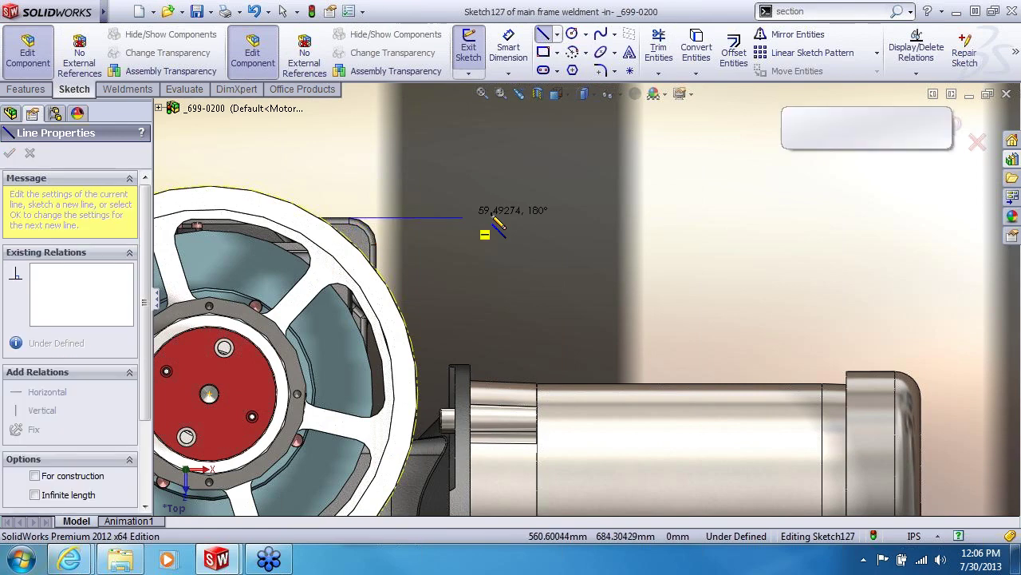
left_click(825, 217)
key("Escape")
scroll(734, 285, "up", 5)
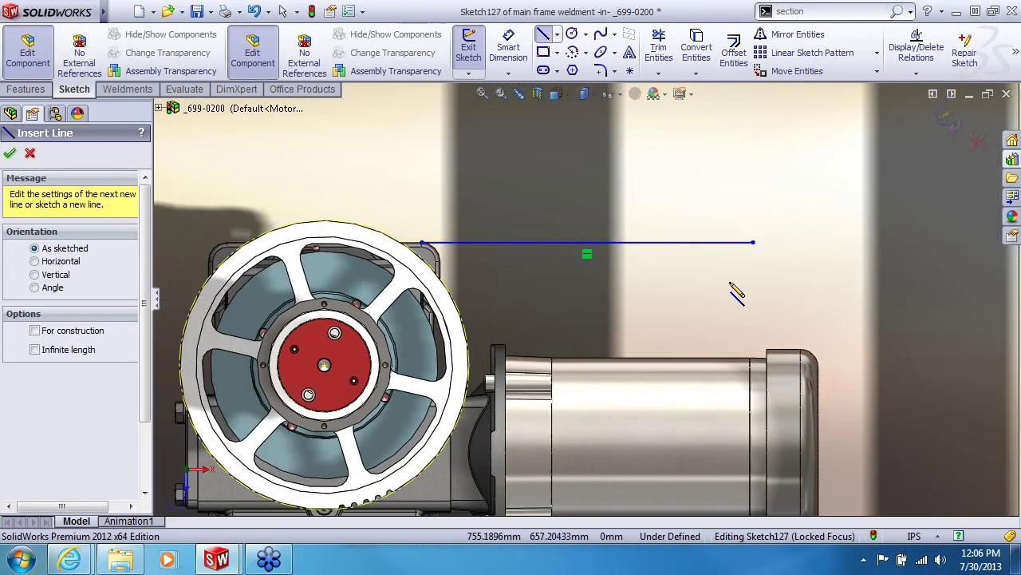
scroll(529, 455, "down", 3)
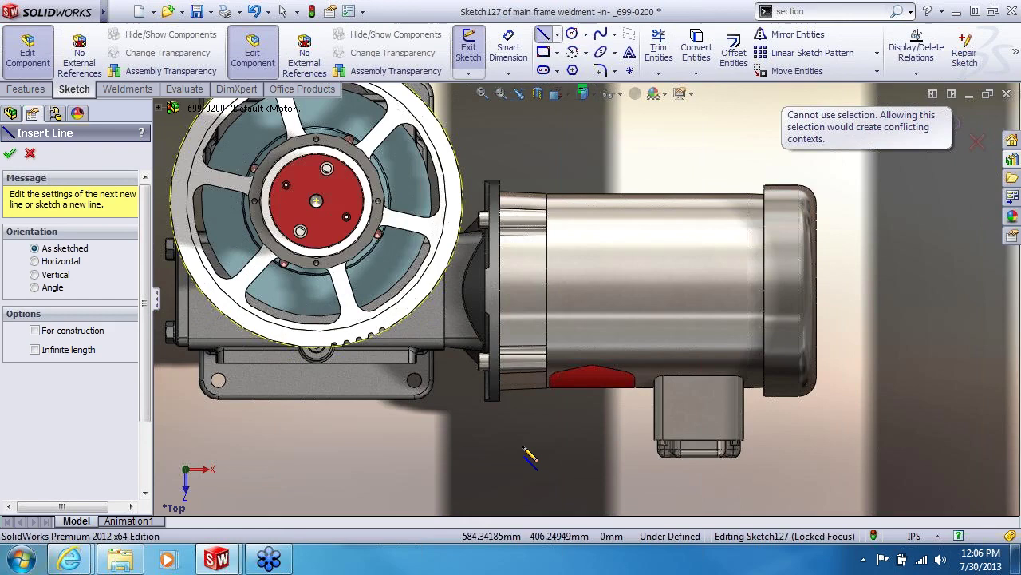
left_click(414, 399)
scroll(594, 299, "up", 5)
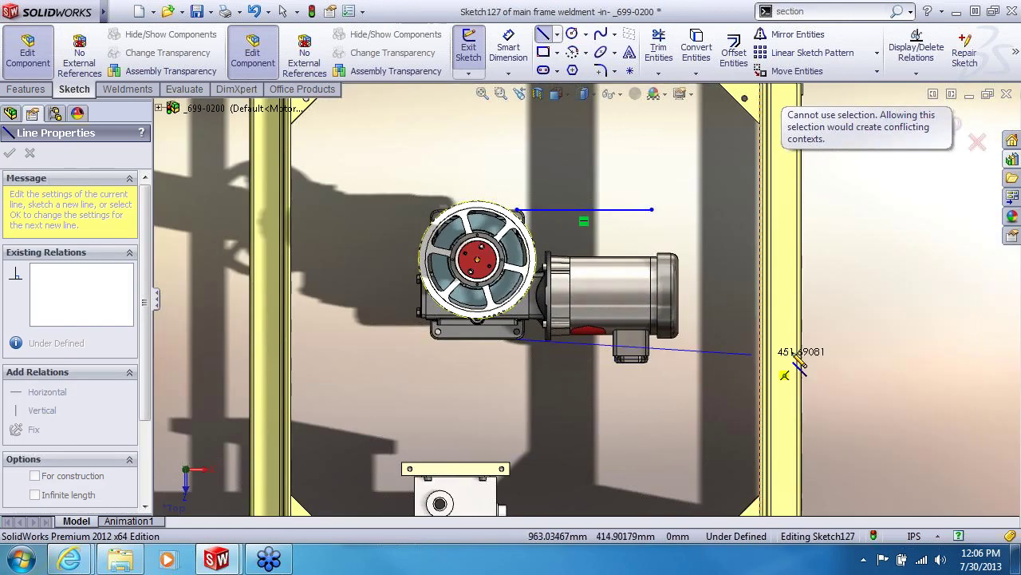
left_click(833, 341)
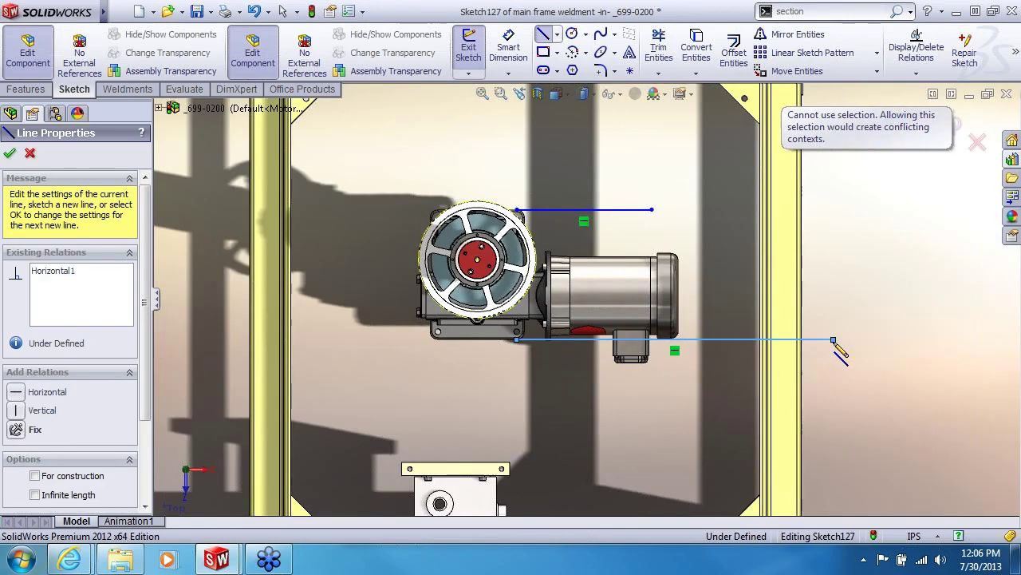
key("Escape")
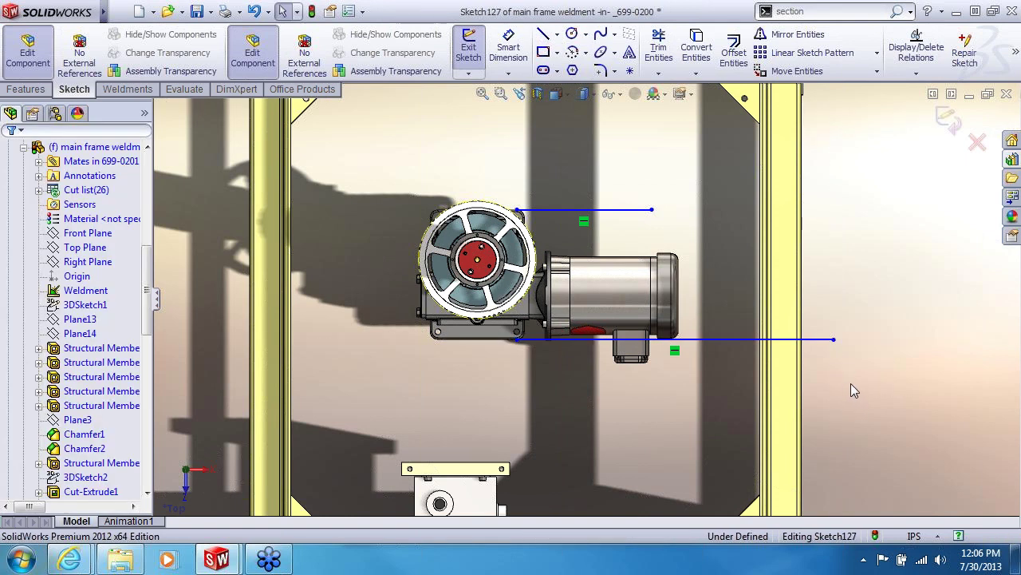
scroll(596, 387, "up", 5)
middle_click_drag(595, 388, 568, 201)
scroll(629, 294, "down", 2)
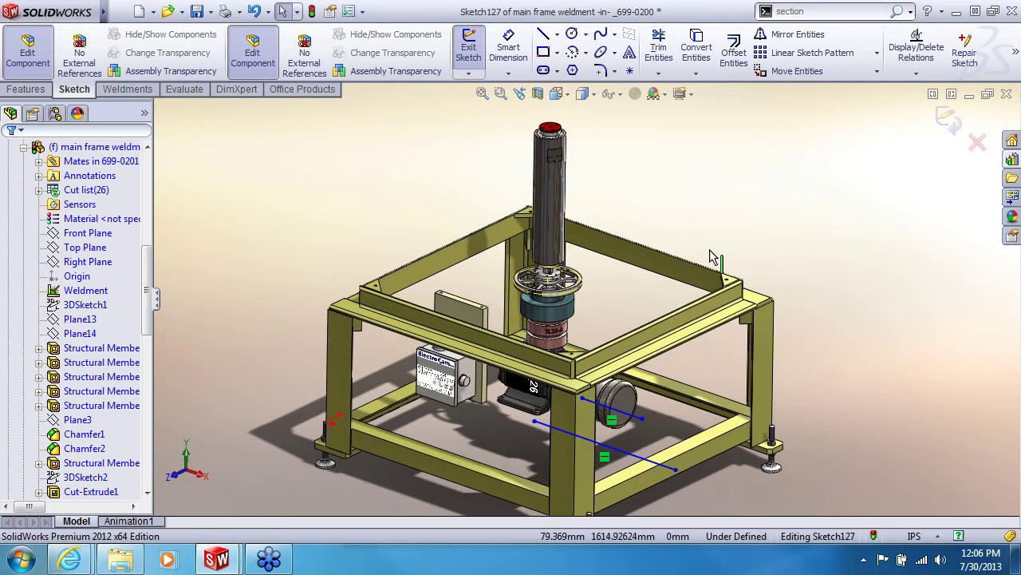
Exit Sketch127 and begin a Structural Member from the Weldments tools.
left_click(949, 120)
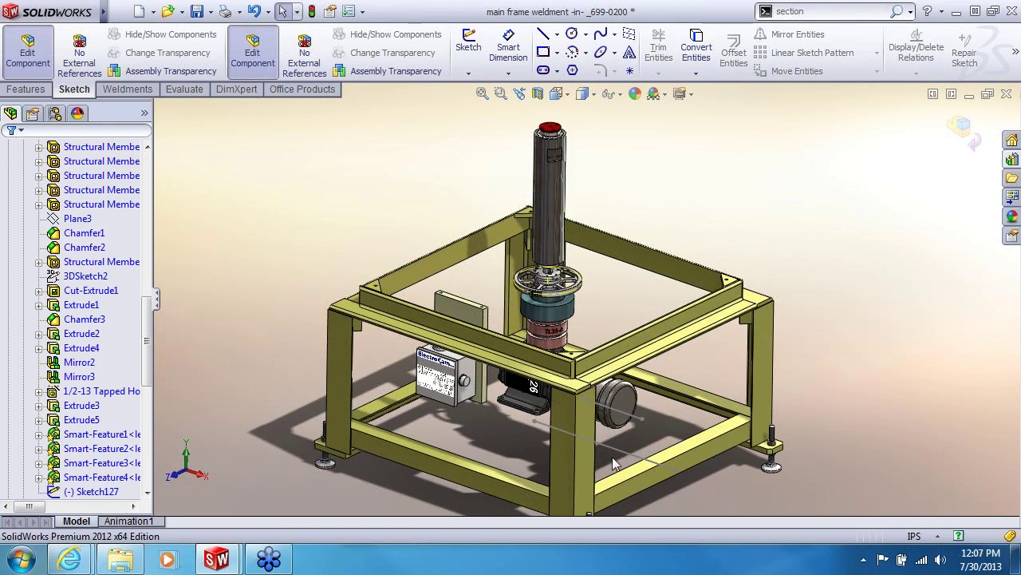
scroll(610, 458, "down", 3)
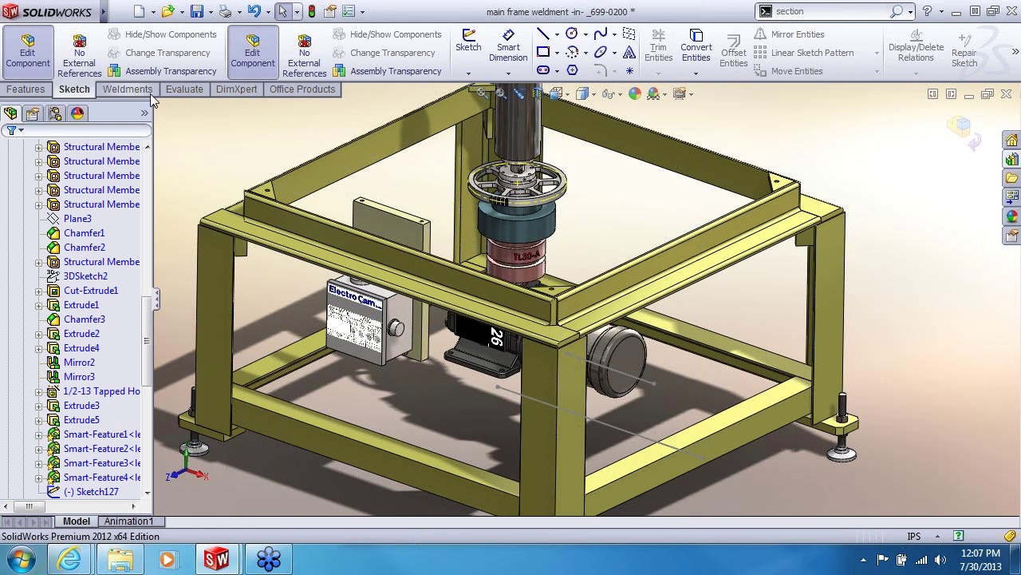
left_click(127, 89)
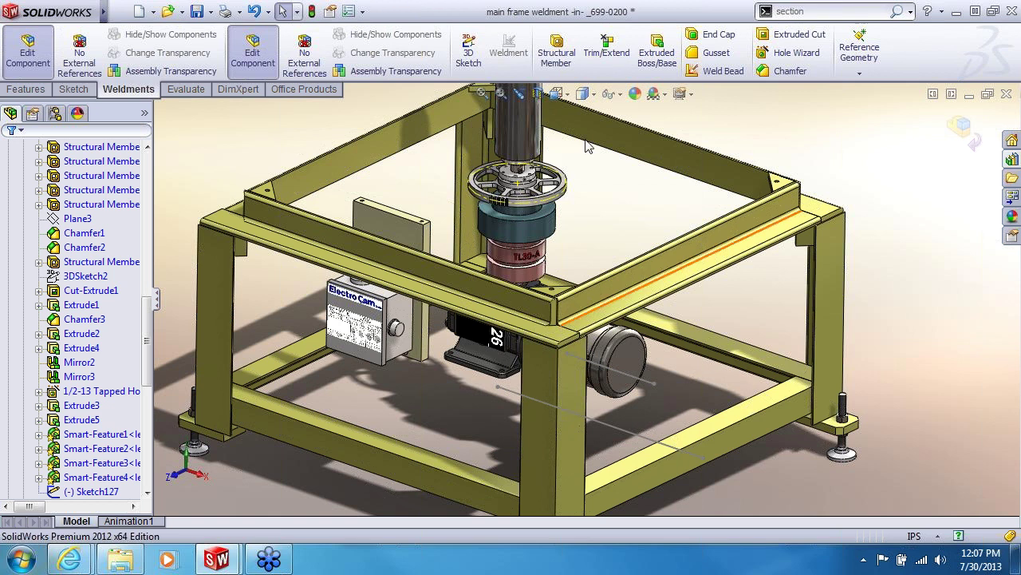
left_click(556, 51)
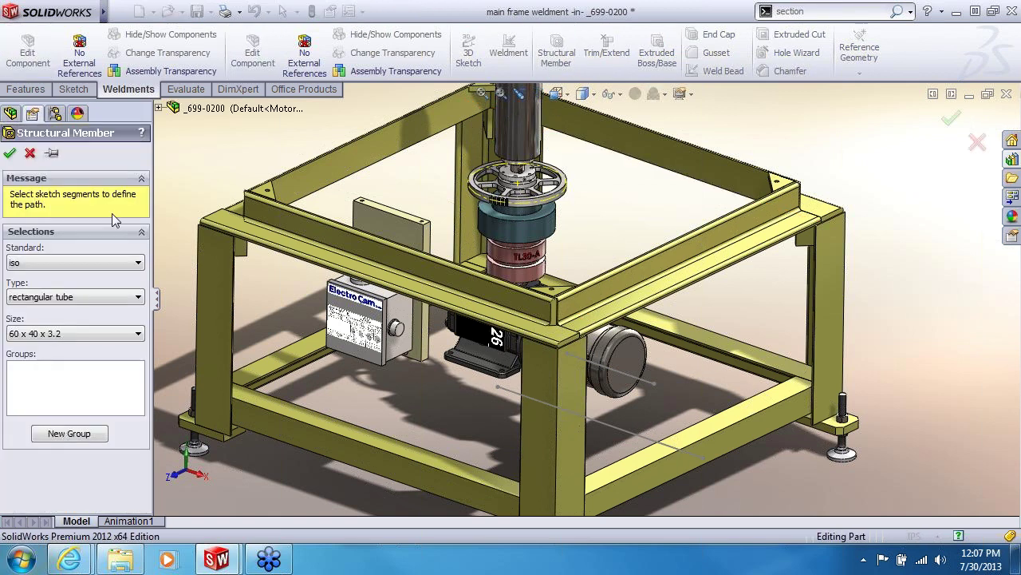
Keep the iso 60 x 40 x 3.2 rectangular tube profile and pick both sketch lines as paths.
left_click(103, 262)
left_click(103, 262)
left_click(94, 334)
left_click(95, 334)
left_click(612, 427)
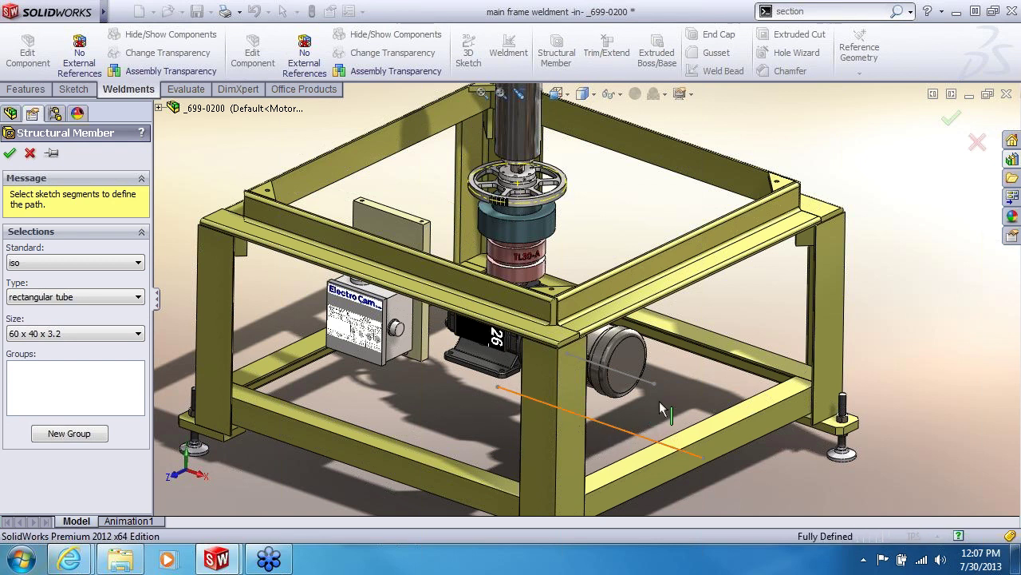
left_click(637, 377)
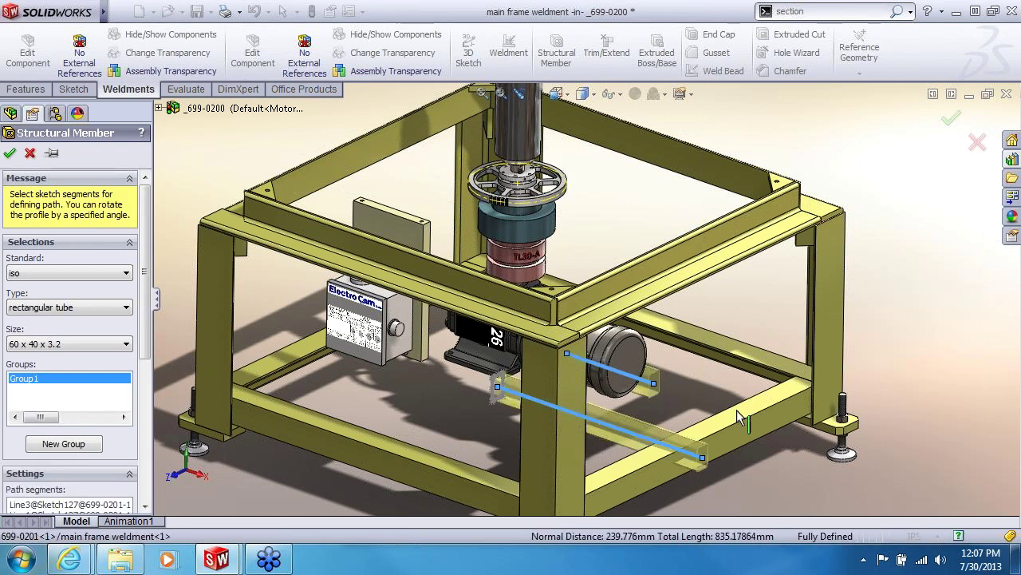
Check the tube preview and profile location, then create the two tube members.
middle_click_drag(765, 455, 748, 441)
scroll(674, 448, "down", 5)
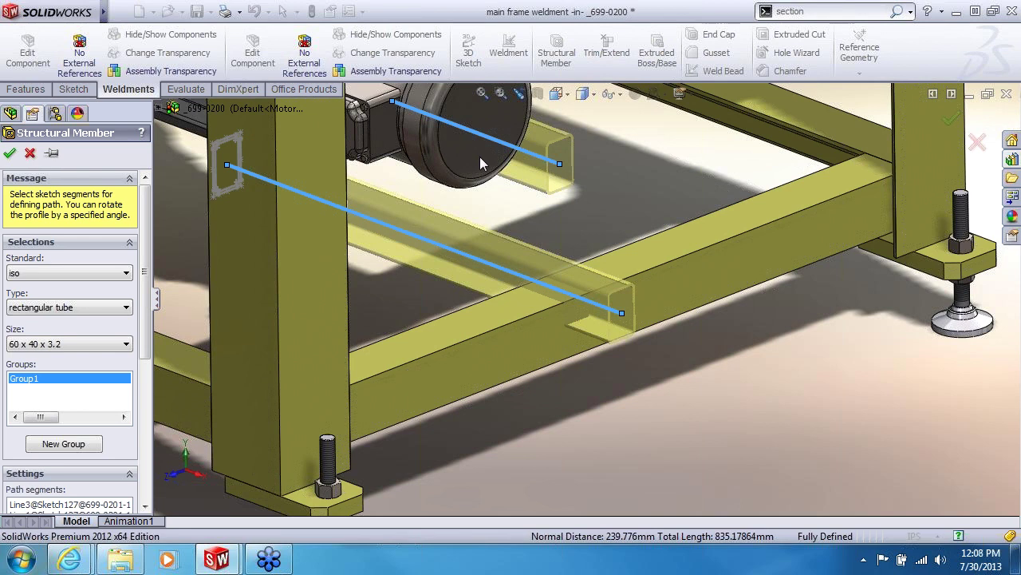
scroll(479, 156, "down", 3)
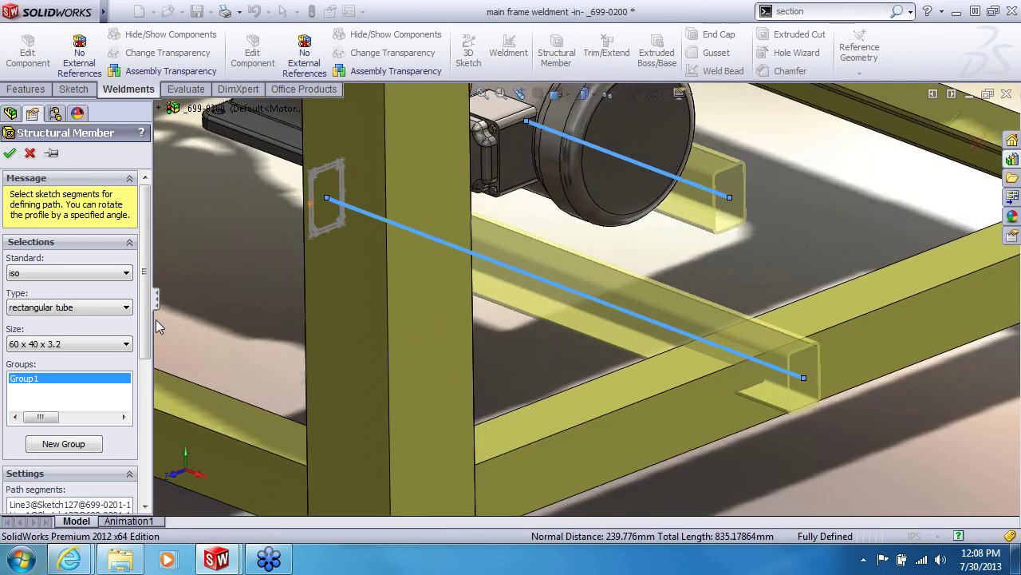
left_click_drag(144, 326, 144, 489)
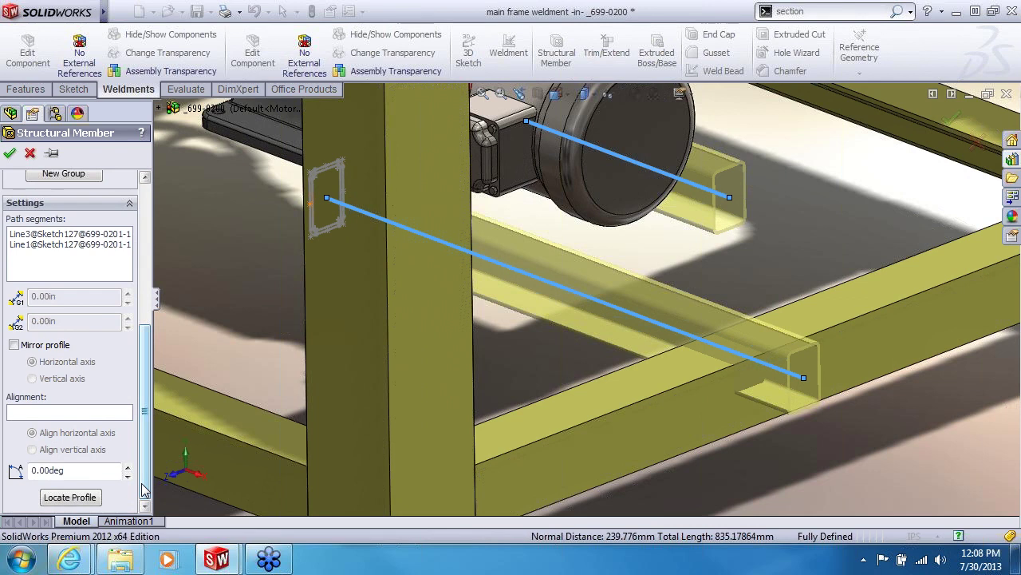
left_click(70, 497)
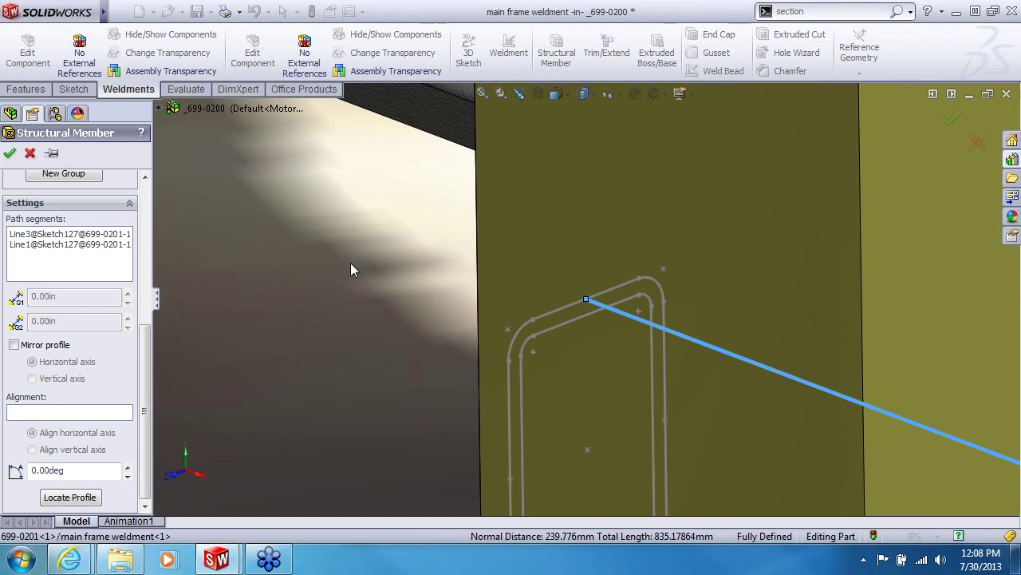
scroll(350, 261, "up", 4)
scroll(354, 279, "up", 3)
scroll(809, 373, "down", 5)
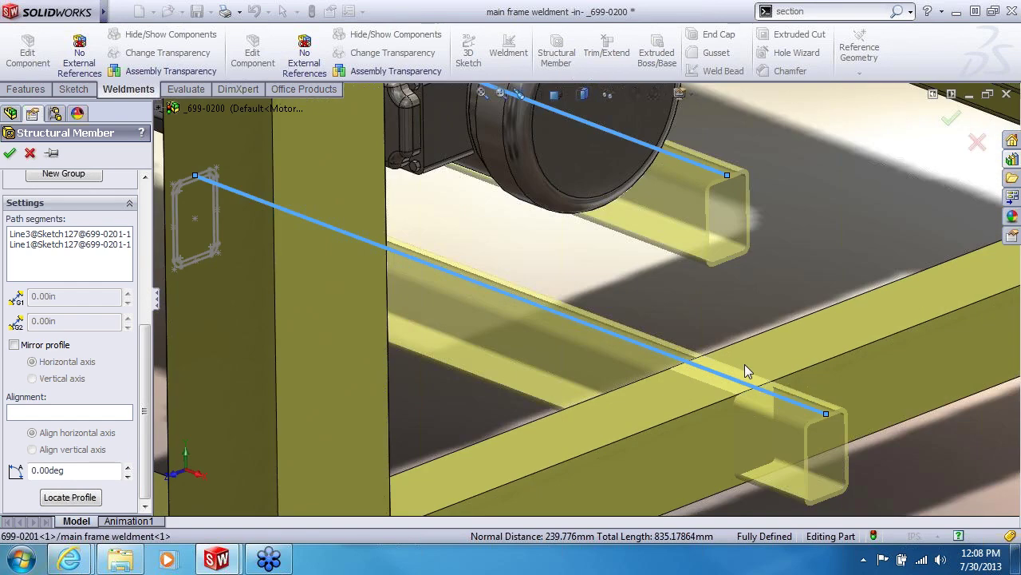
scroll(584, 257, "up", 4)
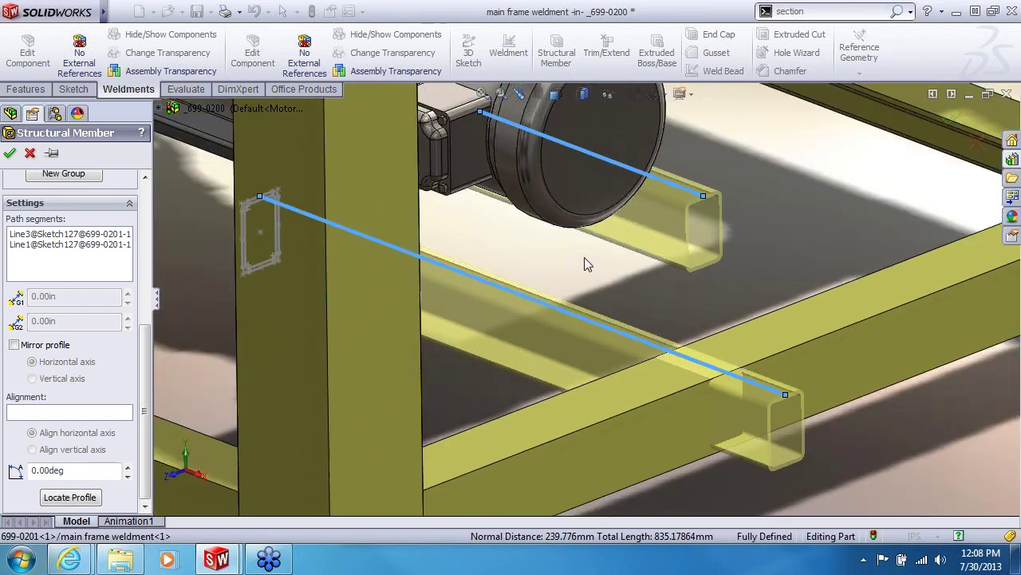
scroll(607, 306, "up", 2)
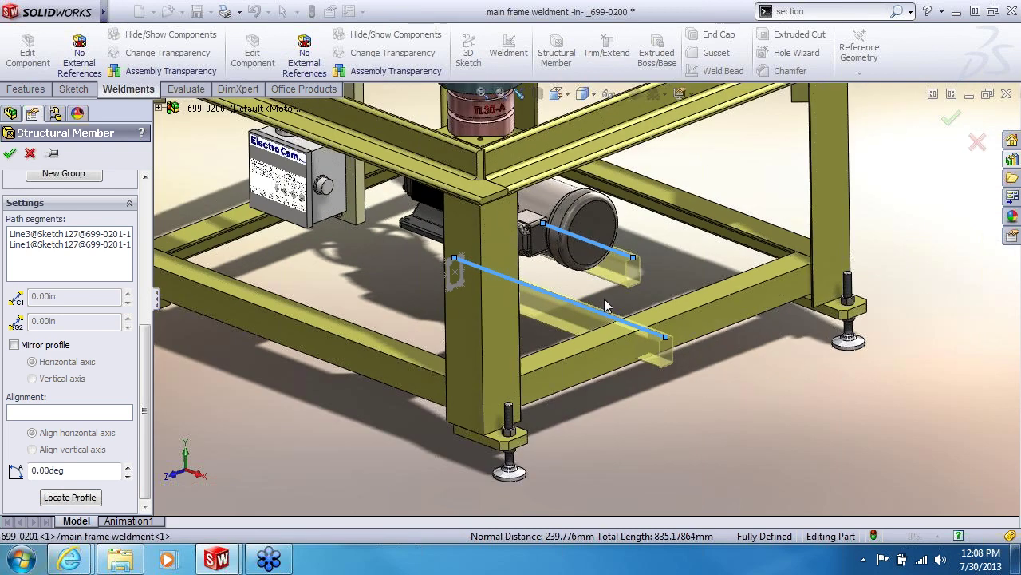
left_click(12, 153)
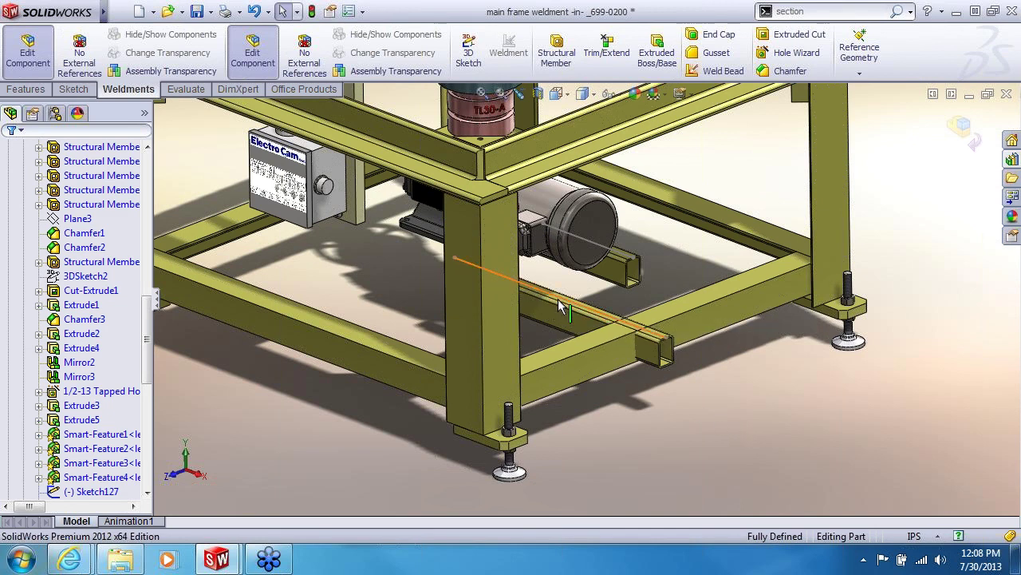
Hide path sketch Sketch127 and select both new Structural Member8 tubes as bodies to trim.
left_click(650, 271)
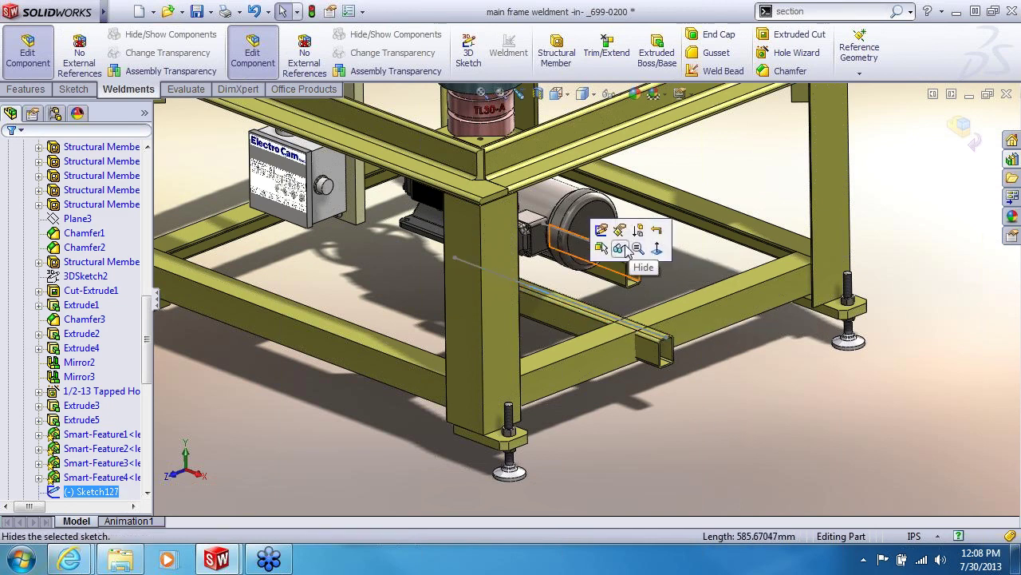
left_click(627, 249)
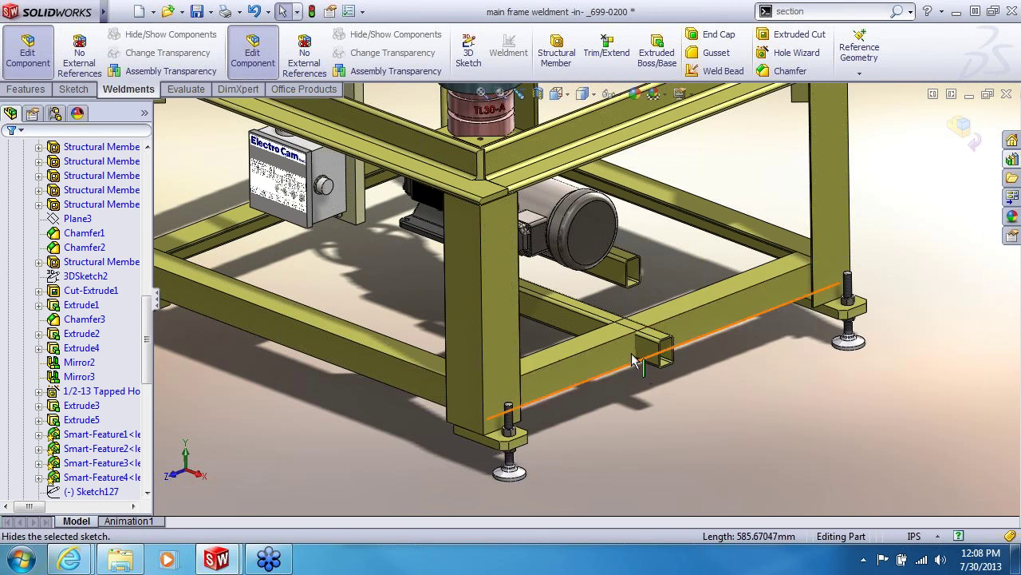
left_click(603, 54)
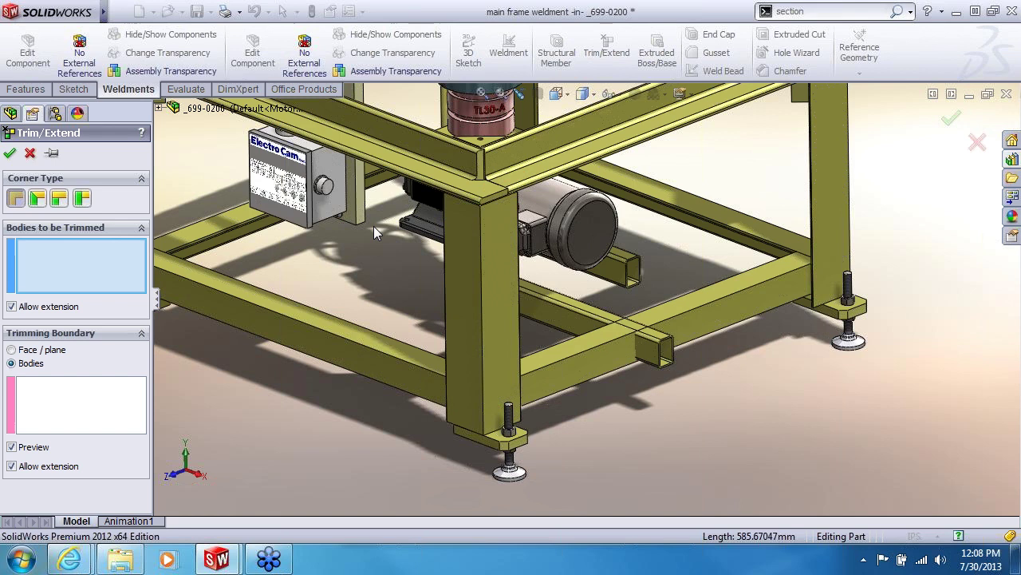
left_click(568, 311)
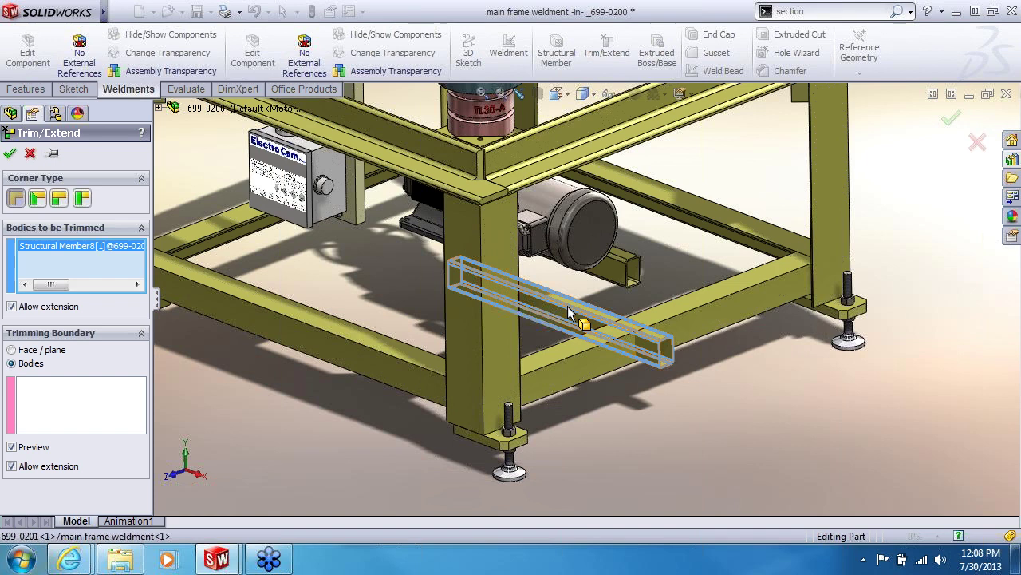
left_click(618, 272)
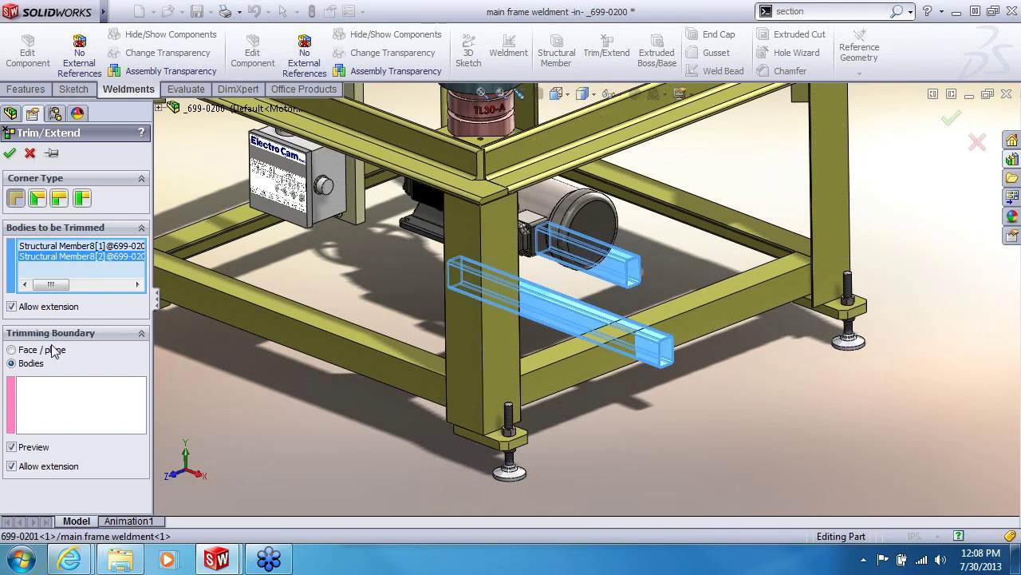
Trim the tubes against the front and second frame members, discarding the overhanging end.
left_click(62, 398)
left_click(575, 369)
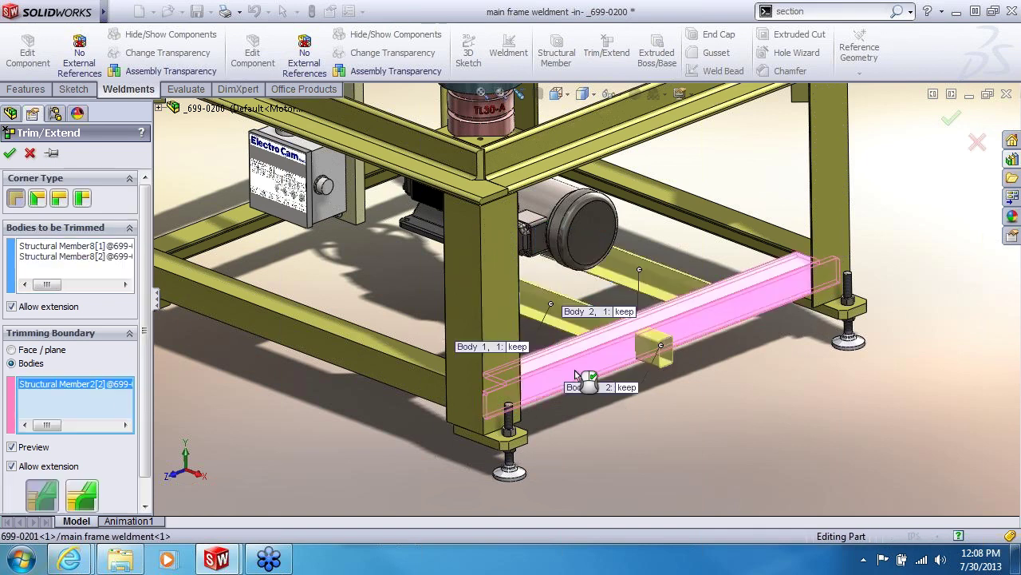
left_click(224, 230)
scroll(263, 398, "down", 3)
middle_click_drag(323, 388, 617, 354)
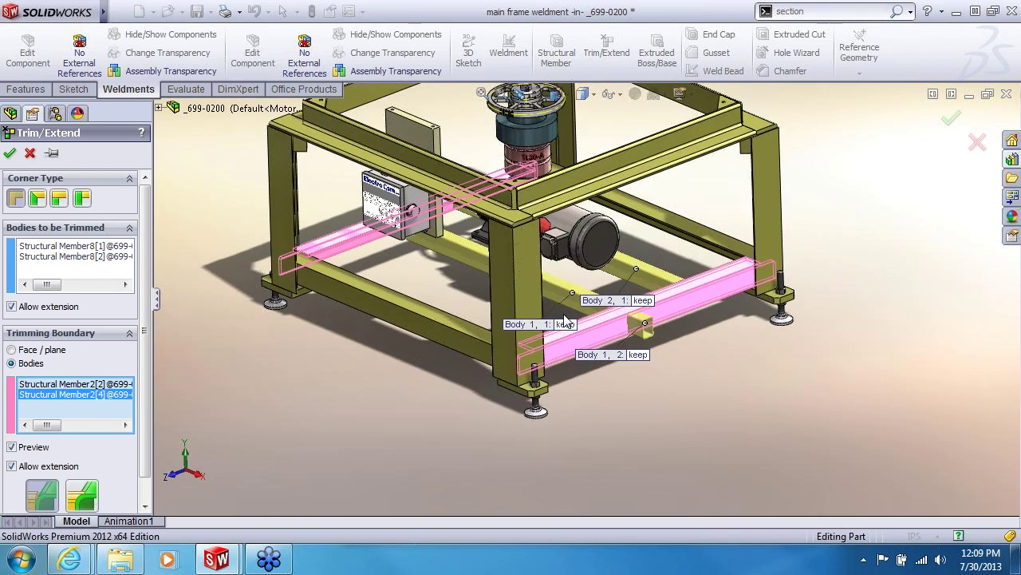
left_click(645, 327)
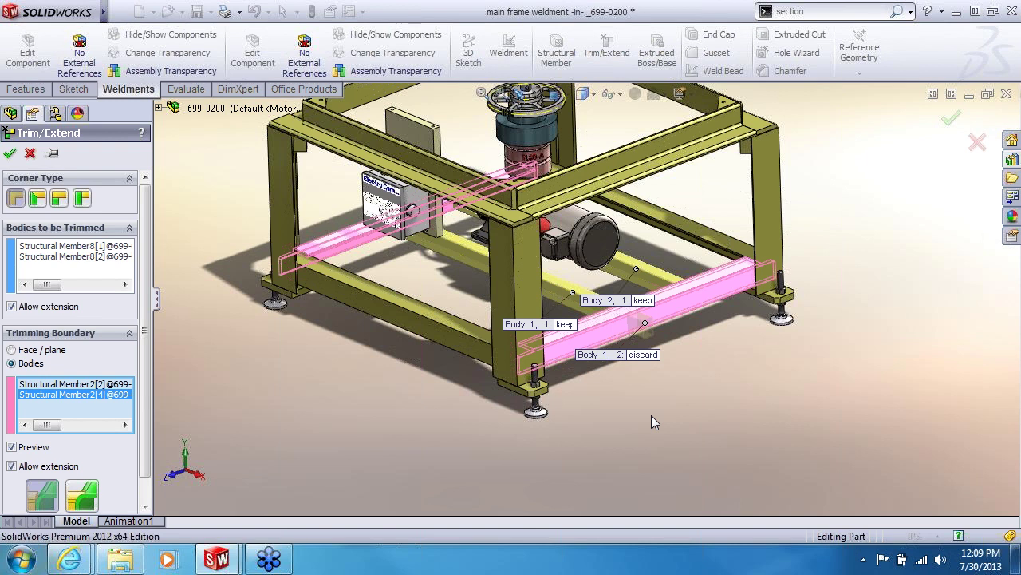
left_click(949, 119)
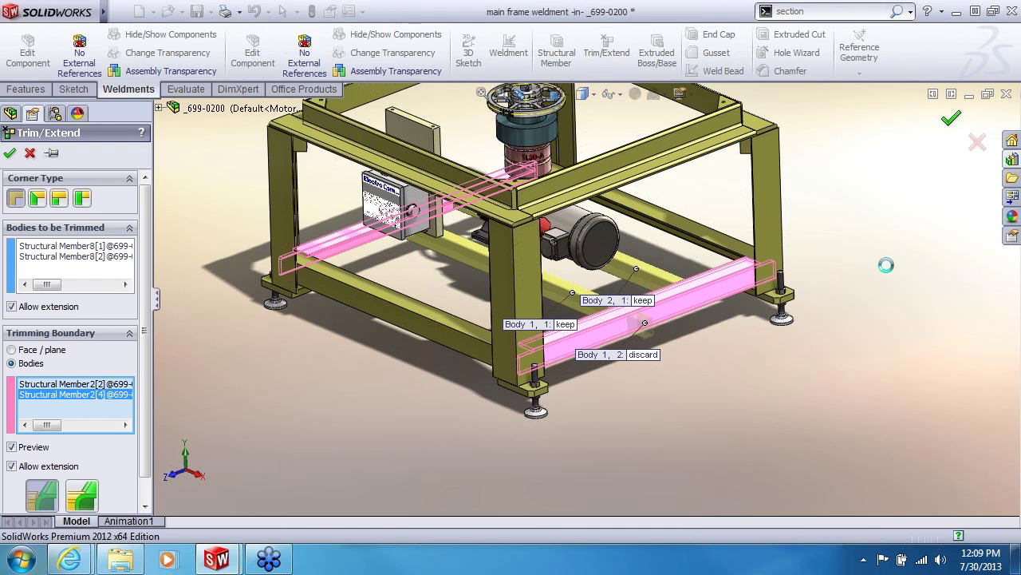
Orbit and zoom to inspect the trimmed tubes from a lower front view.
mouse_move(705, 380)
middle_mouse_down()
mouse_move(714, 280)
mouse_move(673, 344)
mouse_move(698, 350)
mouse_move(702, 373)
middle_mouse_up()
scroll(653, 319, "up", 3)
scroll(639, 319, "down", 3)
scroll(610, 309, "up", 1)
right_click(605, 291)
scroll(648, 463, "down", 2)
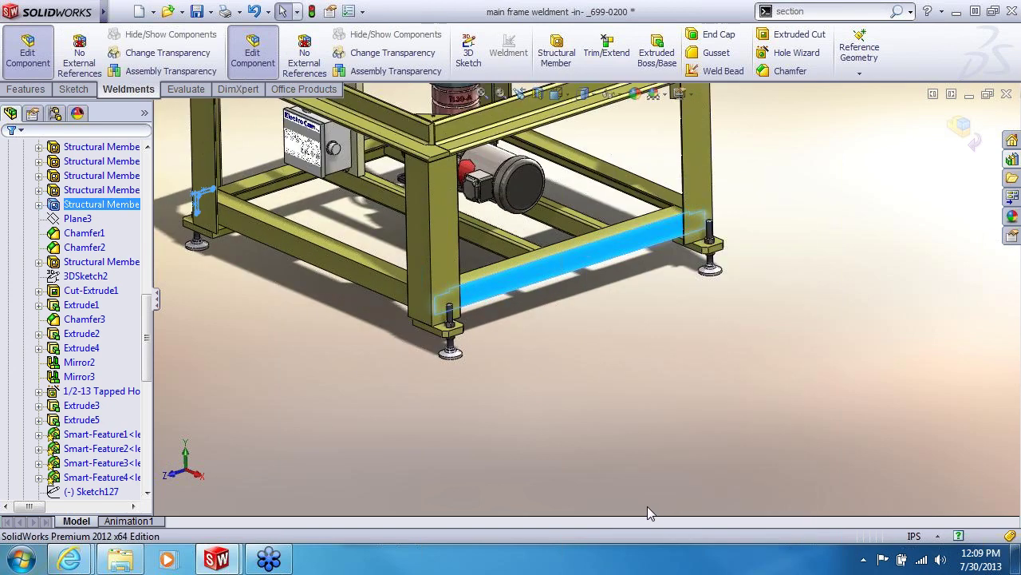
Hide the lower front beam to inspect the tube ends, then undo the last change.
right_click(658, 233)
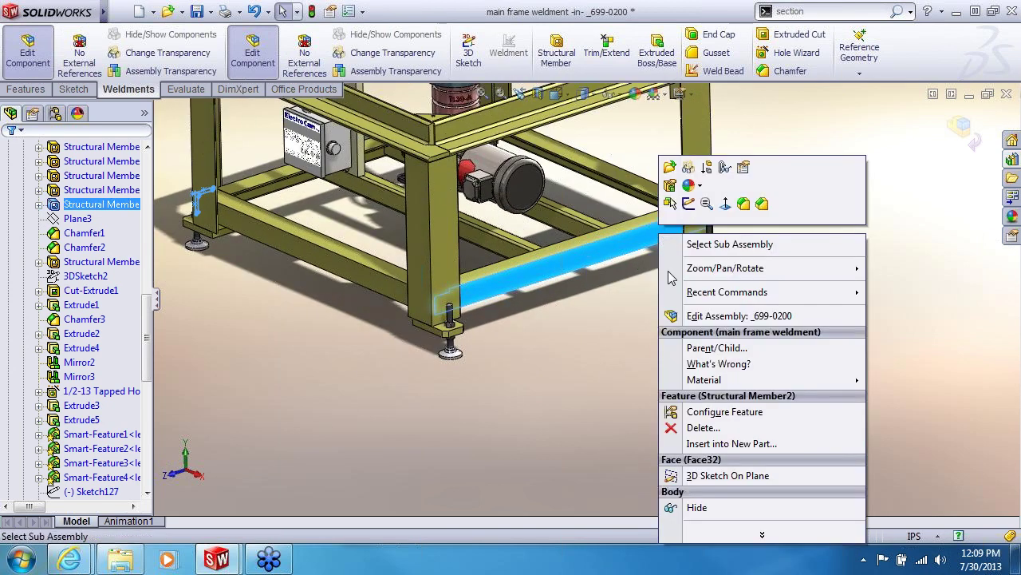
left_click(698, 517)
scroll(557, 264, "down", 6)
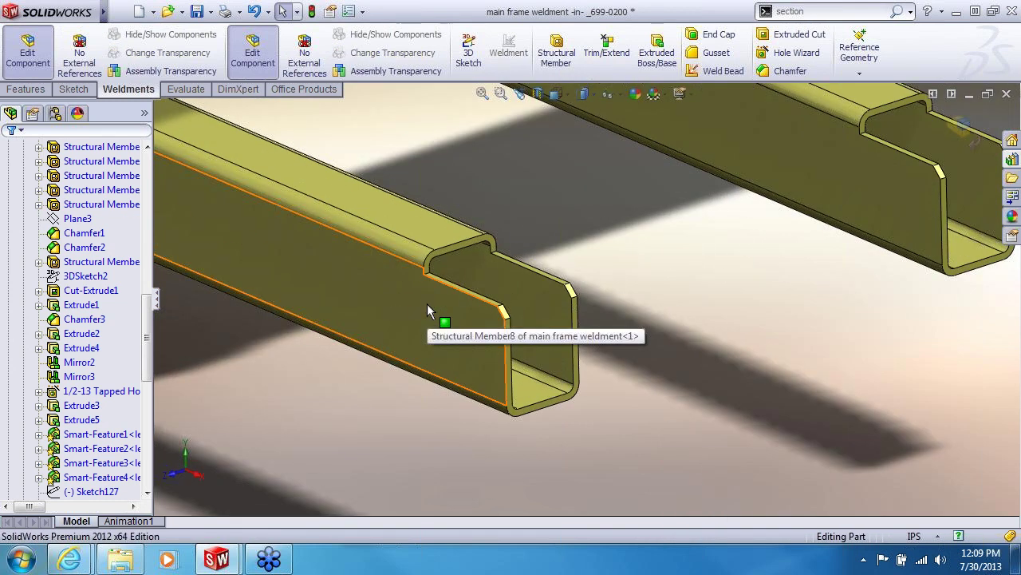
scroll(471, 290, "down", 4)
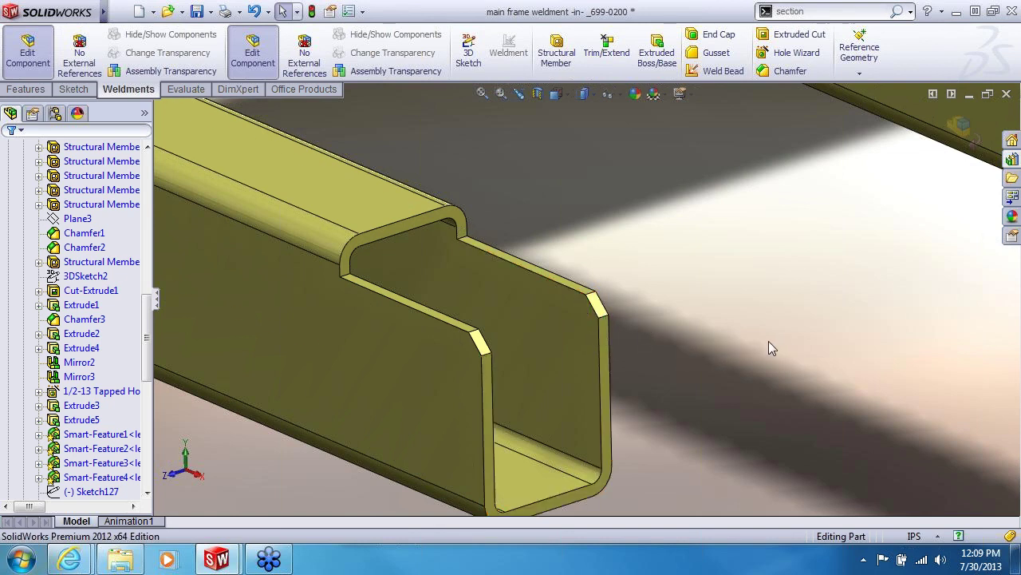
scroll(714, 323, "up", 10)
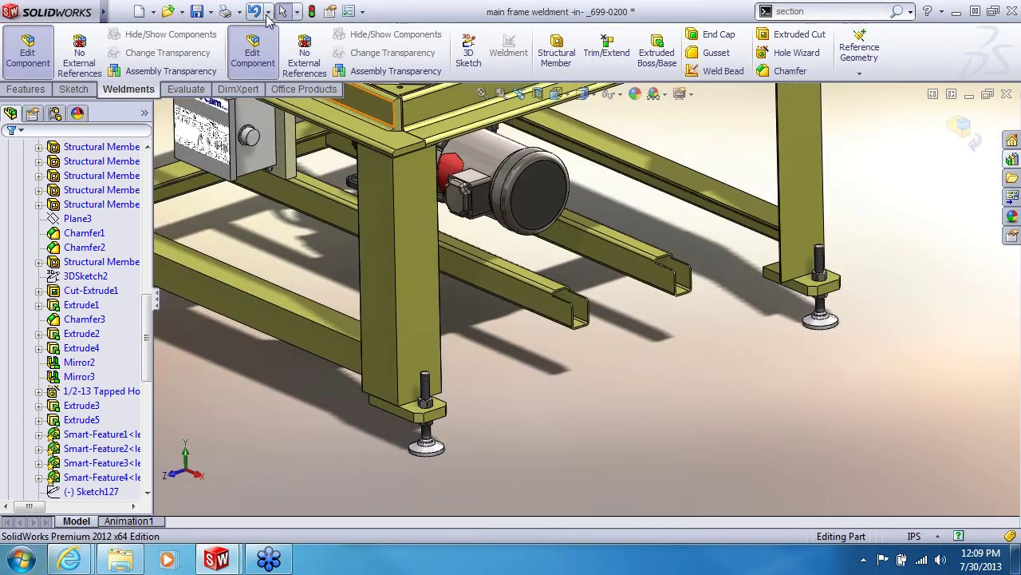
left_click(267, 13)
scroll(618, 351, "up", 3)
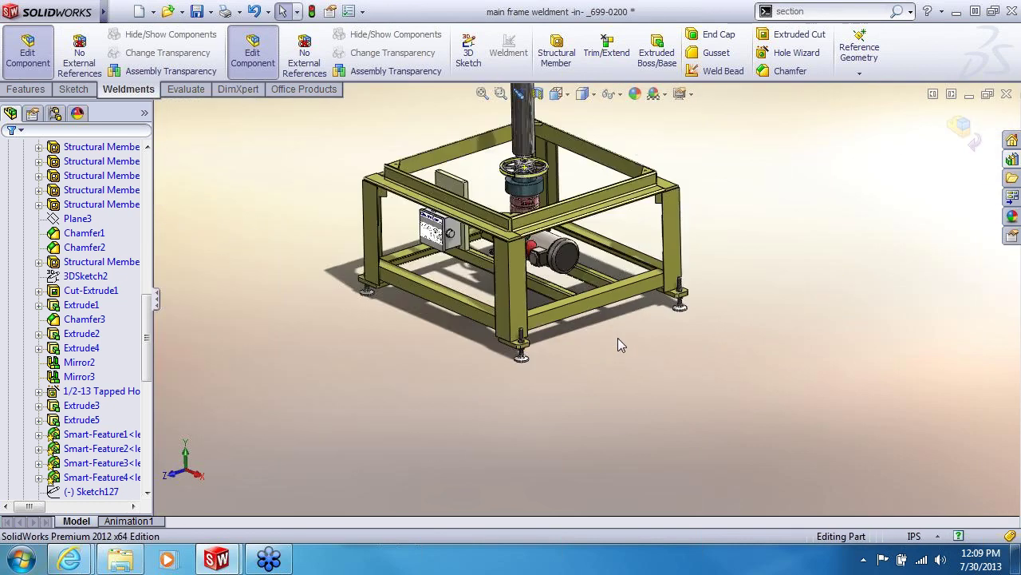
Exit weldment editing back to the _699-0200 assembly and view the frame from above.
left_click(252, 51)
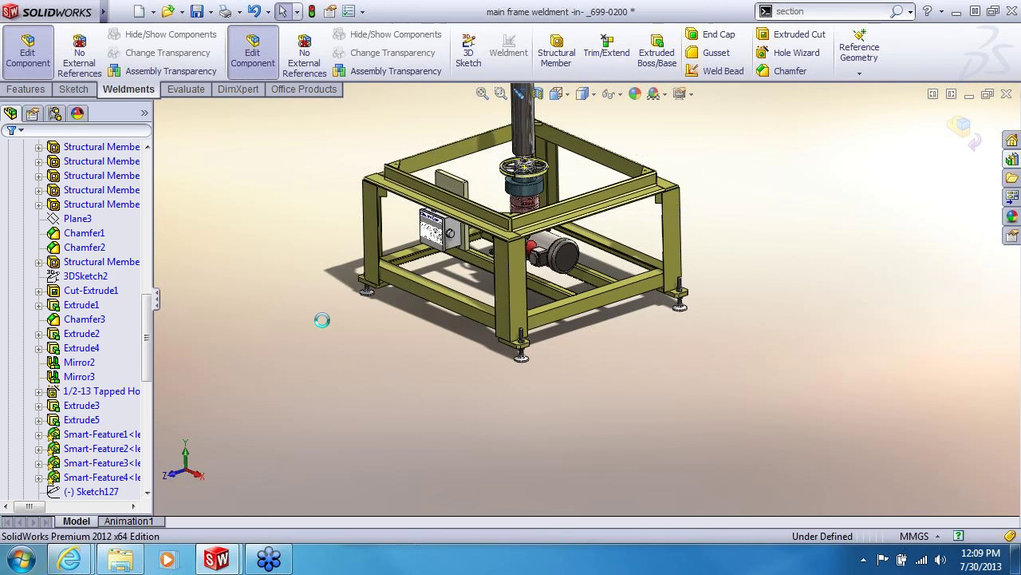
middle_click_drag(478, 351, 447, 343)
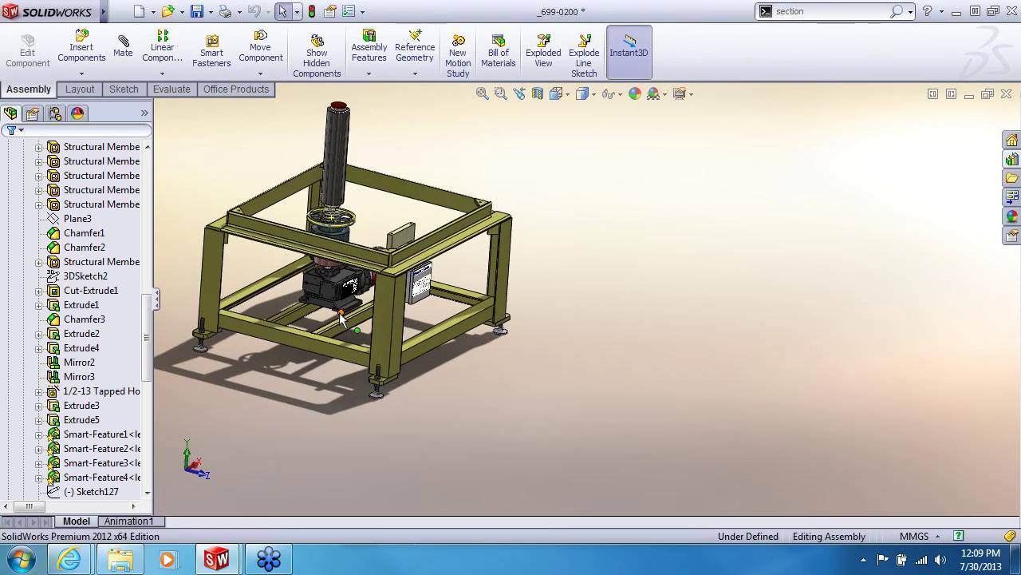
scroll(341, 316, "down", 5)
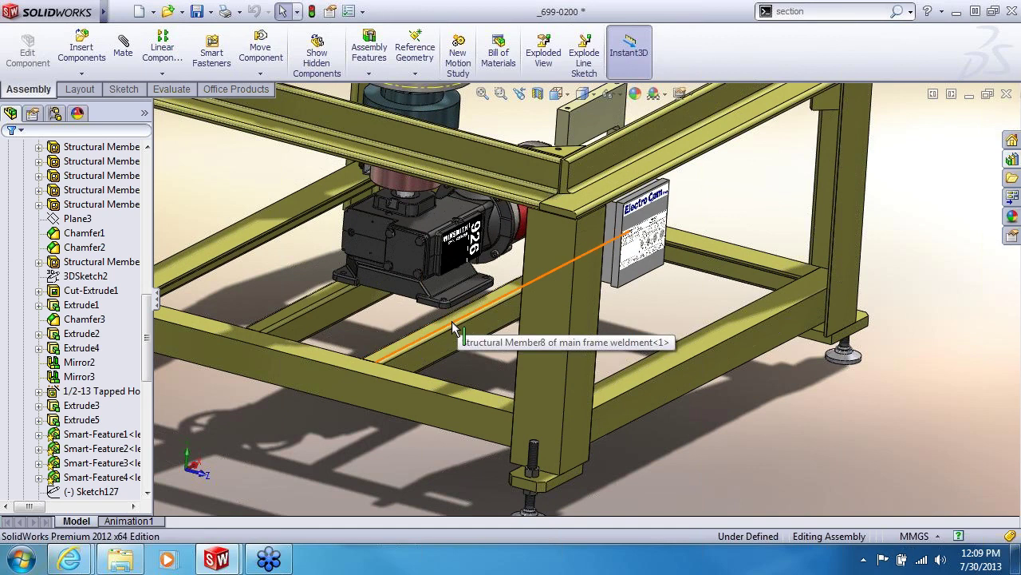
middle_click_drag(511, 232, 500, 200)
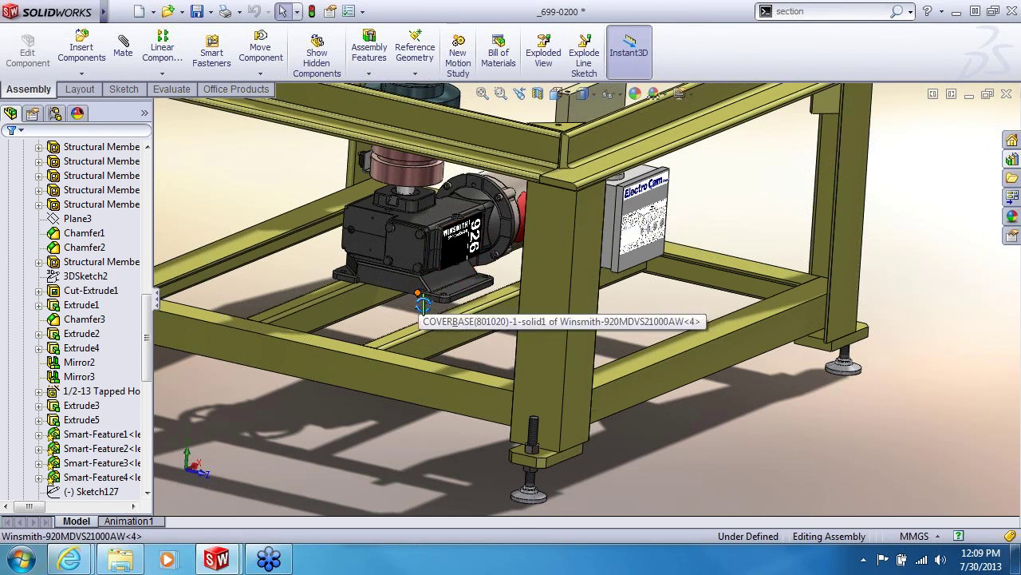
middle_click_drag(423, 303, 422, 320)
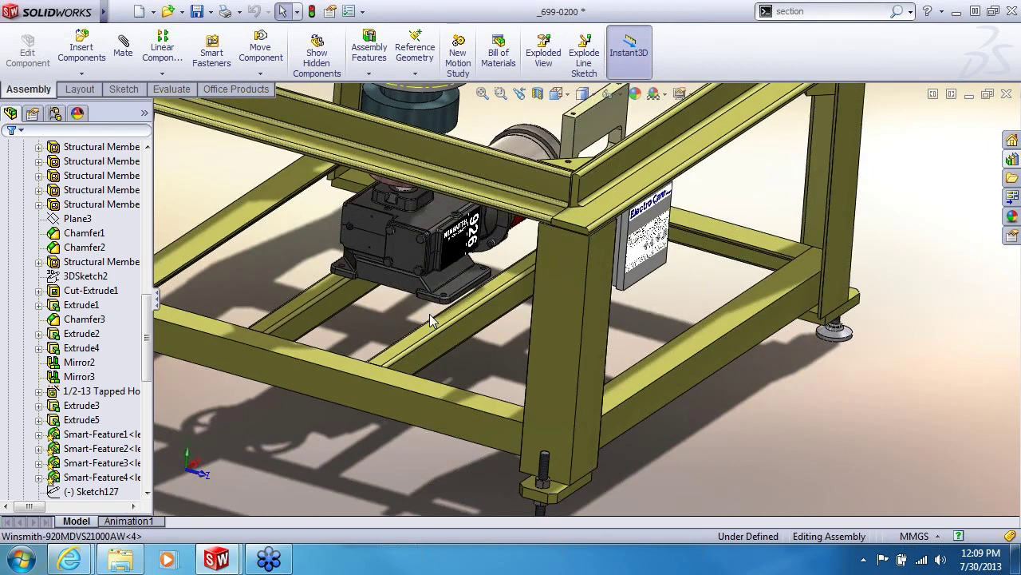
scroll(427, 311, "down", 3)
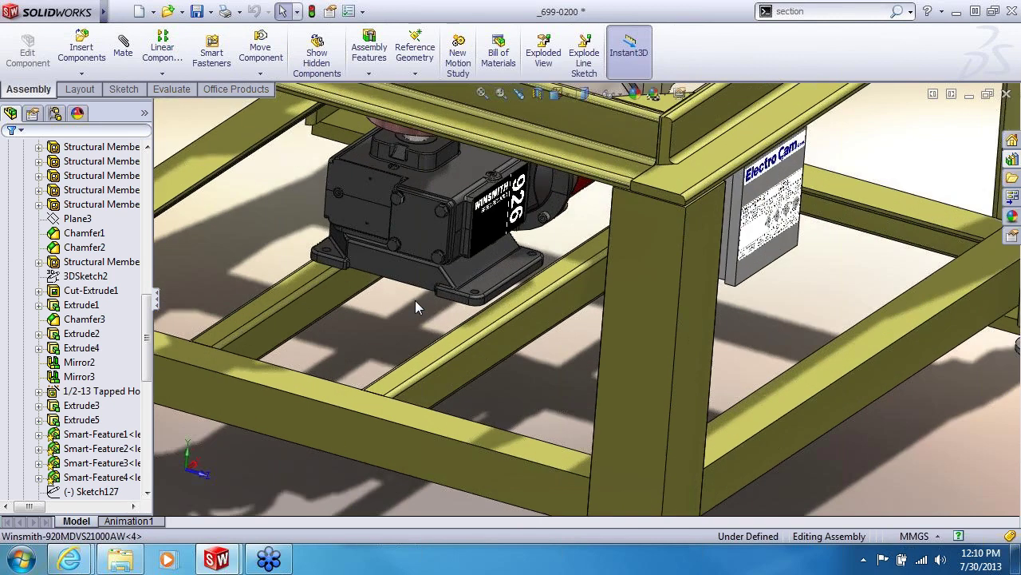
right_click(488, 292)
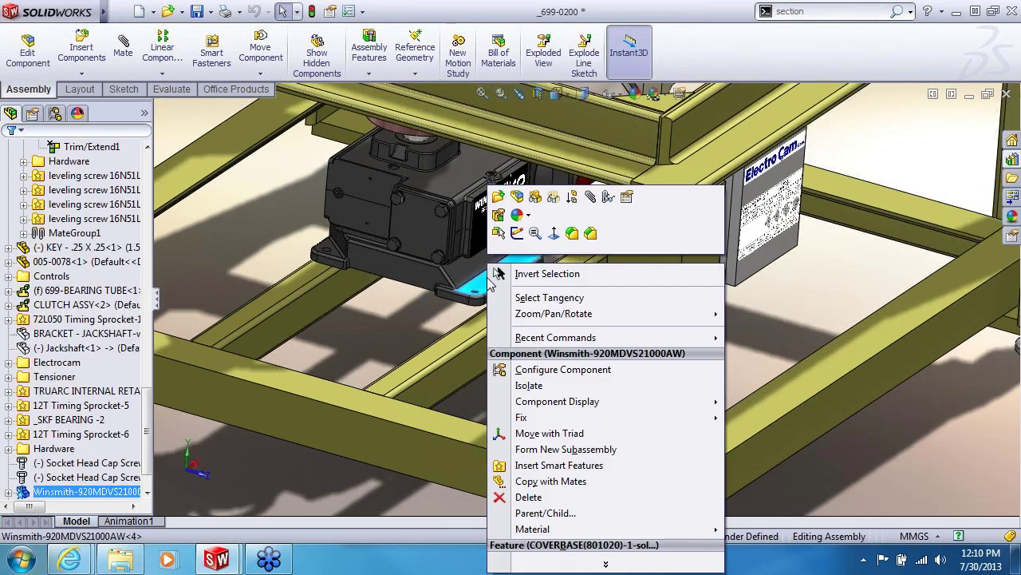
Insert the Winsmith motor's smart features onto Structural Member8's face for the mounting plate and cap screws.
left_click(542, 466)
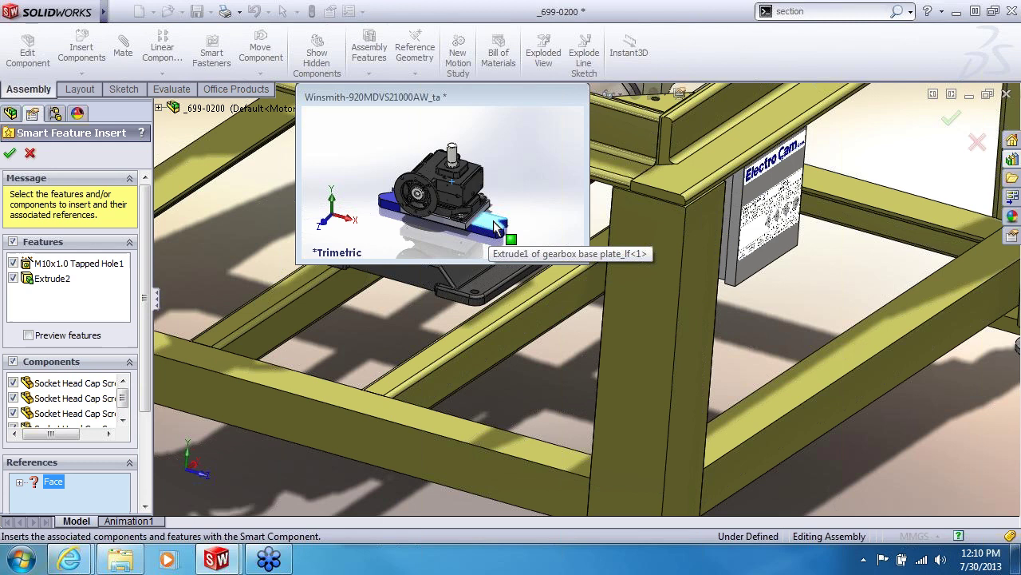
left_click(503, 313)
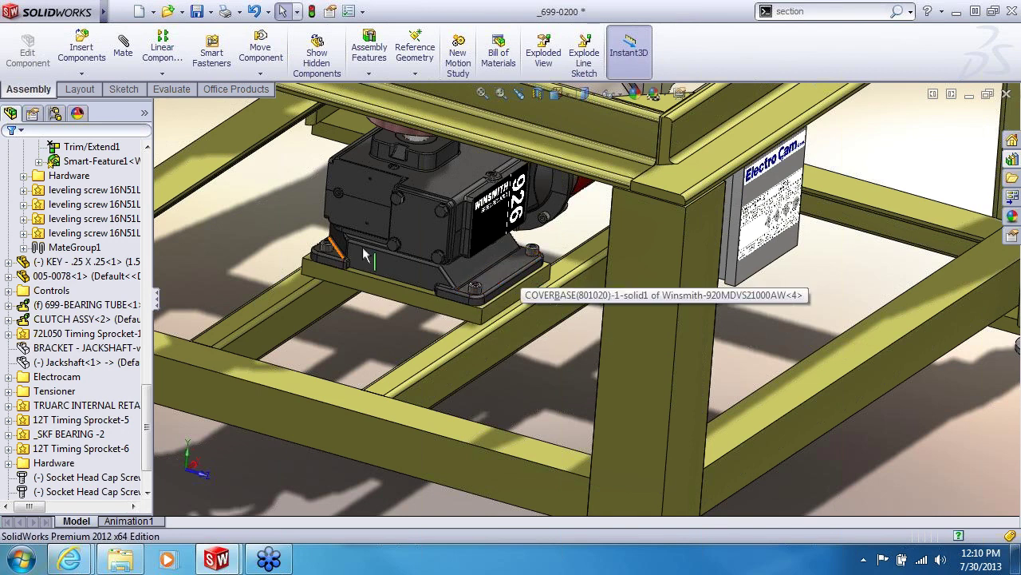
right_click(483, 351)
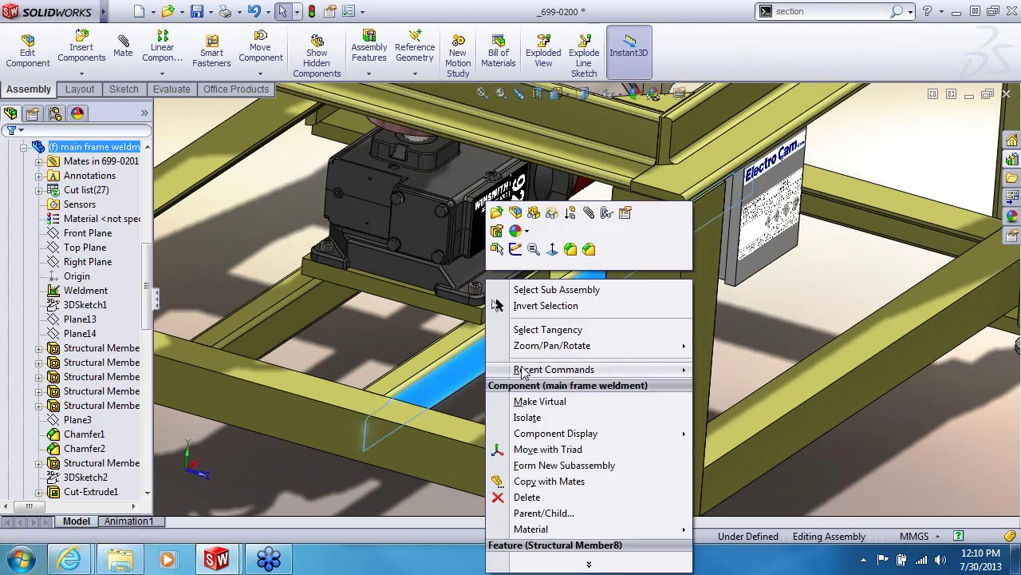
Isolate the main frame weldment to view it on its own.
left_click(527, 416)
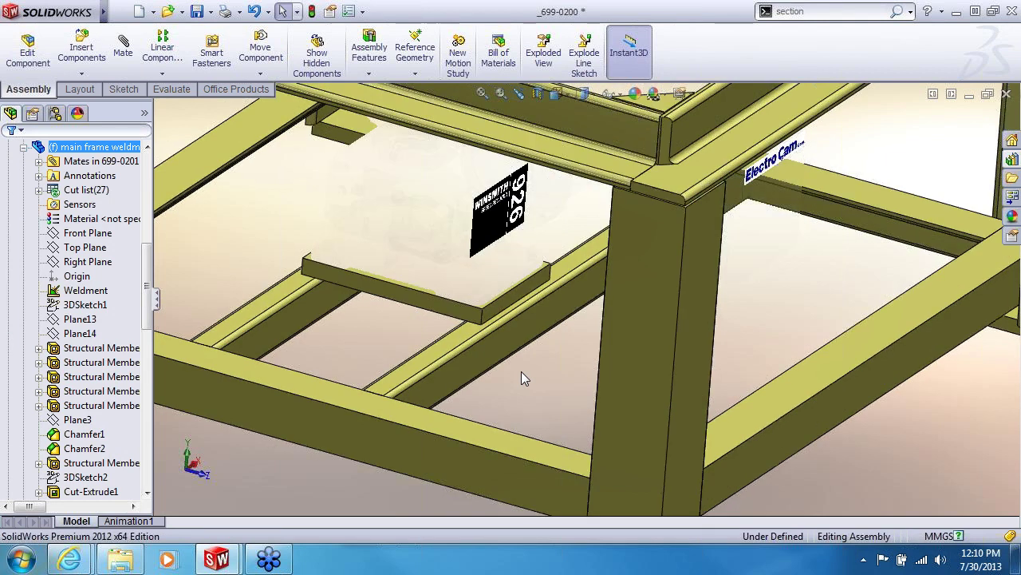
scroll(503, 304, "down", 10)
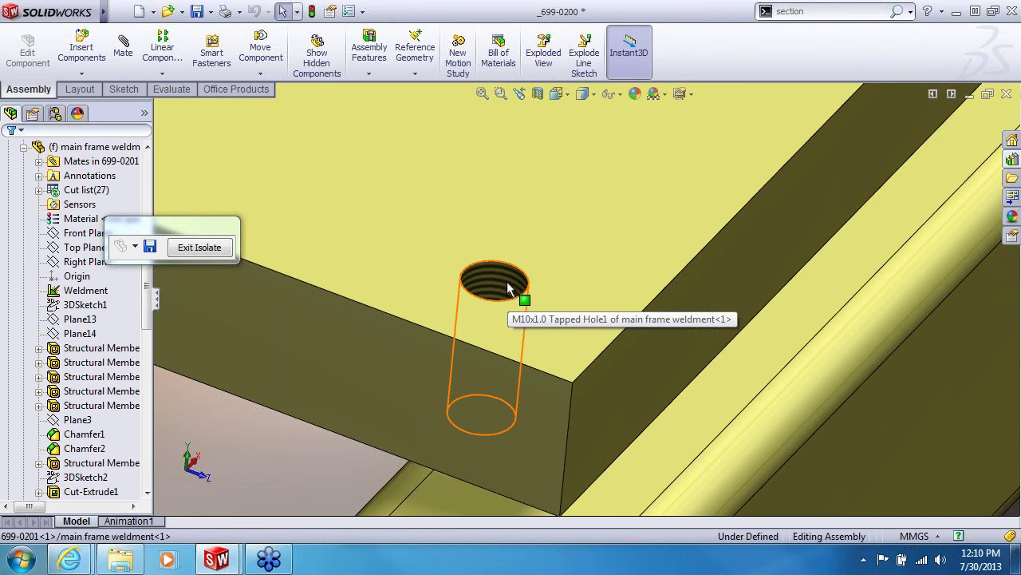
scroll(508, 285, "up", 10)
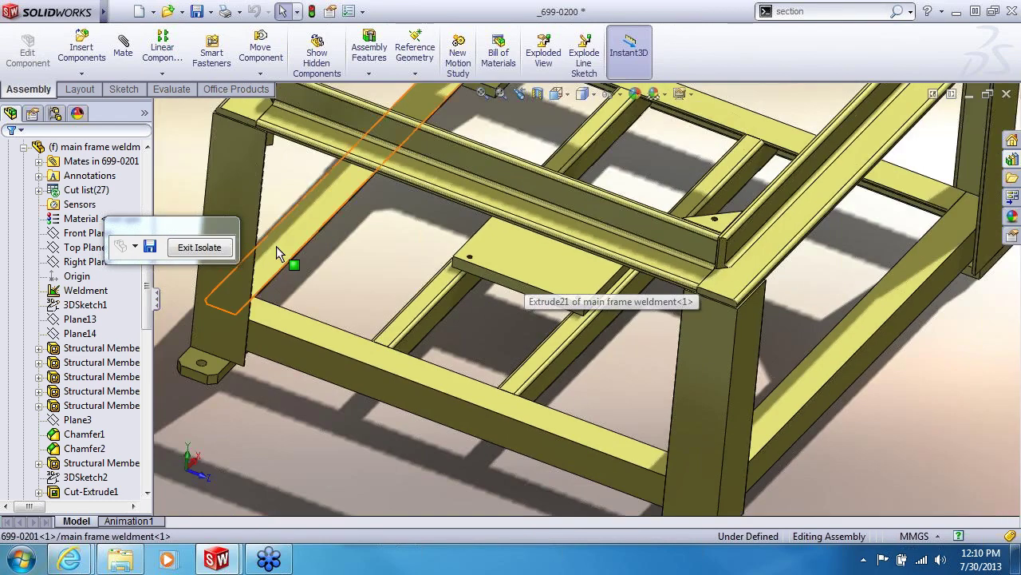
Exit Isolate to bring back the motor, gearbox and feet, and fit the assembly in view.
left_click(224, 251)
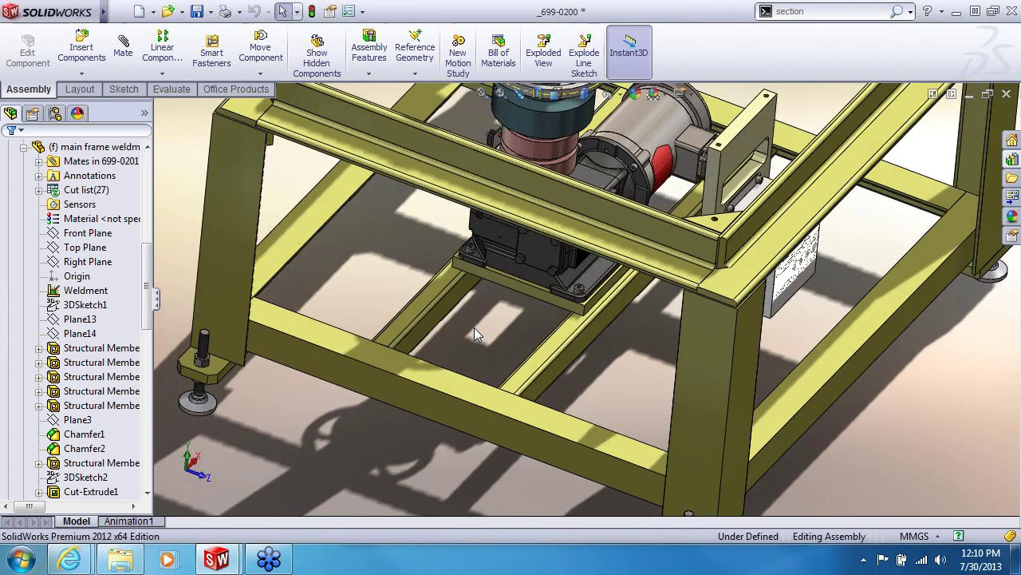
middle_click_drag(500, 321, 517, 225)
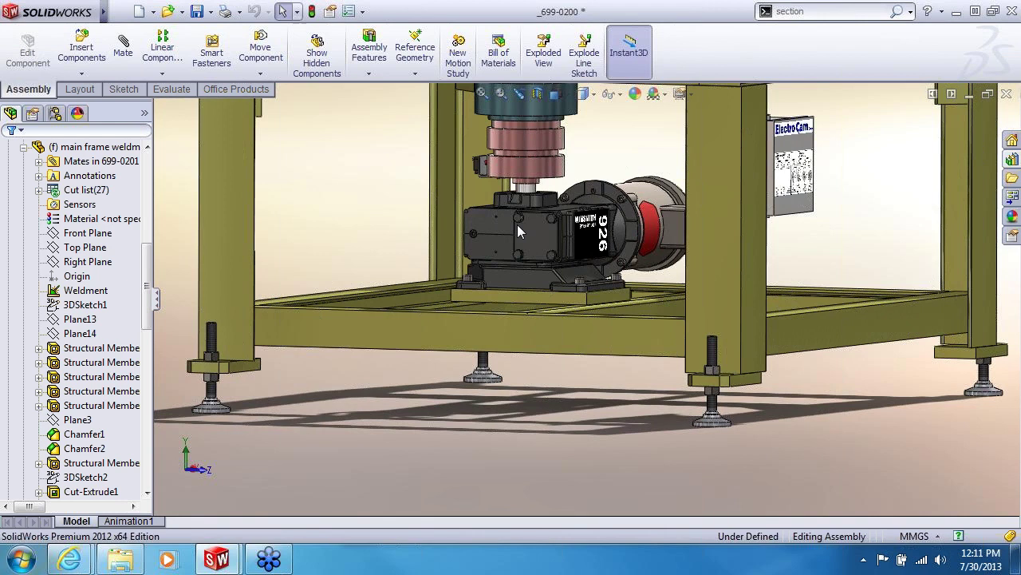
middle_click_drag(585, 140, 656, 228)
key("f")
scroll(671, 237, "down", 5)
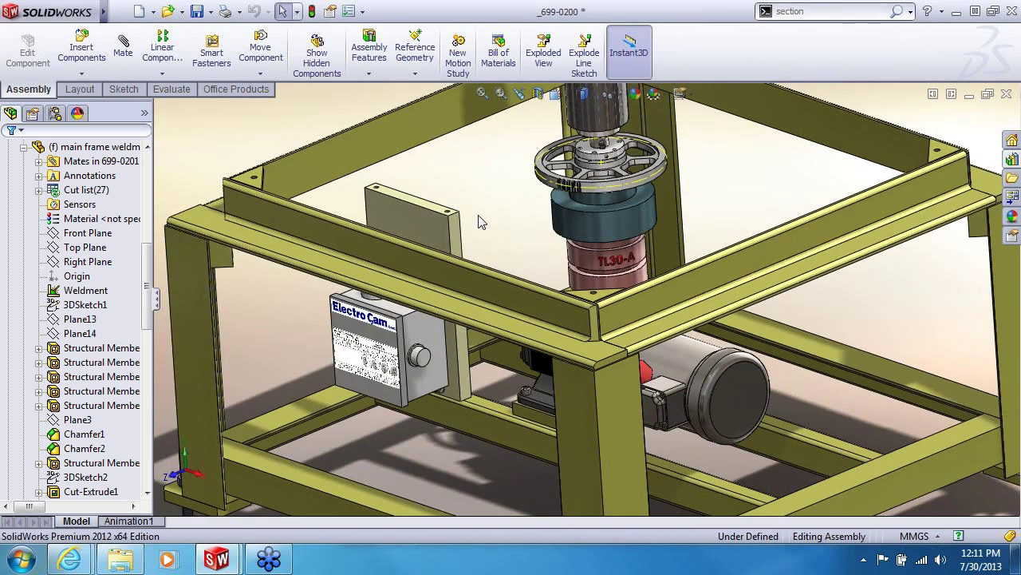
Apply the Belt Drive Design display state to the assembly.
right_click(146, 117)
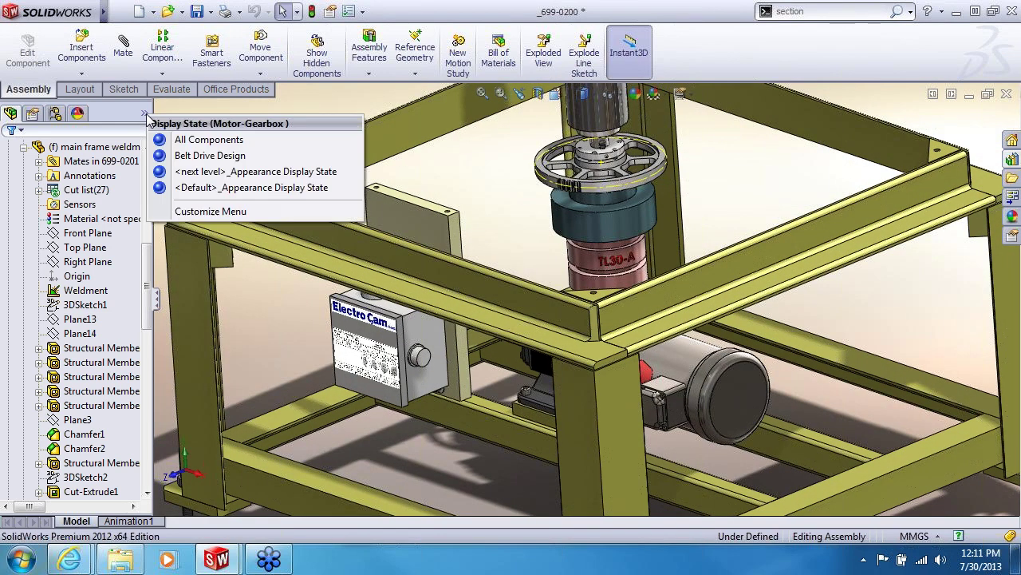
left_click(204, 156)
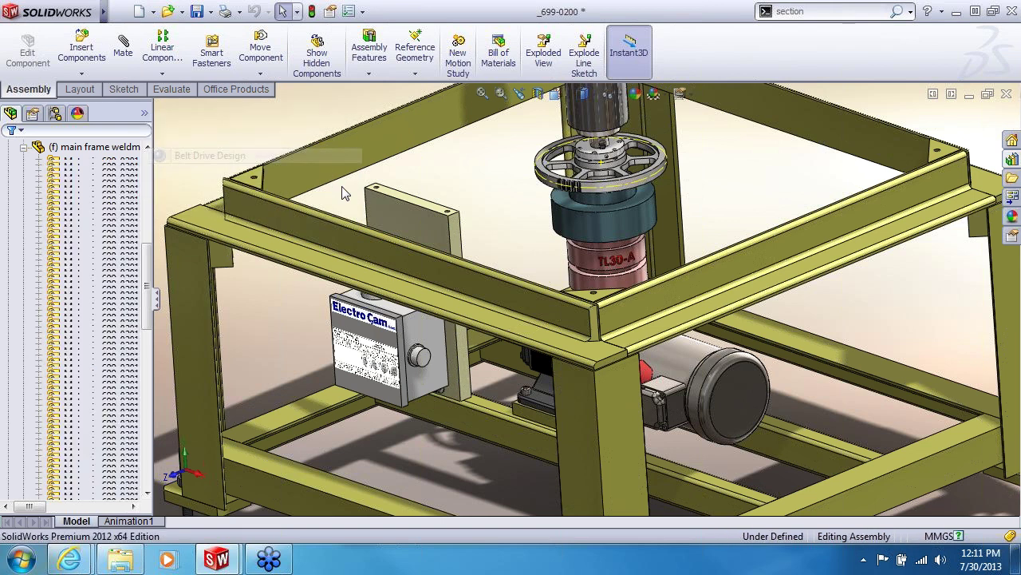
middle_click_drag(499, 187, 549, 263)
scroll(549, 264, "down", 2)
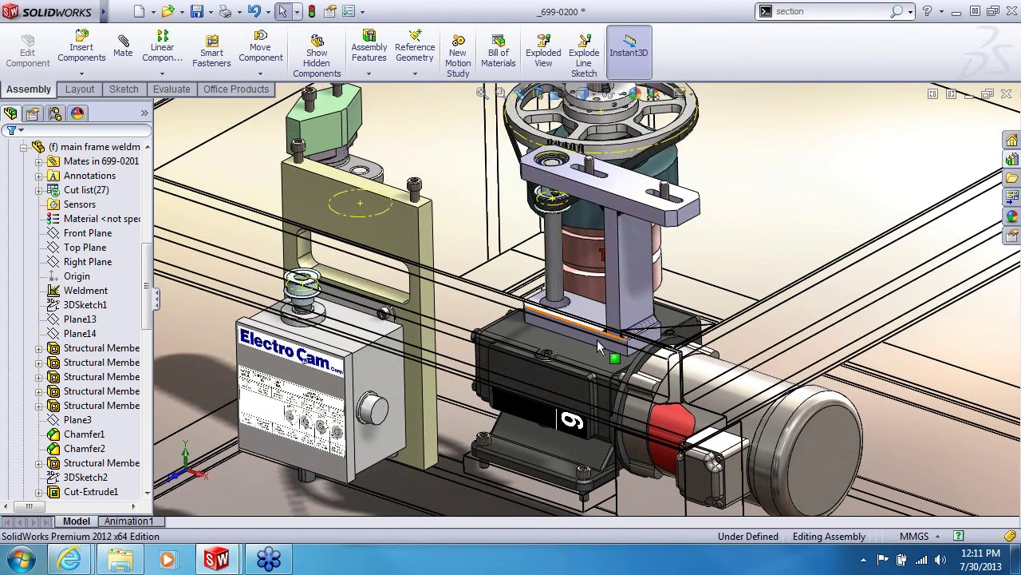
middle_click_drag(557, 255, 531, 182)
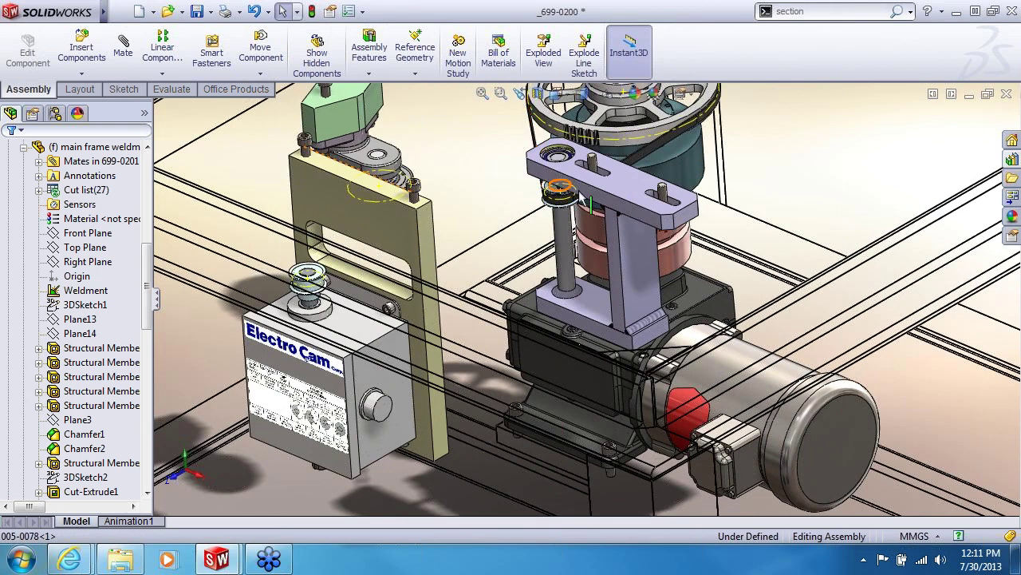
Drag-rotate the pulley and coupling about their shared axis.
left_click(642, 139)
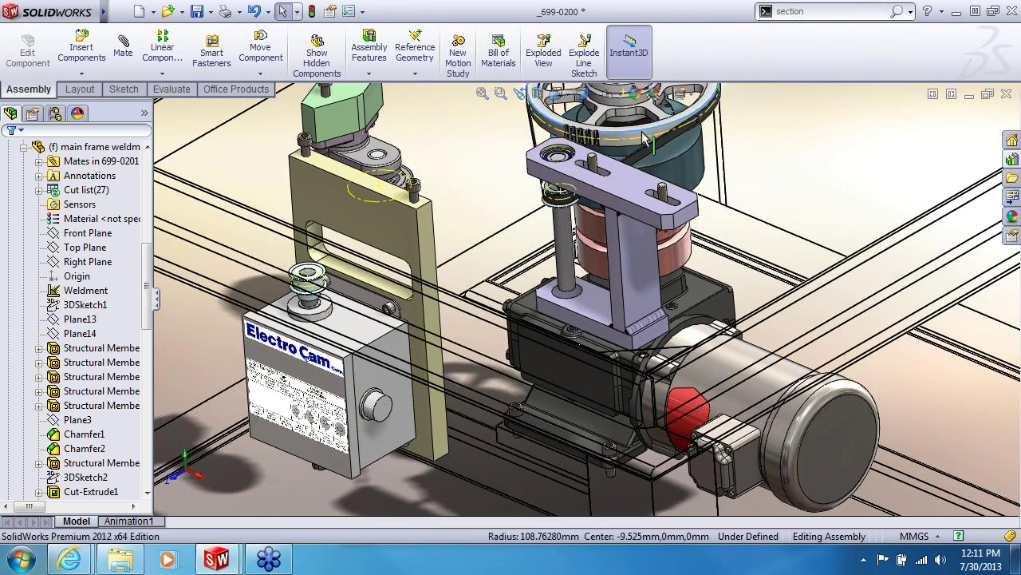
left_click_drag(638, 139, 706, 127)
key("Escape")
Orbit around the Winsmith motor and torque limiter, then box-select the jackshaft bracket.
middle_click_drag(469, 203, 525, 230)
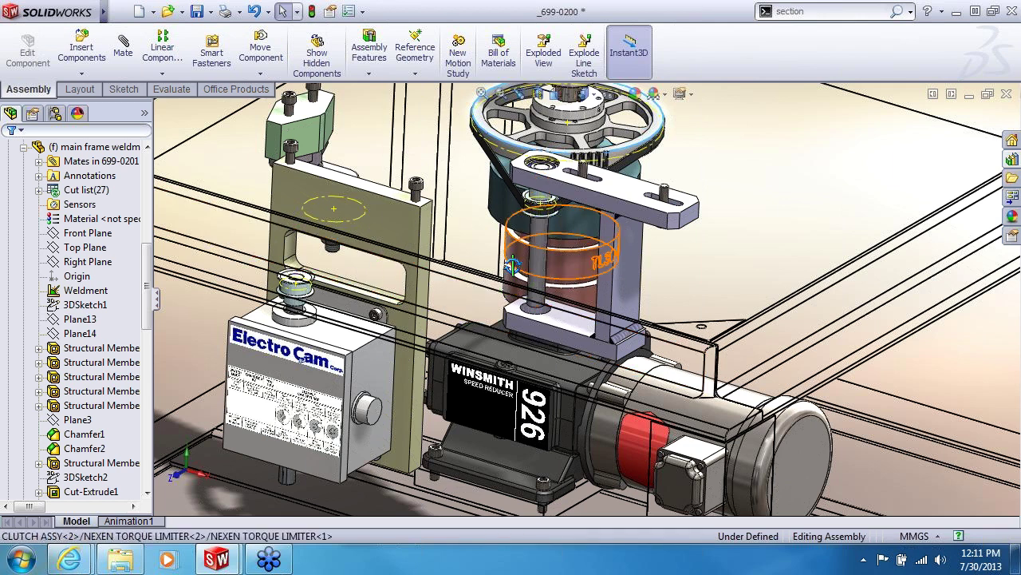
scroll(512, 266, "down", 2)
middle_click_drag(511, 266, 471, 360)
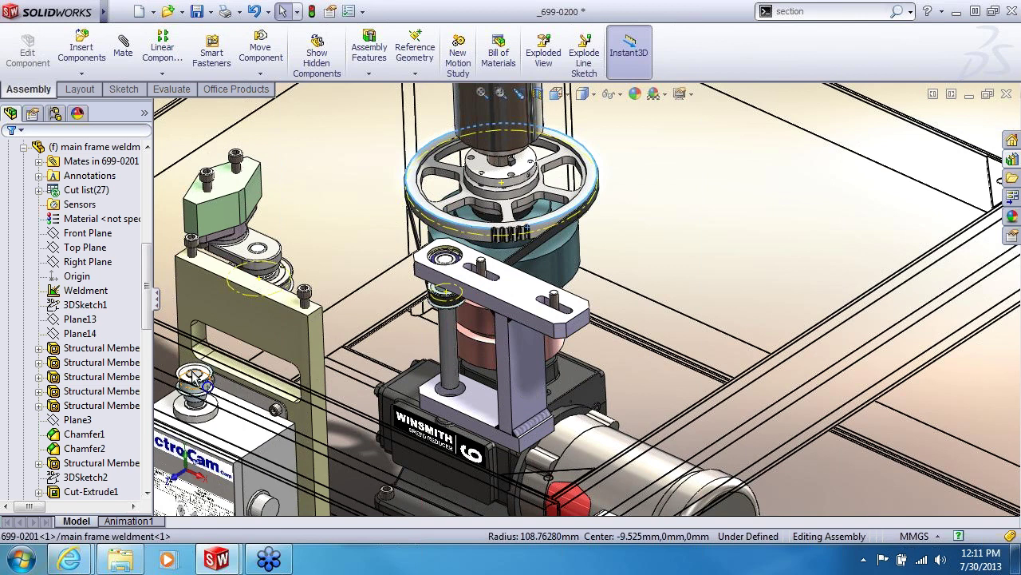
middle_click_drag(217, 390, 218, 387)
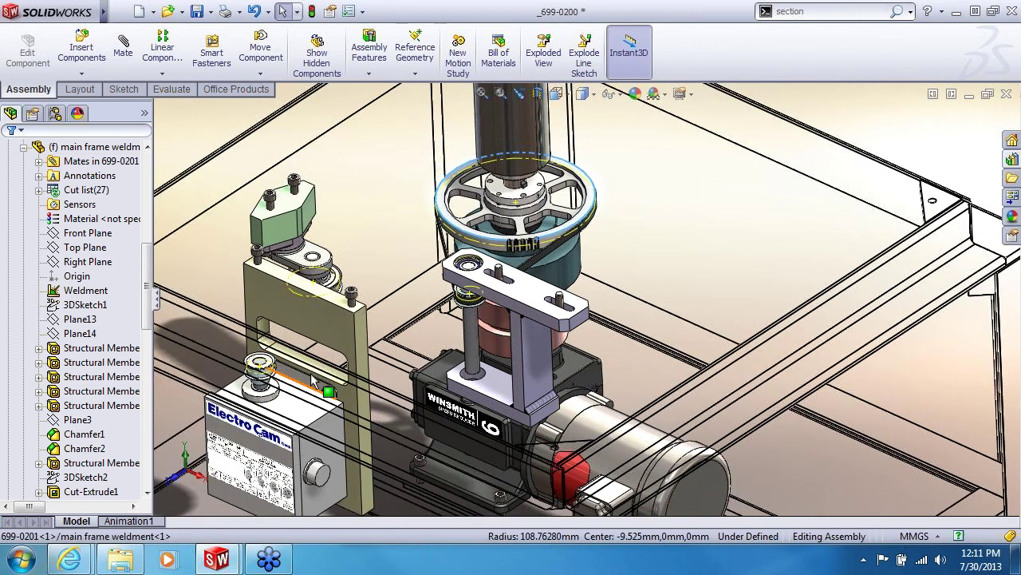
scroll(554, 334, "up", 3)
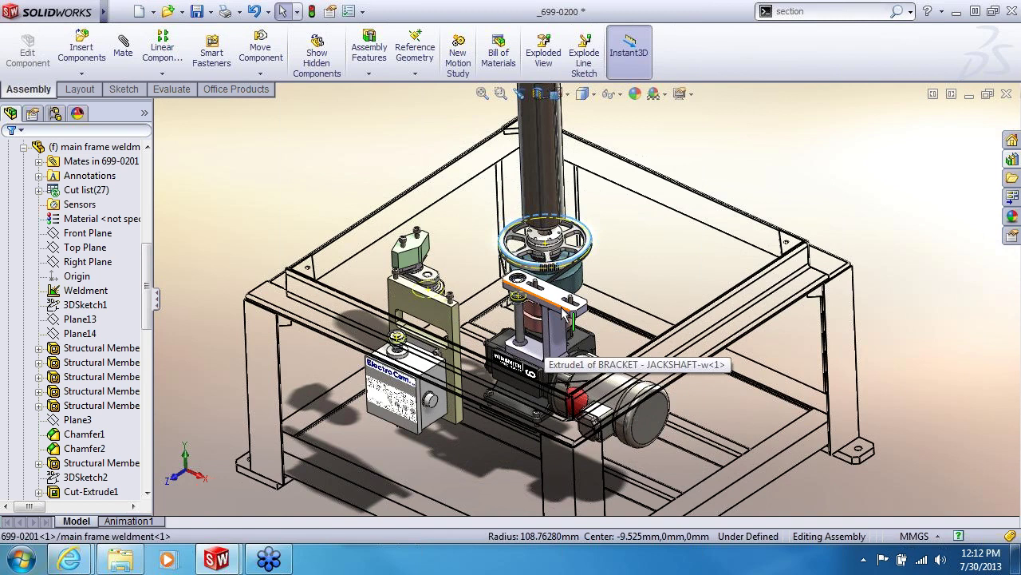
middle_click_drag(570, 313, 559, 291)
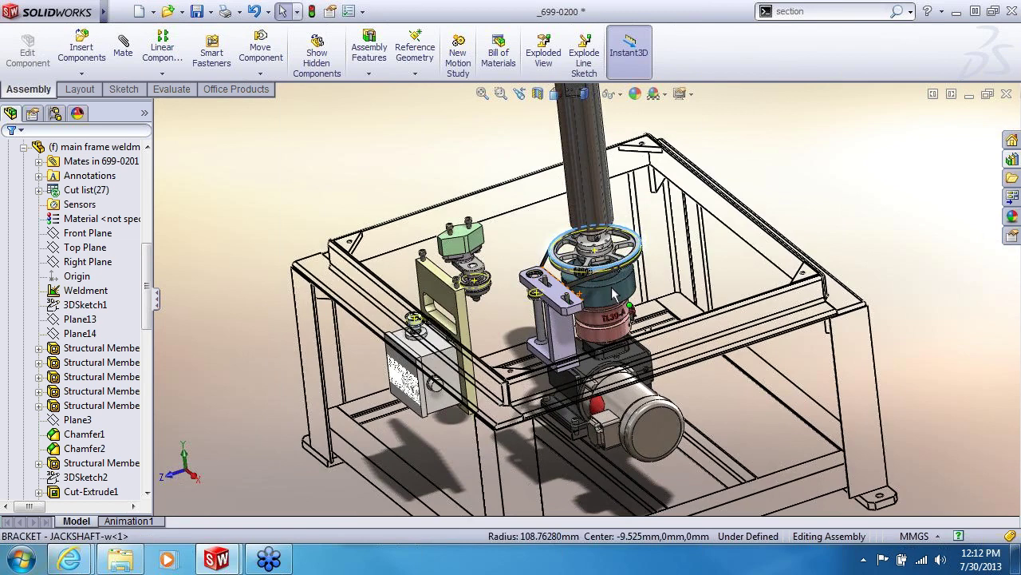
middle_click_drag(601, 317, 583, 405)
left_click_drag(496, 289, 569, 418)
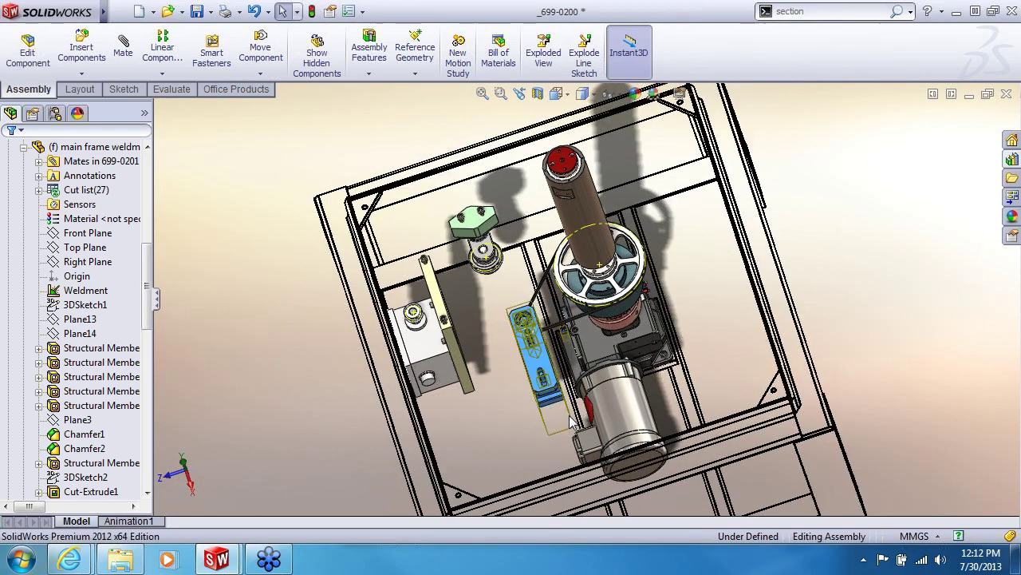
Show View Mates for the jackshaft bracket and orbit around the isolated bracket and screw.
right_click(505, 389)
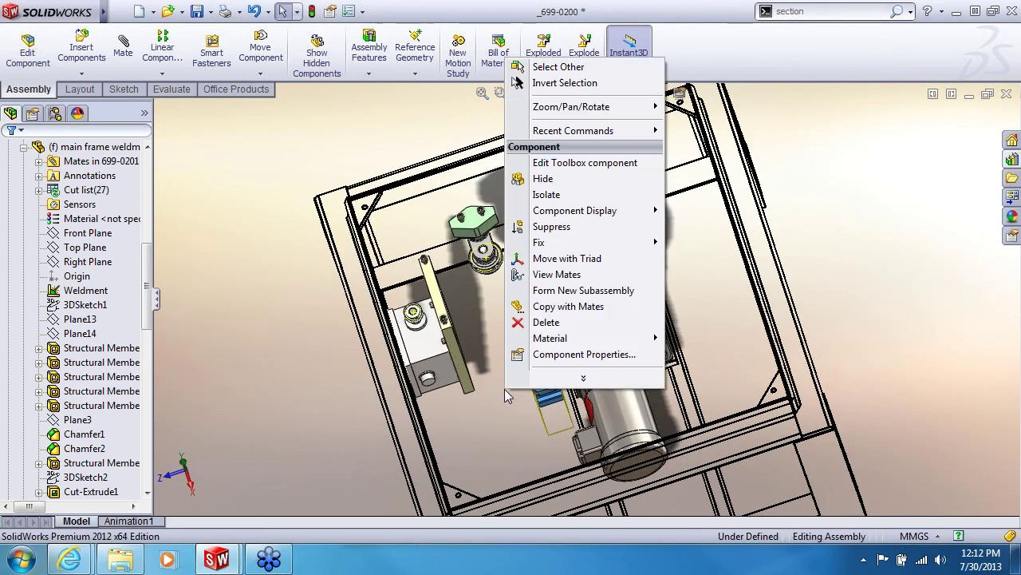
left_click(556, 275)
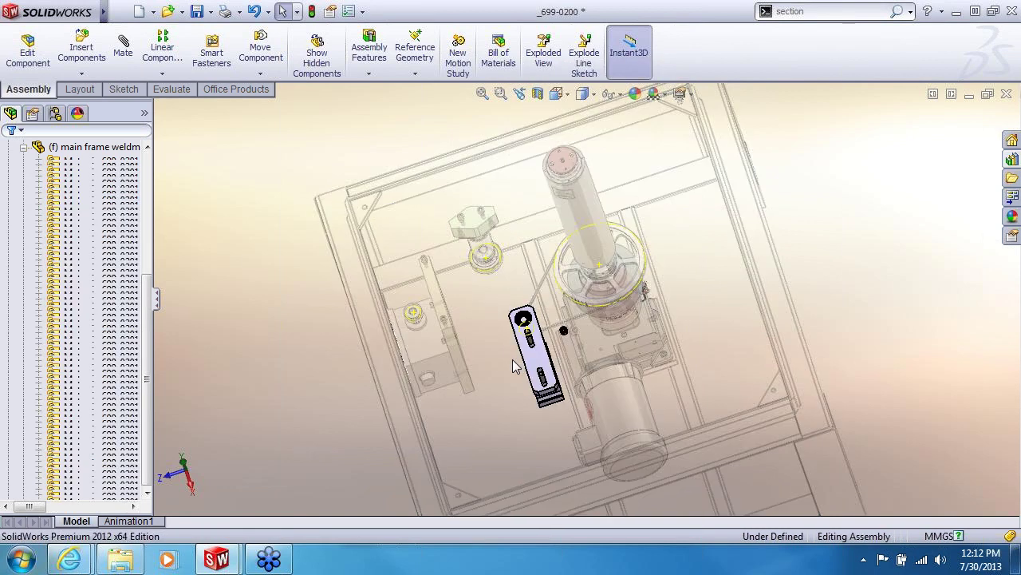
middle_click_drag(639, 374, 602, 352)
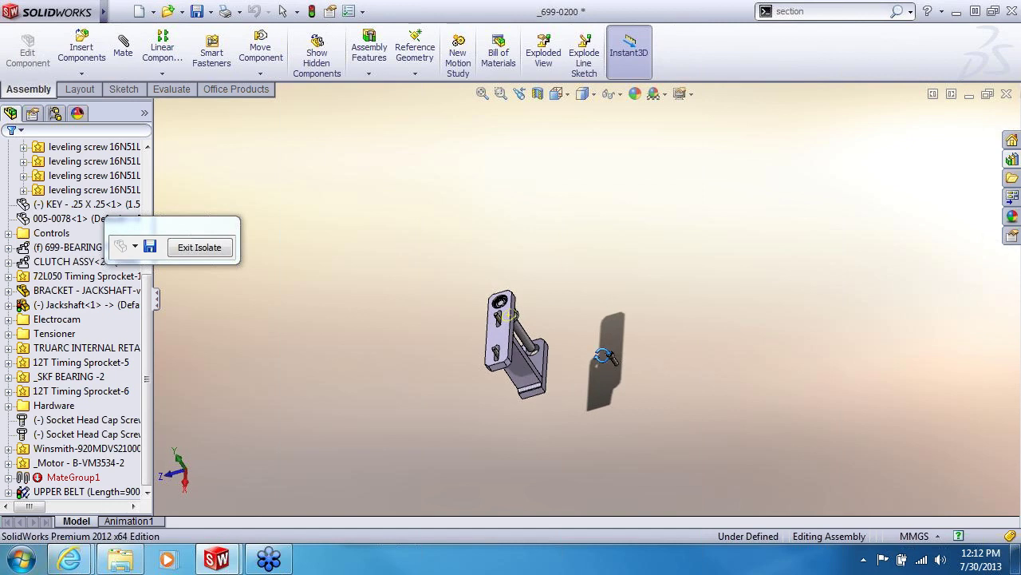
scroll(616, 366, "down", 4)
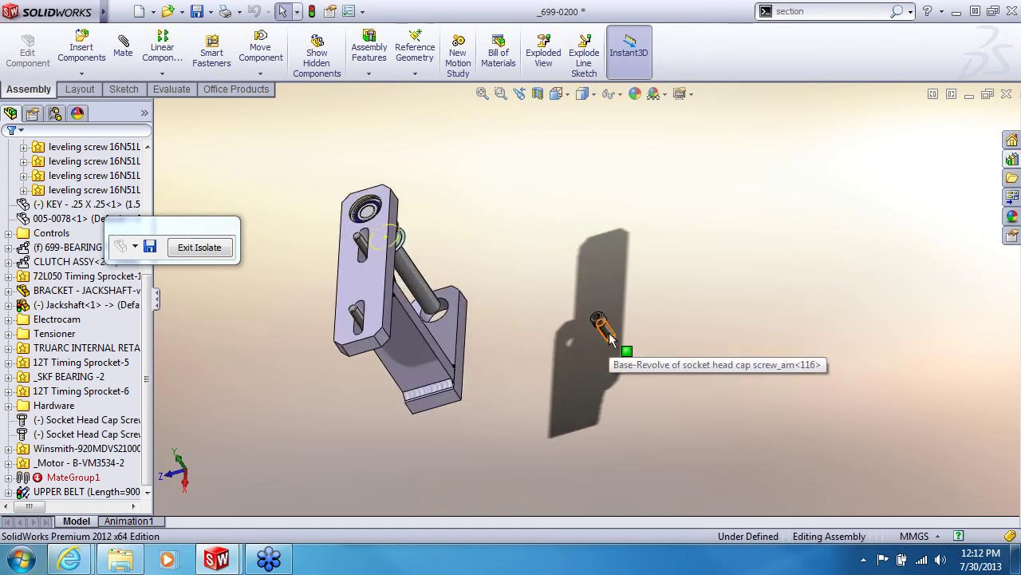
middle_click_drag(611, 339, 447, 343)
scroll(472, 301, "down", 6)
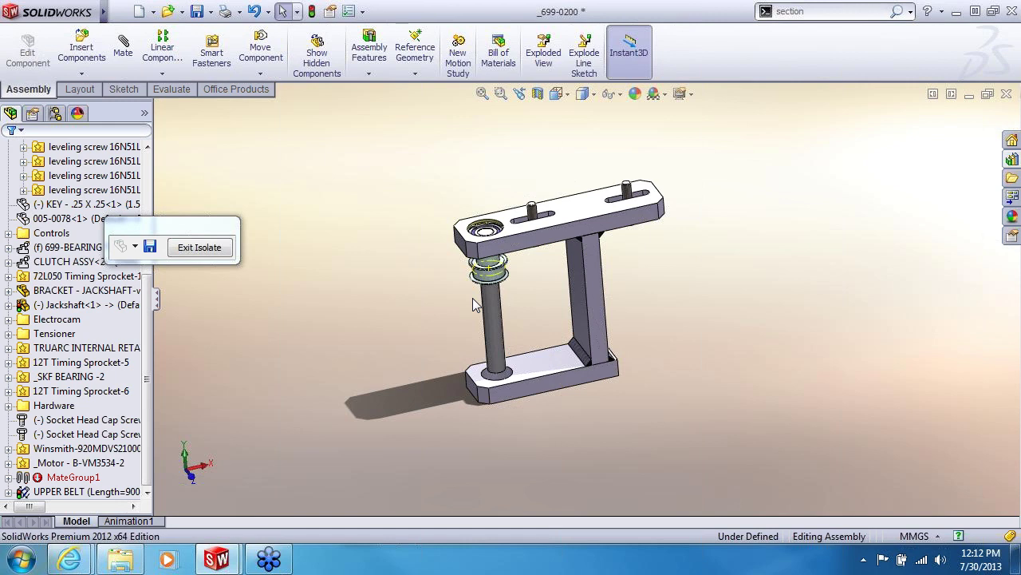
scroll(511, 264, "down", 3)
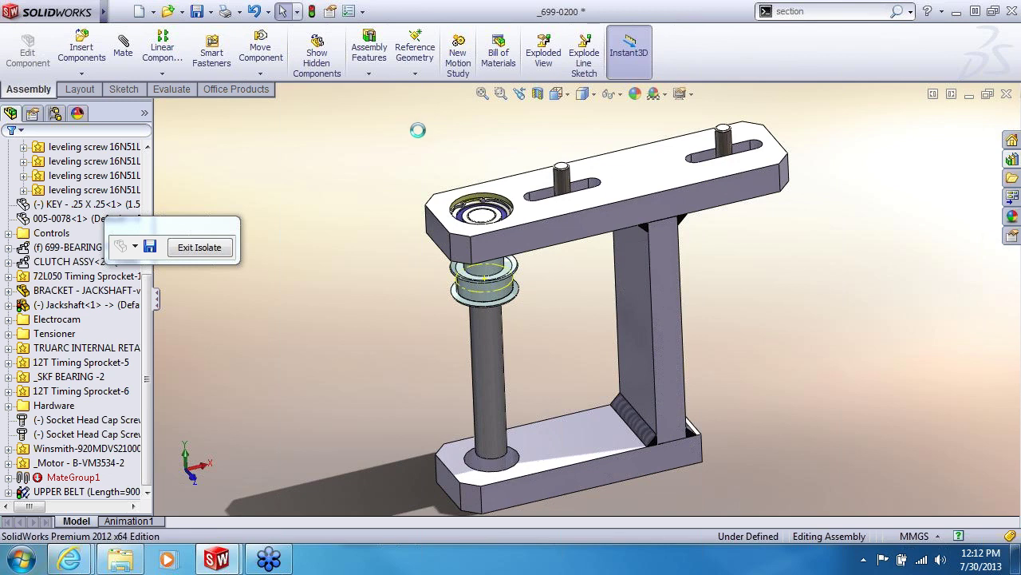
middle_click_drag(429, 148, 419, 152)
left_click(538, 94)
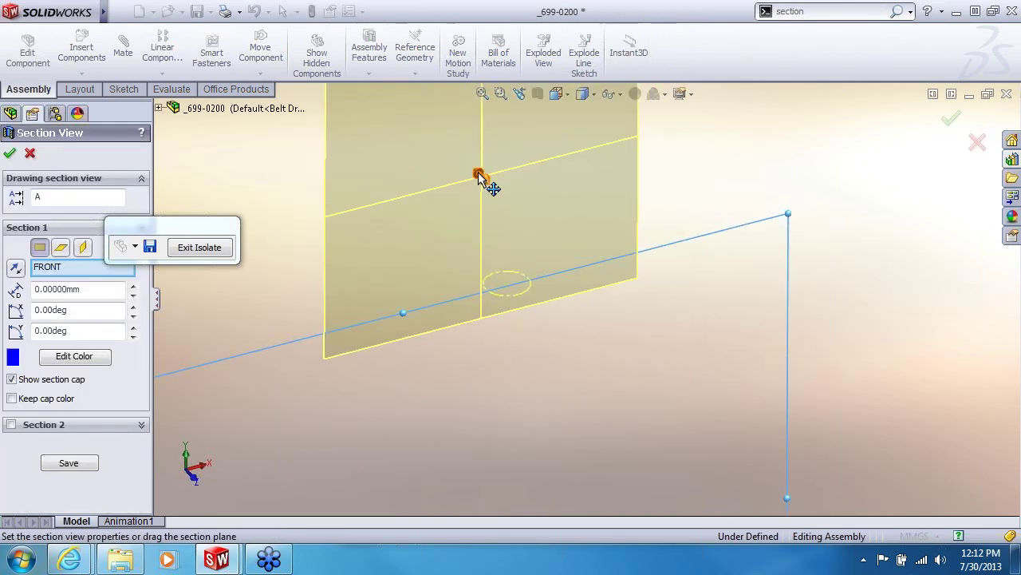
left_click_drag(482, 176, 624, 297)
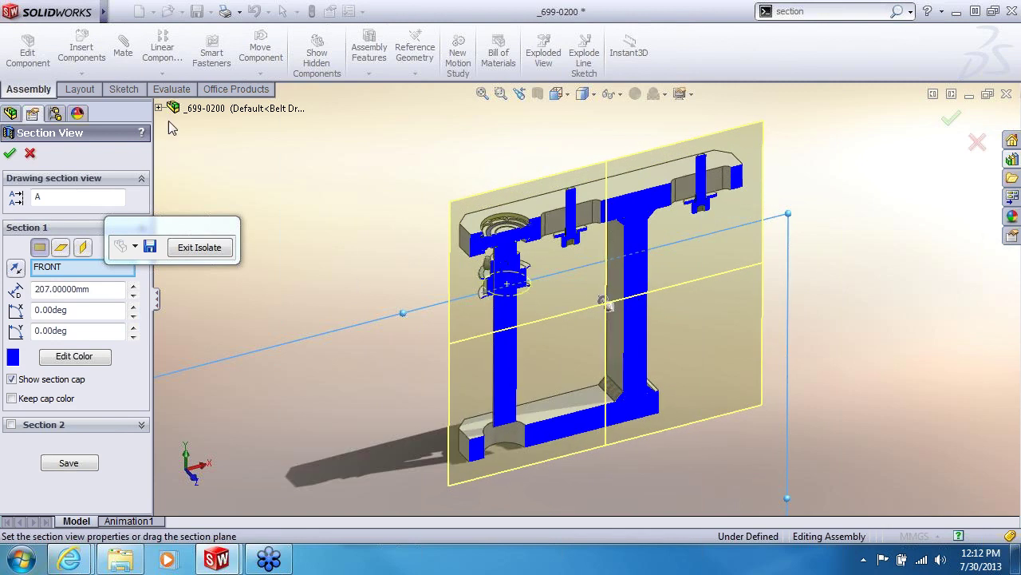
left_click(10, 151)
scroll(533, 252, "down", 4)
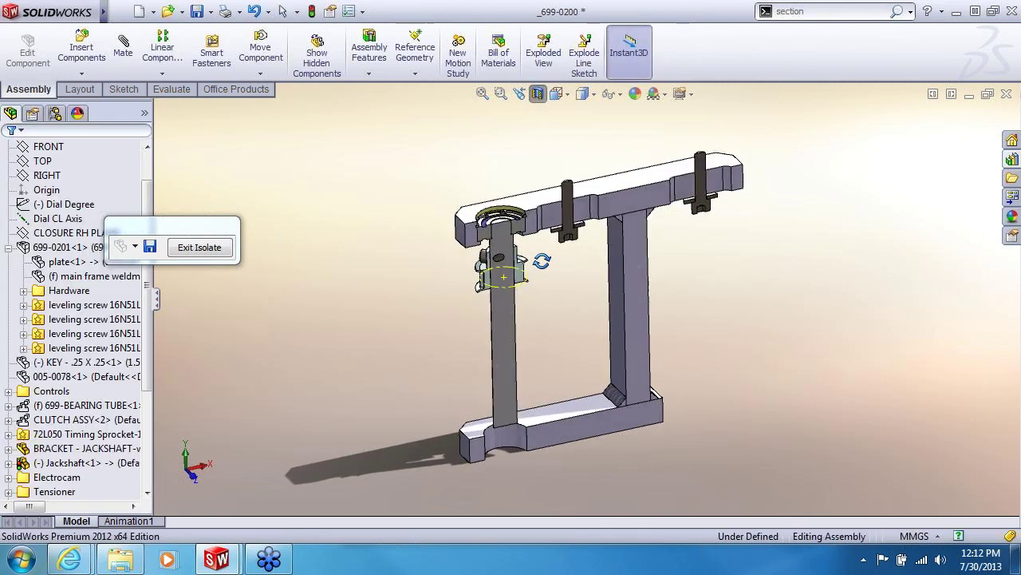
scroll(533, 251, "down", 6)
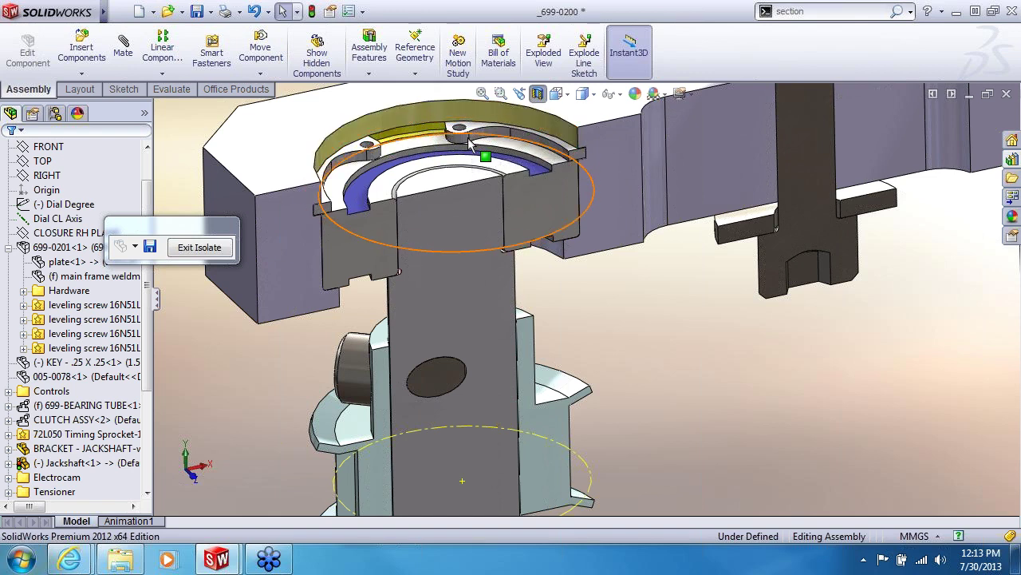
scroll(570, 152, "down", 3)
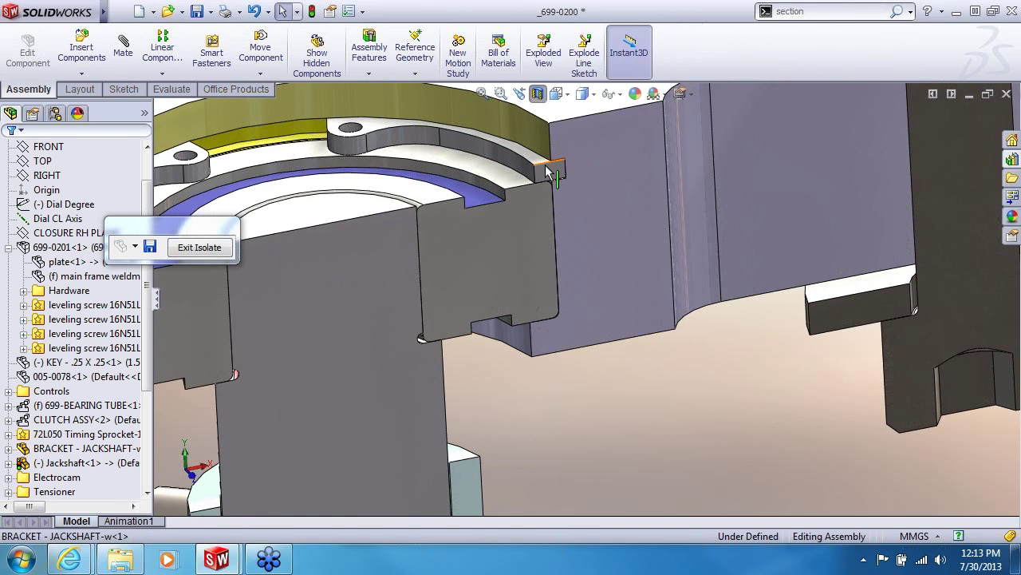
scroll(559, 315, "up", 3)
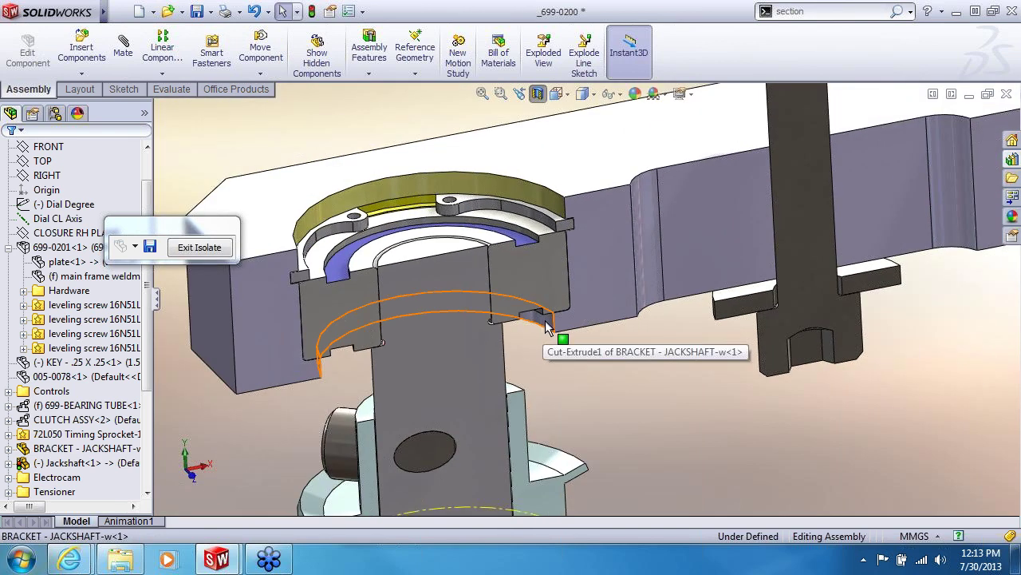
scroll(547, 326, "down", 2)
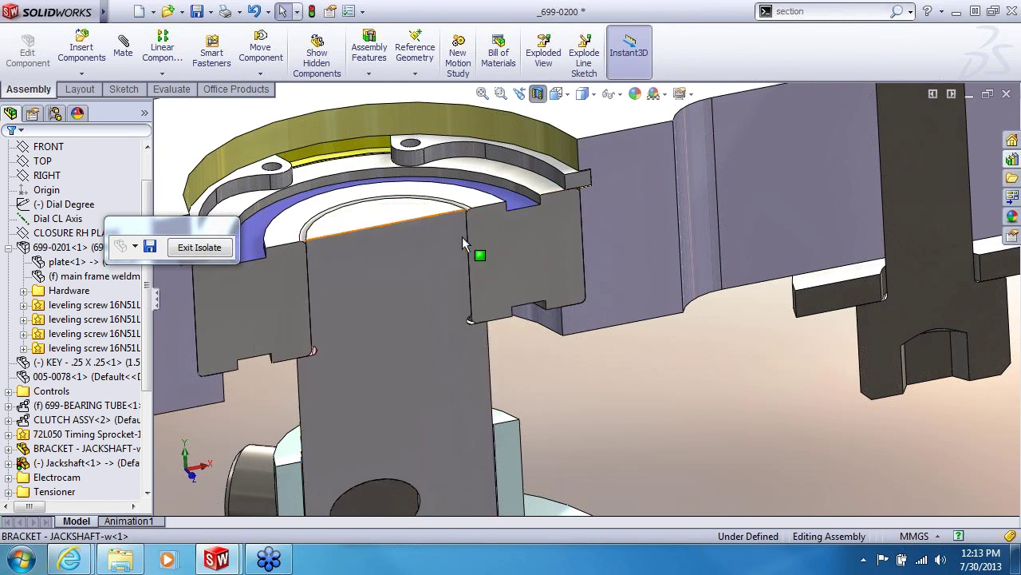
scroll(476, 317, "down", 2)
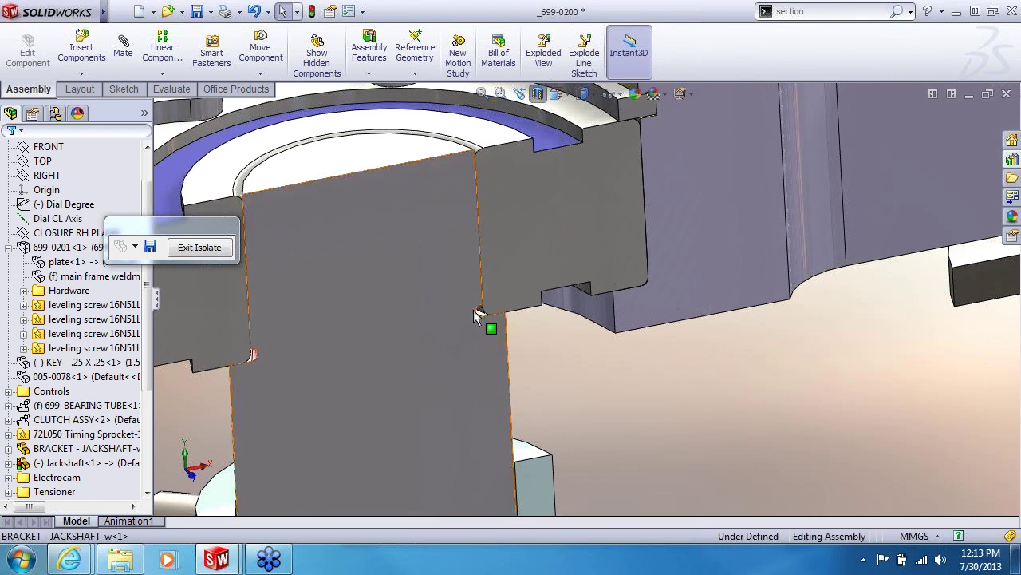
scroll(549, 386, "up", 3)
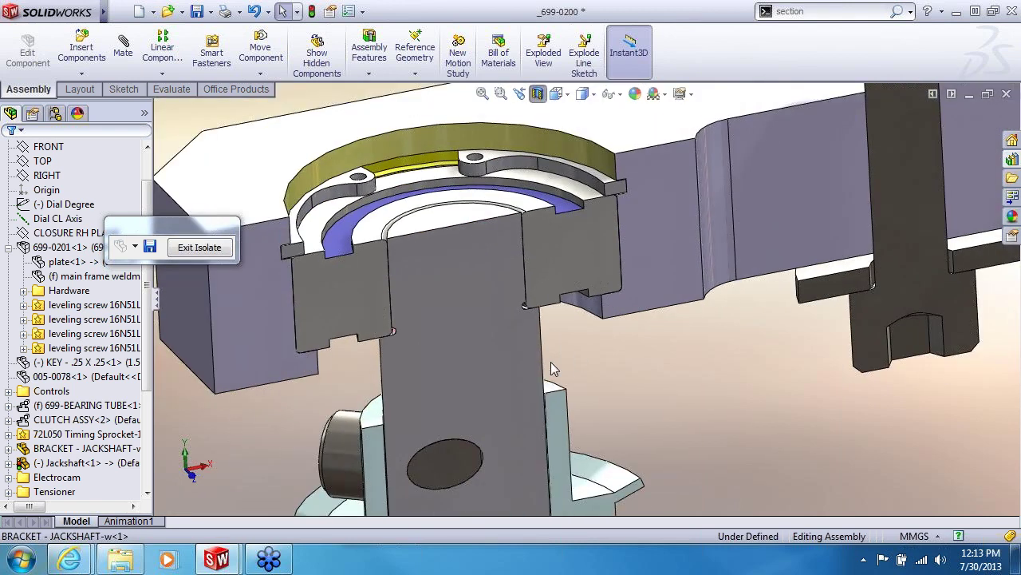
scroll(468, 312, "up", 5)
middle_click_drag(531, 382, 578, 465)
scroll(704, 426, "down", 5)
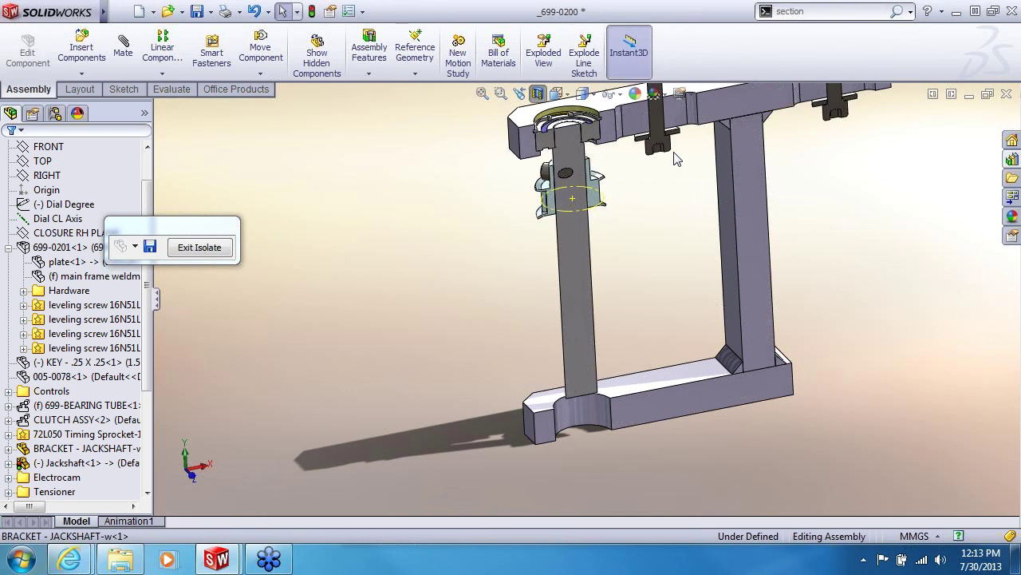
middle_click_drag(630, 257, 611, 267)
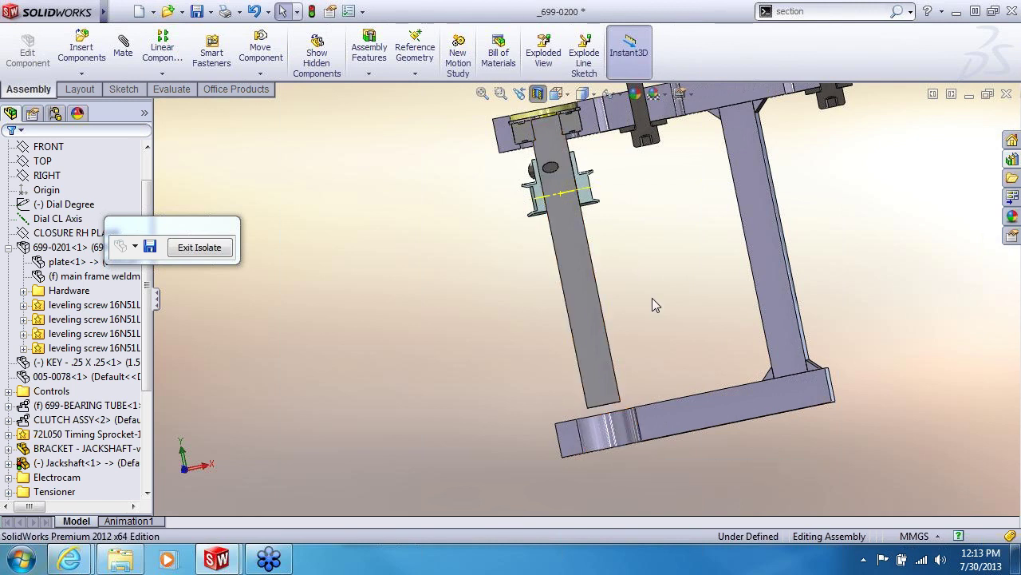
middle_click_drag(653, 305, 662, 261)
scroll(559, 172, "up", 5)
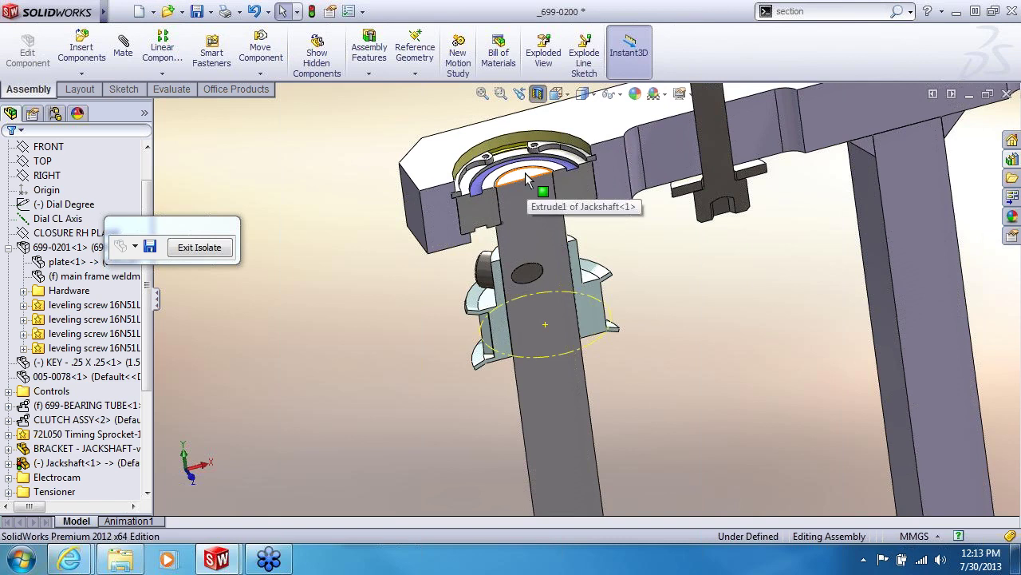
left_click(528, 182)
left_click(531, 128, "ctrl")
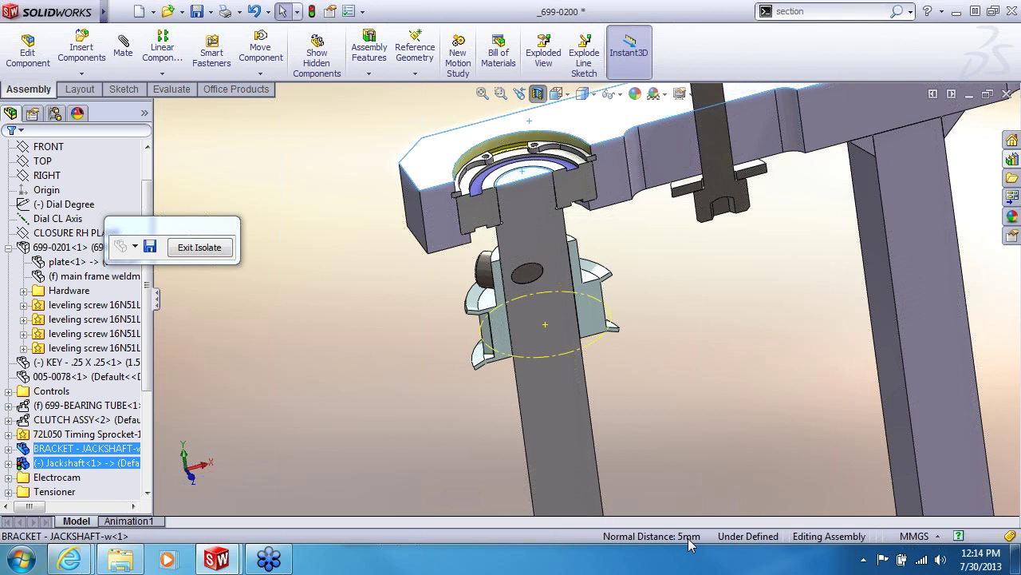
left_click(683, 368)
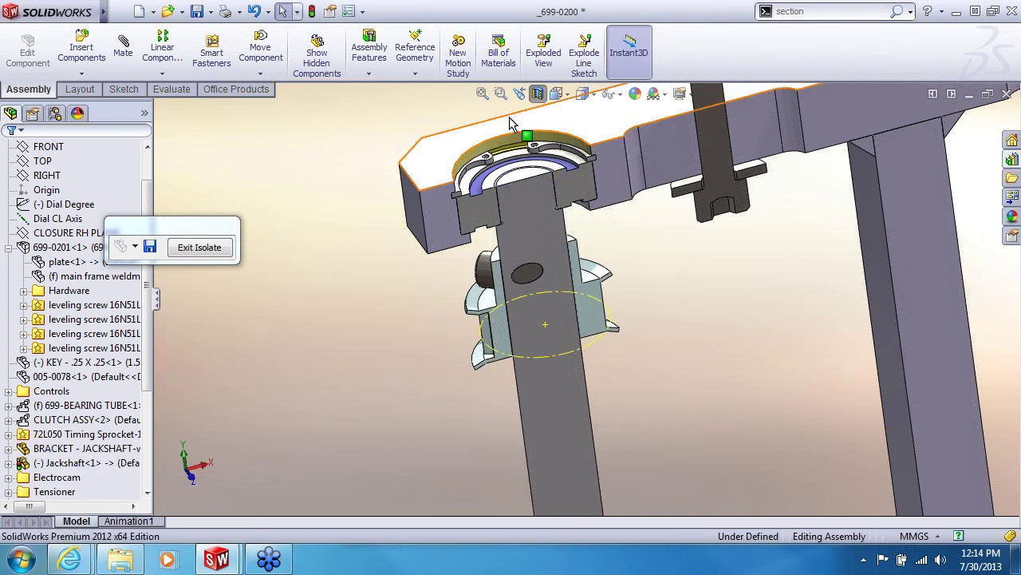
Turn off the section cut and fit the unsectioned bracket, jackshaft and SKF bearing in view.
left_click(537, 93)
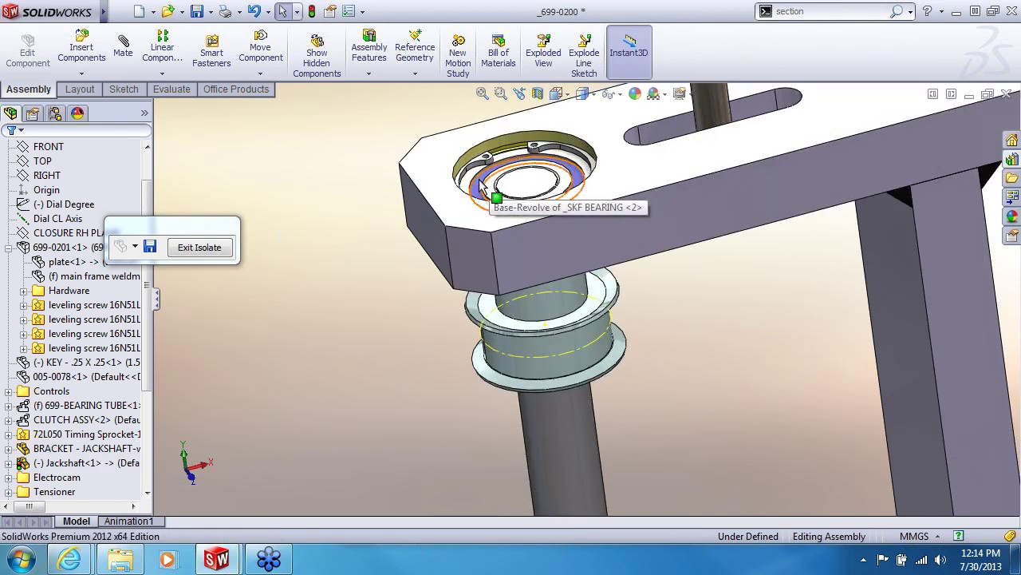
left_click(485, 186)
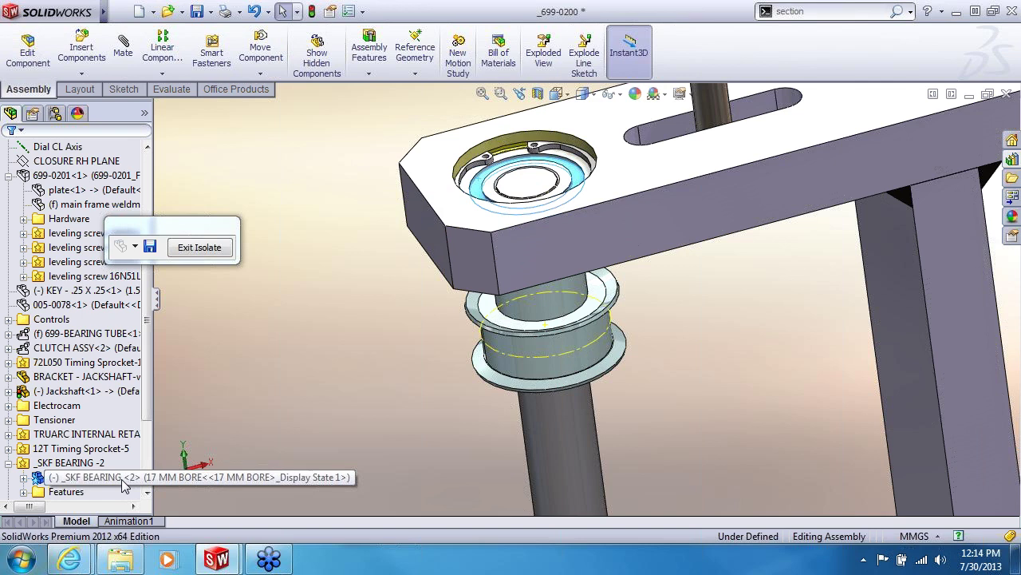
left_click(368, 376)
key("f")
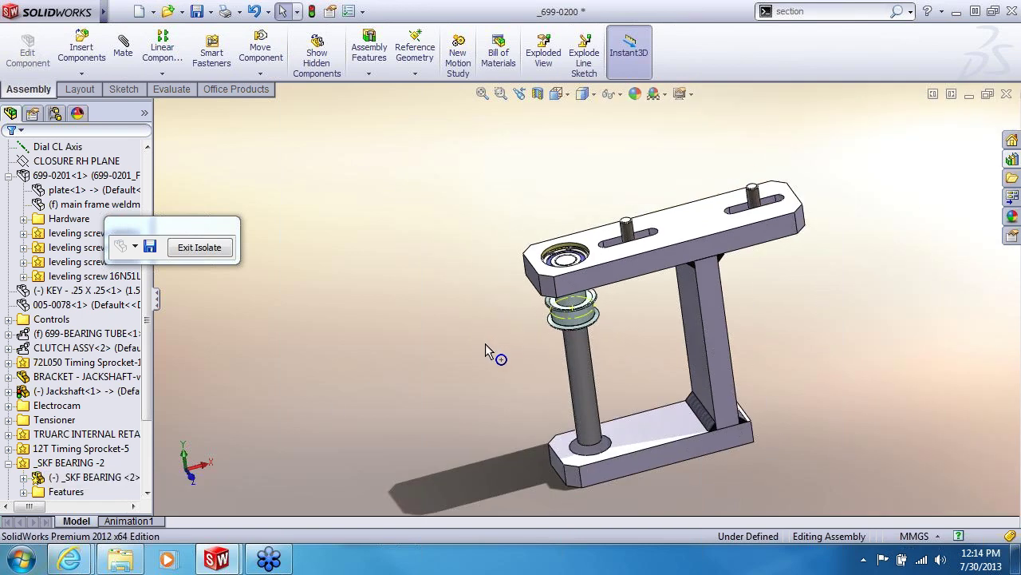
middle_click_drag(598, 459, 572, 371)
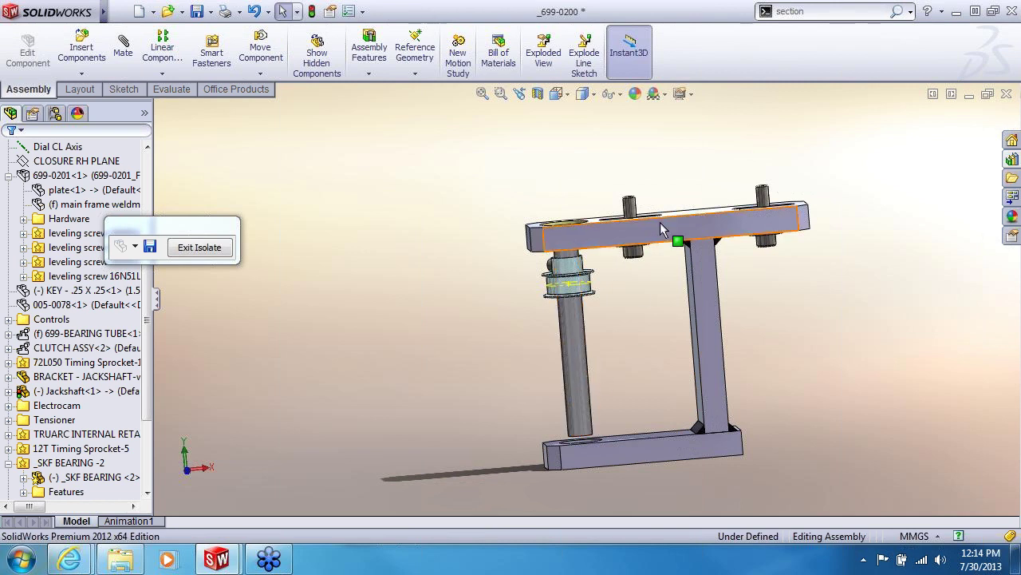
Edit the jackshaft bracket's Sketch1 in context, viewed Normal To and zoomed in.
right_click(641, 455)
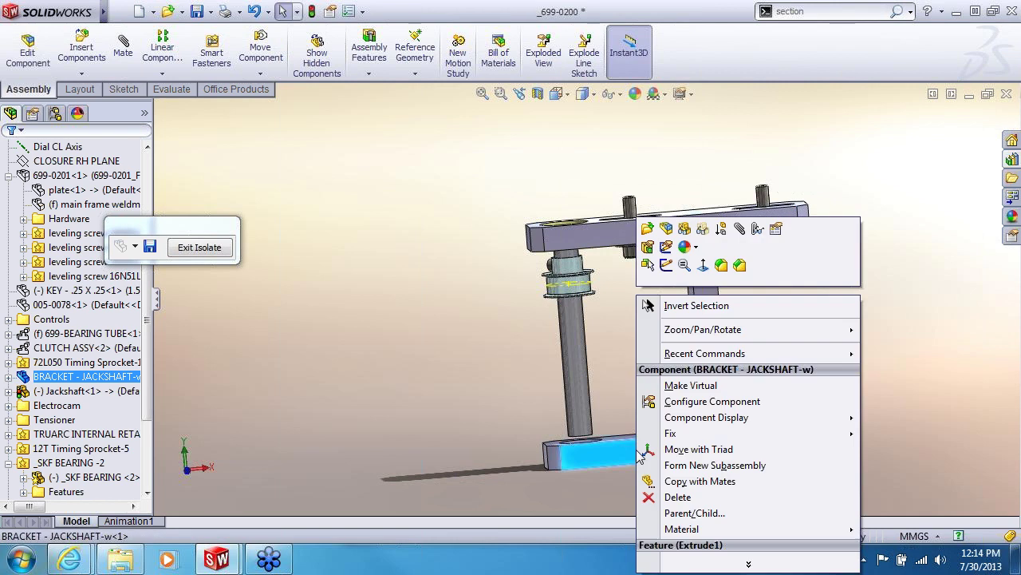
left_click(667, 247)
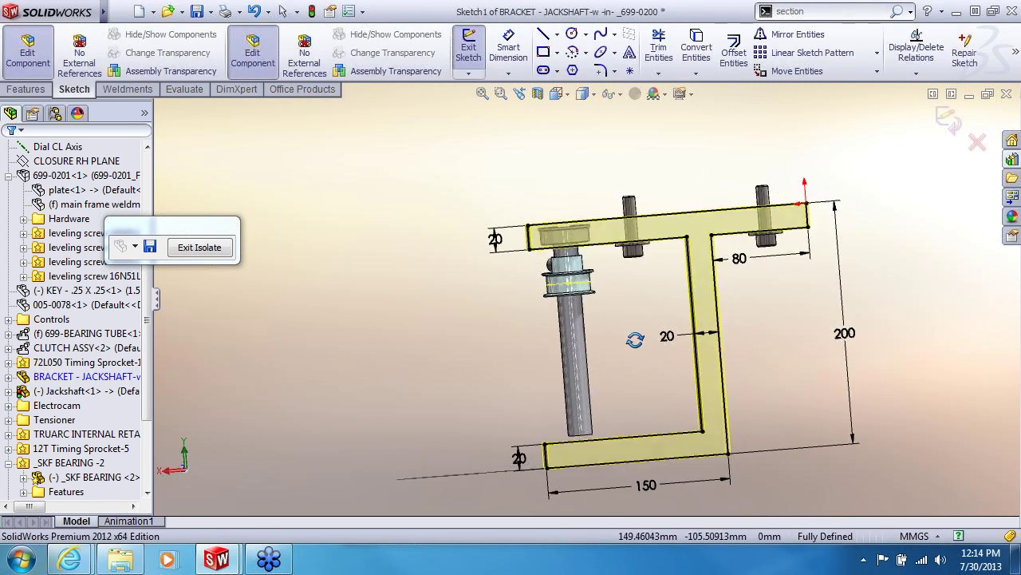
mouse_move(632, 319)
middle_mouse_down()
mouse_move(648, 370)
mouse_move(645, 349)
middle_mouse_up()
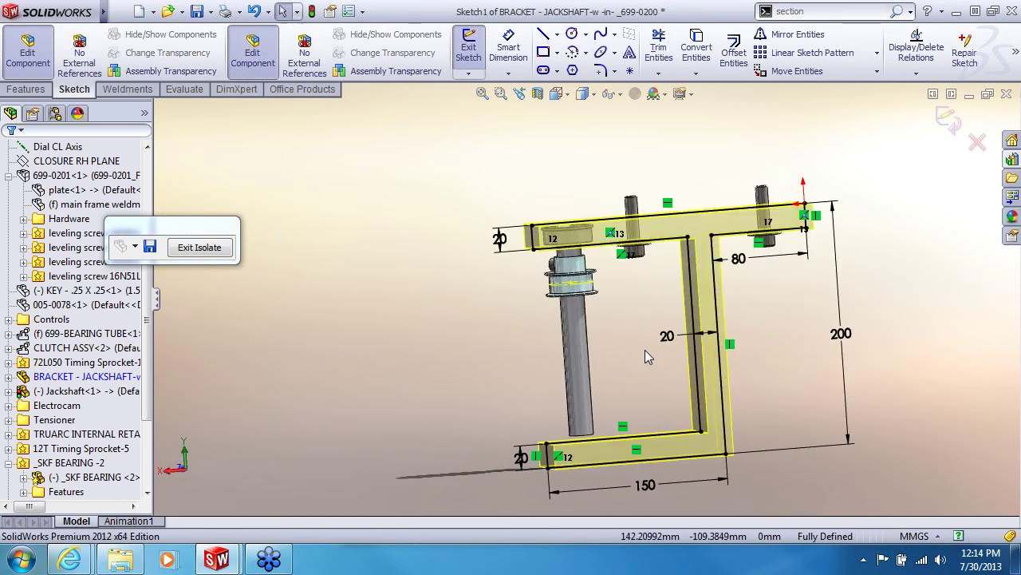
key("space")
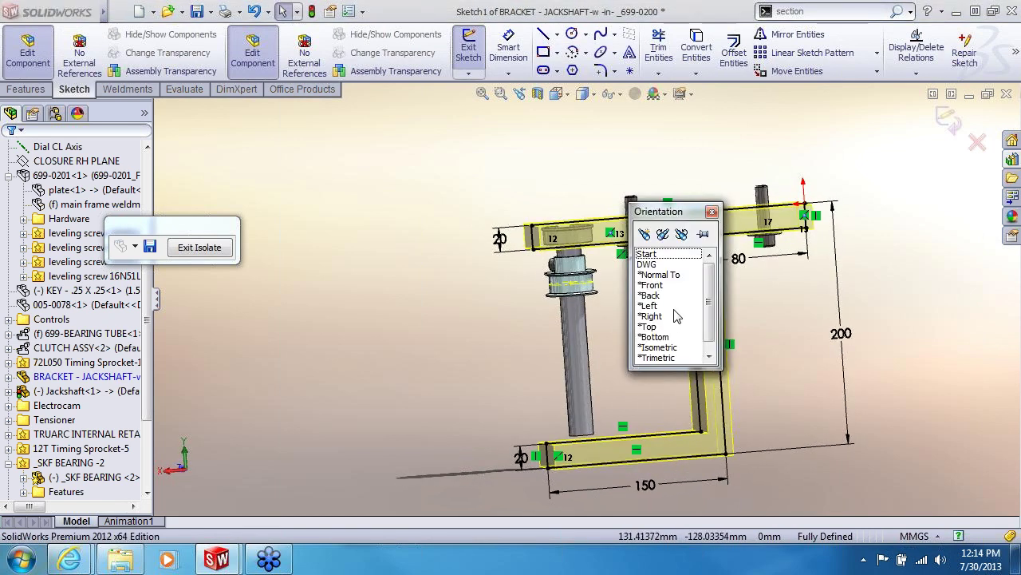
left_click(660, 274)
scroll(659, 283, "down", 6)
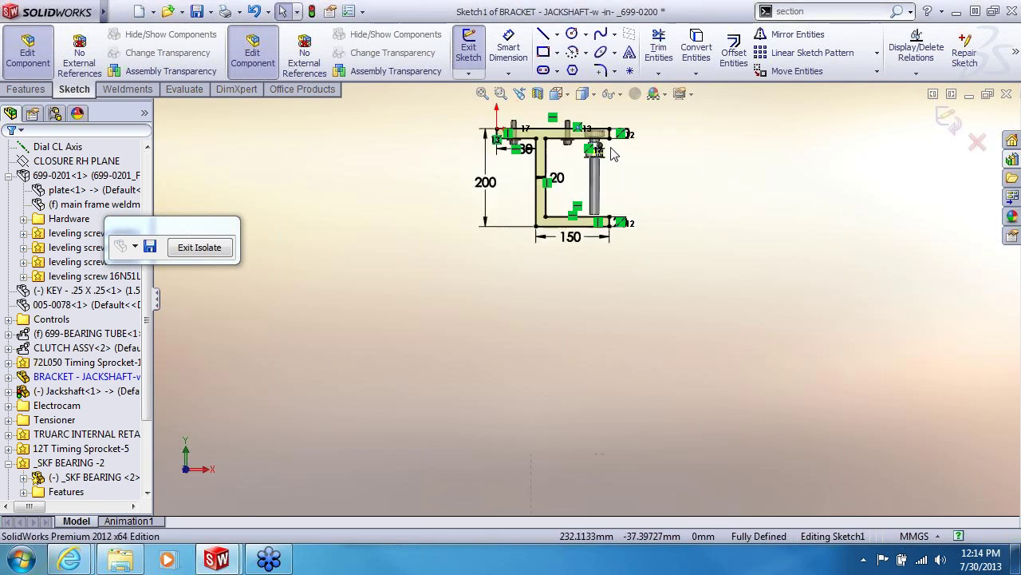
Dimension the shaft's bottom edge to the bracket's bottom bar at 25 mm, keeping it driving.
left_click(508, 49)
left_click(613, 364)
left_click(613, 401)
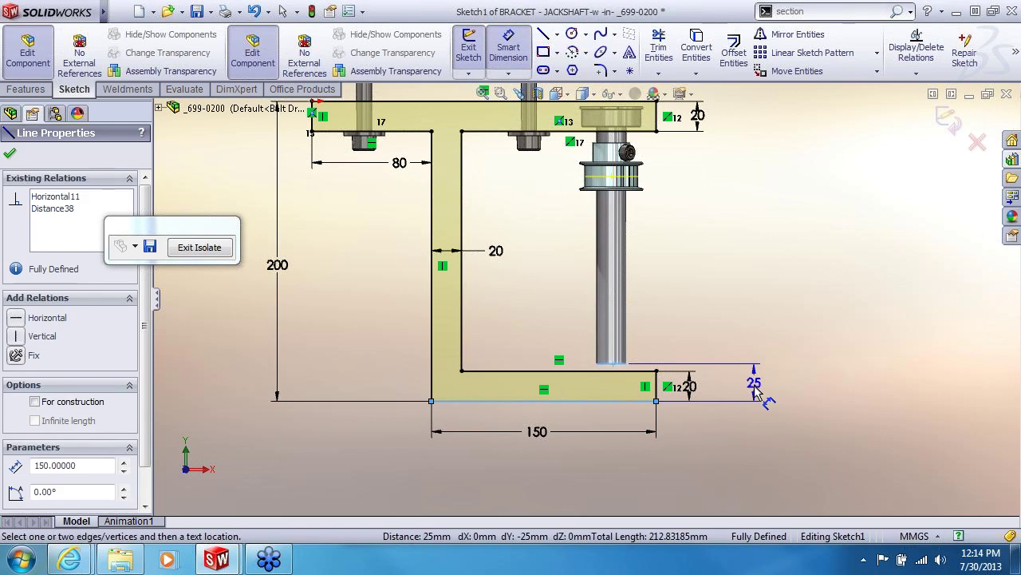
left_click(754, 384)
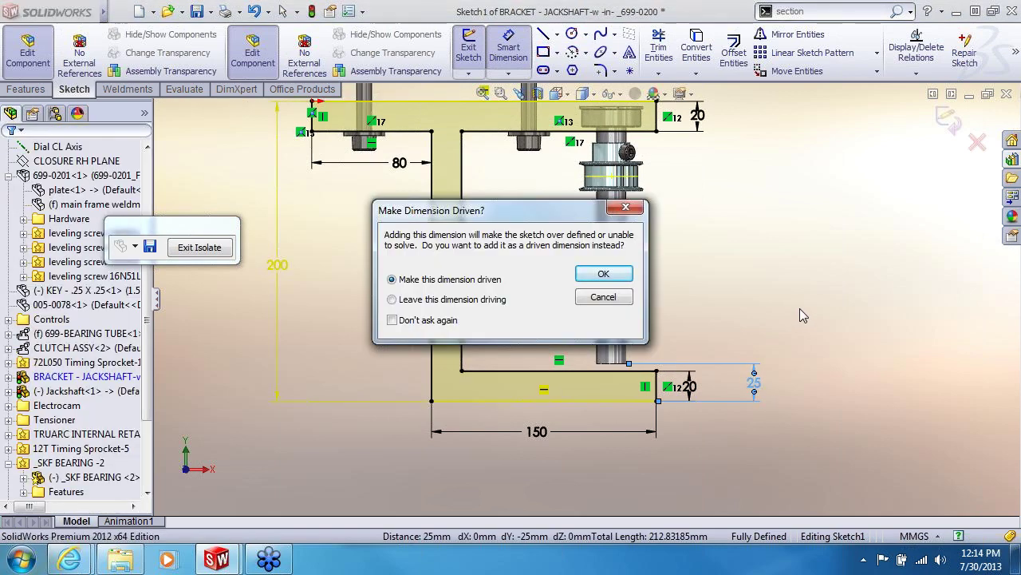
left_click_drag(547, 212, 854, 182)
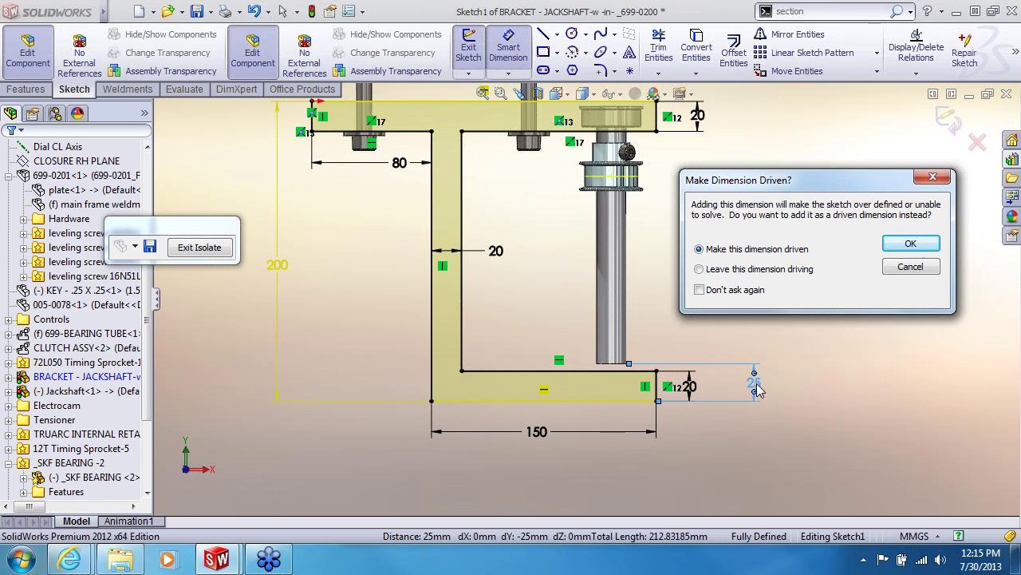
left_click(720, 270)
left_click(911, 243)
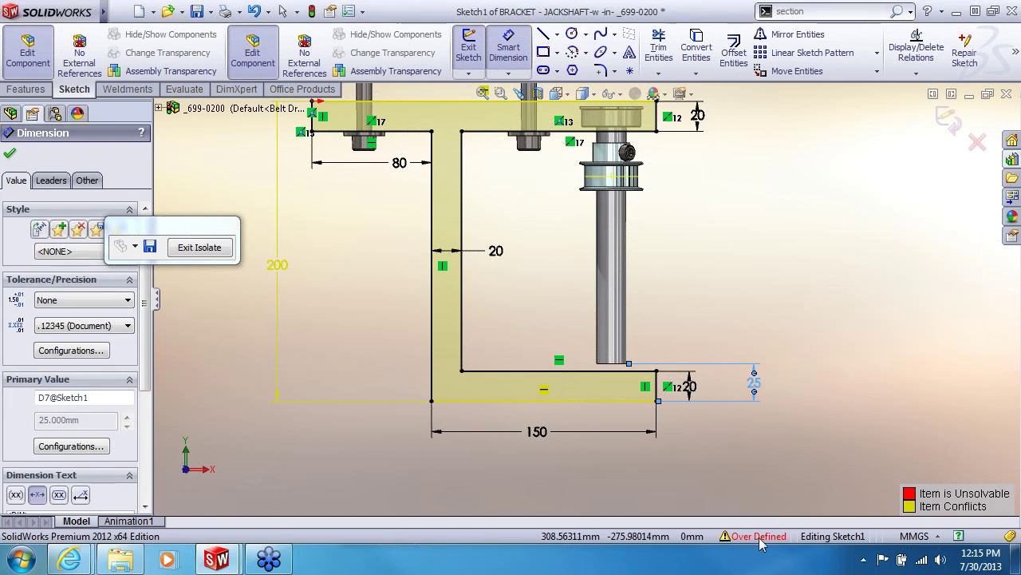
key("f")
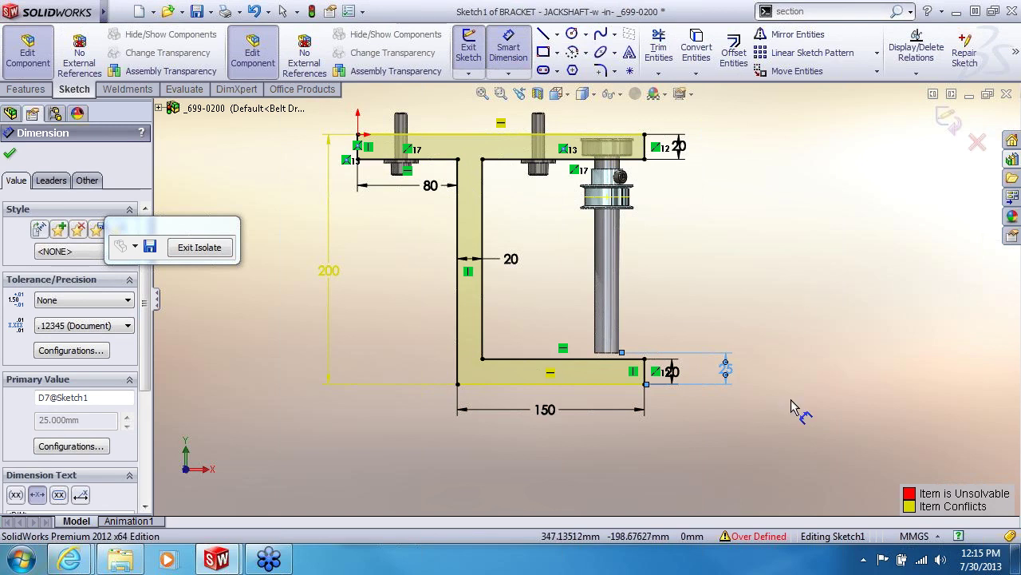
left_click(757, 536)
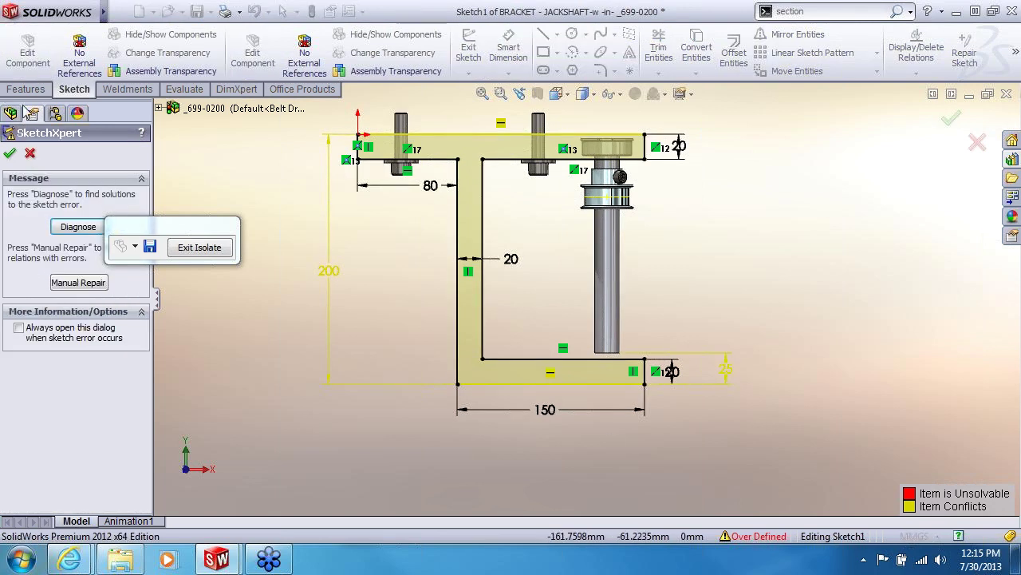
Diagnose in SketchXpert and accept solution 2 of 2, deleting the 200 dimension.
left_click_drag(139, 224, 218, 166)
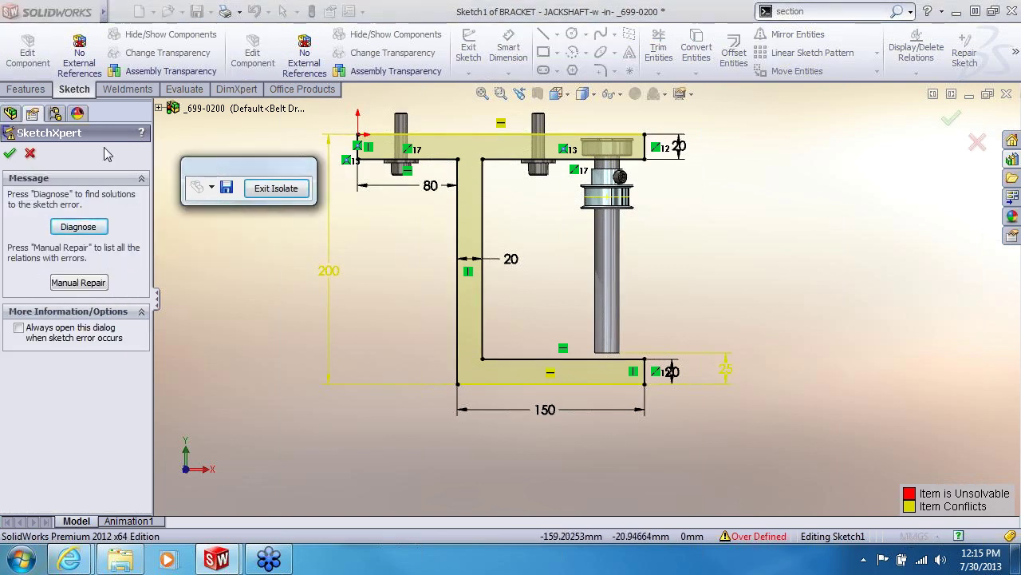
left_click(78, 226)
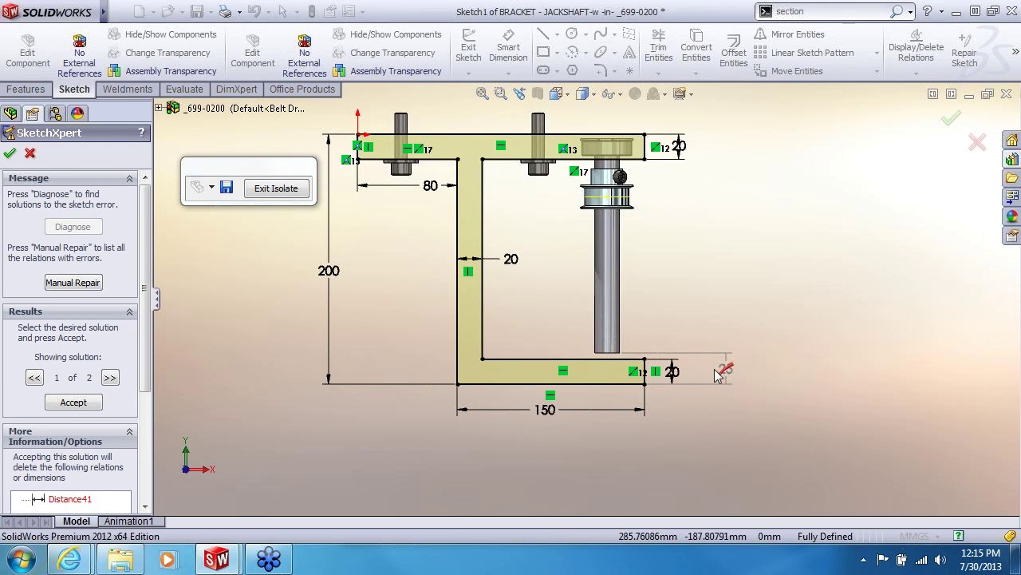
left_click(110, 378)
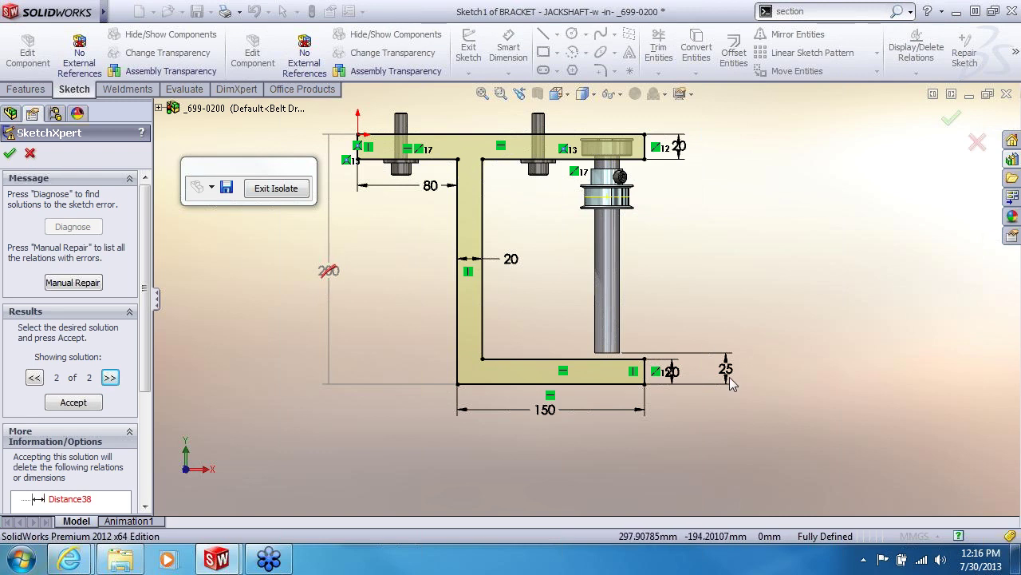
left_click(73, 402)
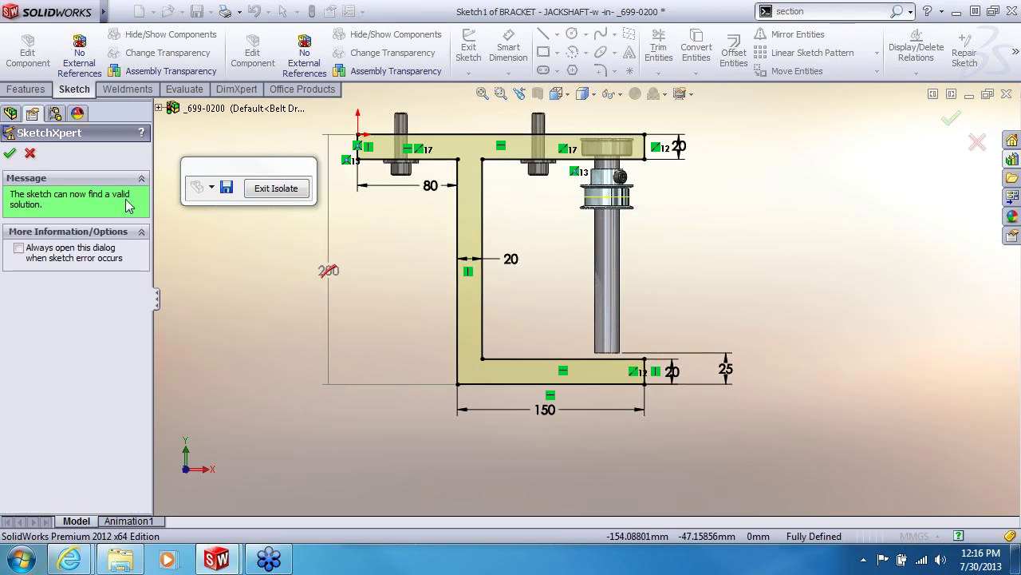
left_click(9, 155)
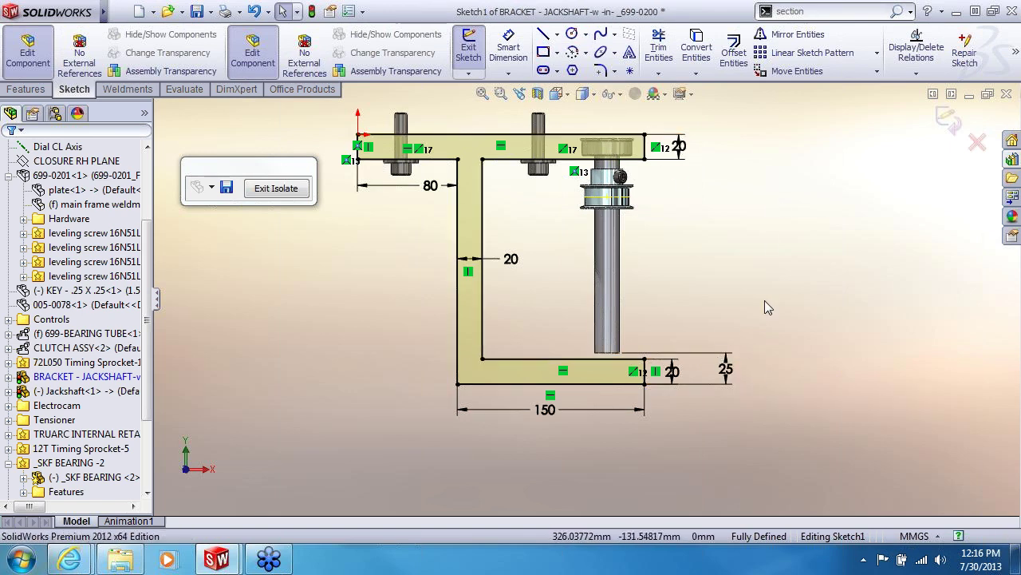
Change the 25 shaft-end-to-bracket-bottom dimension to 5 mm, reposition it, and exit the sketch.
double_click(726, 369)
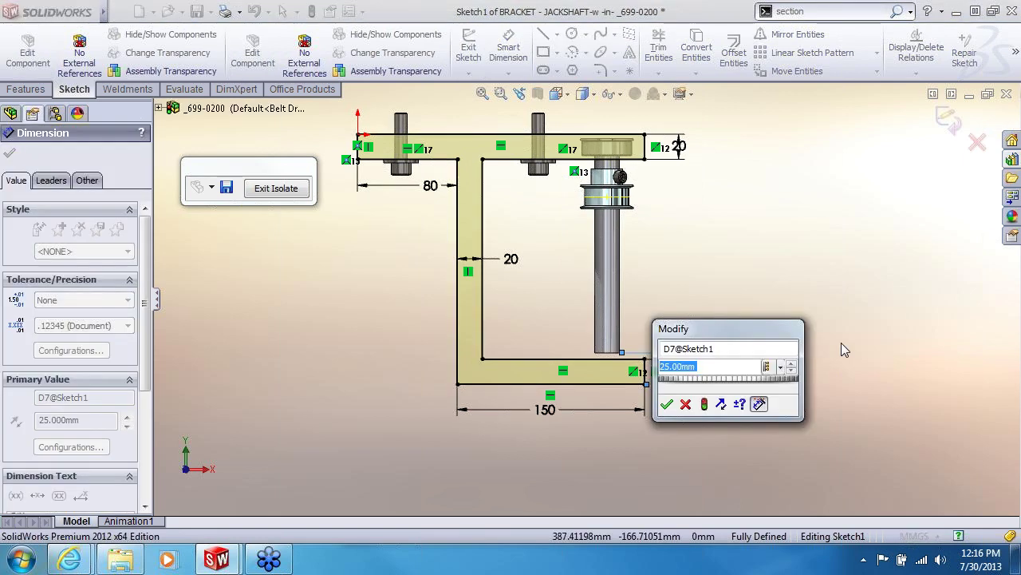
type("5")
key("Return")
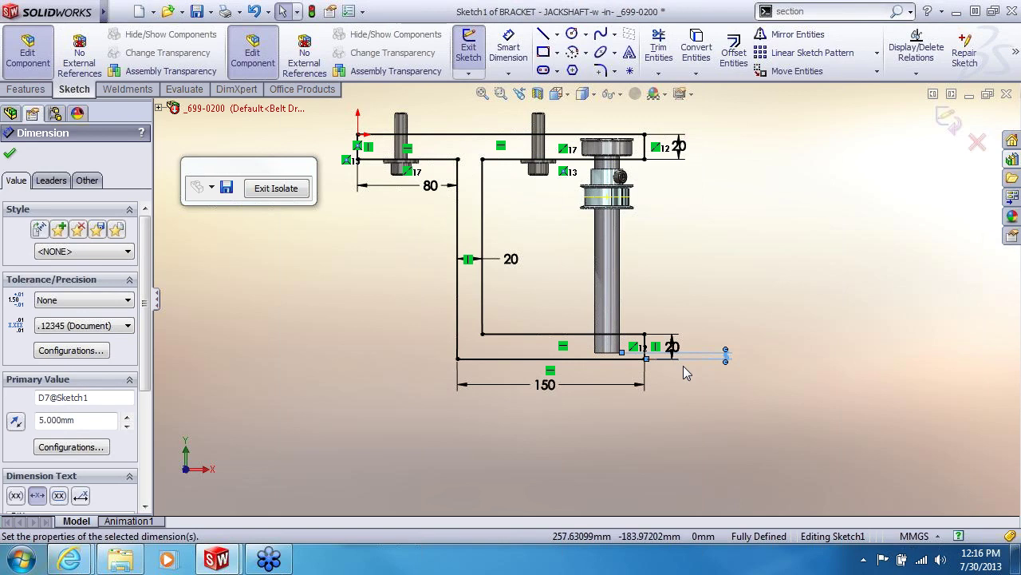
left_click_drag(733, 364, 752, 416)
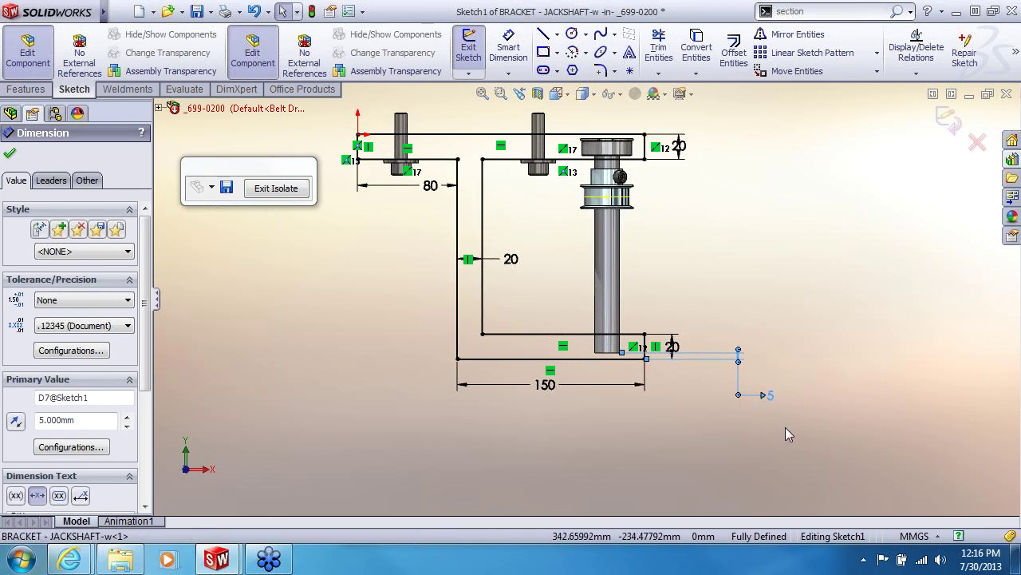
left_click(897, 203)
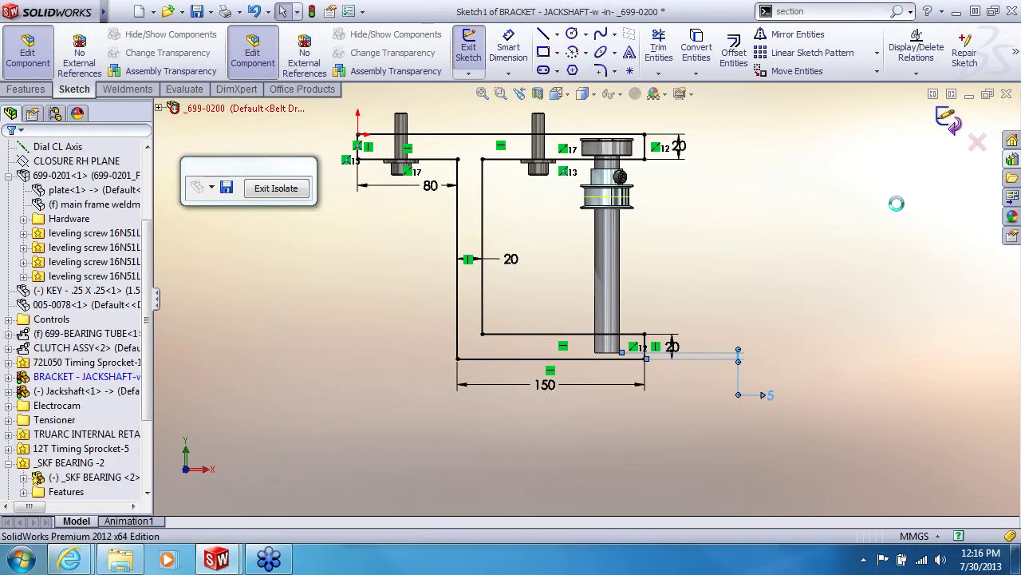
mouse_move(740, 256)
middle_mouse_down()
mouse_move(749, 193)
mouse_move(744, 319)
mouse_move(745, 217)
mouse_move(719, 326)
middle_mouse_up()
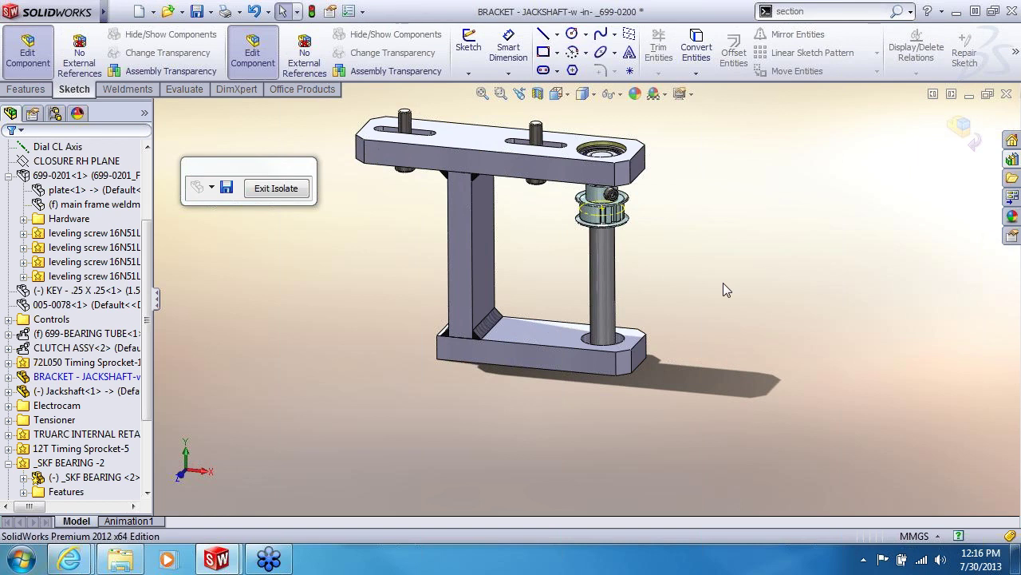
Return to the assembly, orbit toward the jackshaft, and bring up the Design Library.
left_click(257, 54)
middle_click_drag(679, 268, 422, 271)
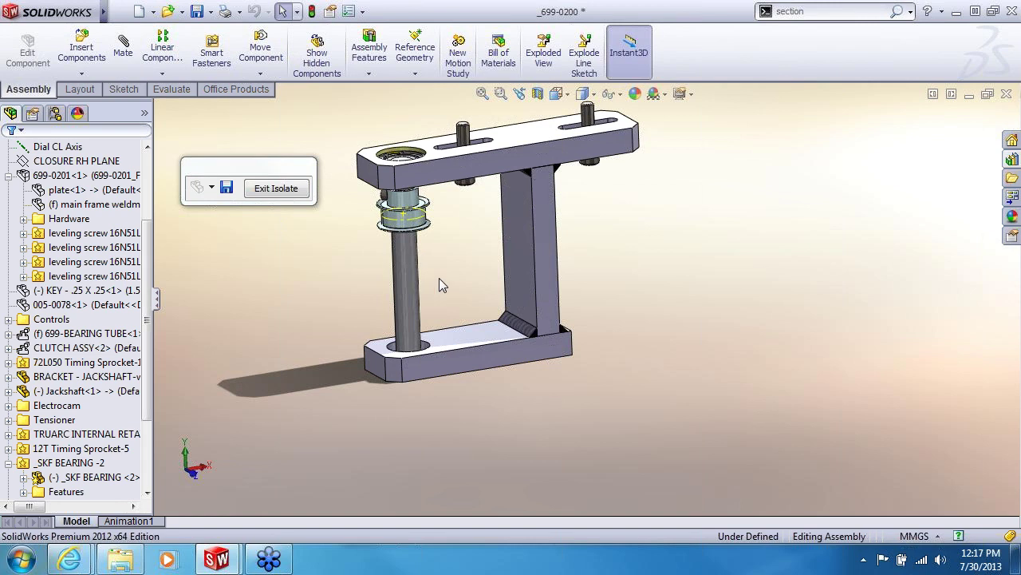
middle_click_drag(439, 279, 409, 249)
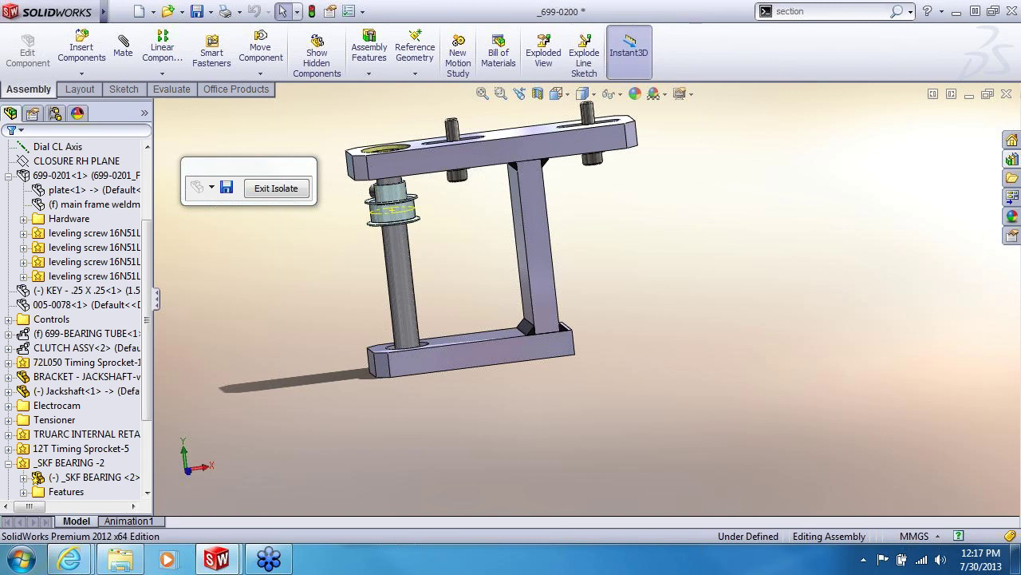
left_click(1011, 163)
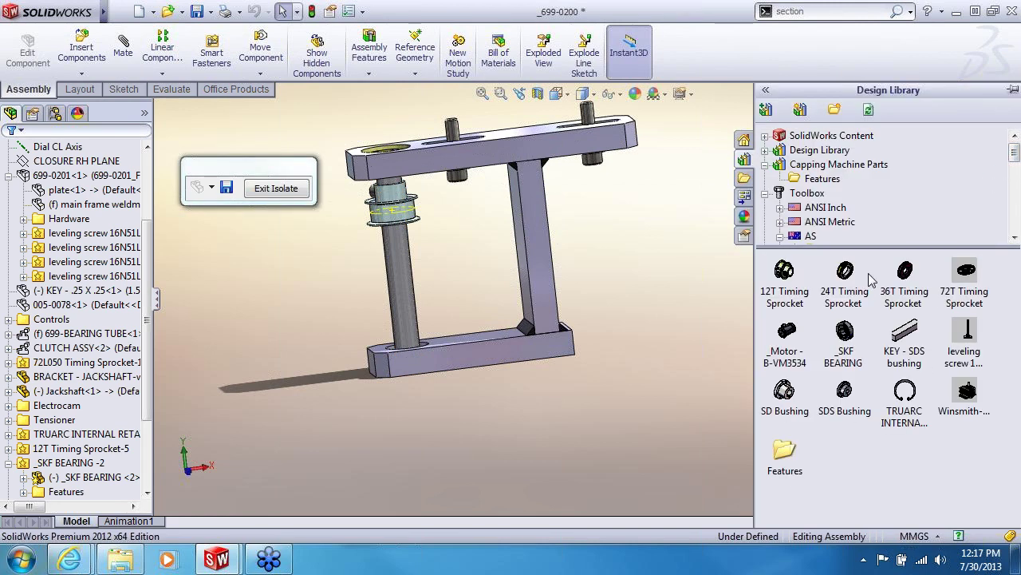
Open the library's Features folder and attempt dropping WRENCH FLATS onto the shaft, dismissing the warning.
double_click(785, 452)
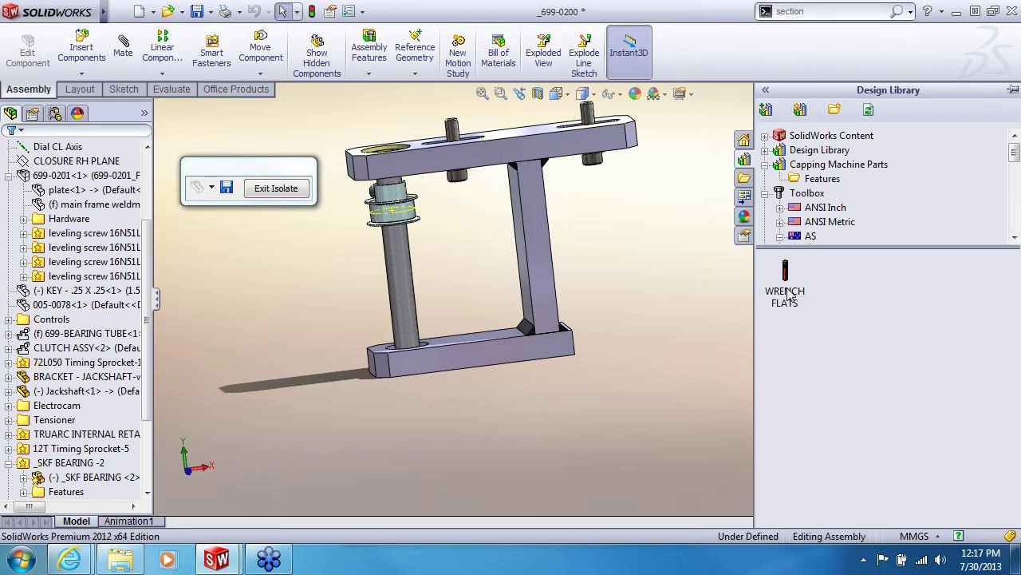
mouse_move(788, 294)
left_click_drag(788, 293, 376, 177)
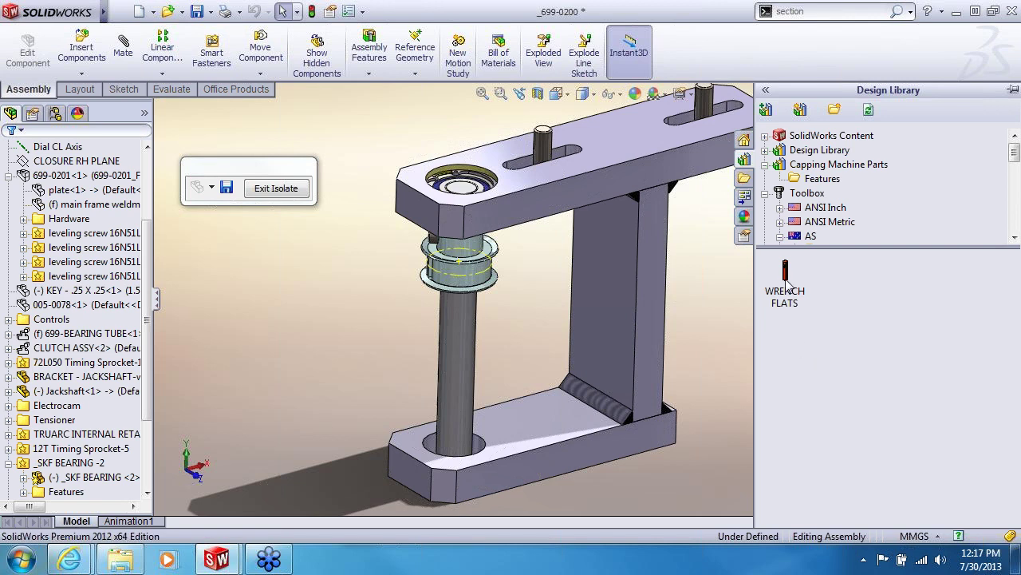
mouse_move(787, 283)
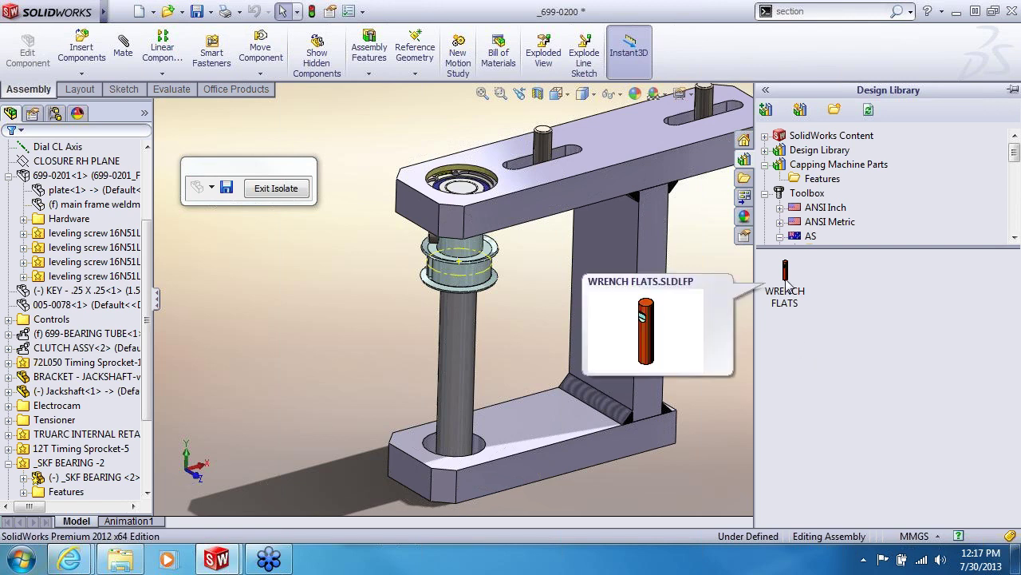
left_click(786, 283)
left_click_drag(778, 286, 455, 335)
left_click(616, 284)
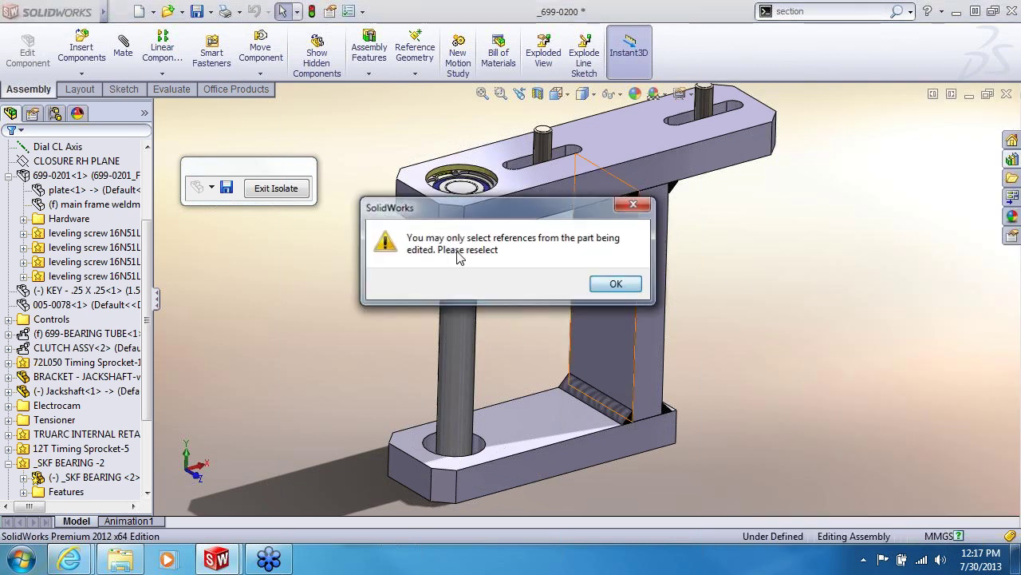
Edit the Jackshaft in place and drop WRENCH FLATS onto its face.
left_click(451, 313)
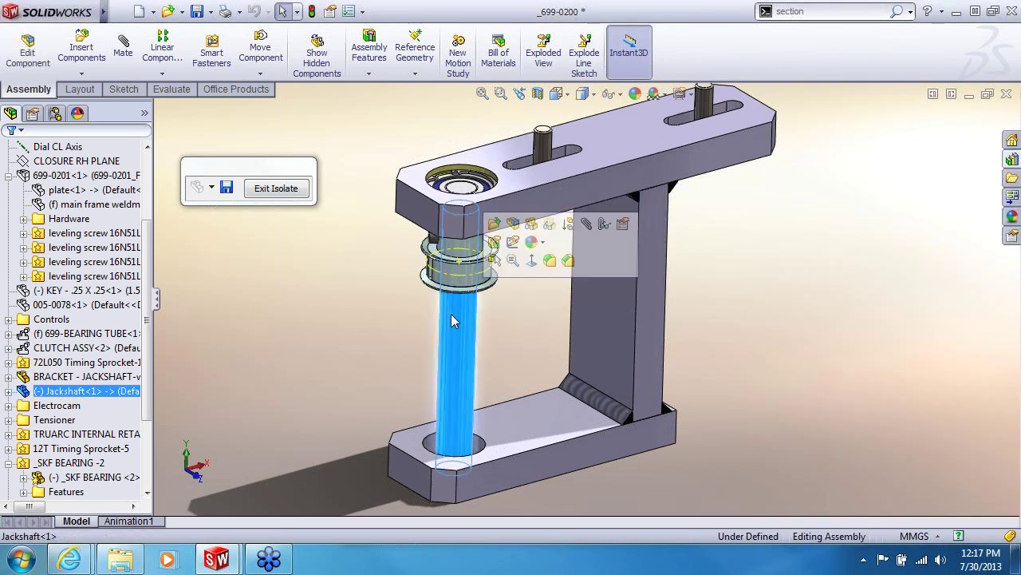
left_click(515, 232)
left_click(1012, 177)
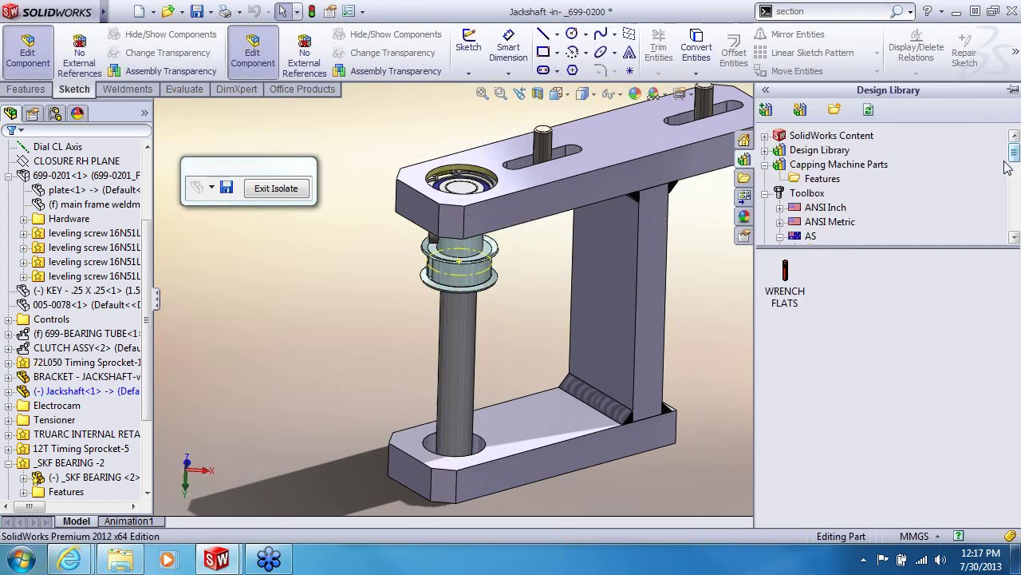
left_click_drag(790, 297, 450, 318)
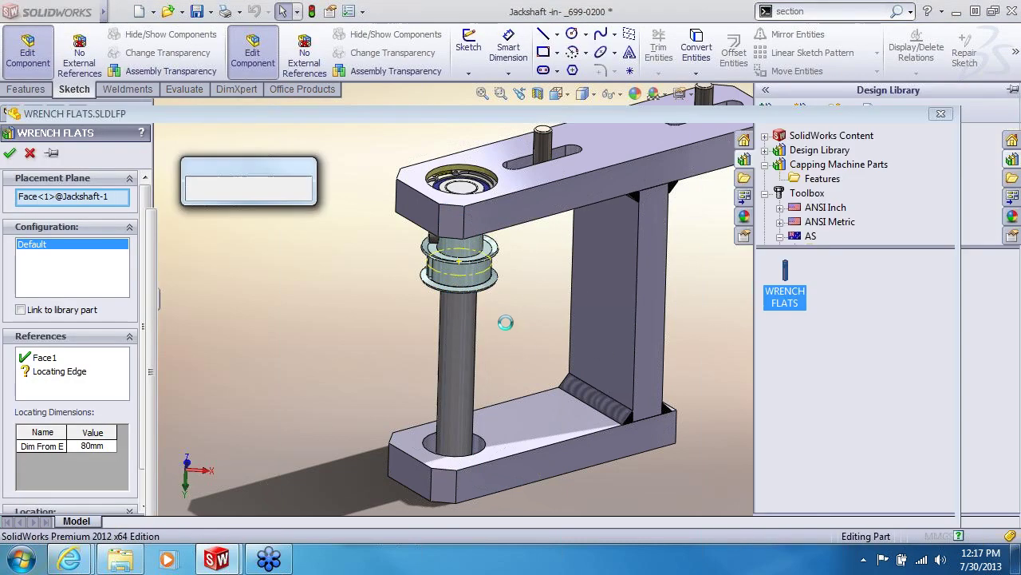
Locate WRENCH FLATS 65mm from the bearing-hole edge and accept the feature.
scroll(508, 318, "up", 3)
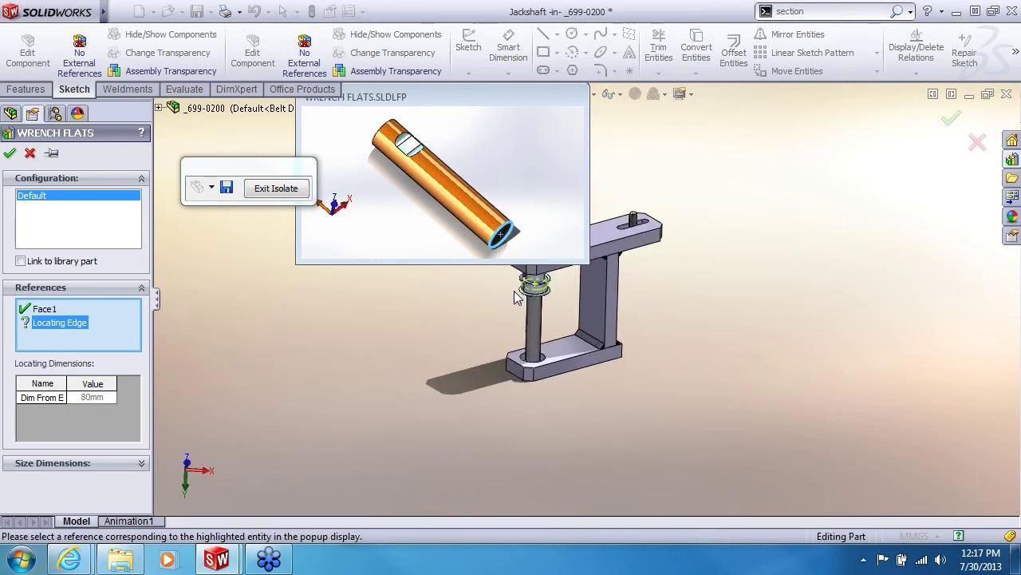
scroll(628, 179, "down", 5)
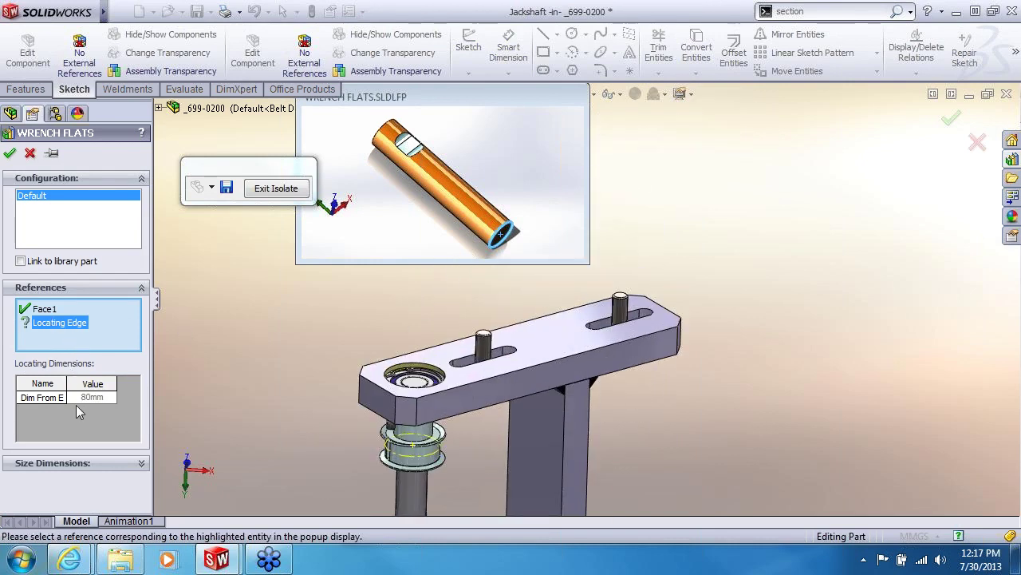
scroll(399, 395, "down", 6)
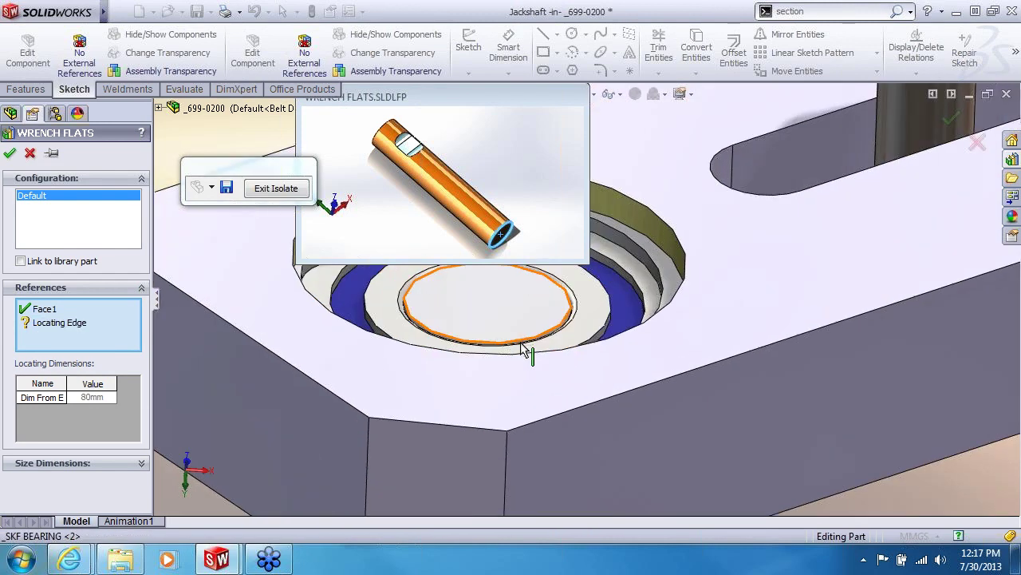
left_click(520, 348)
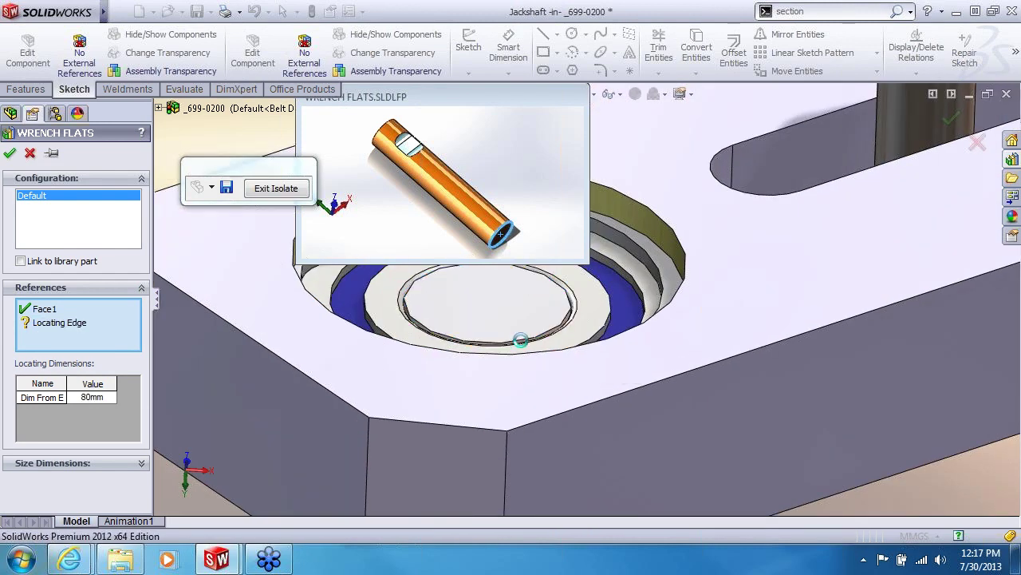
scroll(496, 354, "up", 8)
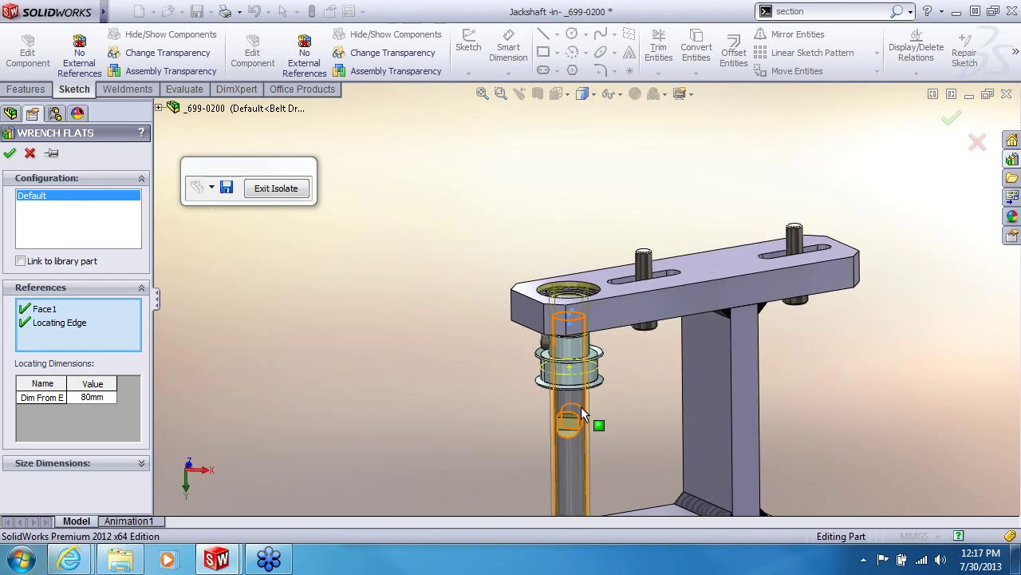
scroll(572, 405, "down", 4)
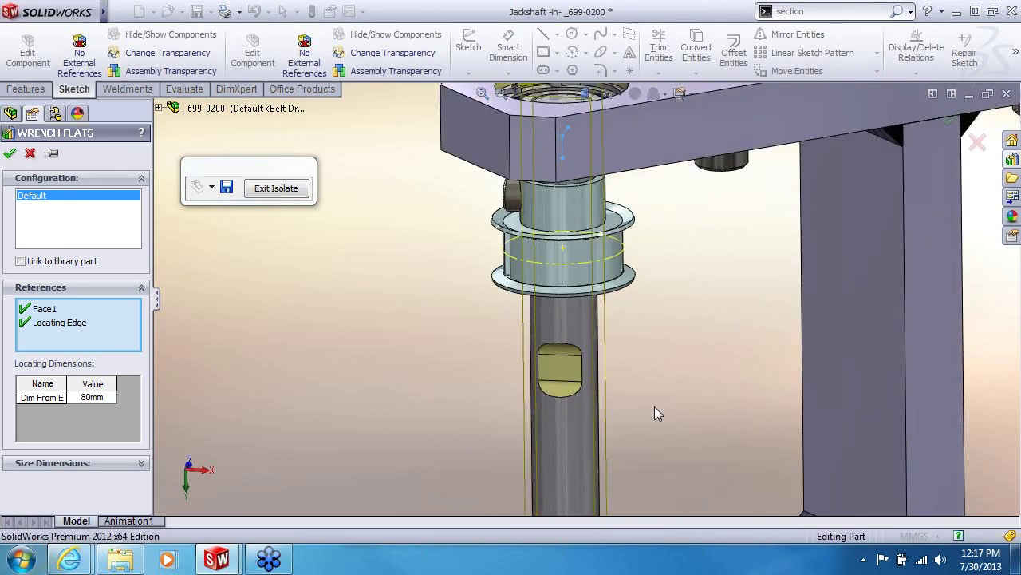
left_click(94, 398)
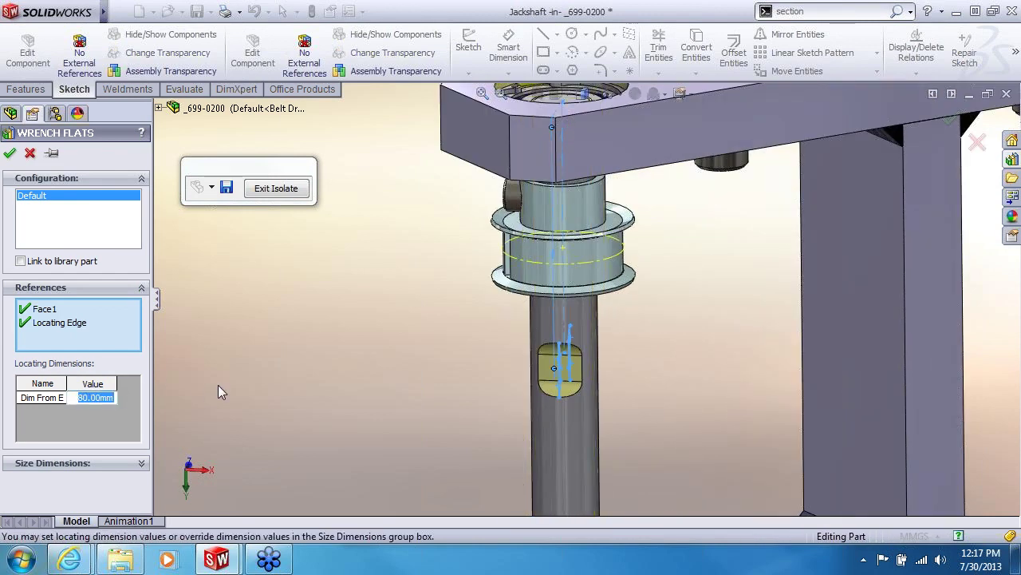
type("65")
key("Return")
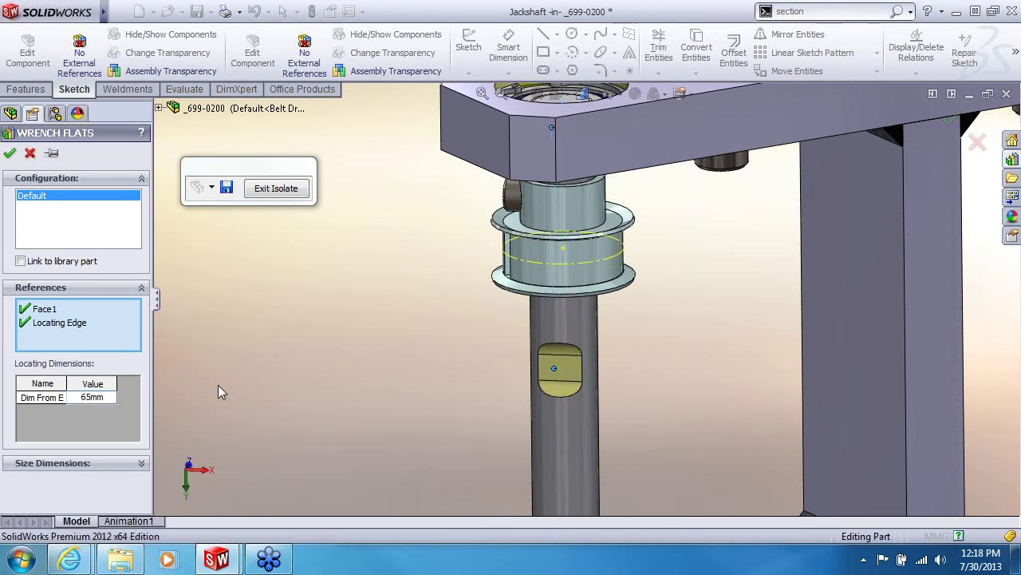
middle_click_drag(651, 365, 644, 324)
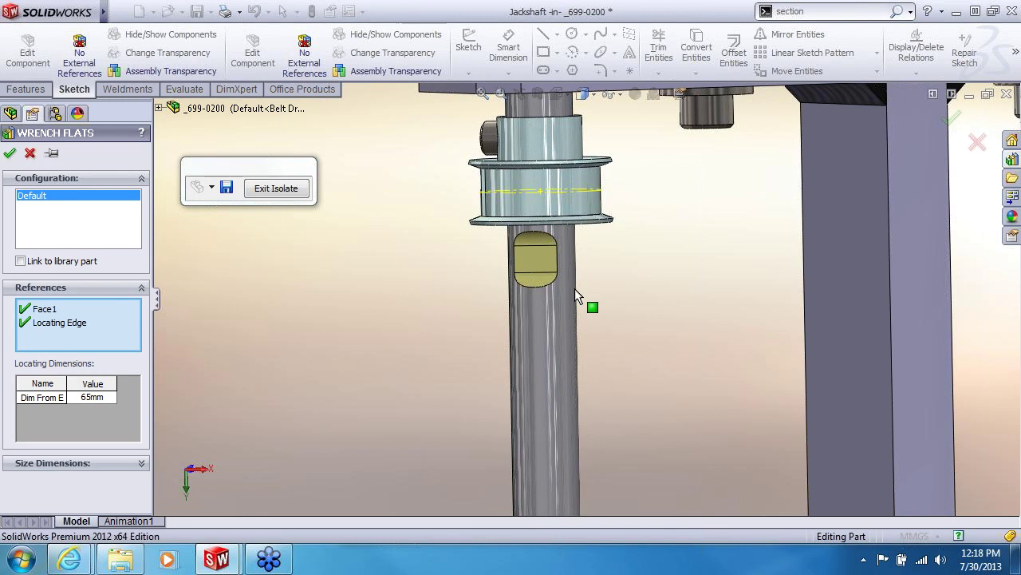
middle_click_drag(653, 317, 632, 359)
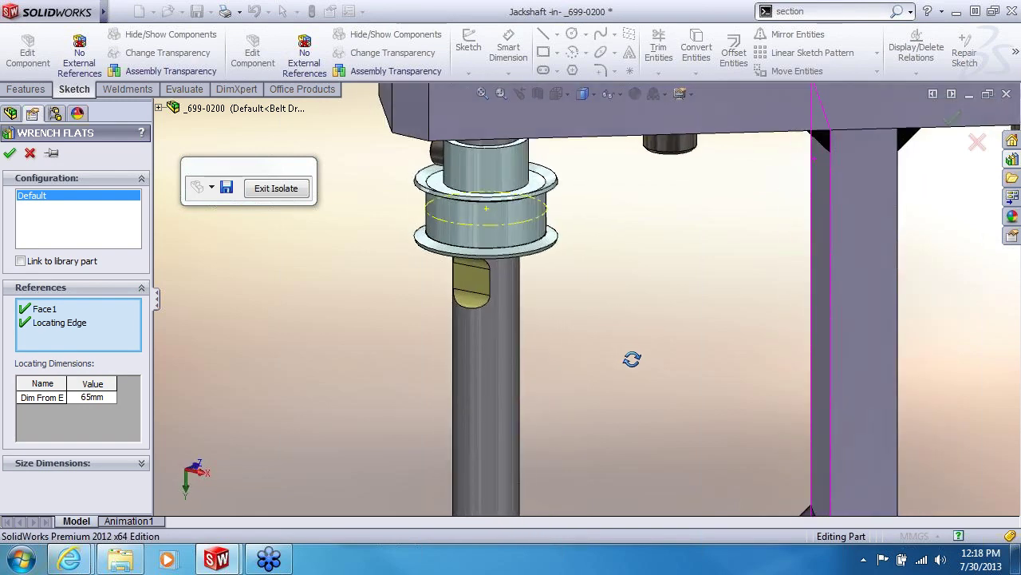
left_click(9, 153)
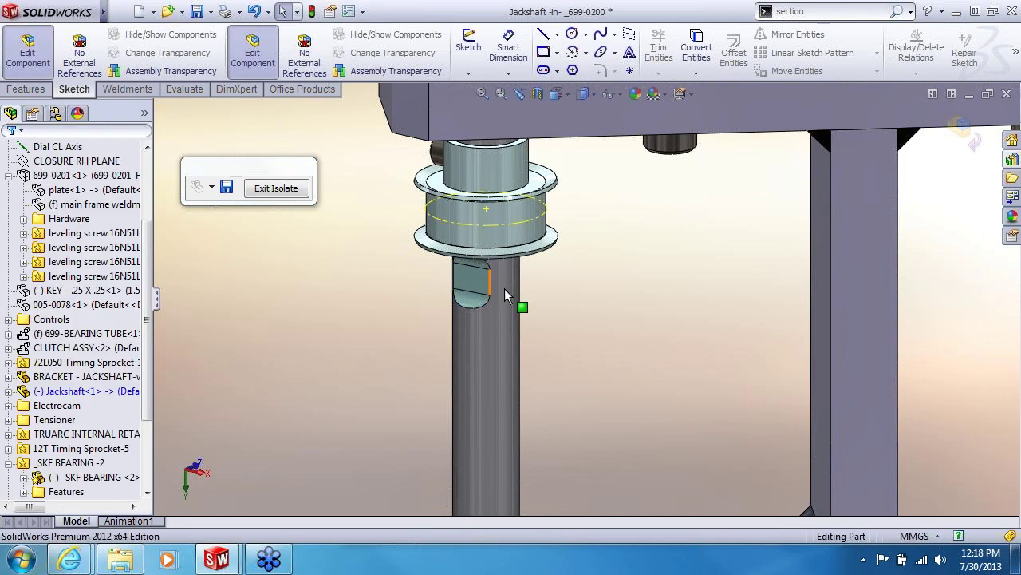
Return to the assembly and spin the jackshaft and pulley so the set screw shows.
scroll(619, 335, "up", 3)
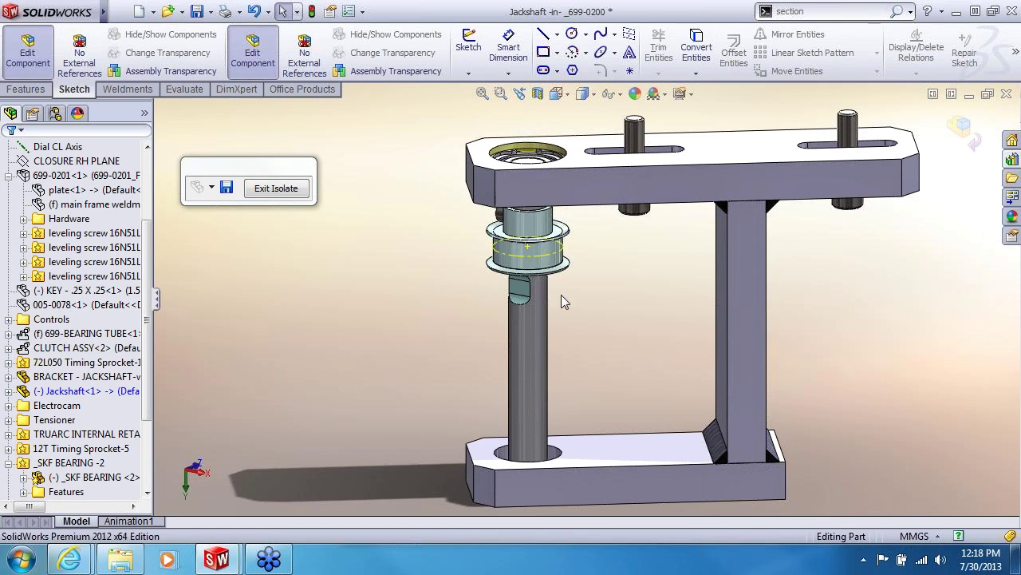
left_click(253, 48)
left_click(521, 313)
left_click_drag(521, 314, 548, 314)
key("Escape")
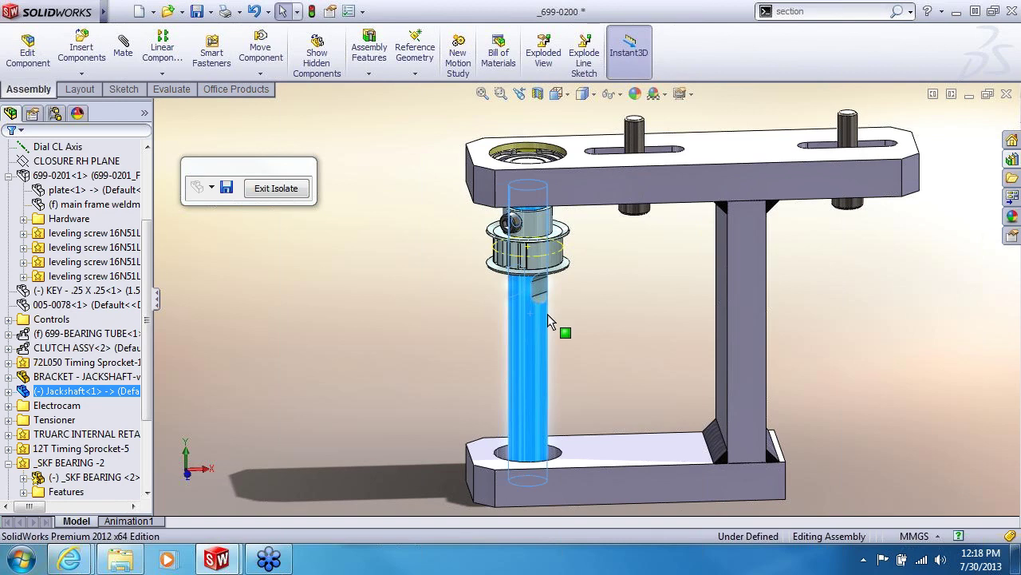
left_click(605, 322)
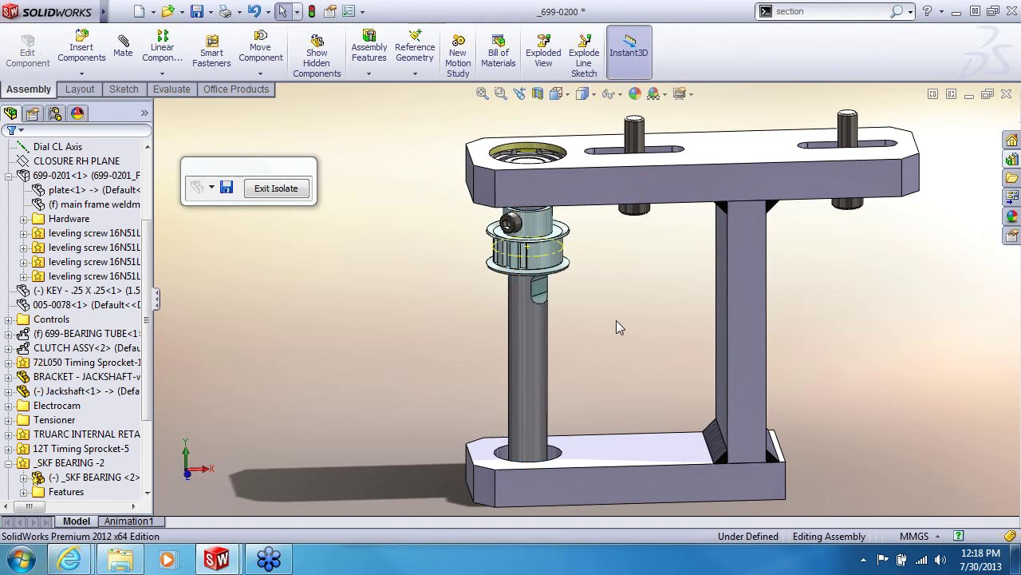
Orbit to view the assembly from below and reopen the Design Library.
middle_click_drag(616, 320, 581, 239)
middle_click_drag(571, 437, 565, 401)
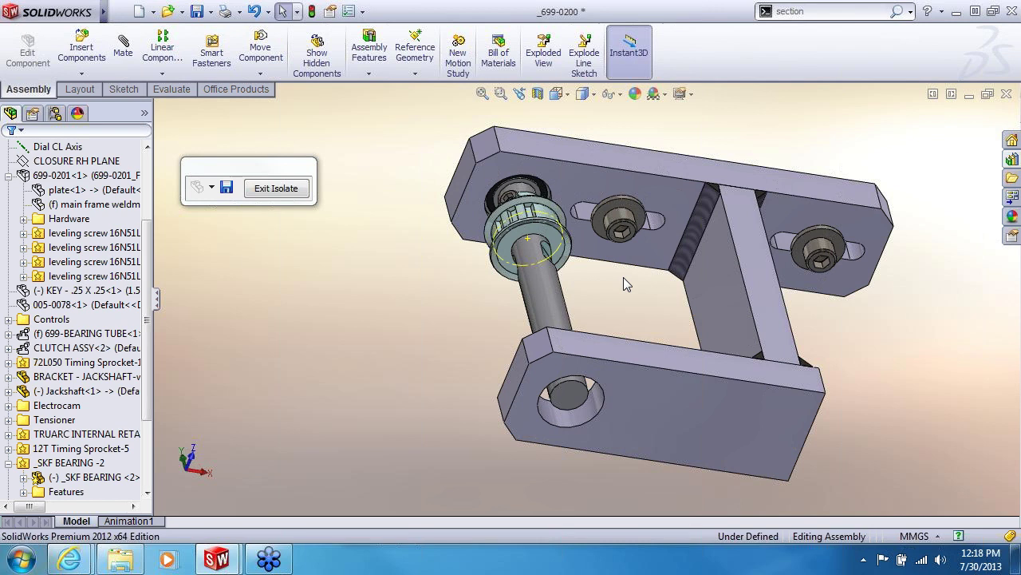
middle_click_drag(612, 287, 608, 300)
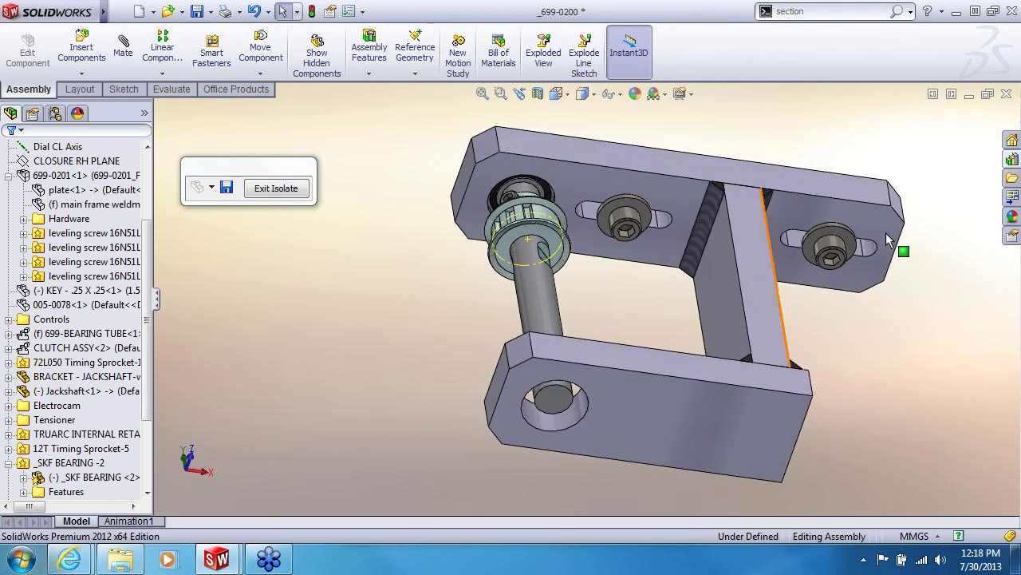
left_click(1012, 159)
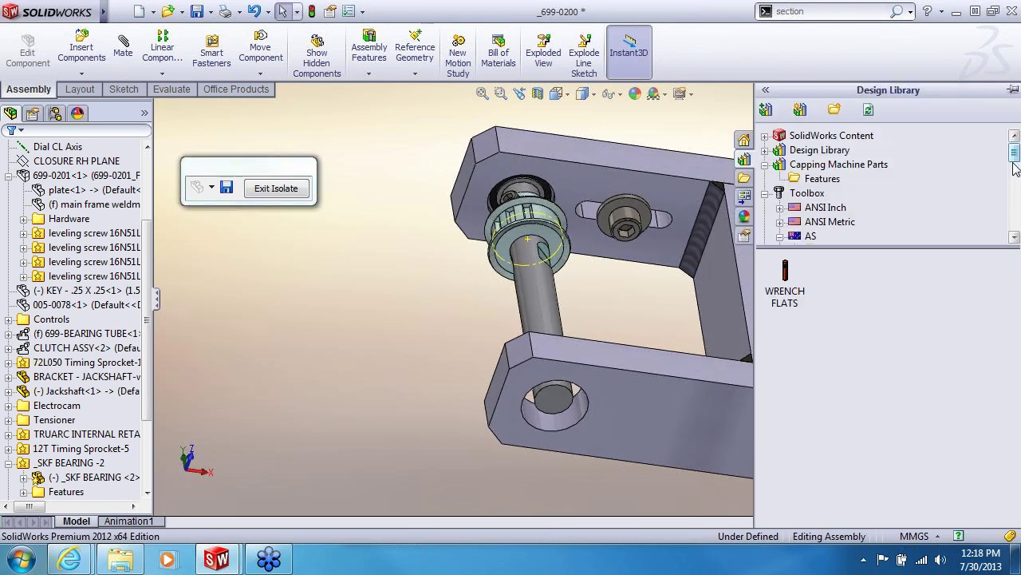
Drag the _SKF BEARING from Capping Machine Parts onto the shaft below the sprocket, starting another copy.
left_click(808, 153)
left_click(816, 166)
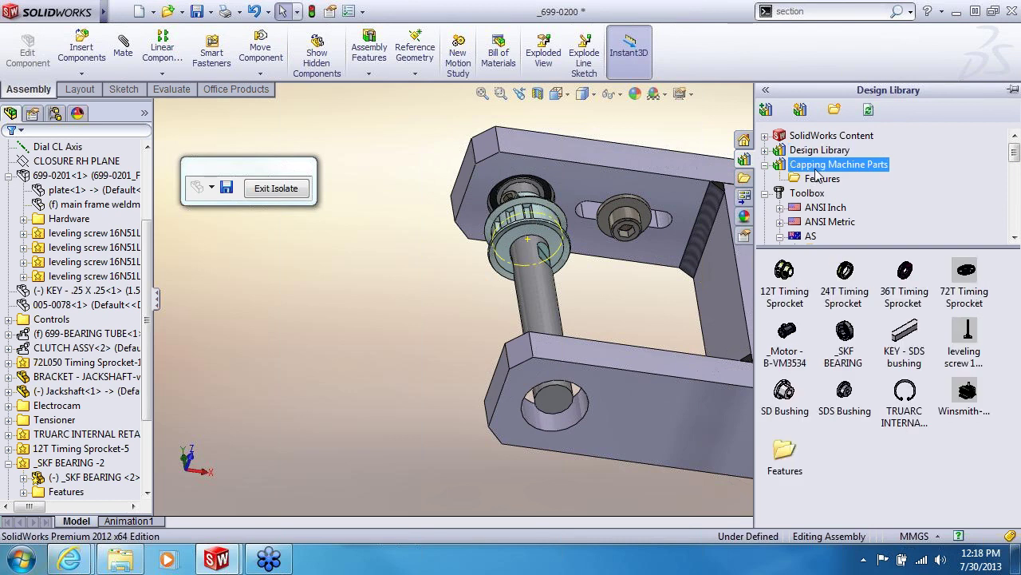
left_click(846, 339)
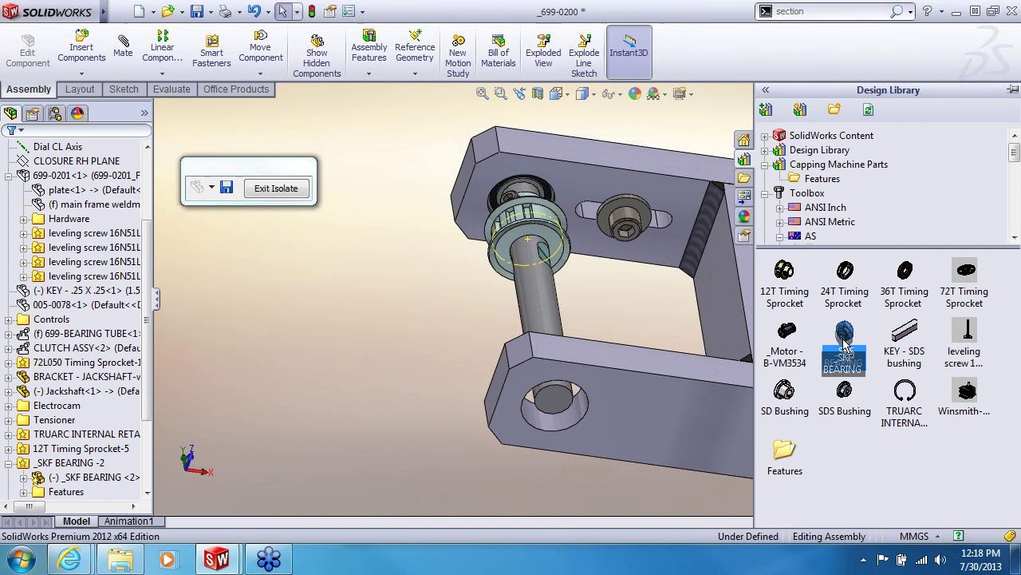
middle_click_drag(702, 363, 711, 415)
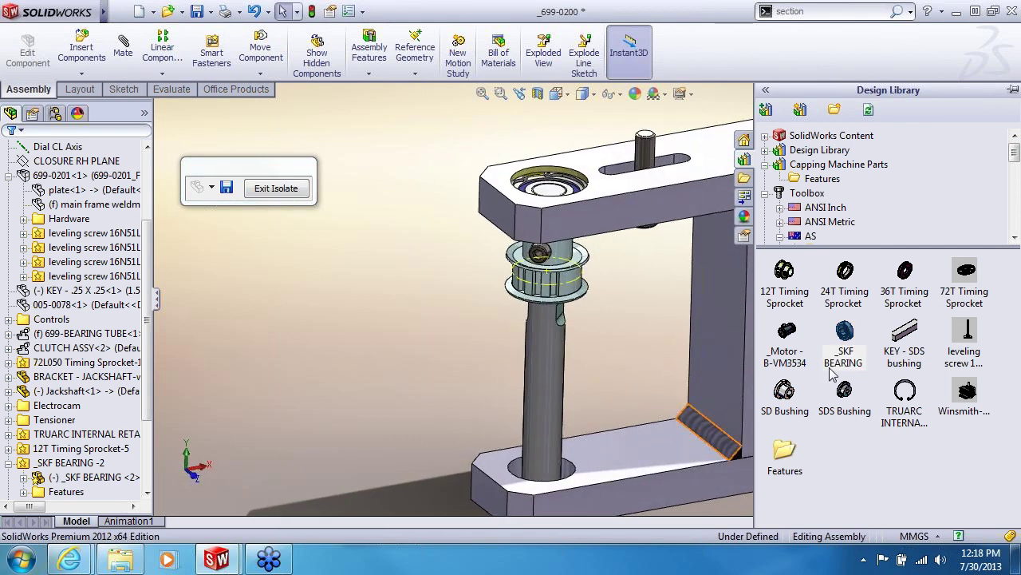
left_click_drag(844, 339, 646, 155)
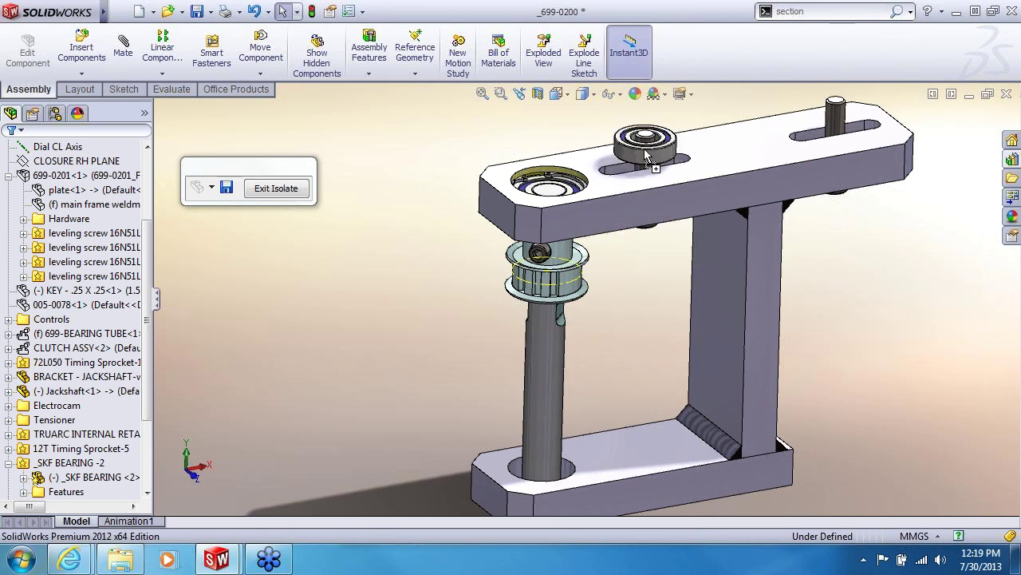
left_click_drag(646, 154, 543, 380)
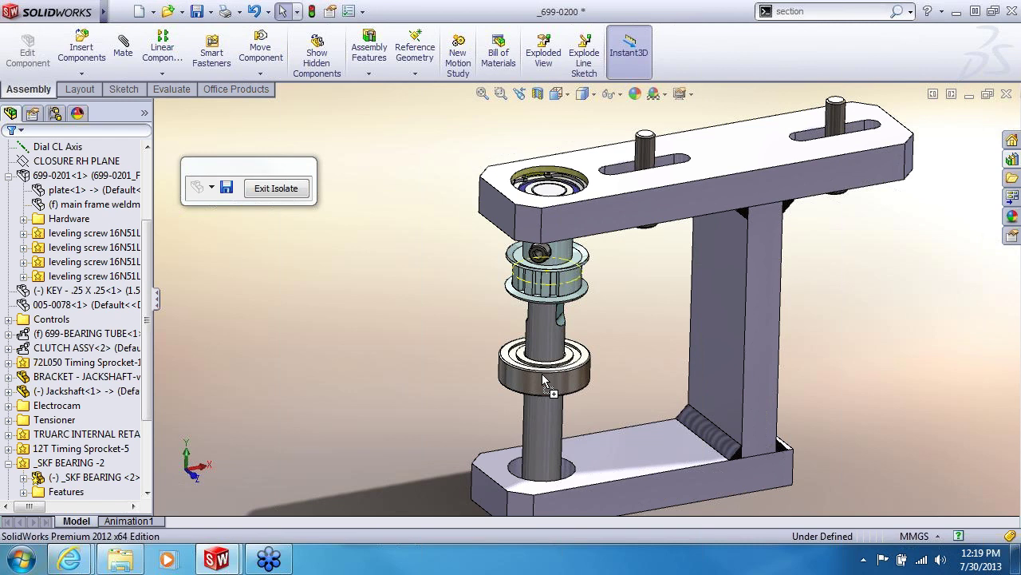
left_click_drag(543, 381, 549, 383)
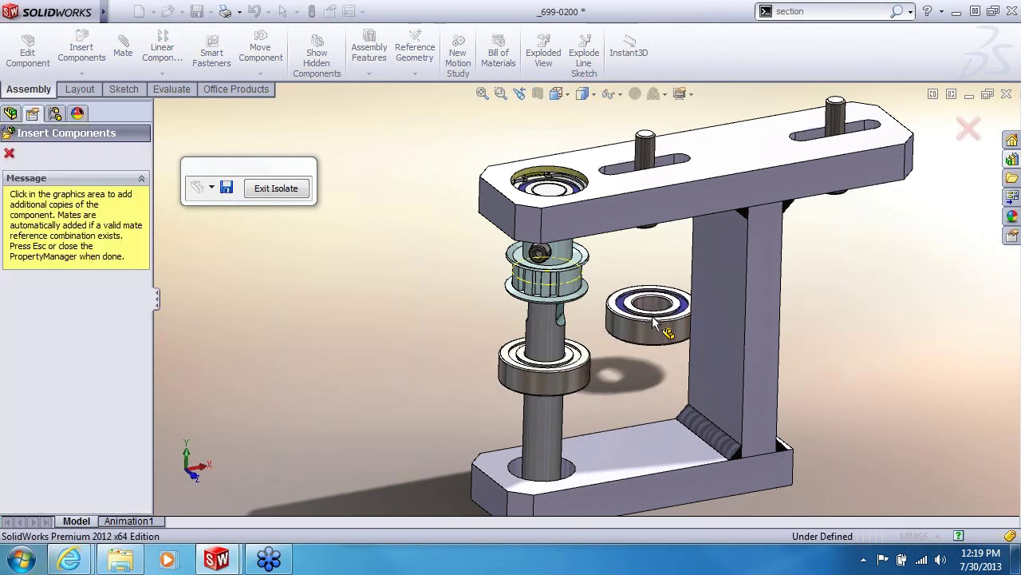
Move the new bearing copy down the shaft to below the base plate, near the lower bore.
key("Escape")
middle_click_drag(652, 314, 607, 337)
left_click_drag(561, 370, 568, 407)
scroll(568, 407, "up", 5)
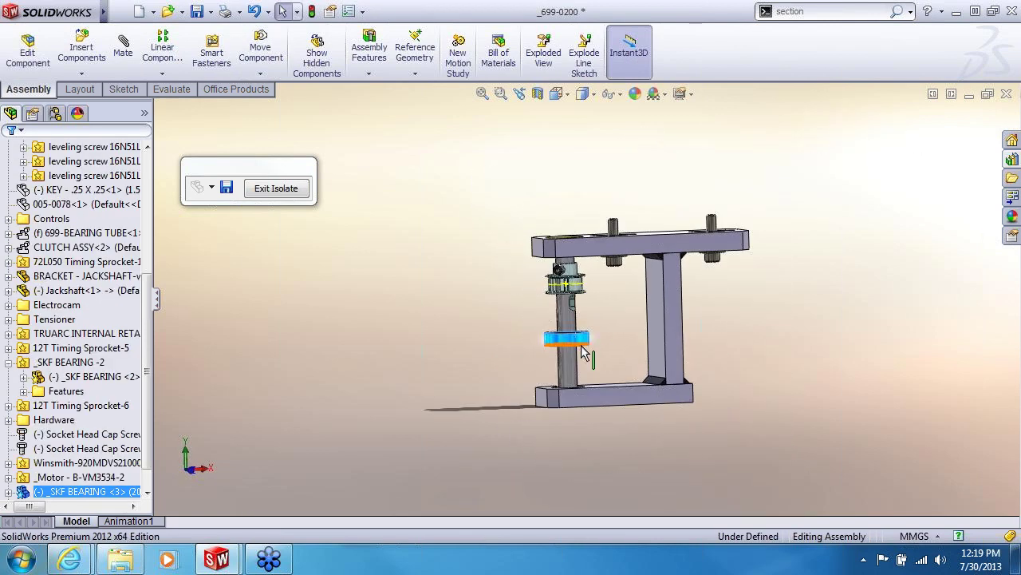
left_click_drag(571, 357, 581, 431)
middle_click_drag(581, 430, 599, 325)
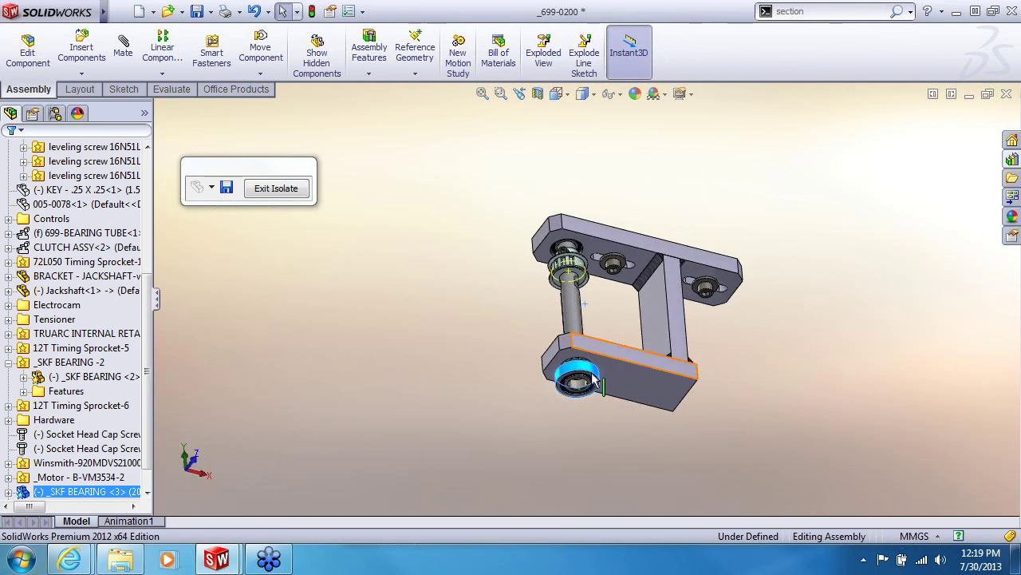
scroll(587, 355, "down", 5)
left_click_drag(584, 352, 599, 316)
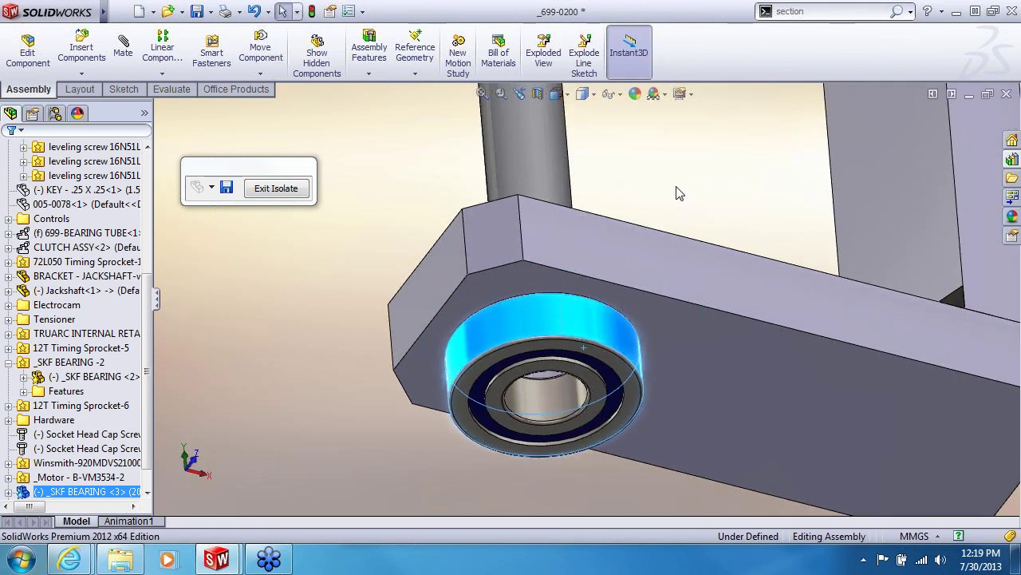
key("Escape")
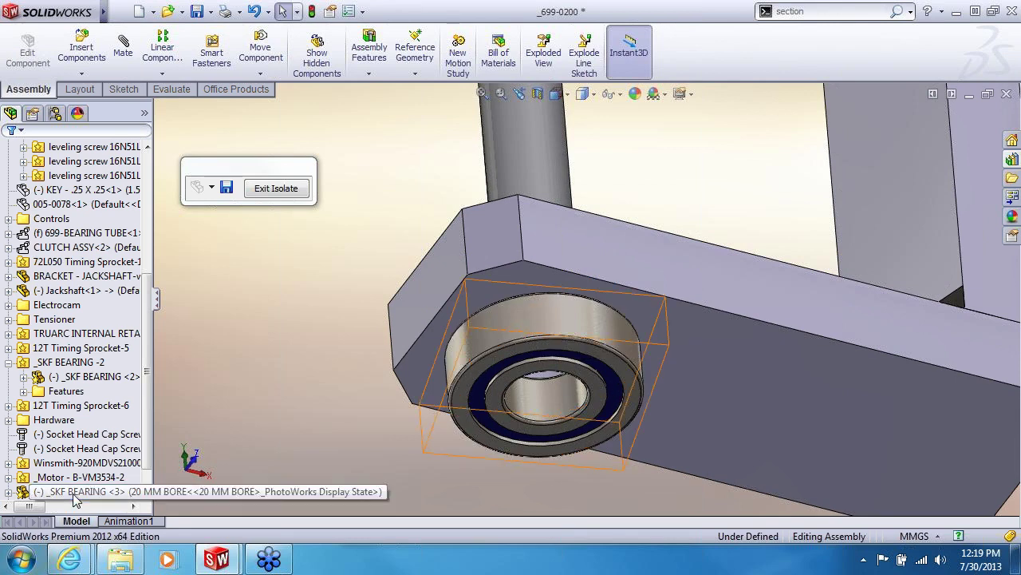
Orbit to a front-on view of the whole bracket assembly and bring up the SKF BEARING menu.
scroll(691, 302, "up", 5)
middle_click_drag(691, 302, 626, 210)
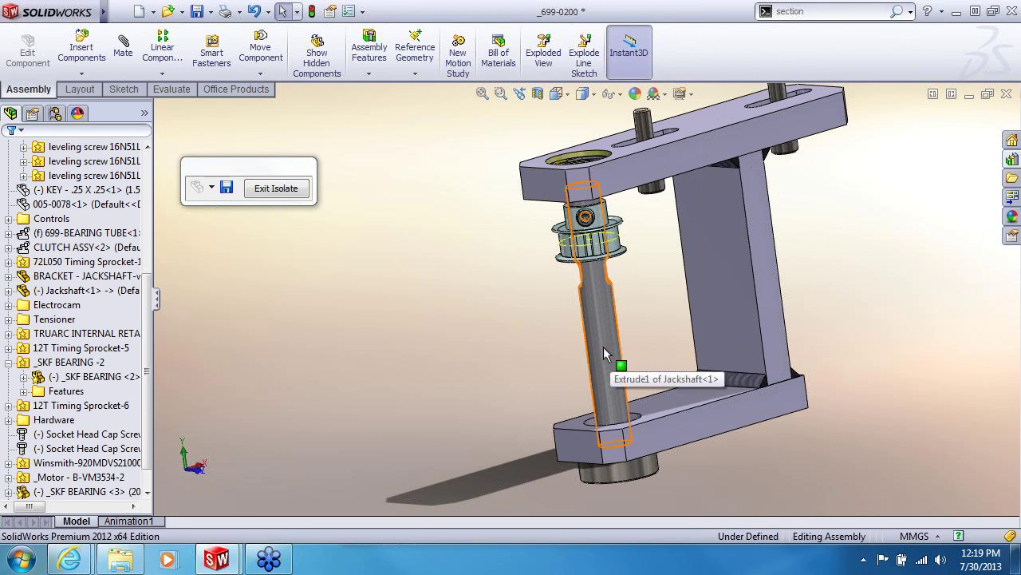
middle_click_drag(604, 308, 559, 343)
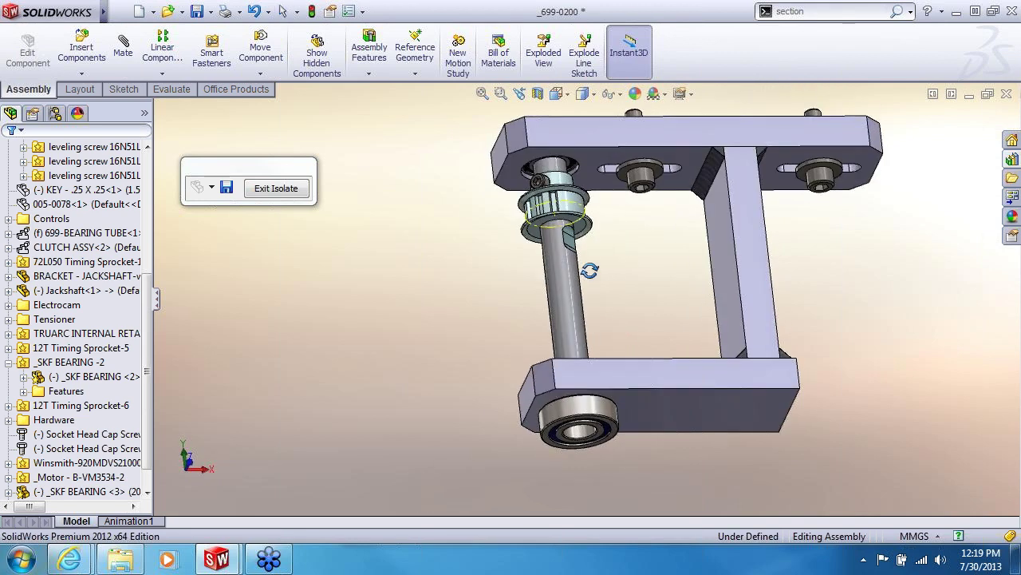
right_click(89, 495)
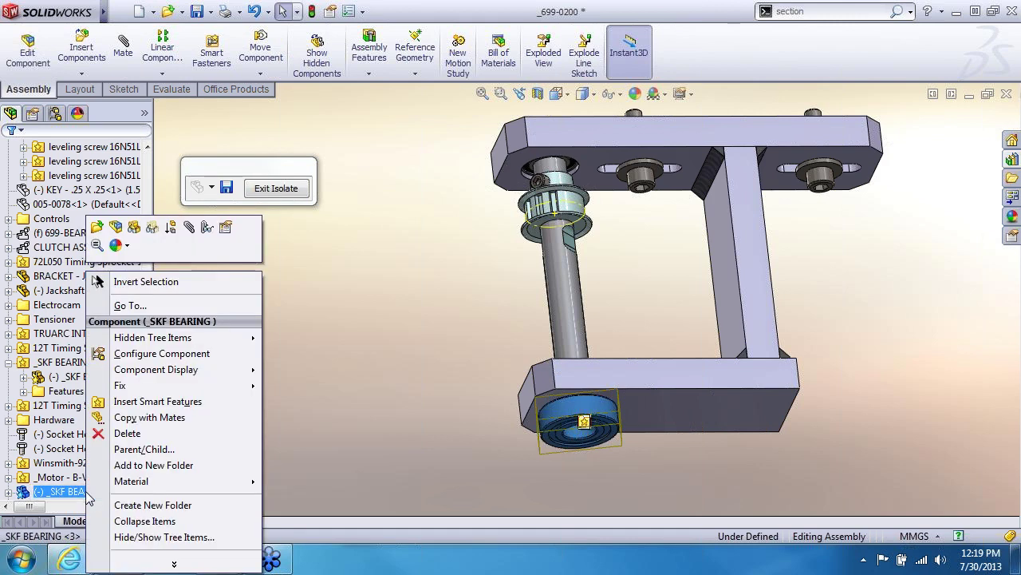
Switch the bearing to the 17 MM BORE SKF 6203 2Z configuration and slide it into the bracket hole.
left_click(224, 229)
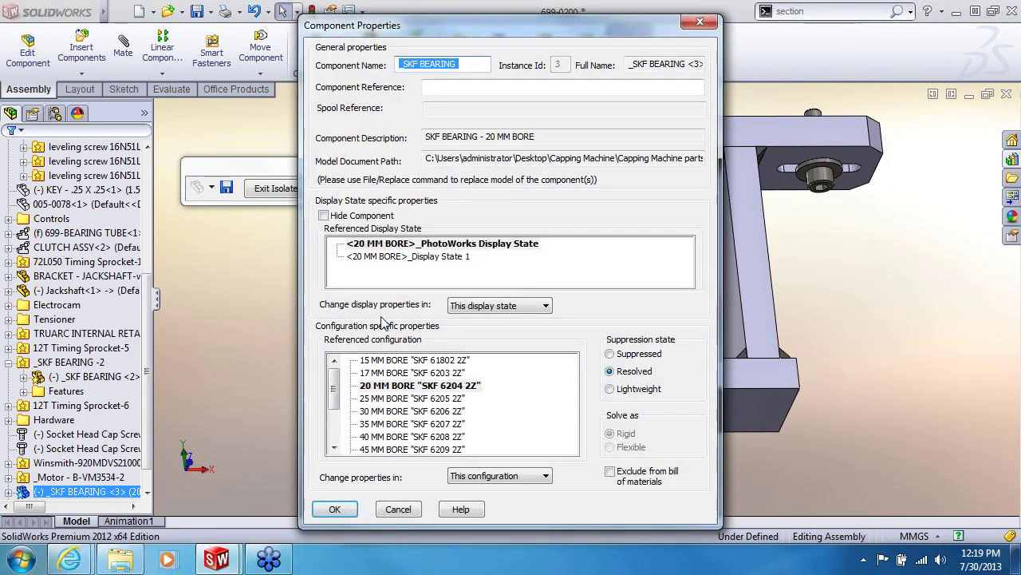
left_click(394, 374)
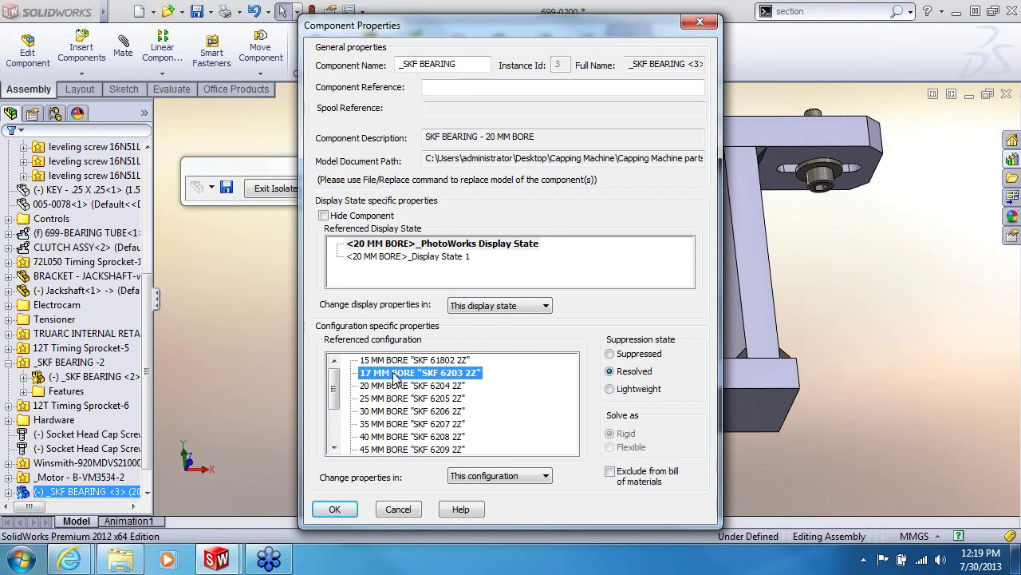
left_click(332, 509)
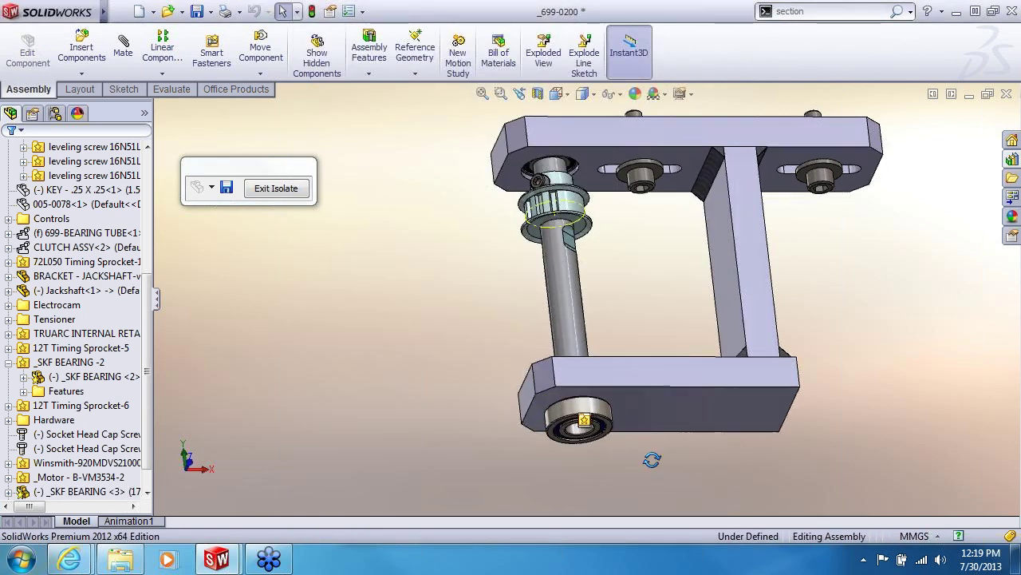
middle_click_drag(606, 444, 627, 396)
scroll(618, 383, "down", 3)
scroll(605, 360, "down", 1)
left_click_drag(591, 351, 571, 309)
scroll(566, 320, "down", 3)
Mate the bearing end face coincident with the jackshaft end face, then select _SKF BEARING <3>.
left_click(563, 323)
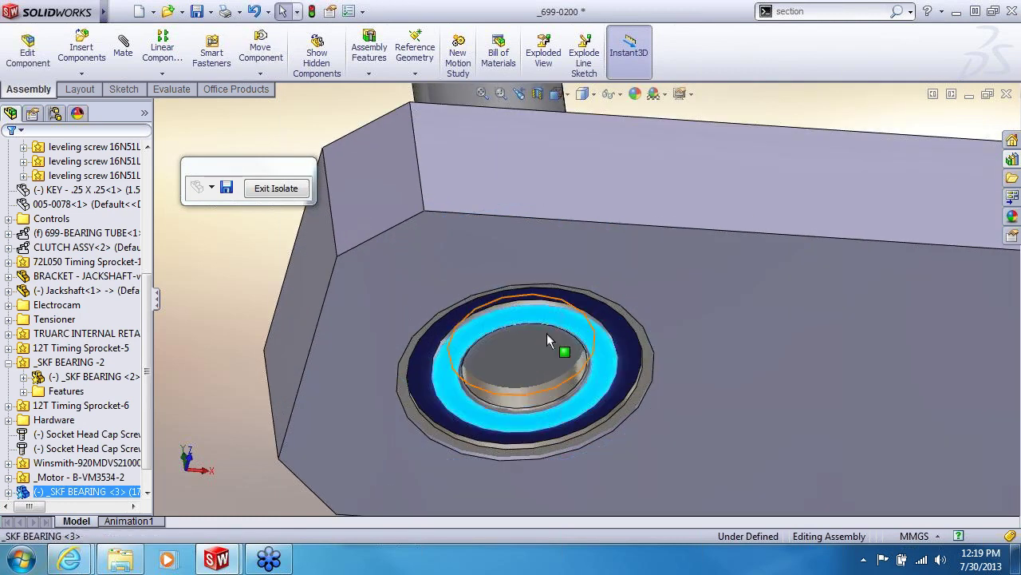
left_click(541, 341, "ctrl")
left_click(677, 253)
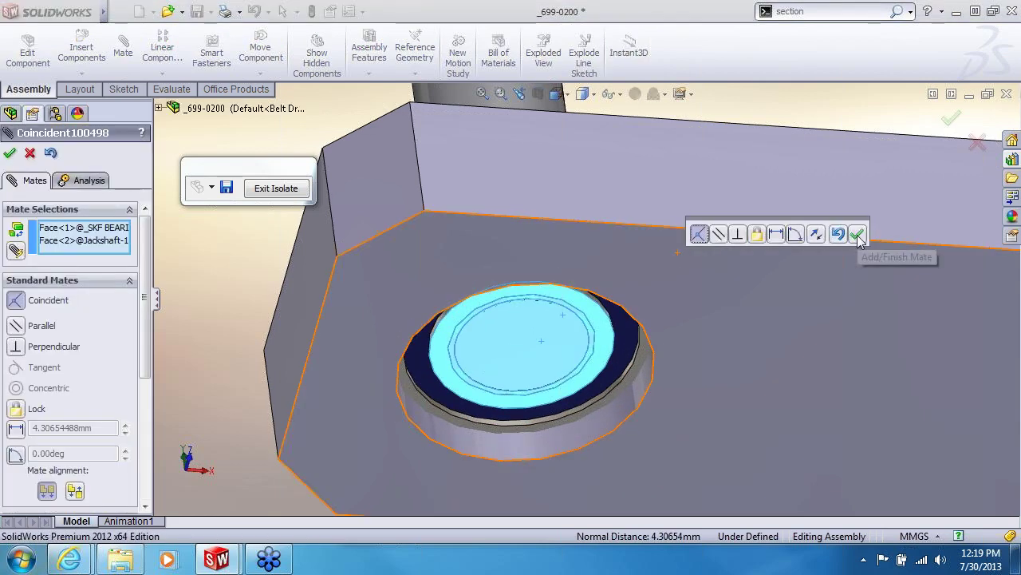
left_click(856, 235)
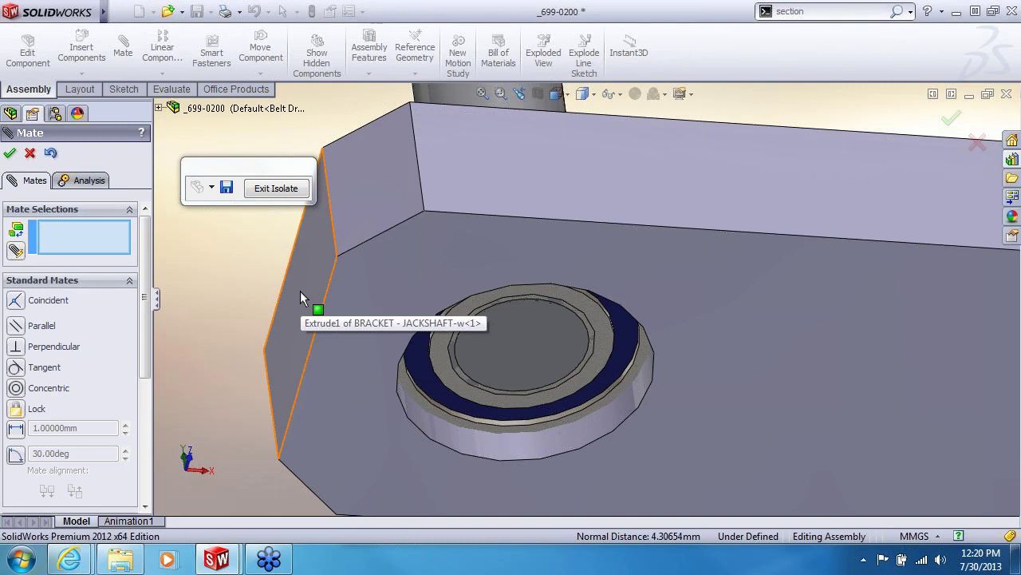
left_click(9, 154)
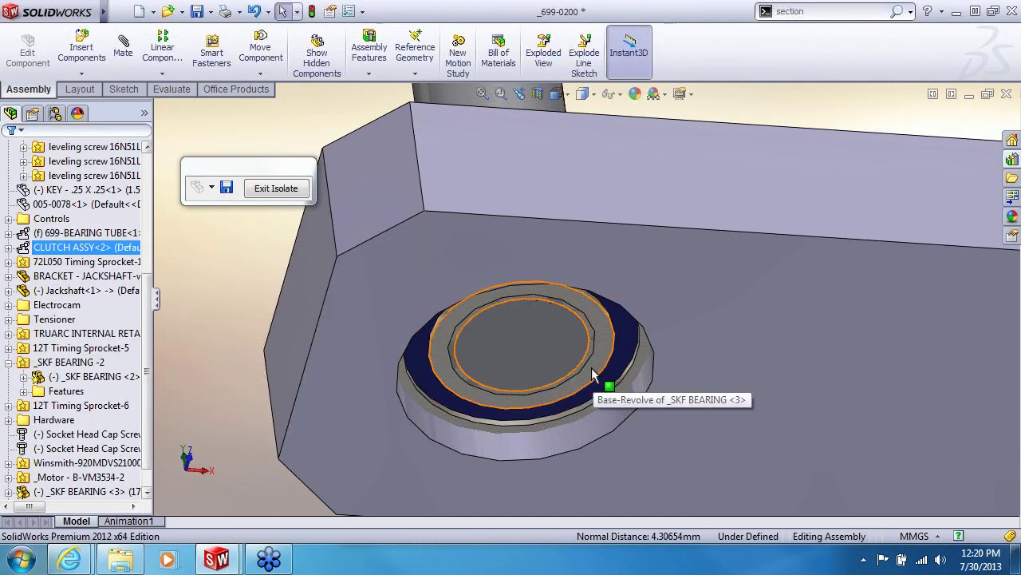
middle_click_drag(592, 367, 422, 410)
scroll(147, 486, "down", 2)
left_click(86, 464)
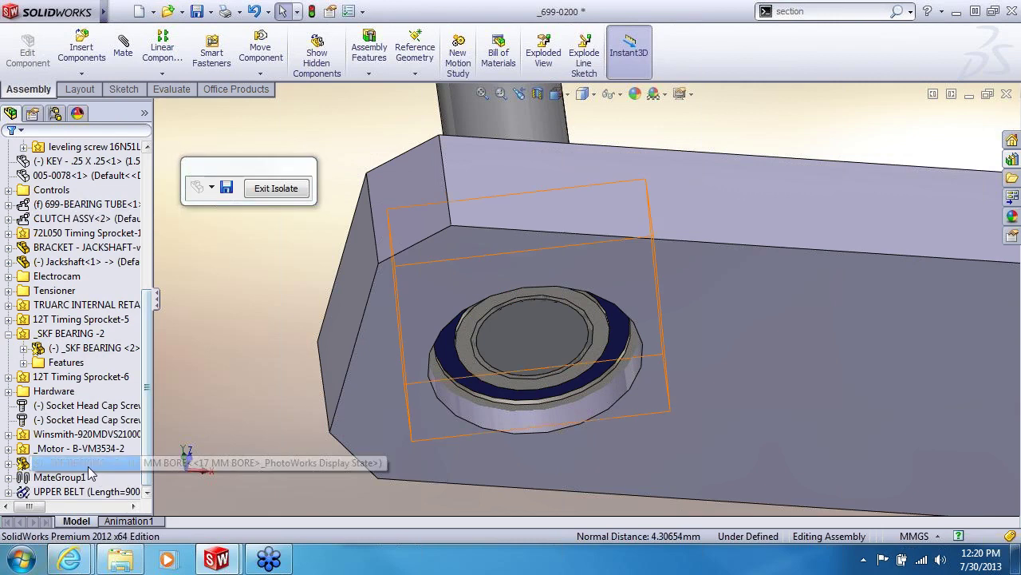
right_click(87, 466)
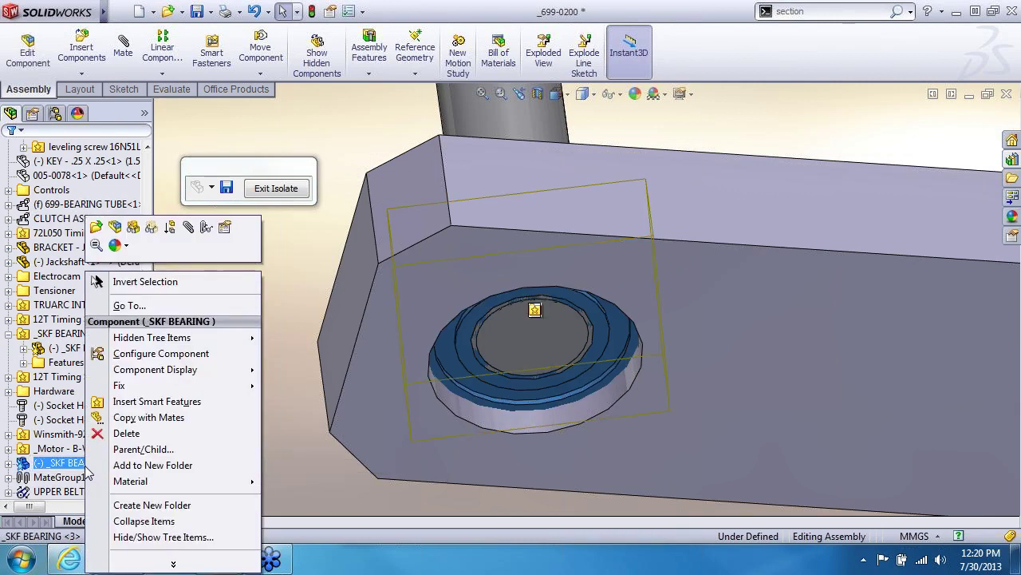
Insert _SKF BEARING <3>'s smart features with the jackshaft bracket and shaft as references.
left_click(157, 402)
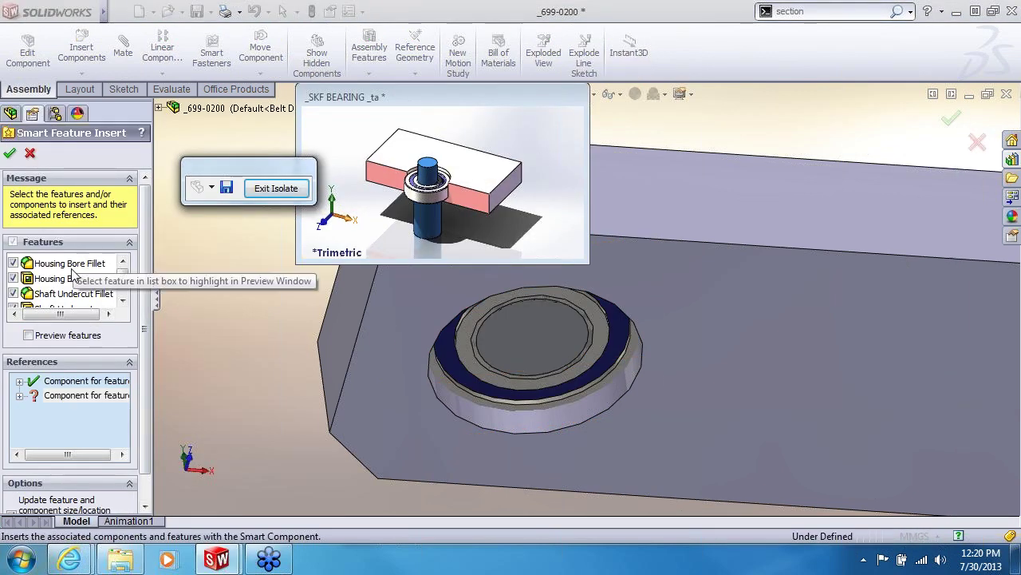
scroll(126, 289, "down", 1)
scroll(126, 289, "down", 1)
scroll(125, 292, "up", 1)
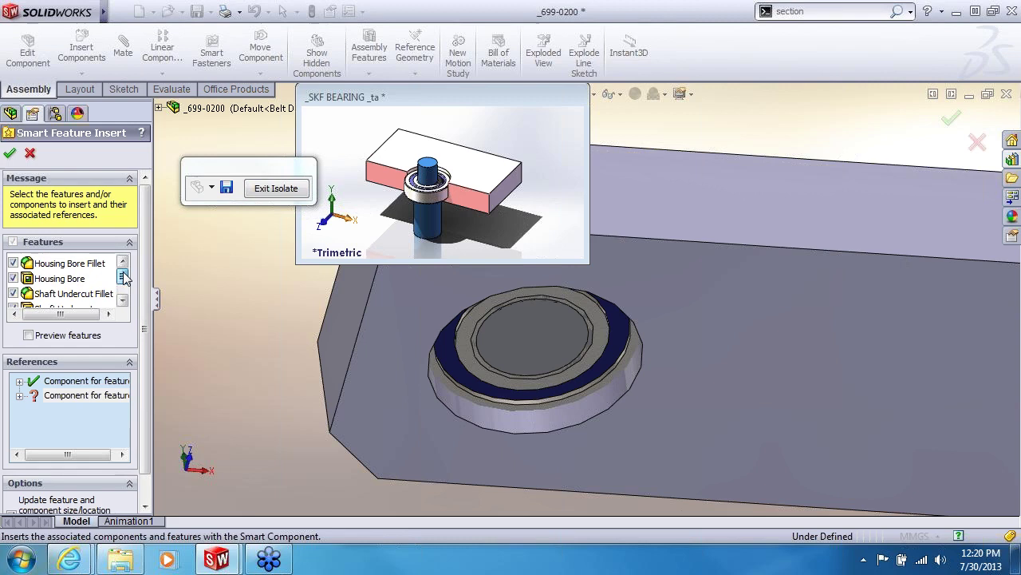
scroll(125, 295, "down", 1)
scroll(125, 294, "up", 2)
left_click(86, 380)
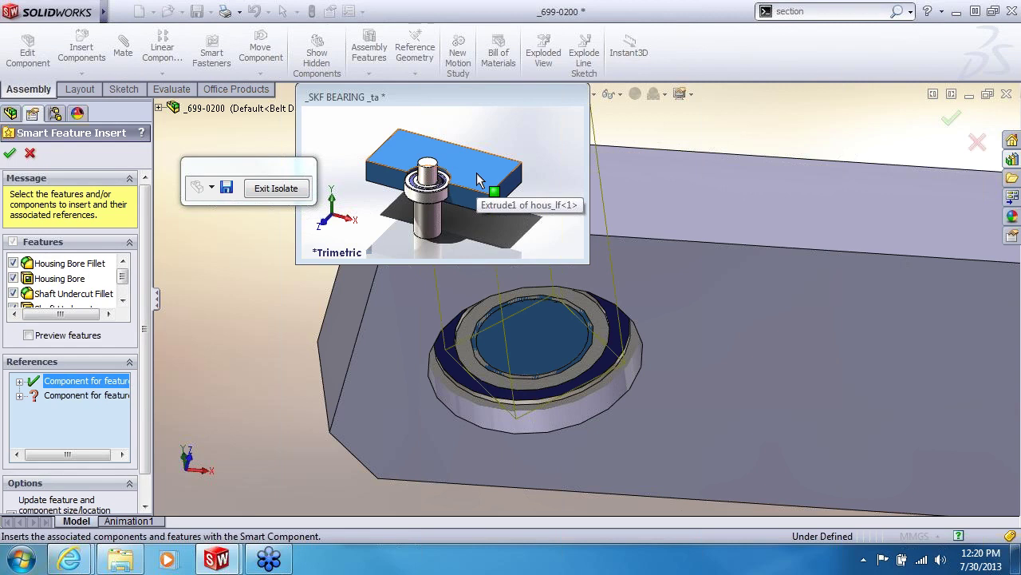
left_click(776, 284)
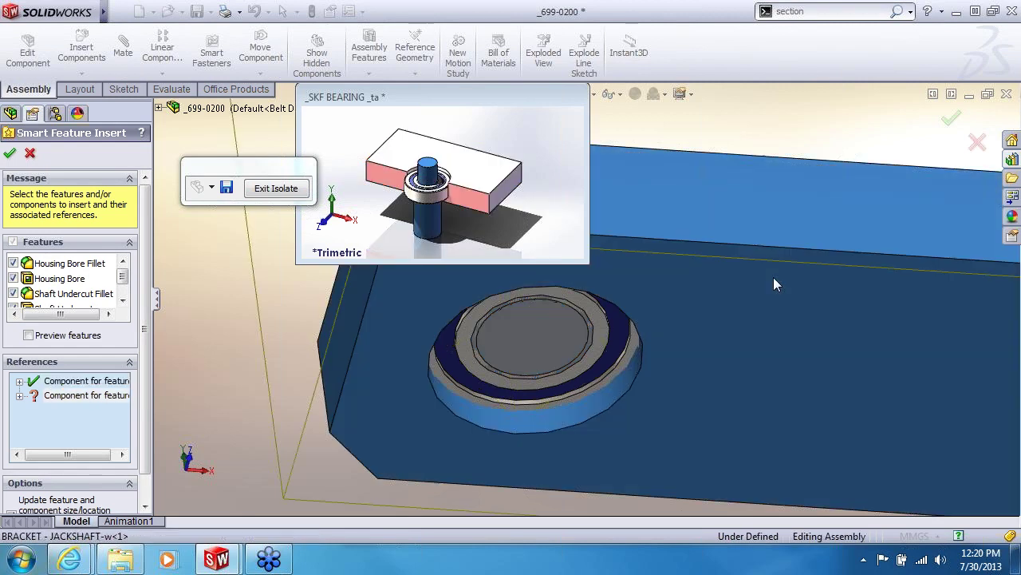
left_click(80, 395)
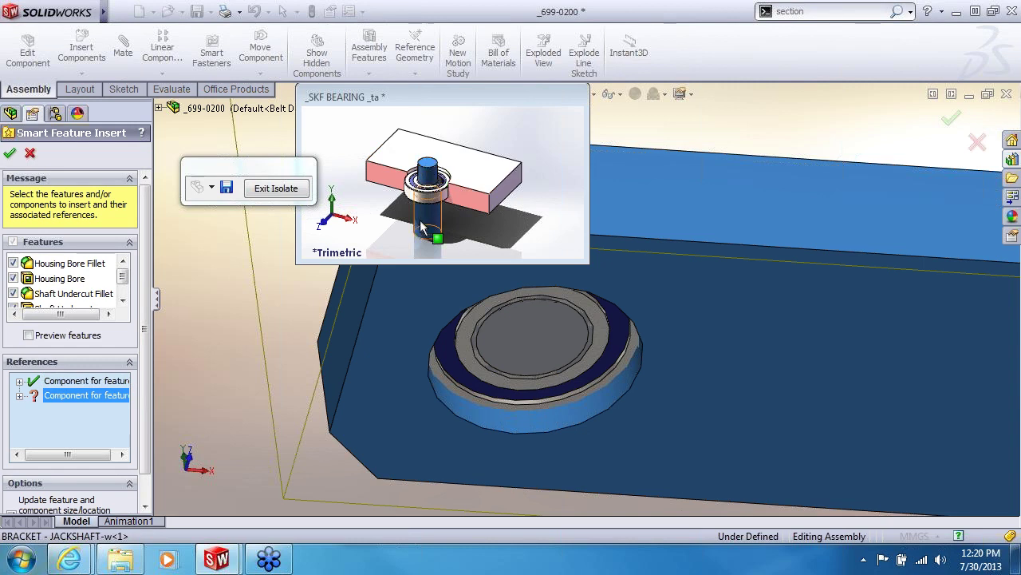
left_click(535, 329)
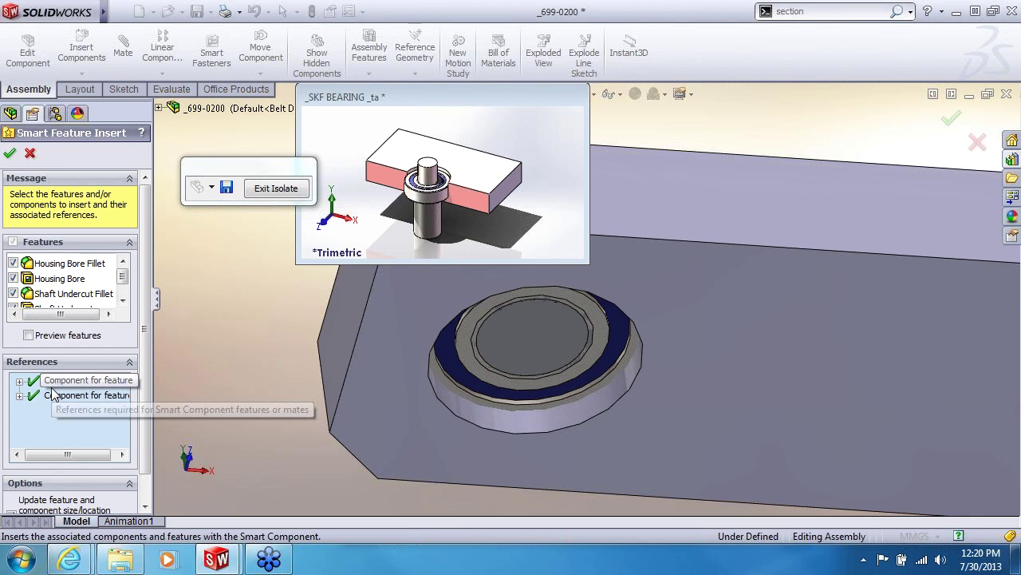
left_click(9, 153)
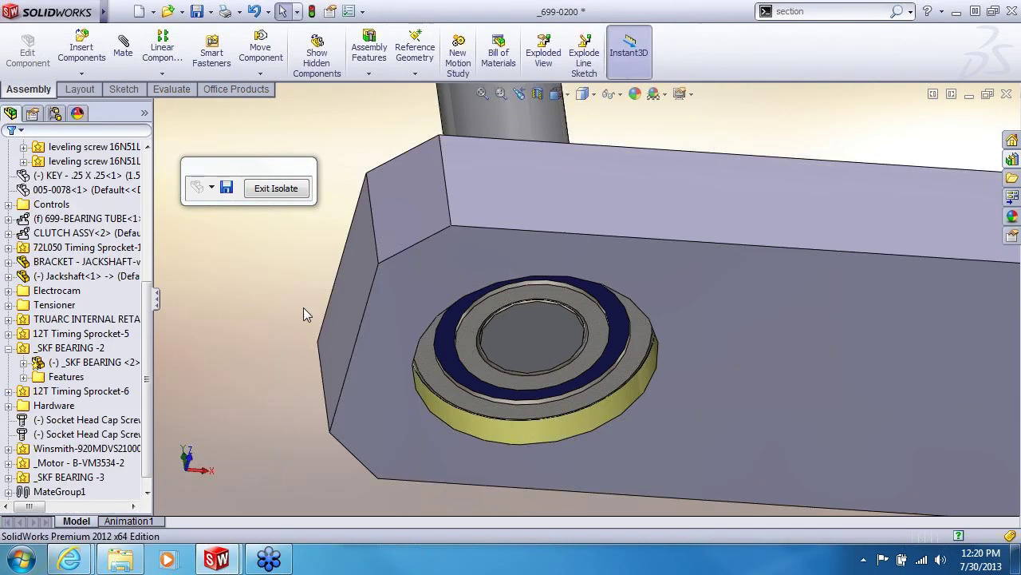
scroll(280, 302, "up", 2)
mouse_move(343, 231)
middle_mouse_down()
mouse_move(358, 412)
mouse_move(351, 232)
middle_mouse_up()
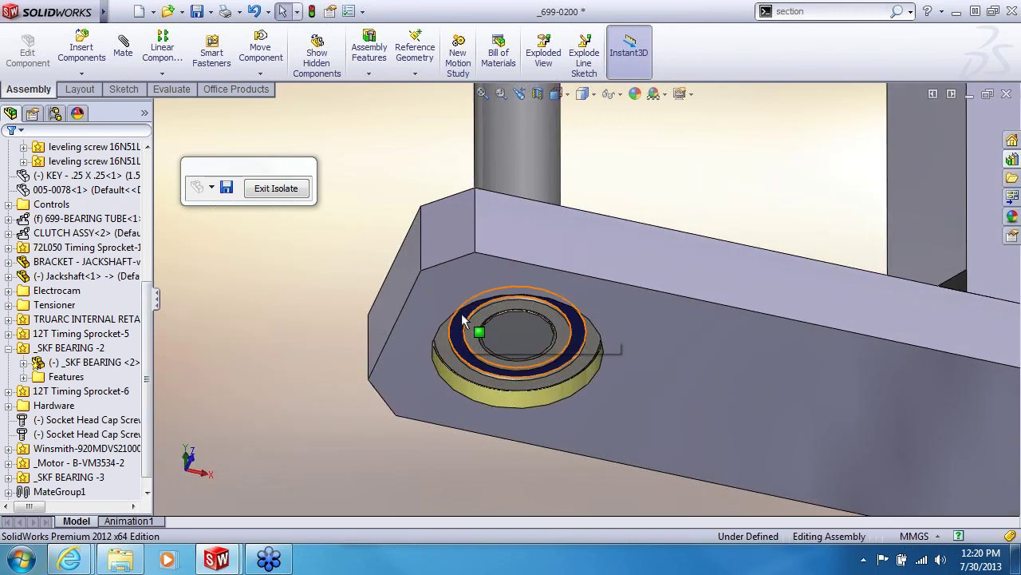
key("Tab")
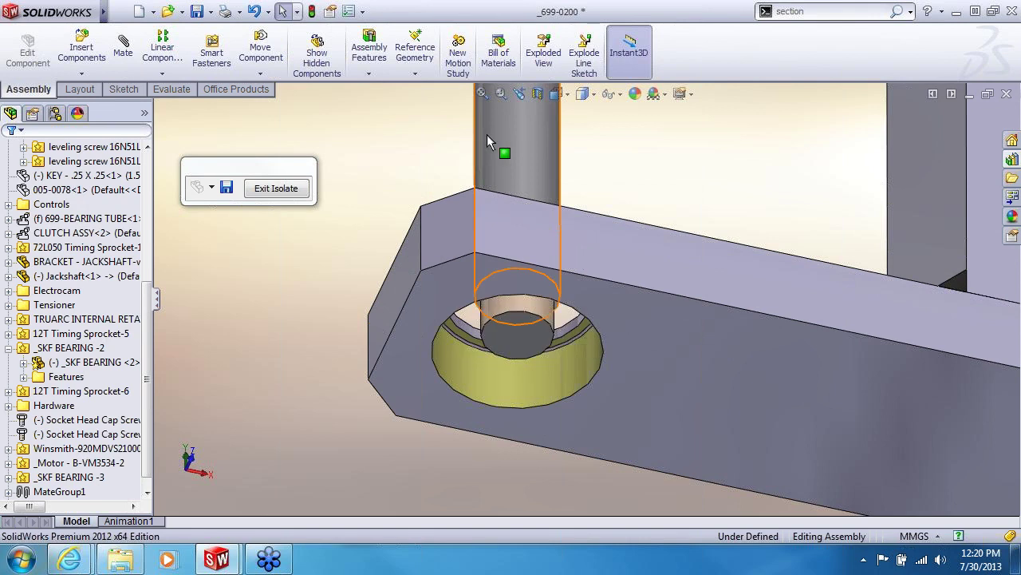
left_click(538, 93)
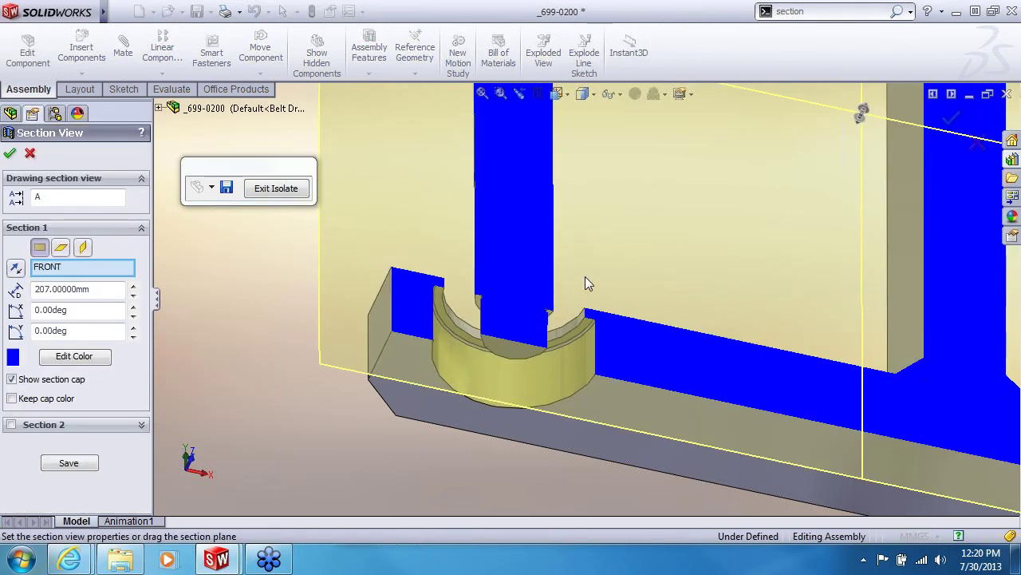
left_click(29, 153)
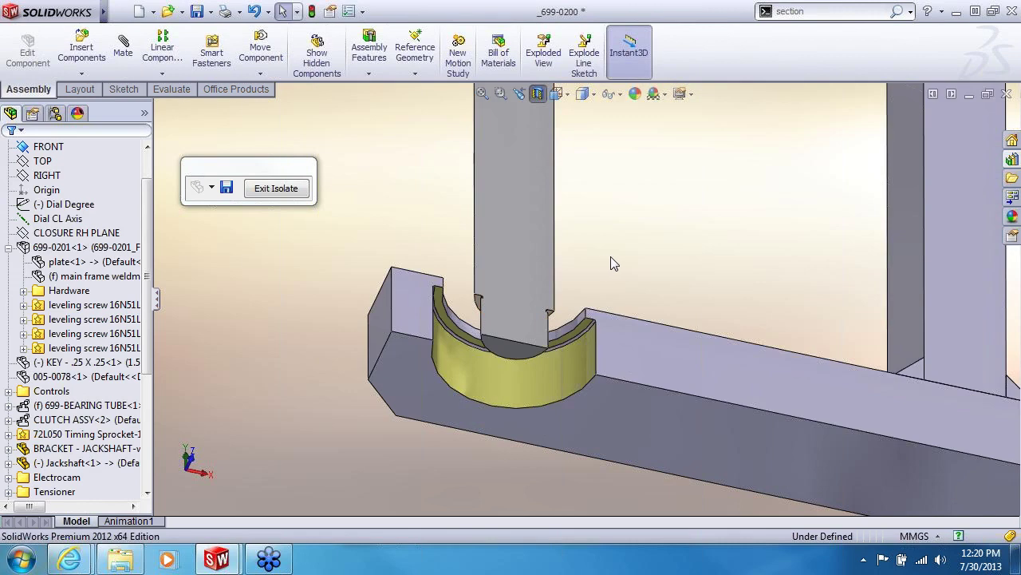
scroll(469, 335, "down", 2)
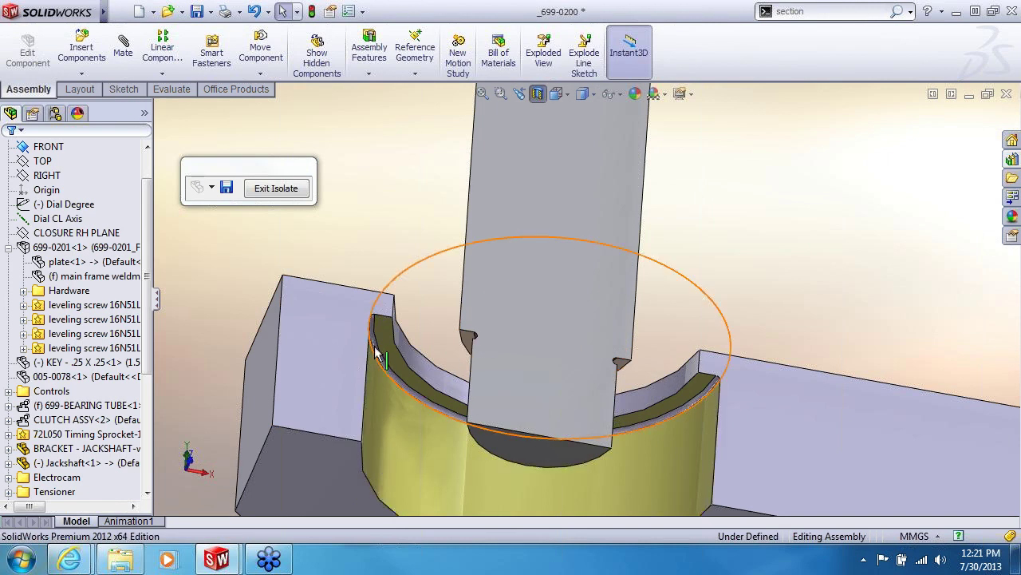
scroll(375, 328, "down", 3)
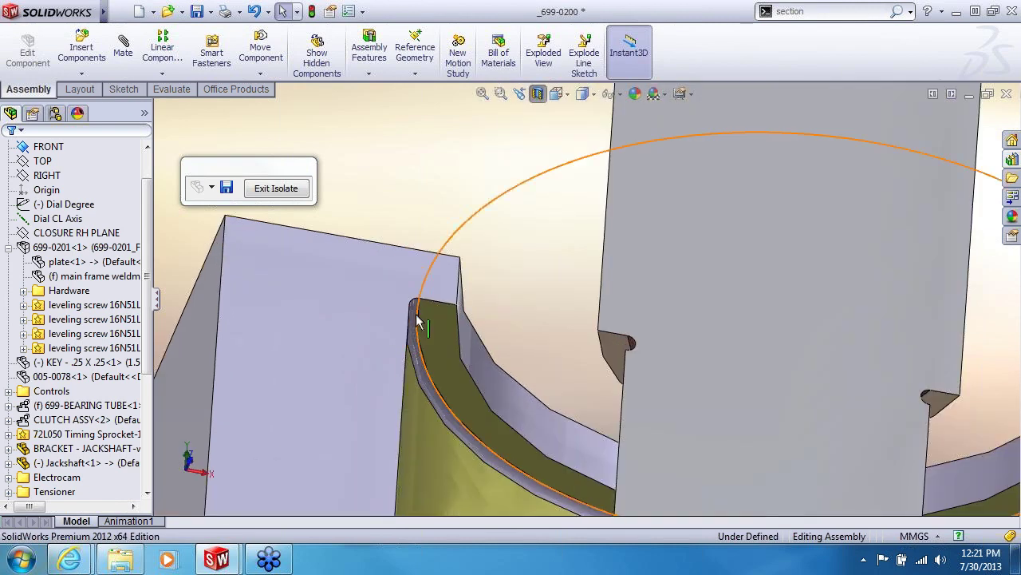
scroll(423, 335, "up", 1)
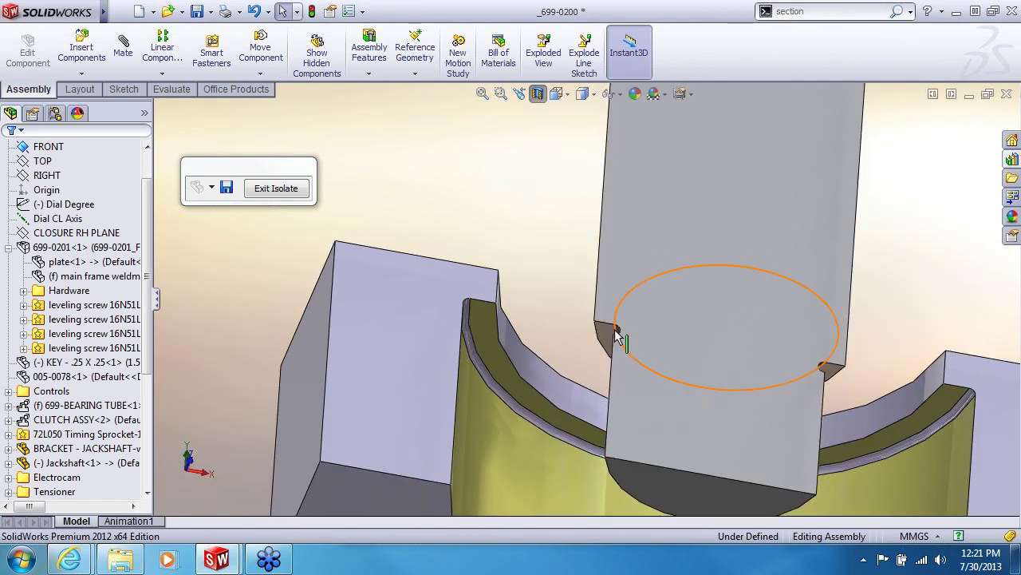
scroll(620, 335, "down", 4)
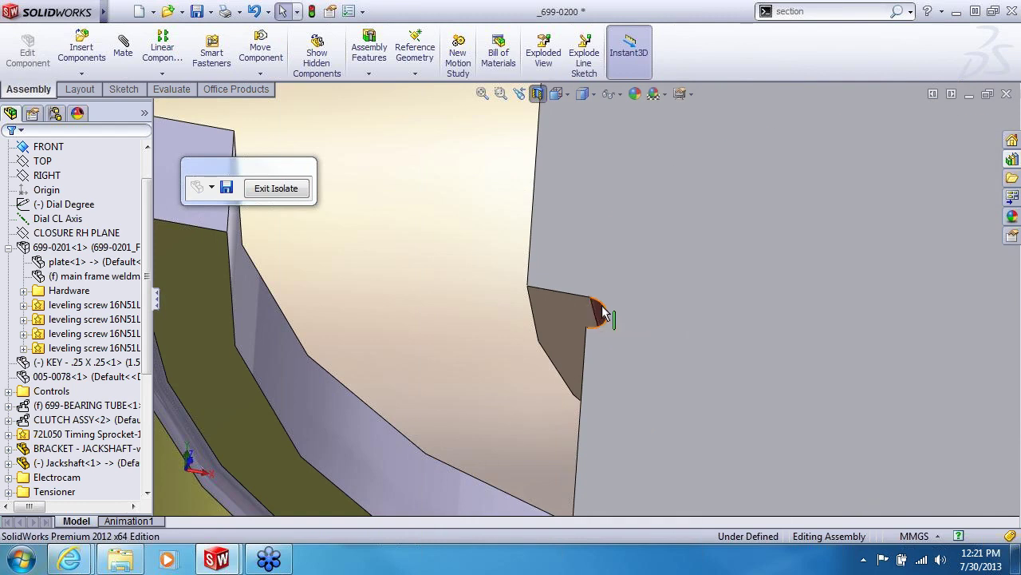
scroll(605, 339, "up", 4)
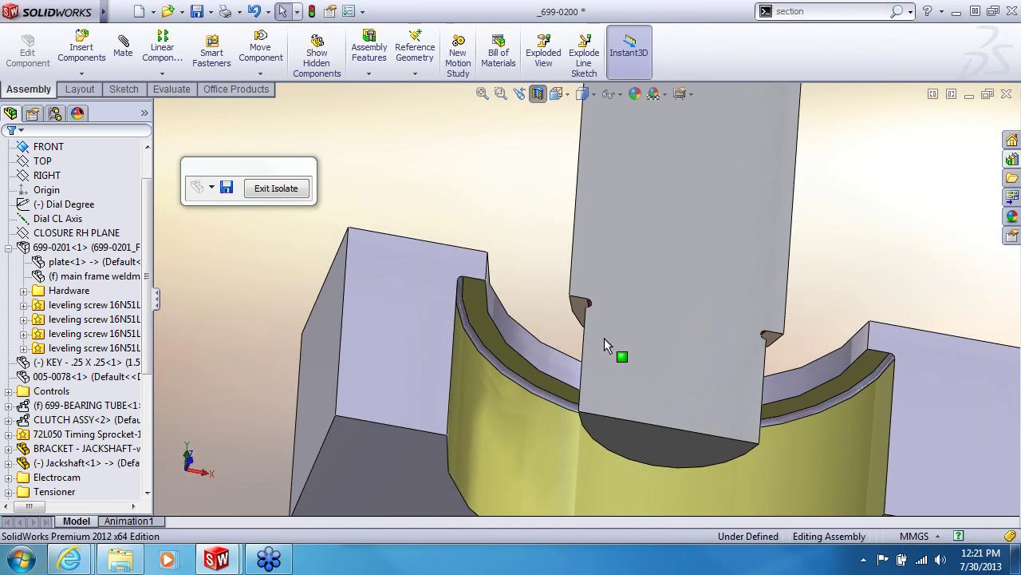
scroll(604, 338, "up", 2)
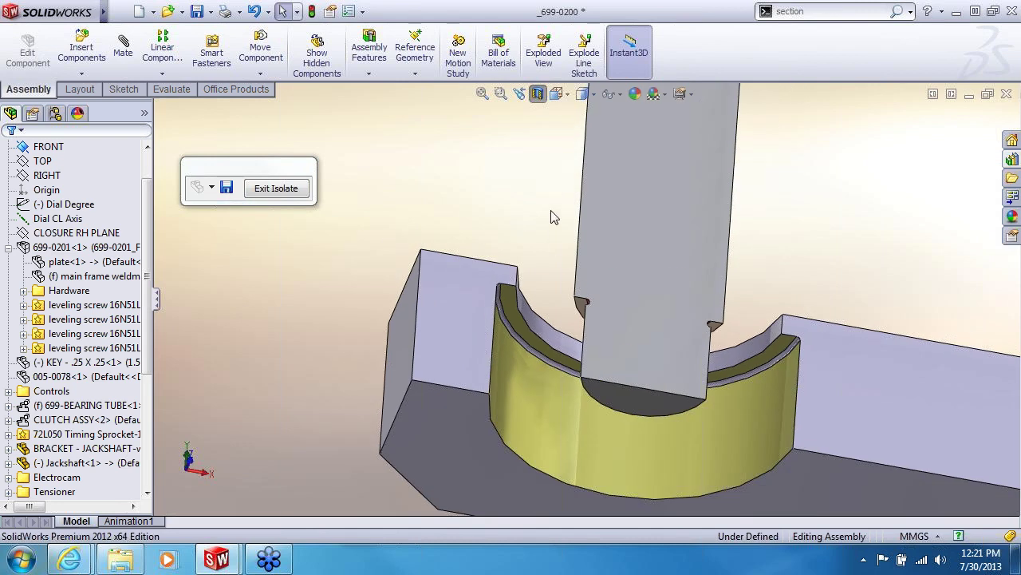
scroll(415, 338, "up", 2)
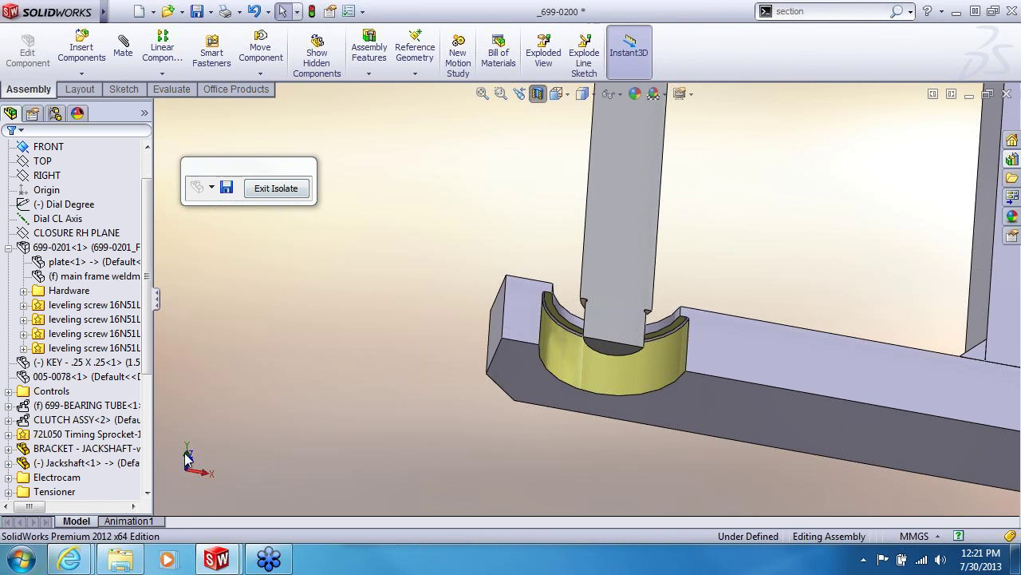
scroll(146, 365, "down", 5)
left_click(79, 462)
Expand _SKF BEARING -3 and show its hidden inner bearing.
right_click(79, 467)
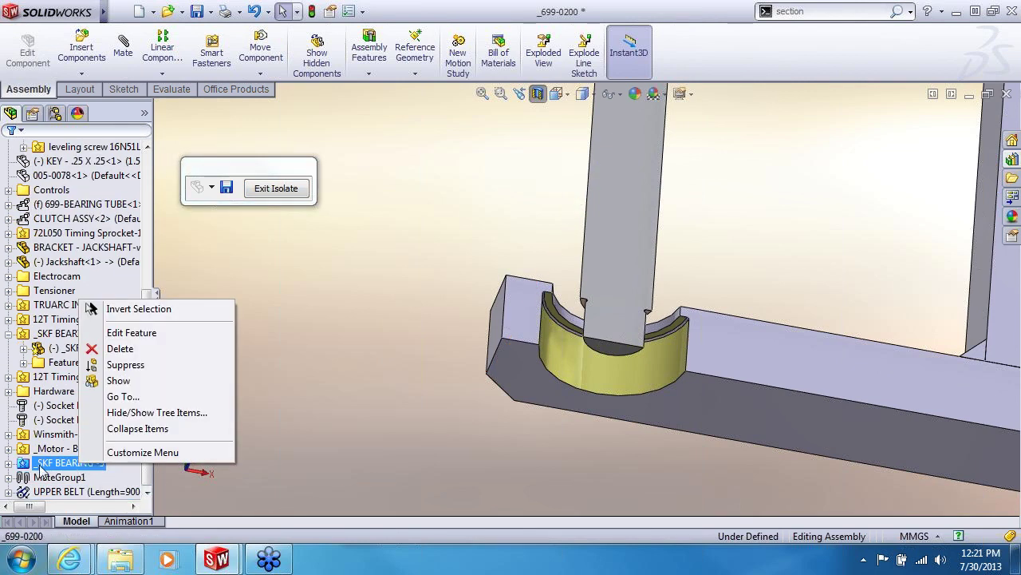
left_click(8, 464)
right_click(54, 477)
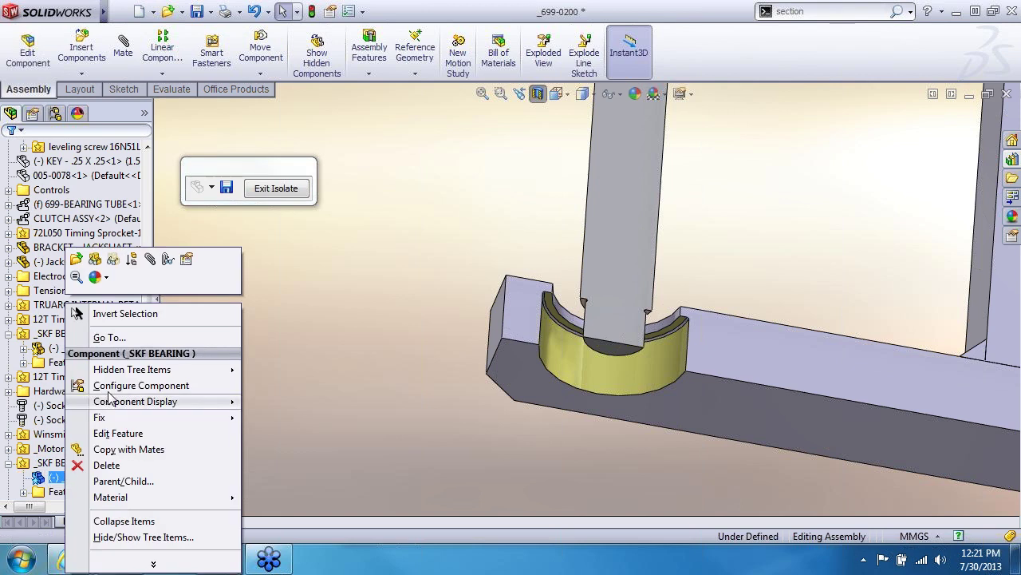
left_click(95, 259)
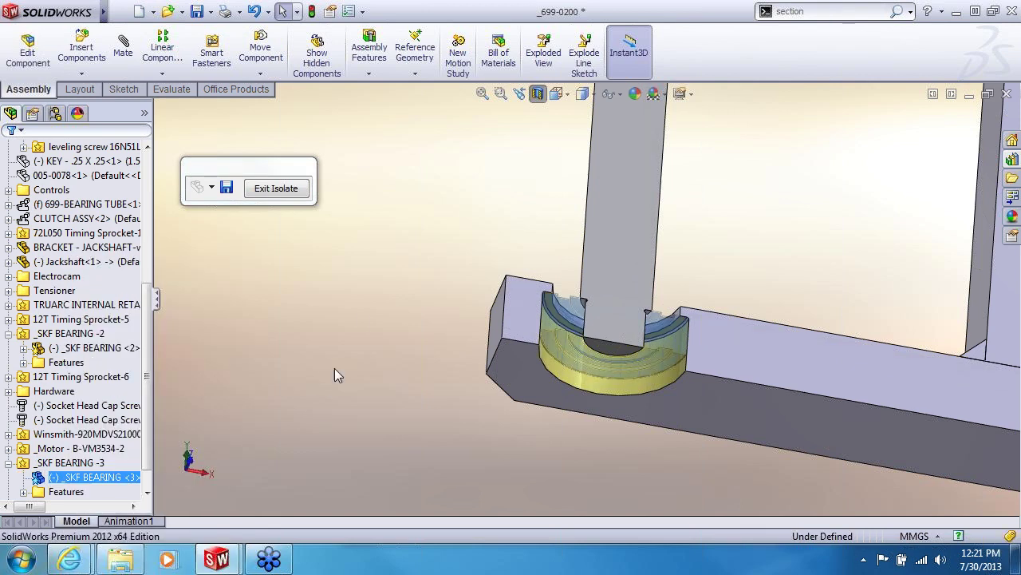
left_click(426, 185)
Turn off the section view, orbit to the lower bearing, and bring up the Design Library.
left_click(538, 93)
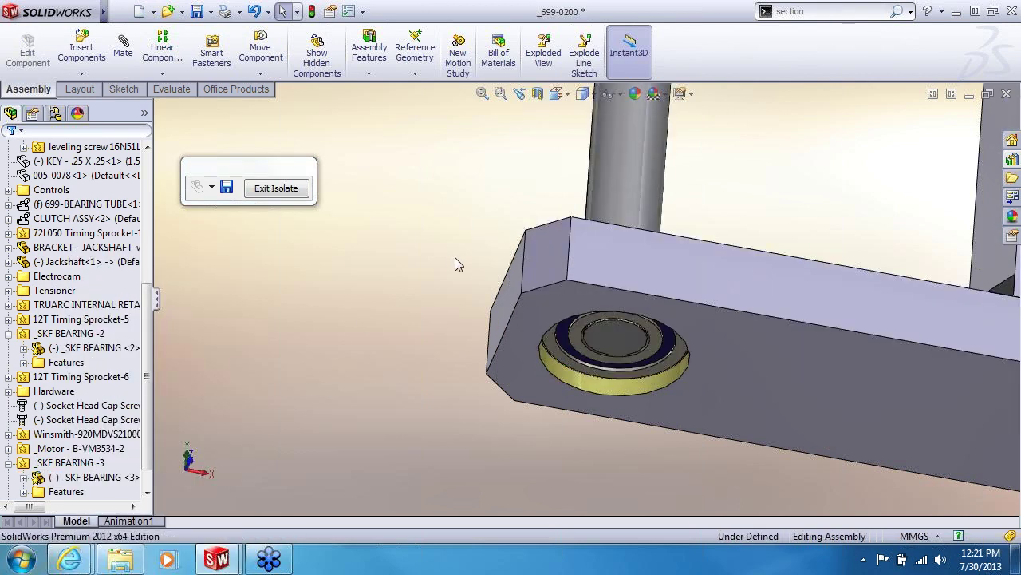
scroll(450, 256, "up", 3)
middle_click_drag(670, 252, 607, 335)
scroll(601, 363, "down", 4)
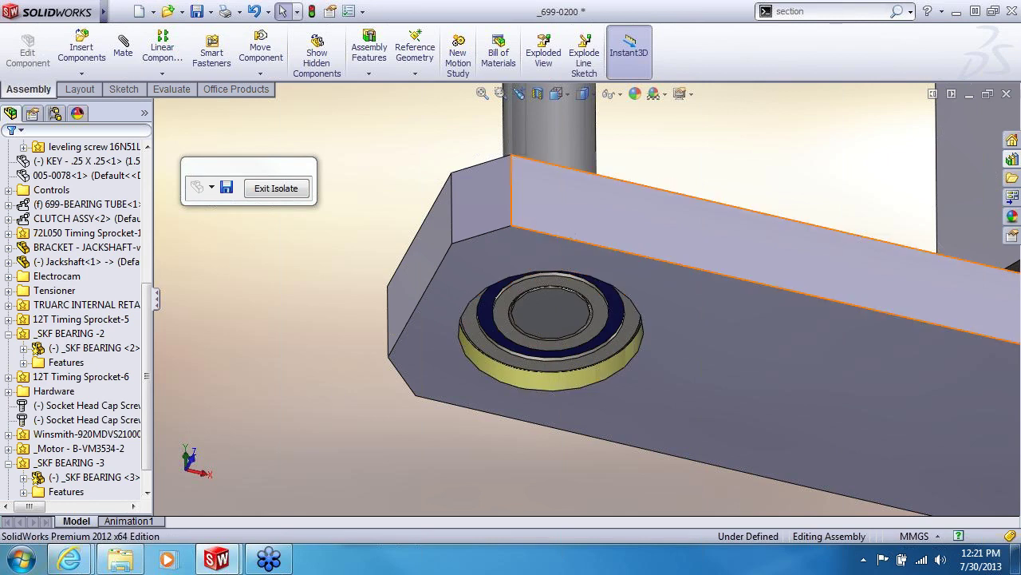
left_click(1012, 159)
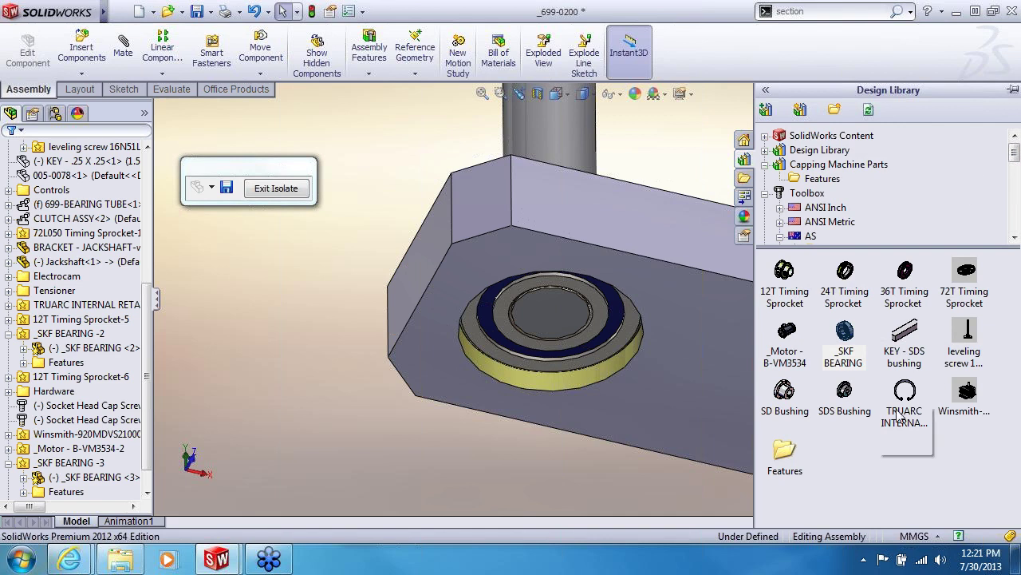
Insert a TRUARC internal retaining ring (40 MM BORE) from the Design Library near the bearing.
left_click_drag(909, 399, 566, 379)
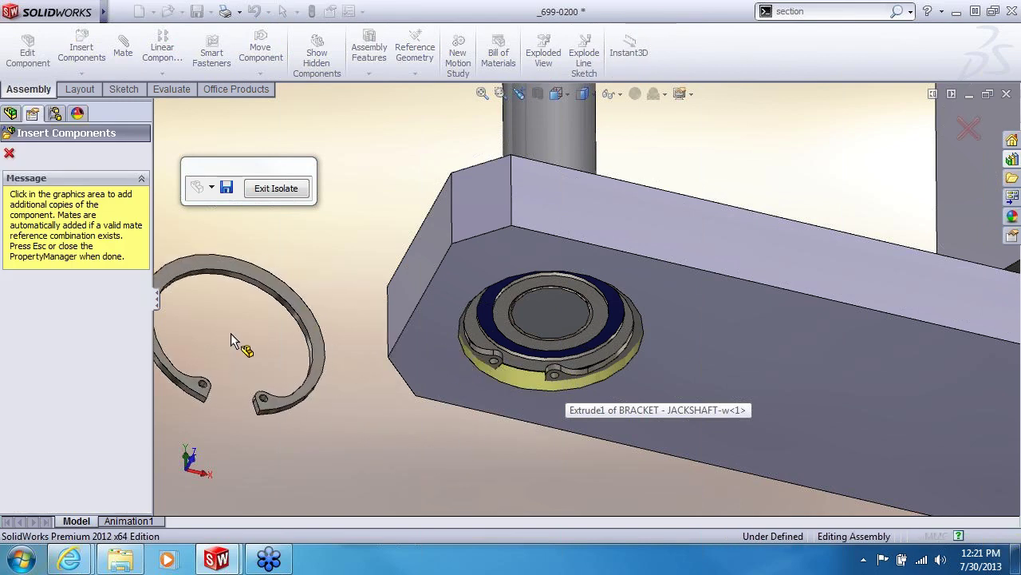
key("Escape")
scroll(527, 373, "down", 5)
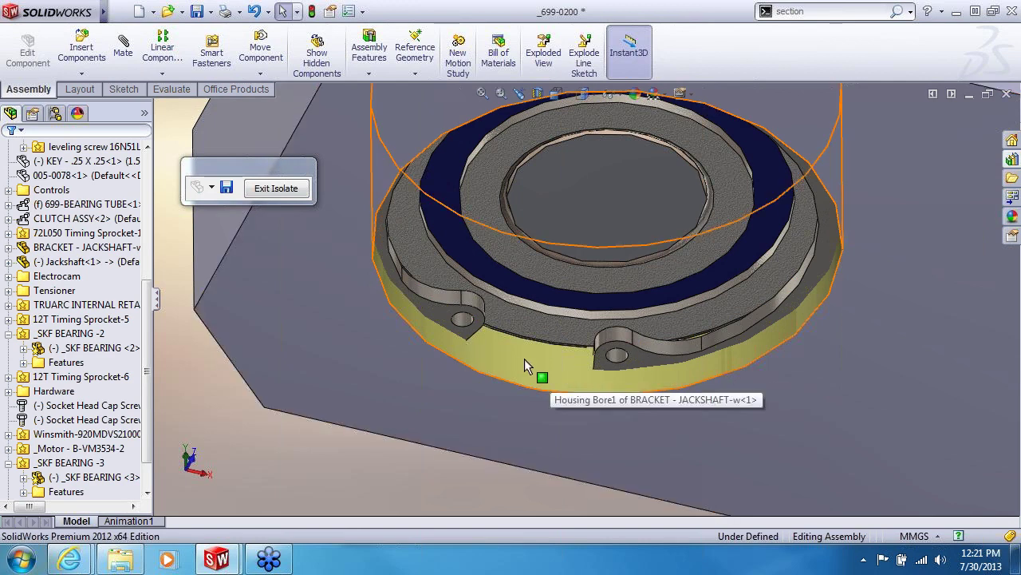
scroll(544, 364, "down", 4)
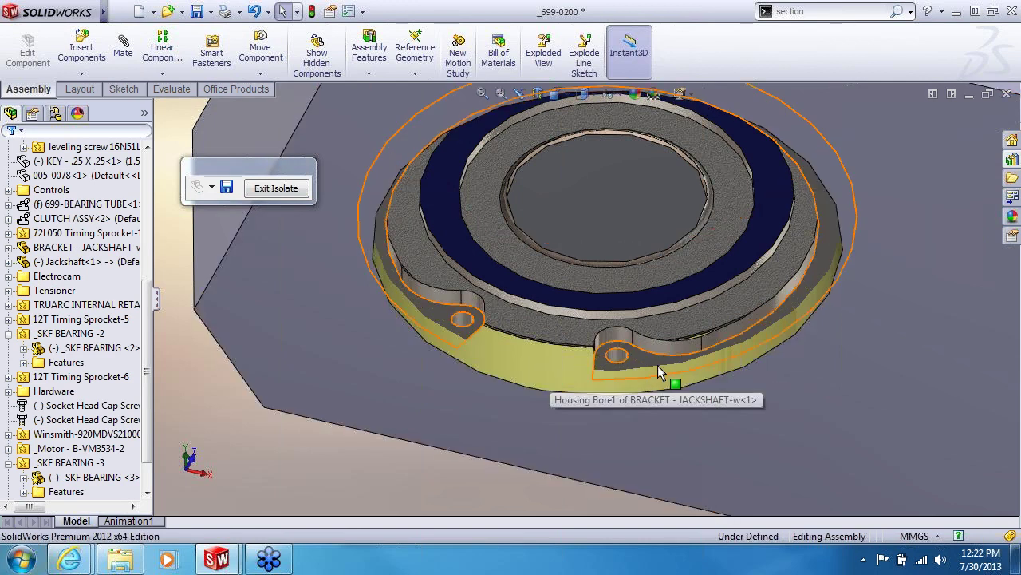
Mate a ring vertex coincident with the lower SKF bearing's top face.
mouse_move(648, 351)
left_mouse_down()
mouse_move(630, 367)
mouse_move(746, 358)
mouse_move(650, 361)
left_mouse_up()
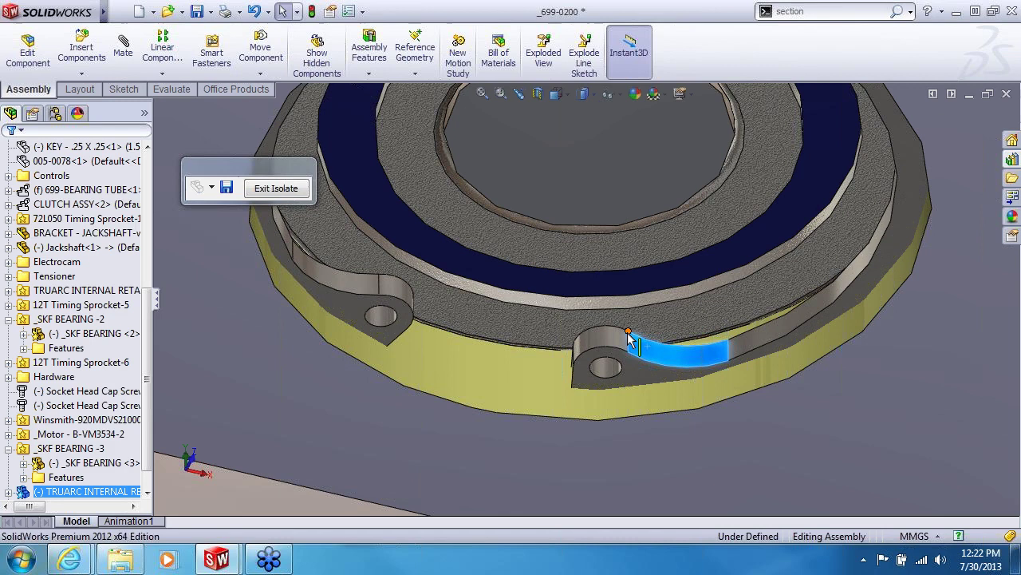
left_click(672, 317)
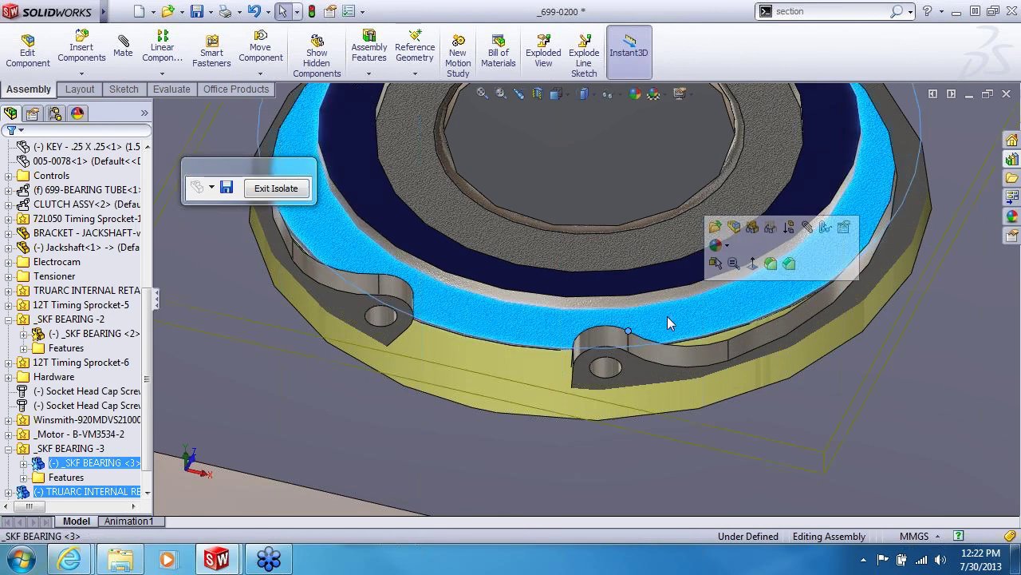
left_click(809, 227)
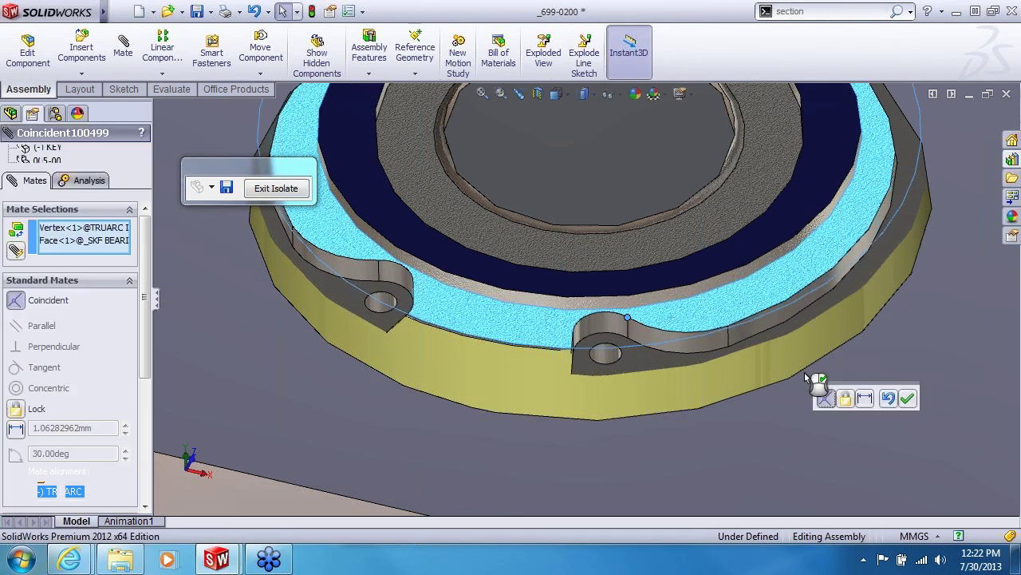
left_click(904, 394)
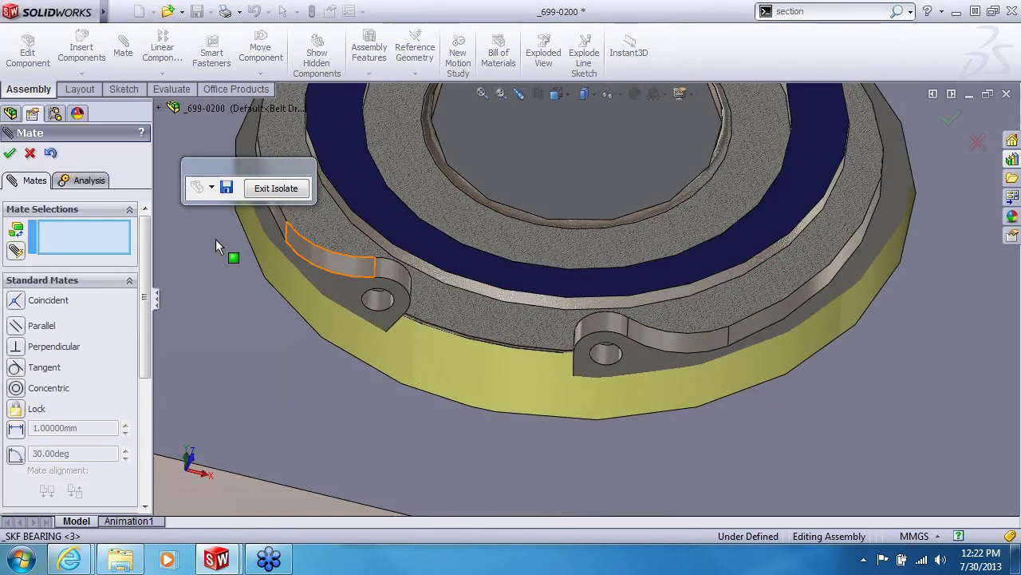
left_click(10, 153)
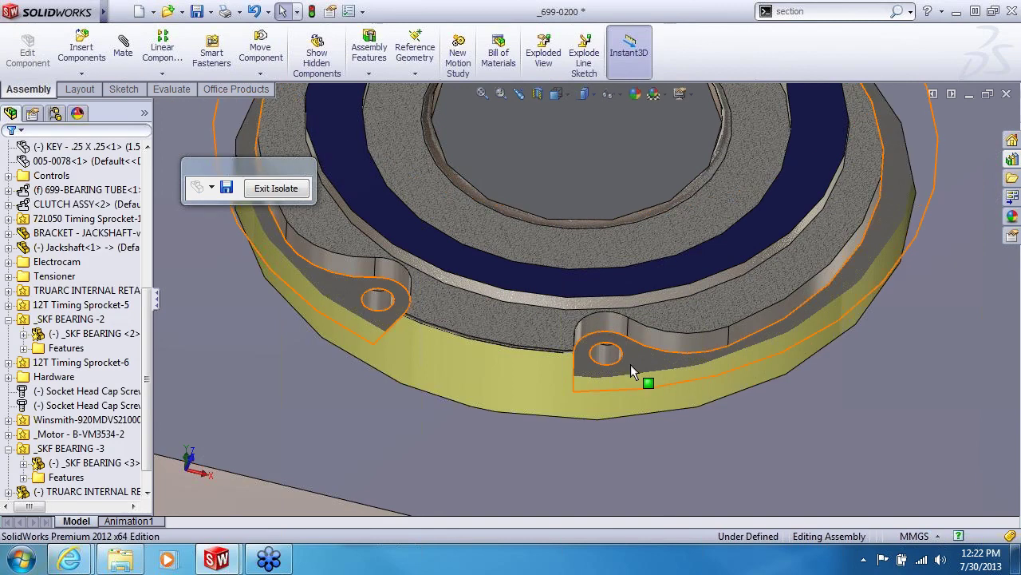
Insert the ring's Snap Ring Groove smart feature, using the bracket's Housing Bore1 as reference.
right_click(62, 491)
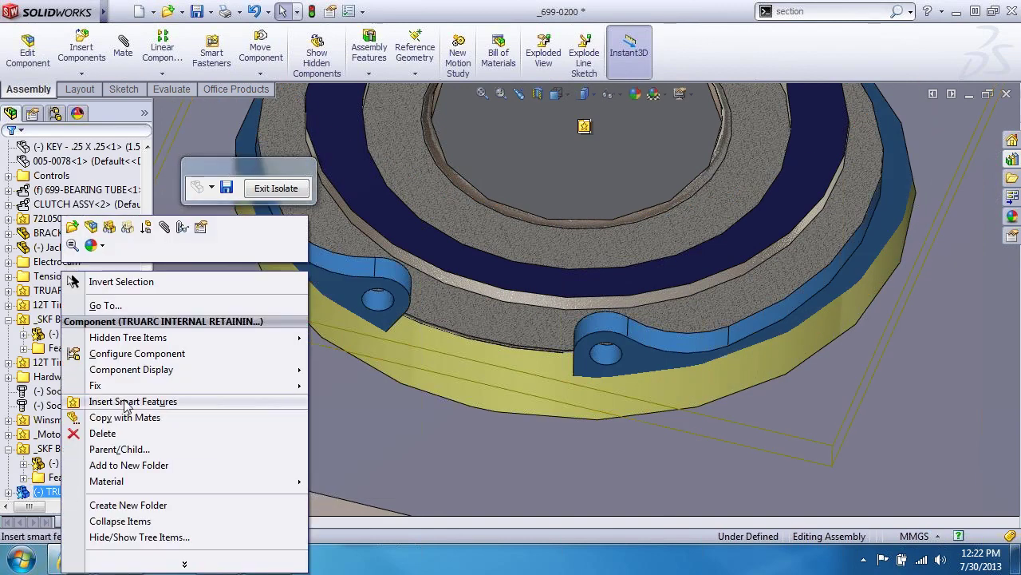
left_click(128, 402)
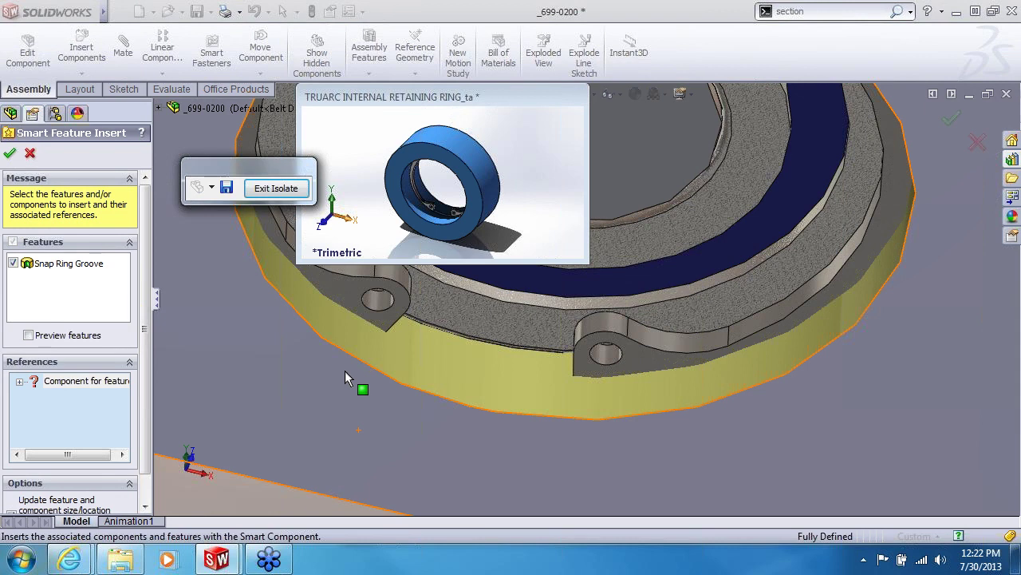
left_click(452, 390)
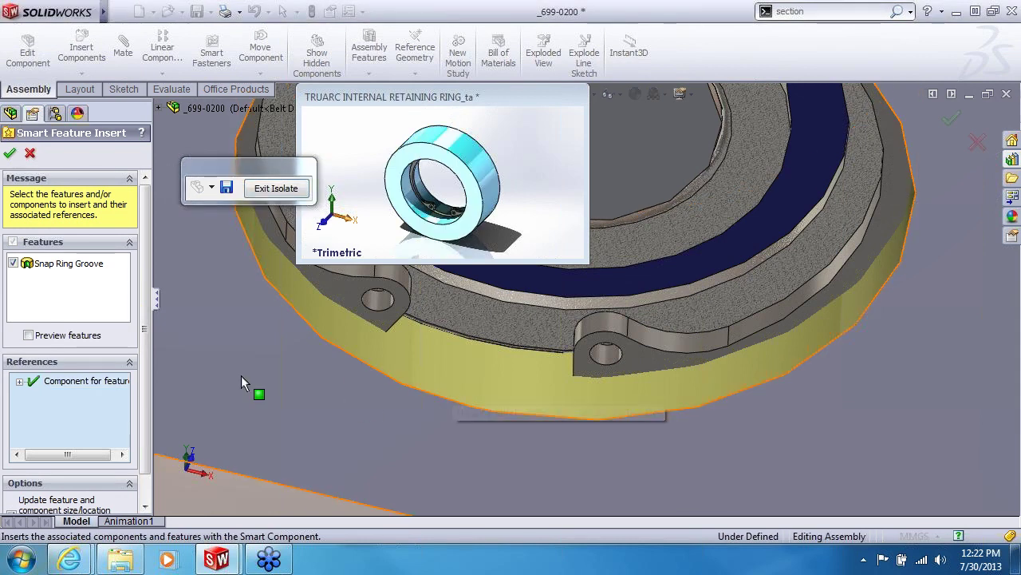
key("Return")
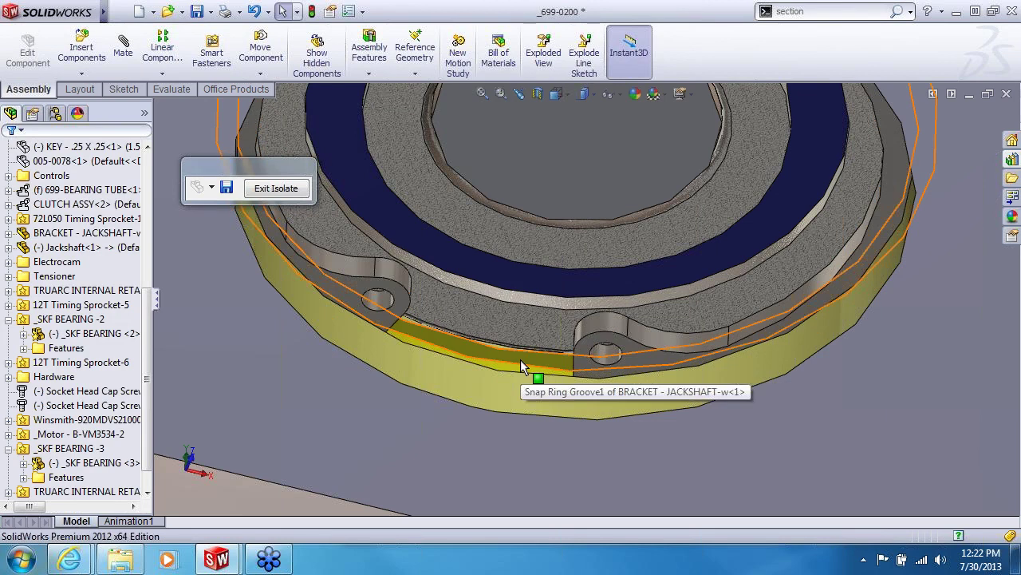
scroll(520, 359, "up", 5)
middle_click_drag(527, 353, 716, 252)
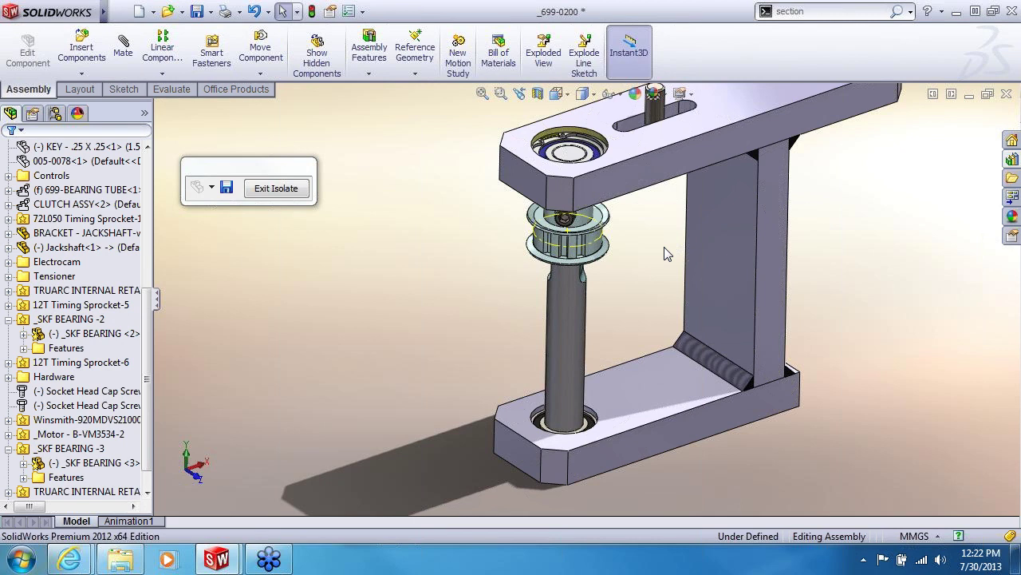
Drop a 36T Timing Sprocket from the Design Library onto the jackshaft below the small pulley.
mouse_move(662, 266)
middle_mouse_down()
mouse_move(680, 269)
mouse_move(658, 267)
middle_mouse_up()
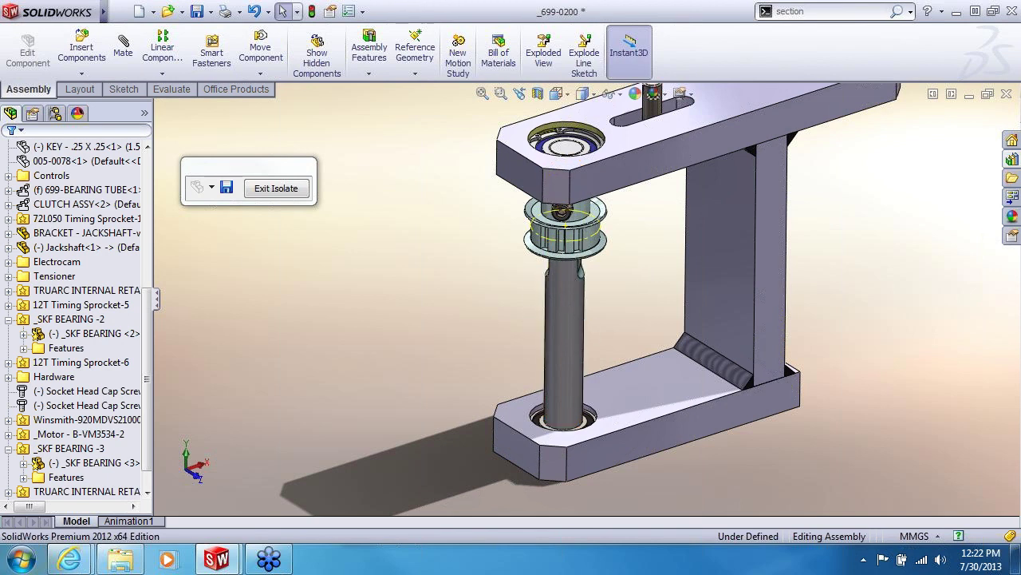
left_click(1011, 159)
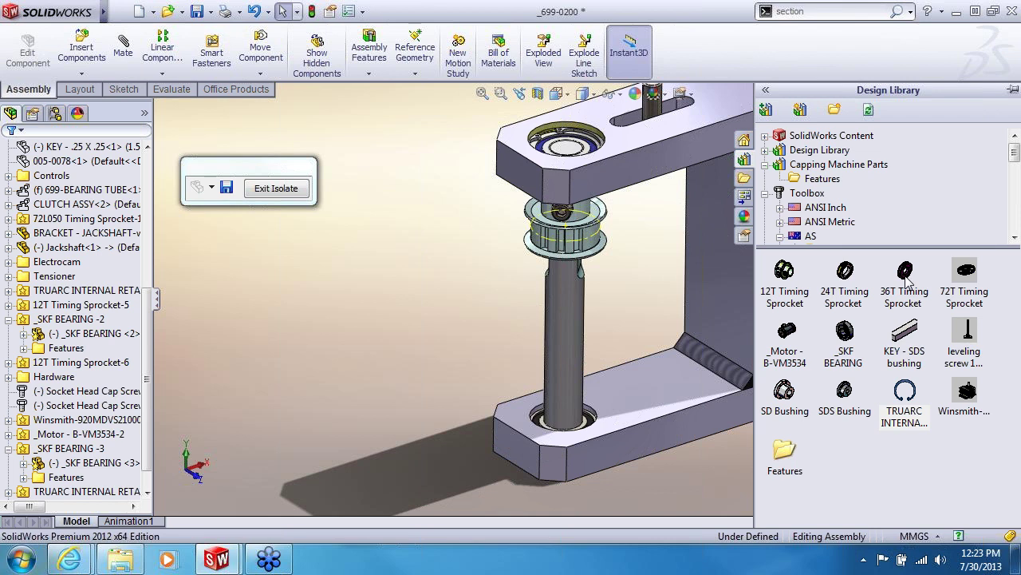
mouse_move(907, 276)
left_click_drag(905, 276, 571, 322)
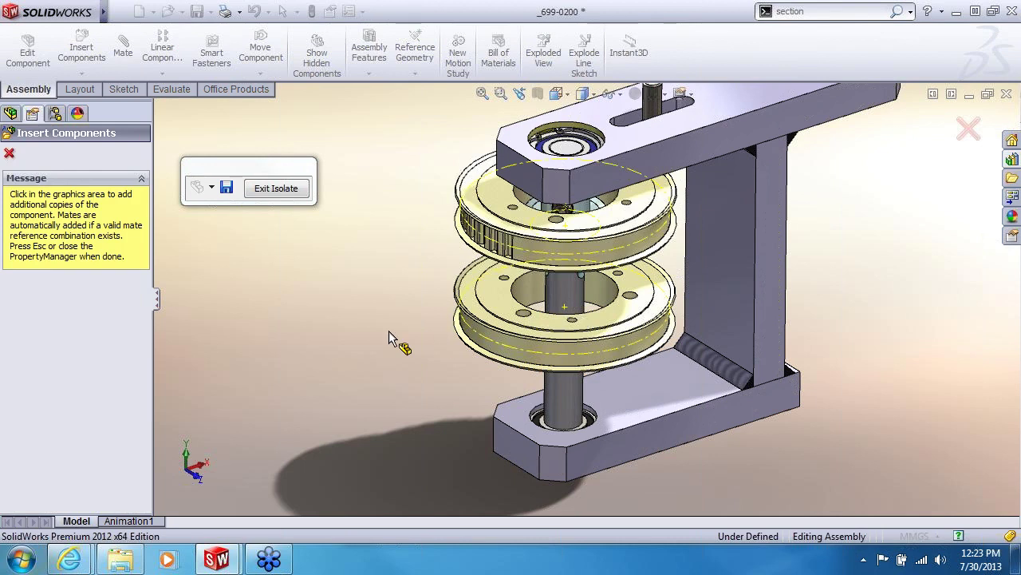
key("Escape")
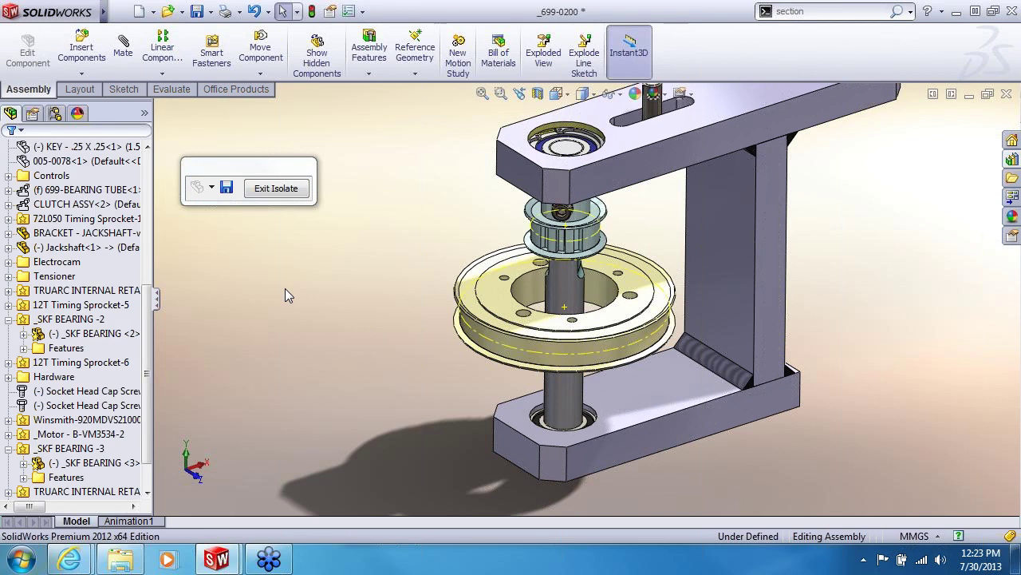
middle_click_drag(670, 304, 637, 324)
Insert the 36T sprocket's smart components: SDS bushing, hex bolts and lock washers.
right_click(507, 281)
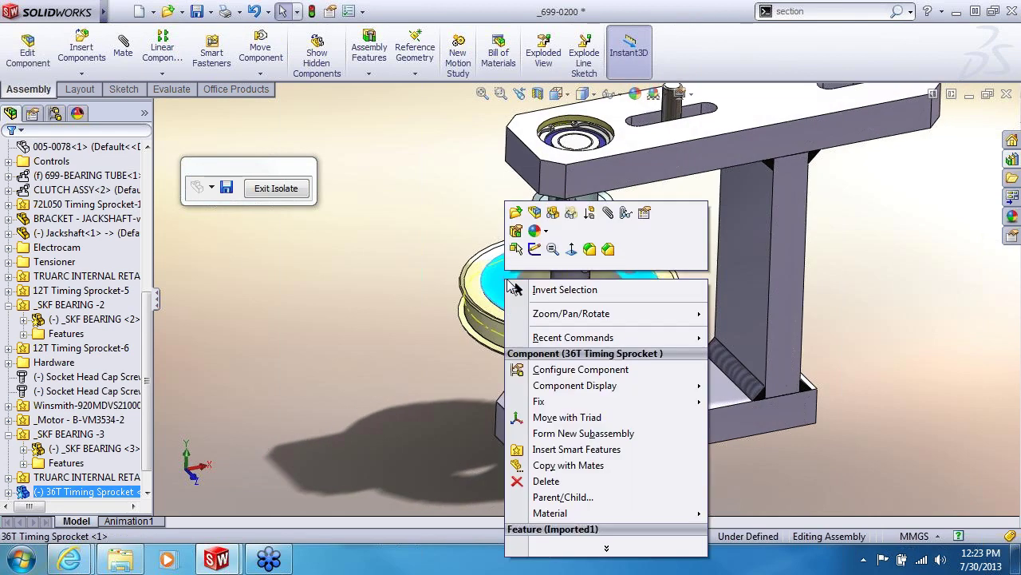
left_click(569, 451)
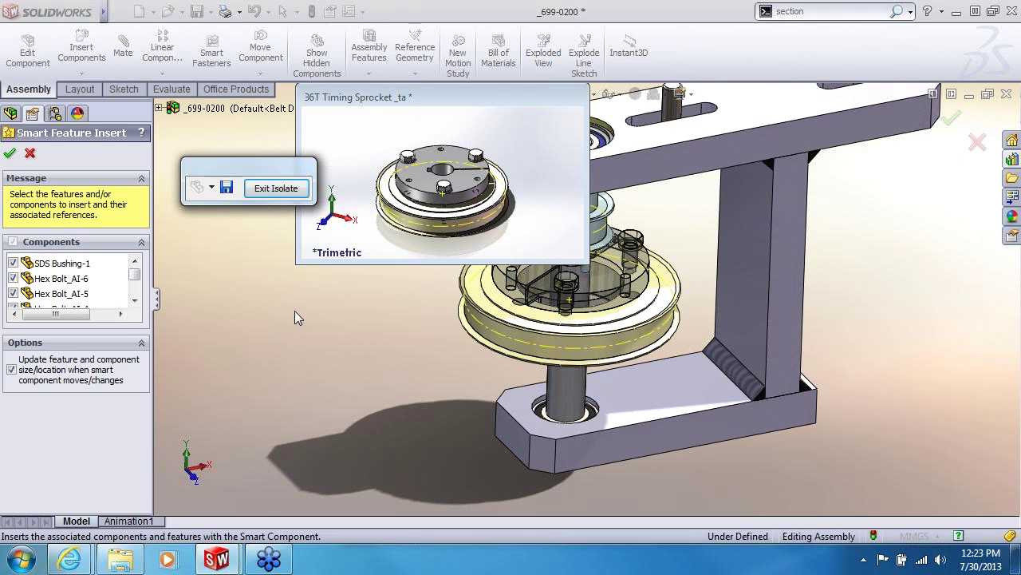
left_click(11, 154)
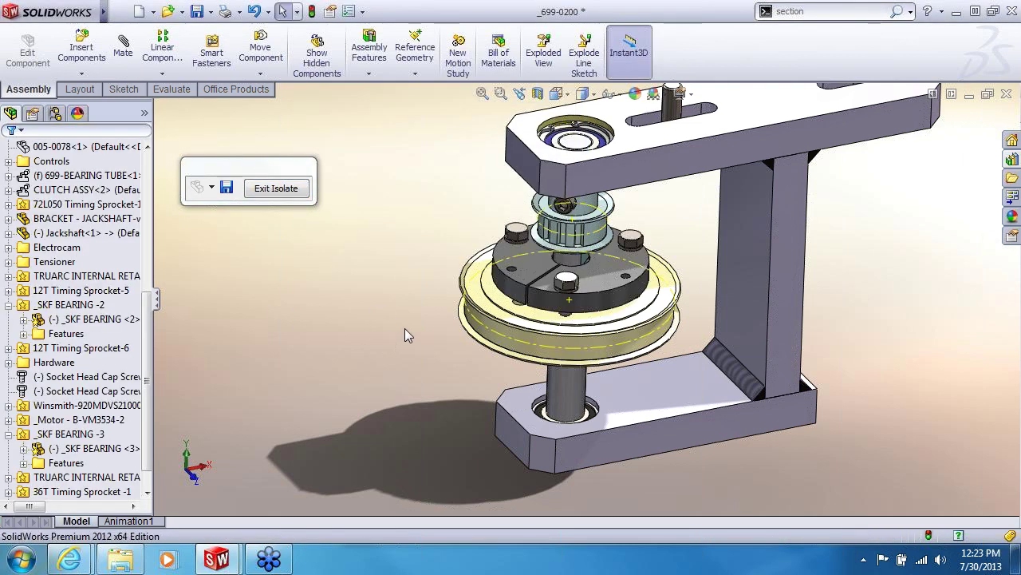
mouse_move(405, 328)
middle_mouse_down()
mouse_move(415, 244)
mouse_move(401, 290)
mouse_move(368, 274)
mouse_move(391, 304)
mouse_move(388, 329)
middle_mouse_up()
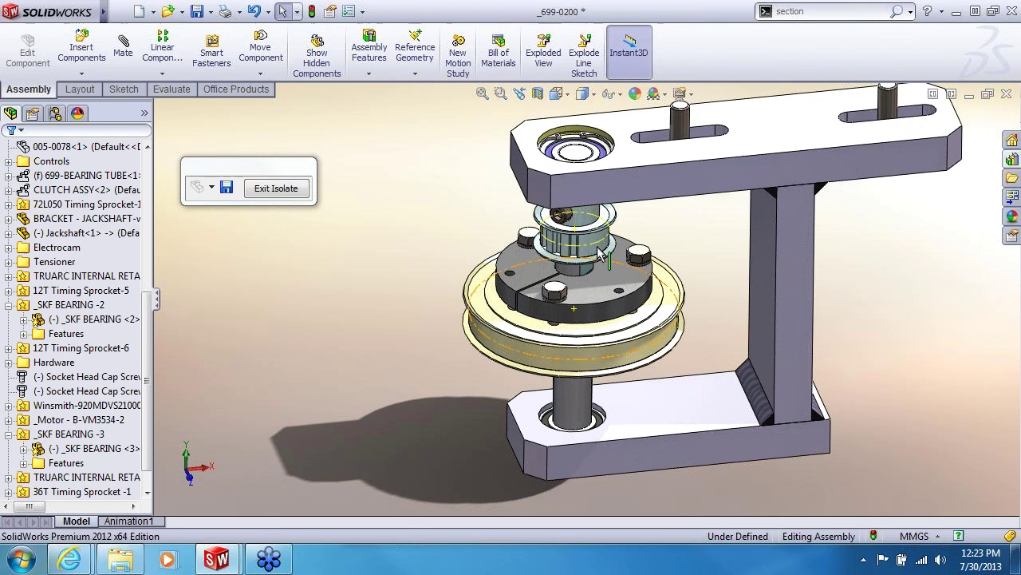
Spin the 12T sprocket and slide the SDS Bushing hub down the jackshaft.
left_click(585, 222)
left_click_drag(586, 227, 579, 227)
left_click(585, 300)
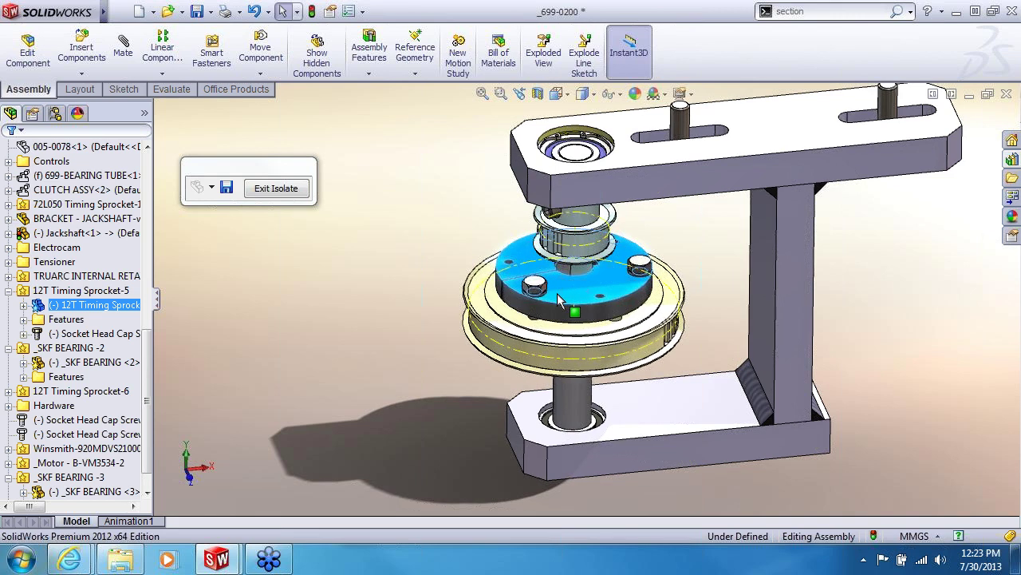
left_click_drag(585, 300, 590, 329)
left_click_drag(583, 239, 583, 263)
Insert the SDS bushing's Keyway smart feature and key, referencing the jackshaft's cylindrical face.
right_click(591, 319)
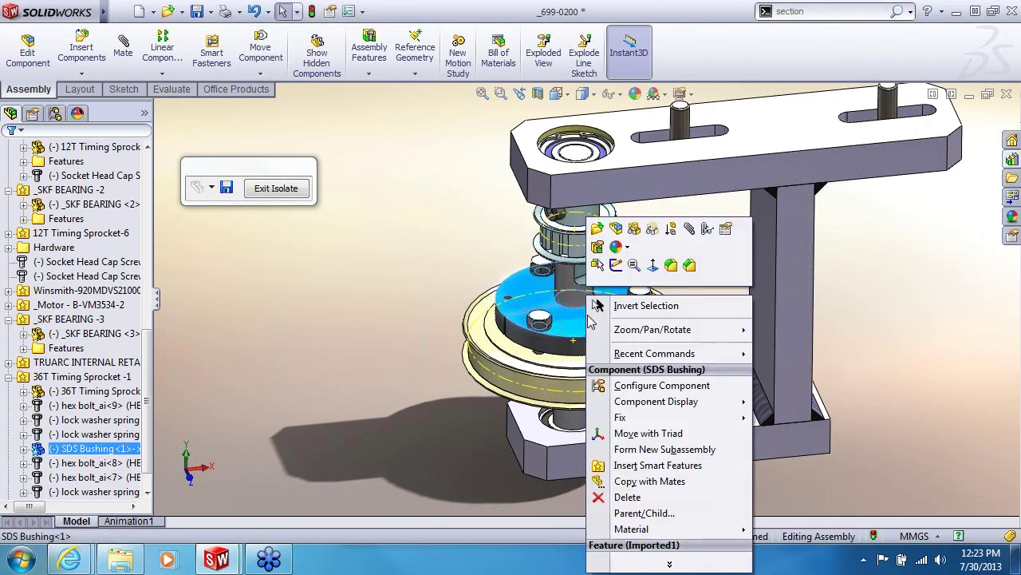
left_click(657, 464)
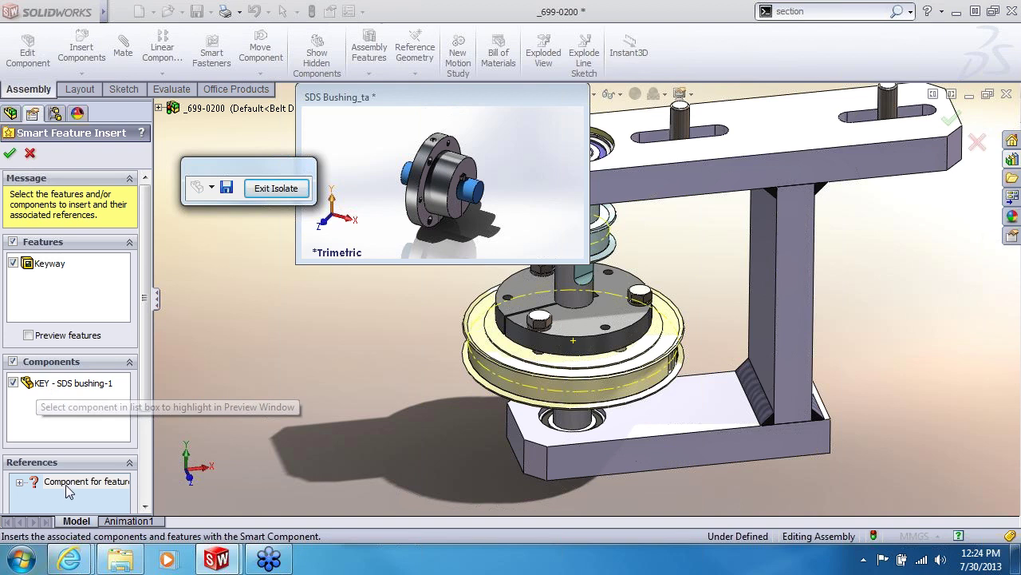
left_click(477, 193)
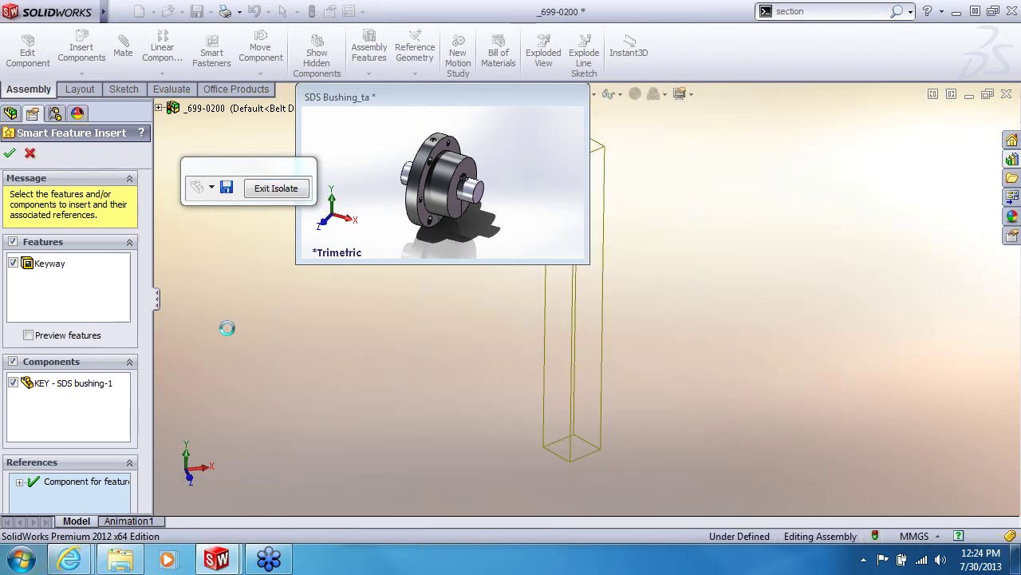
middle_click_drag(383, 324, 549, 324)
scroll(549, 323, "down", 3)
scroll(549, 323, "down", 3)
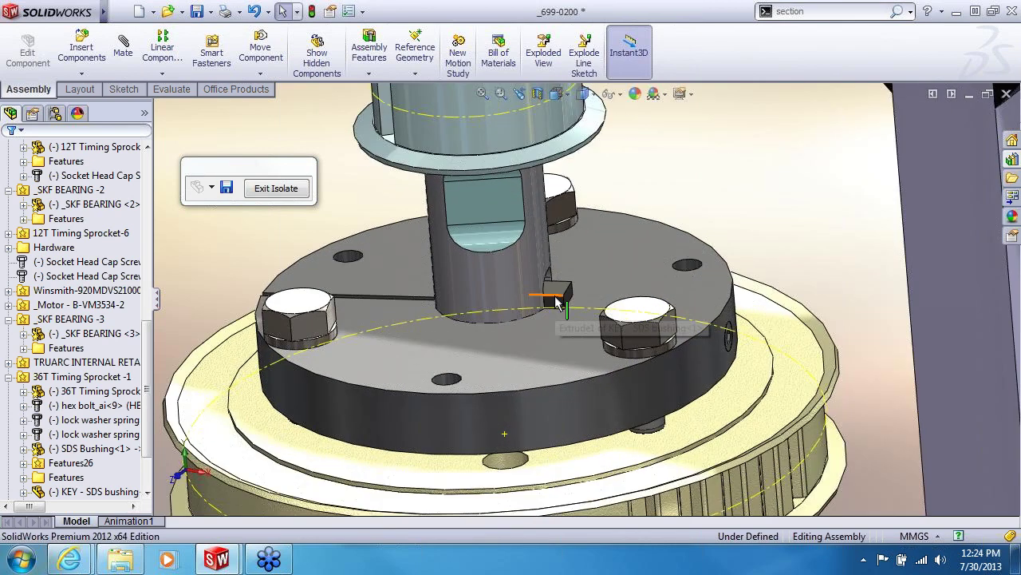
Reorient the view and turn the bushing plate to expose the key, undoing an accidental move.
scroll(530, 292, "up", 1)
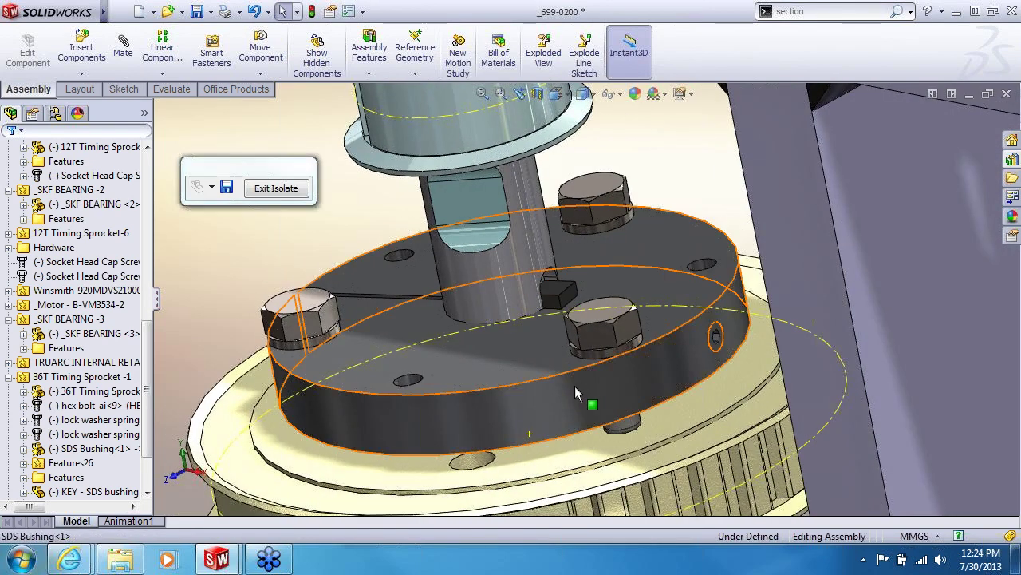
left_click(550, 391)
middle_click_drag(550, 391, 345, 383)
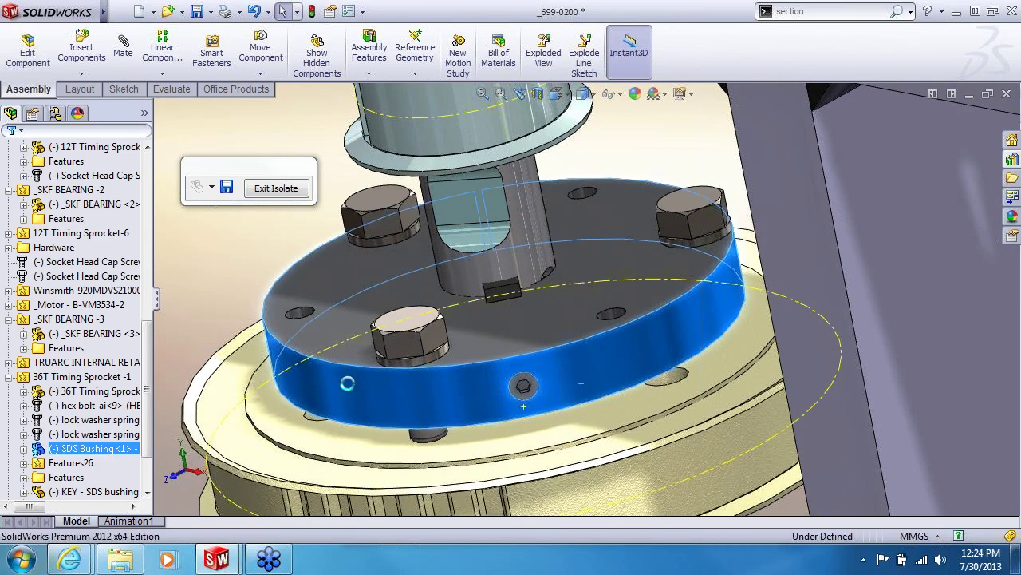
middle_click_drag(486, 365, 515, 271)
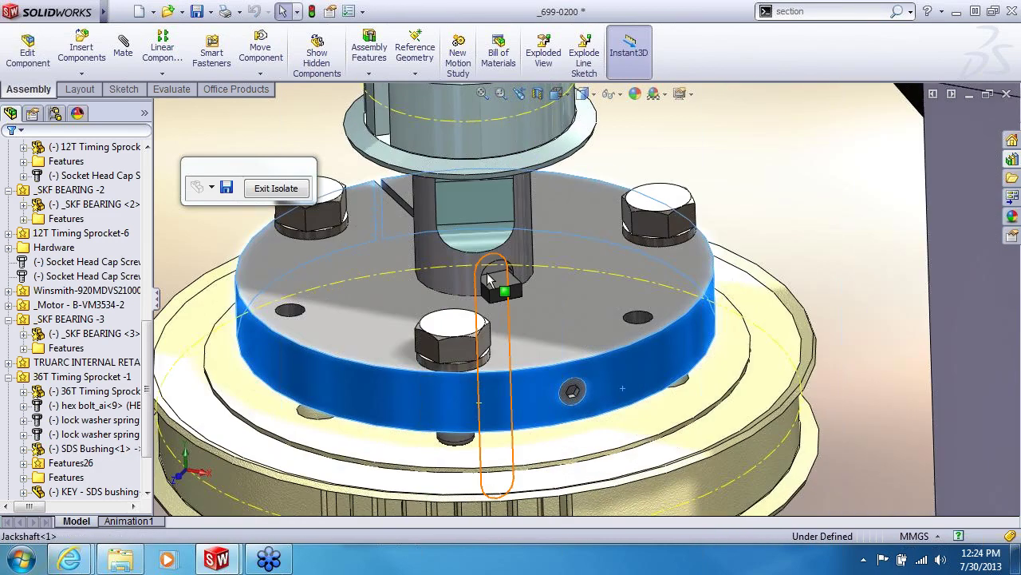
scroll(554, 319, "up", 5)
left_click_drag(576, 343, 572, 344)
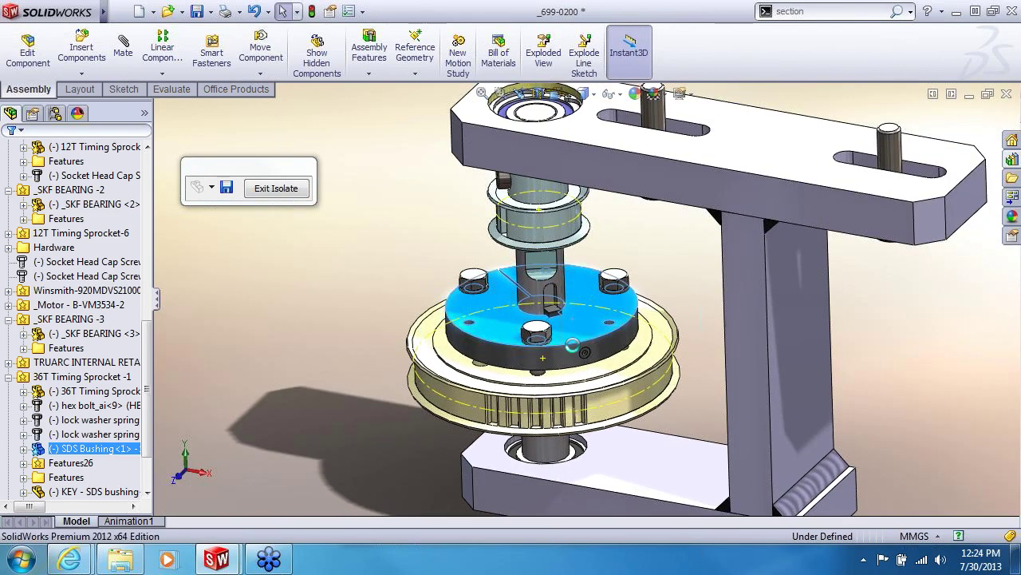
key("ctrl+z")
scroll(561, 327, "down", 4)
scroll(545, 307, "up", 5)
middle_click_drag(395, 281, 519, 315)
left_click_drag(536, 325, 435, 272)
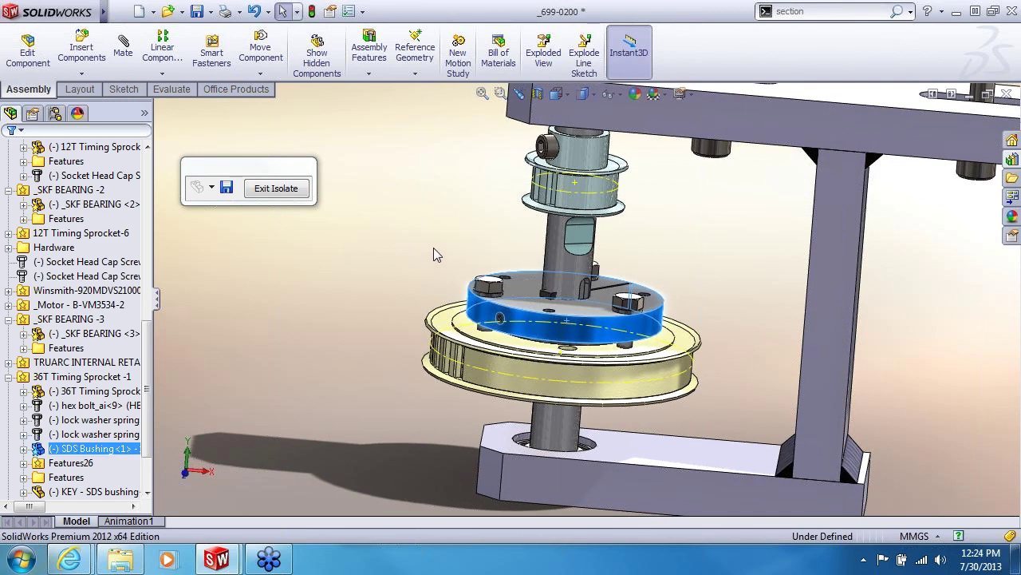
scroll(433, 255, "down", 4)
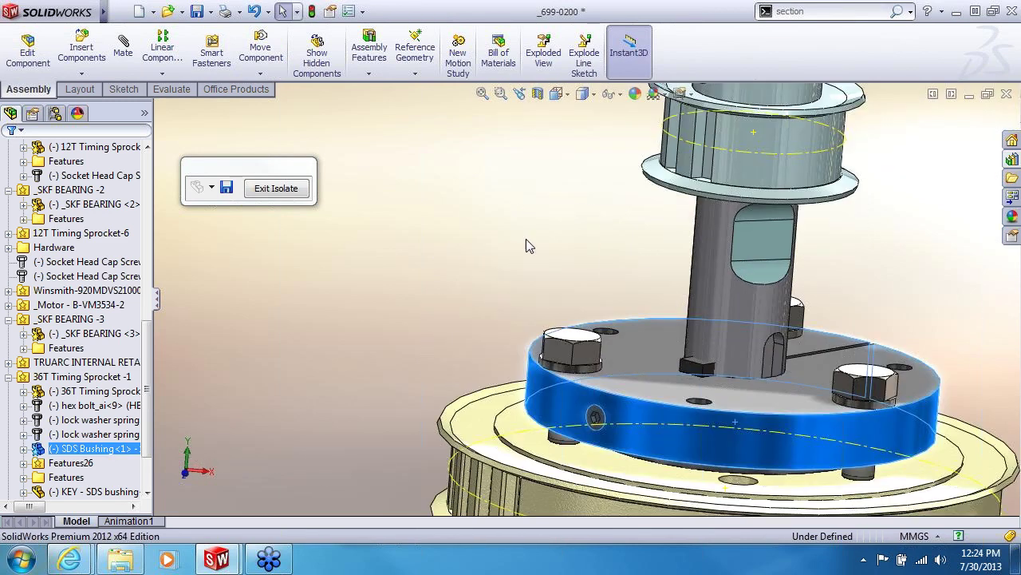
Mate the key perpendicular to the jackshaft's flat cut face.
left_click(691, 371)
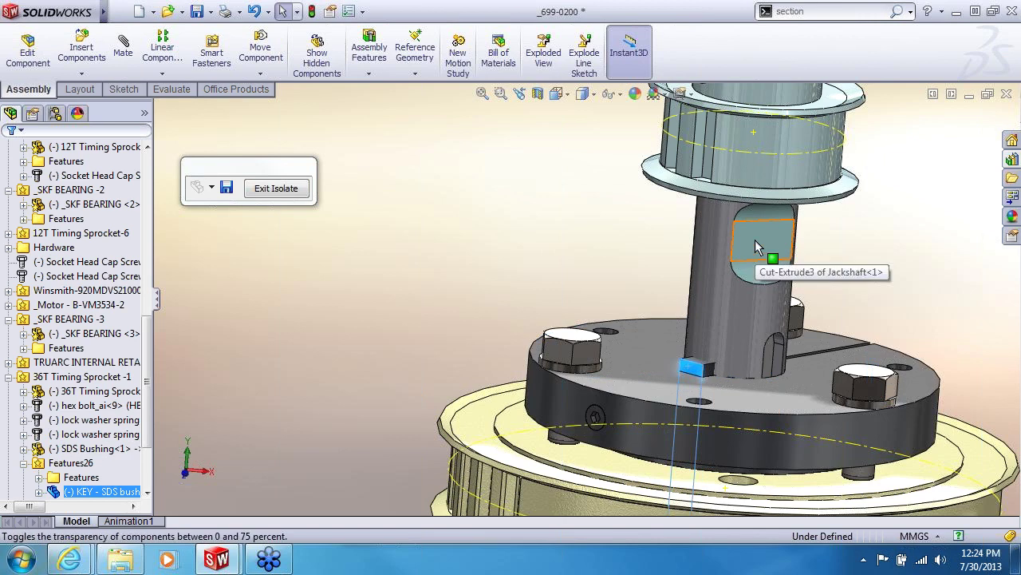
left_click(756, 242)
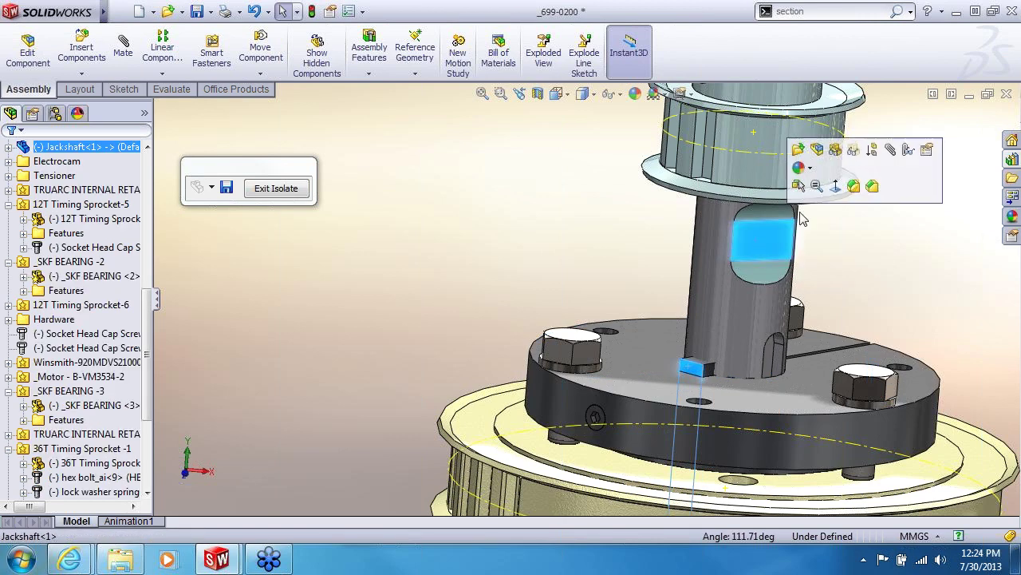
left_click(890, 150)
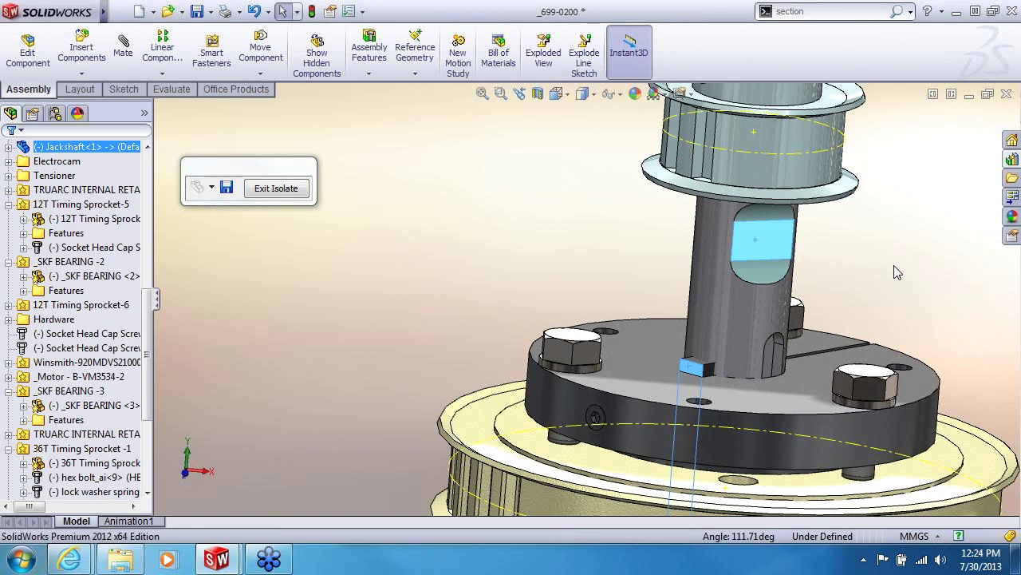
left_click(808, 247)
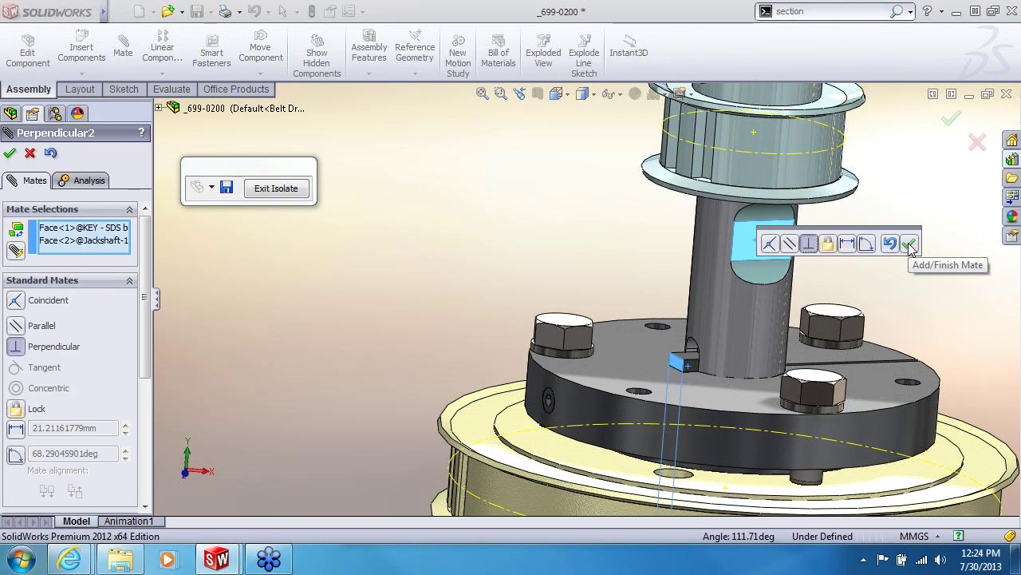
left_click(910, 244)
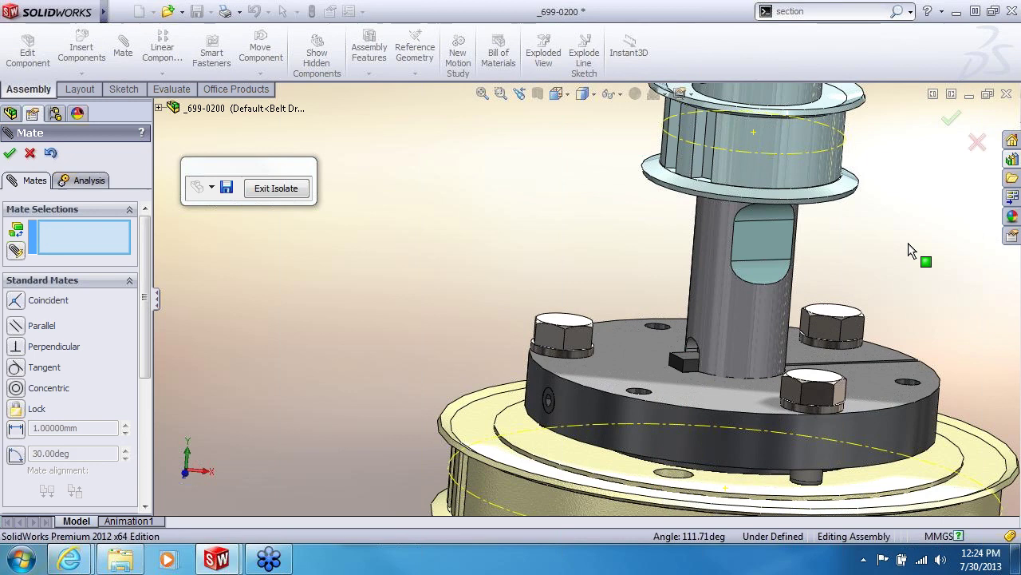
left_click(9, 153)
left_click_drag(667, 397, 670, 405)
key("Escape")
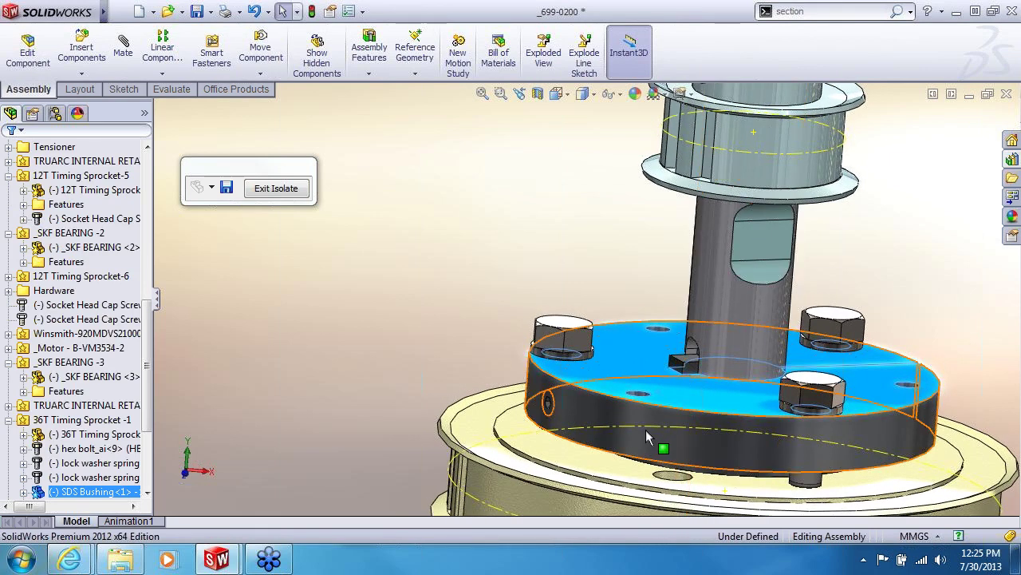
Spin the 12T sprocket about the jackshaft.
scroll(738, 343, "up", 3)
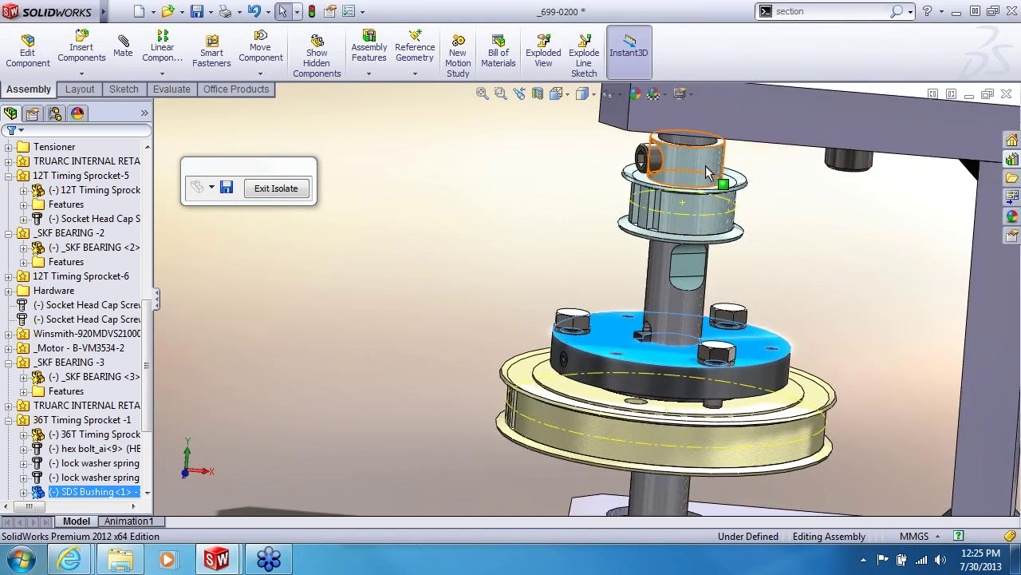
left_click_drag(672, 177, 717, 190)
left_click(491, 272)
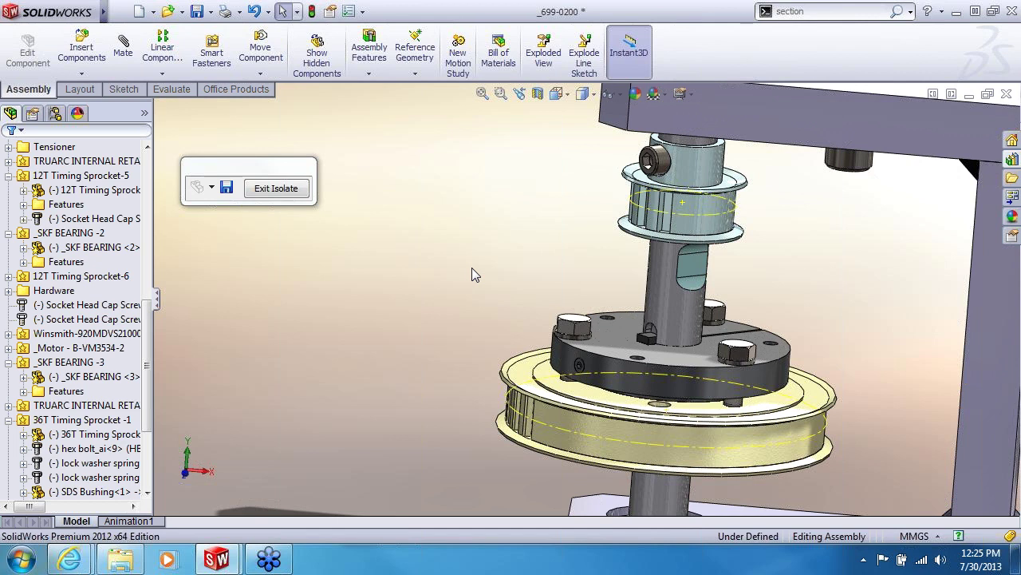
Exit Isolate to show the full drive base beside the Winsmith speed reducer.
scroll(471, 260, "up", 3)
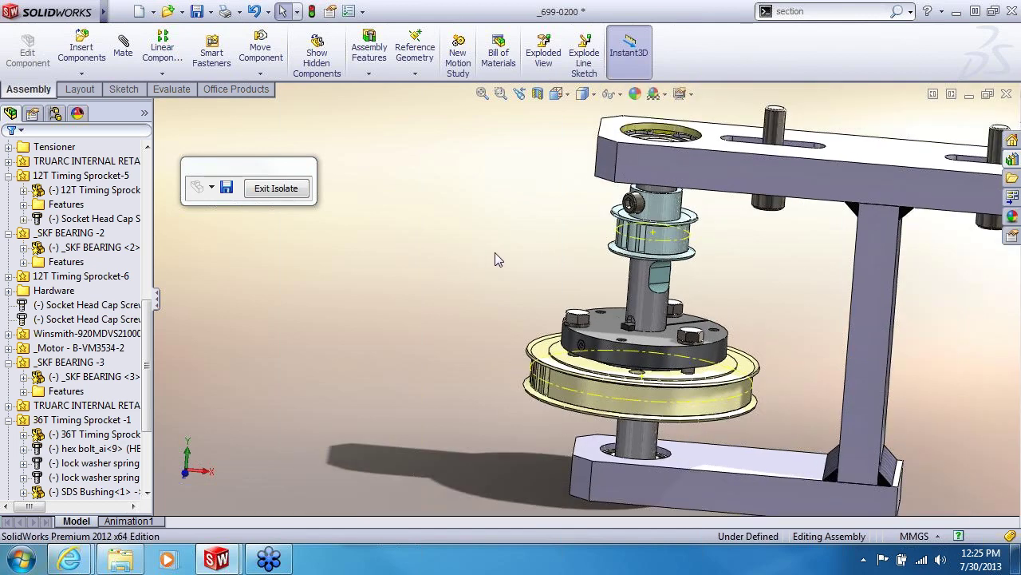
left_click(276, 187)
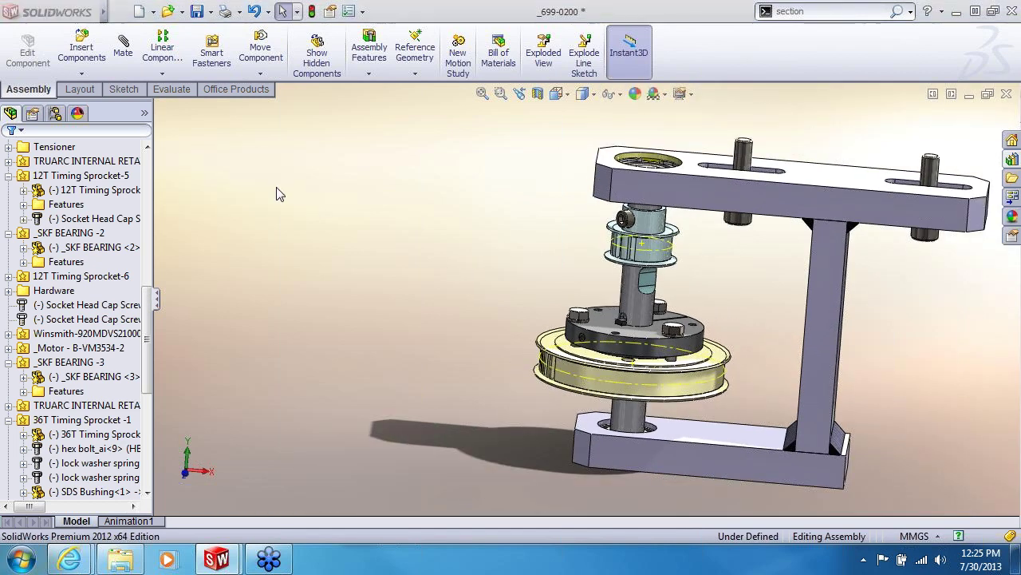
middle_click_drag(534, 293, 479, 319)
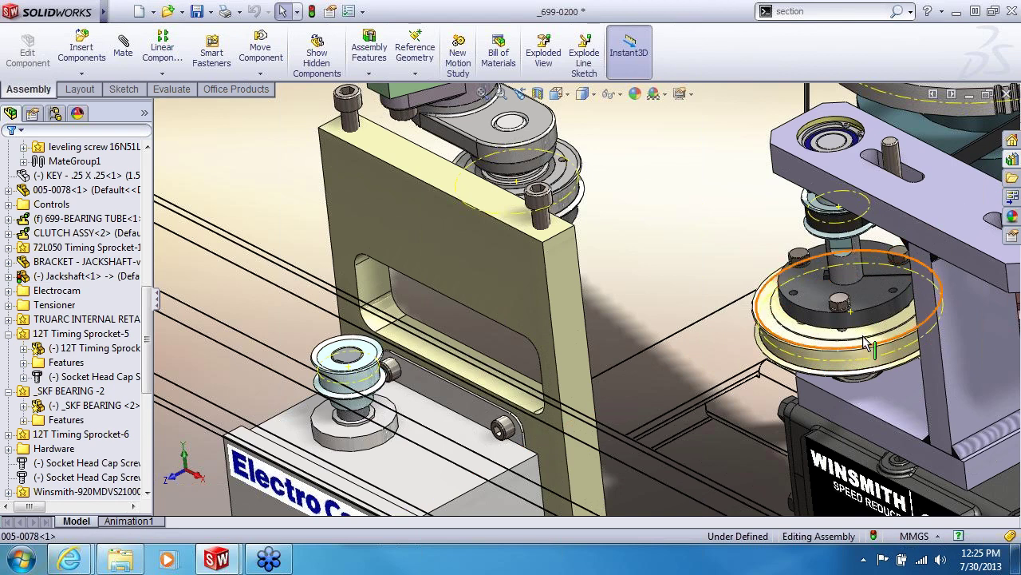
Mate the 36T sprocket's sketch plane coincident with the 24T tensioner sprocket's sketch.
left_click(863, 297)
left_click_drag(863, 297, 908, 300)
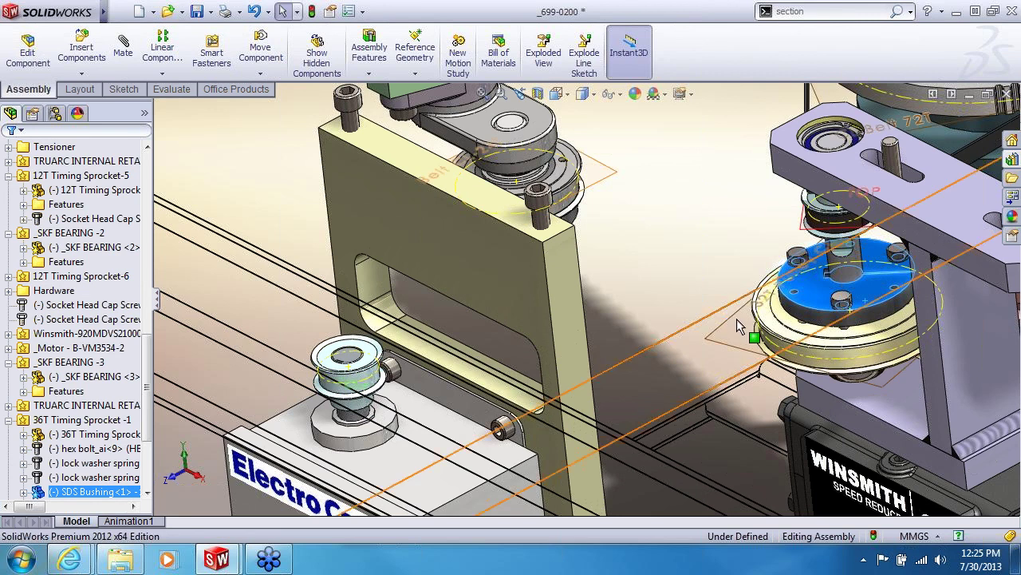
left_click(730, 318)
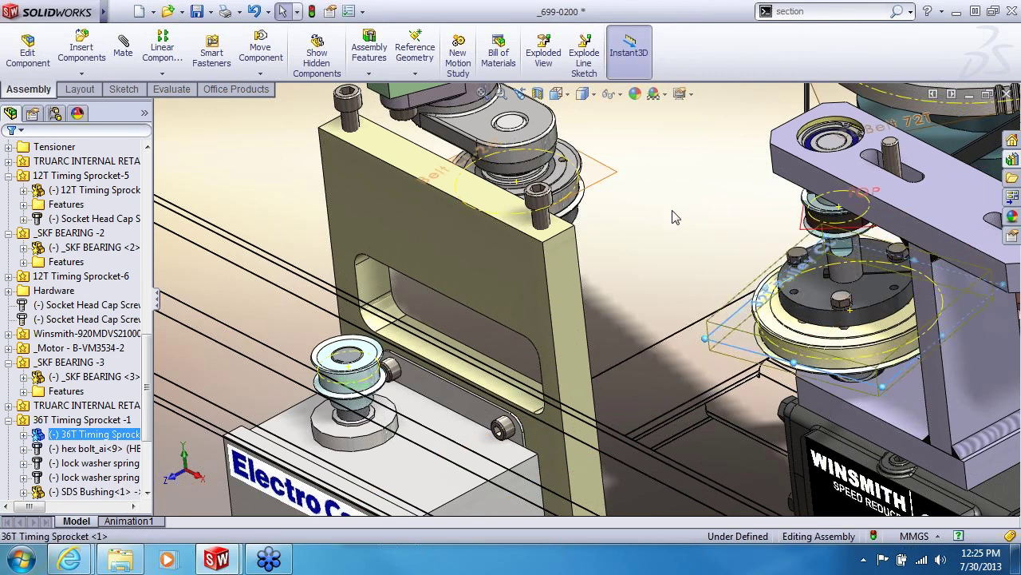
left_click(605, 182, "ctrl")
left_click(647, 106)
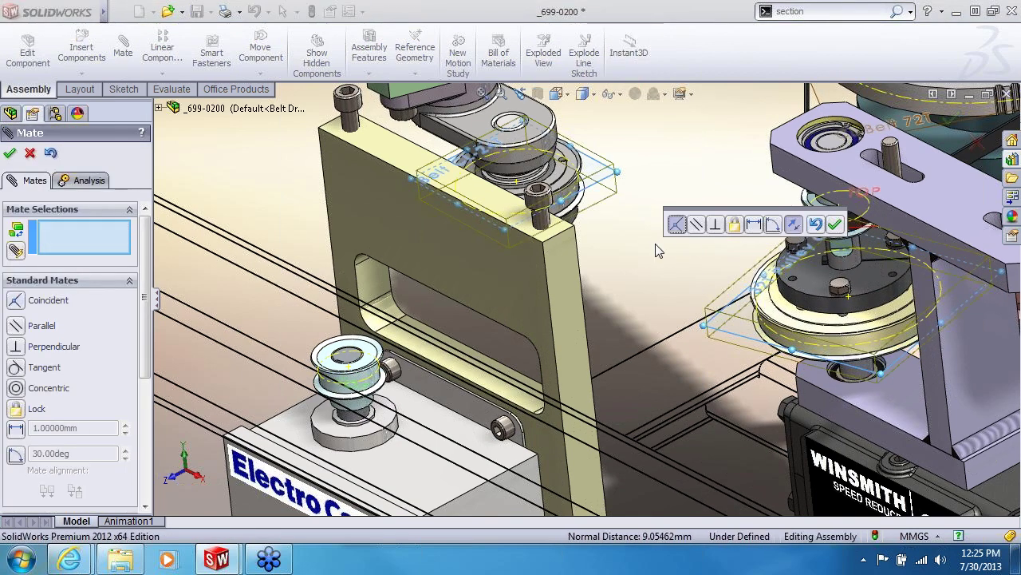
key("Return")
middle_click_drag(656, 246, 511, 247)
left_click(10, 152)
Select the TENSIONER SPACER component in the tree.
left_click(64, 173)
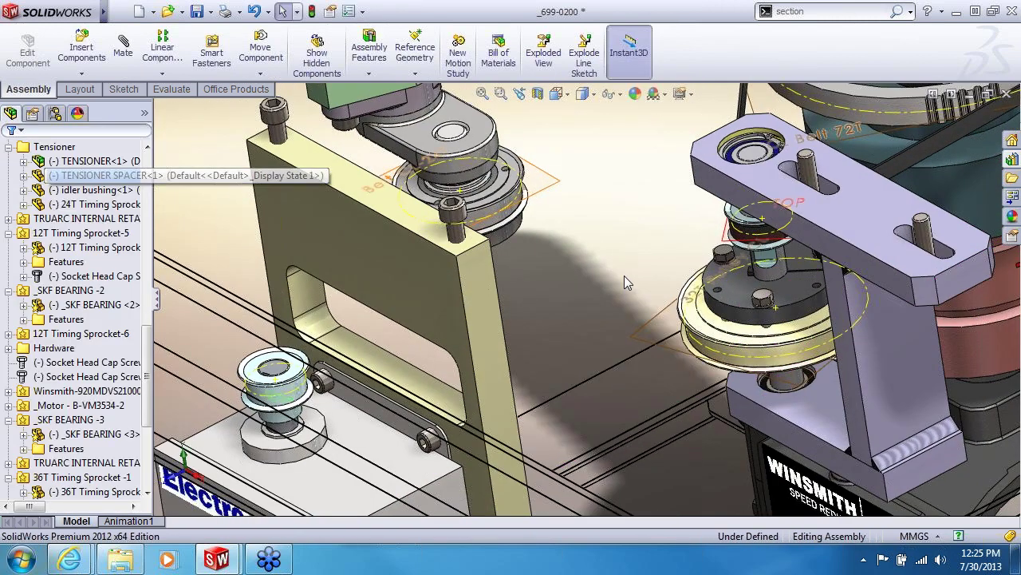
scroll(632, 274, "up", 2)
scroll(632, 274, "up", 1)
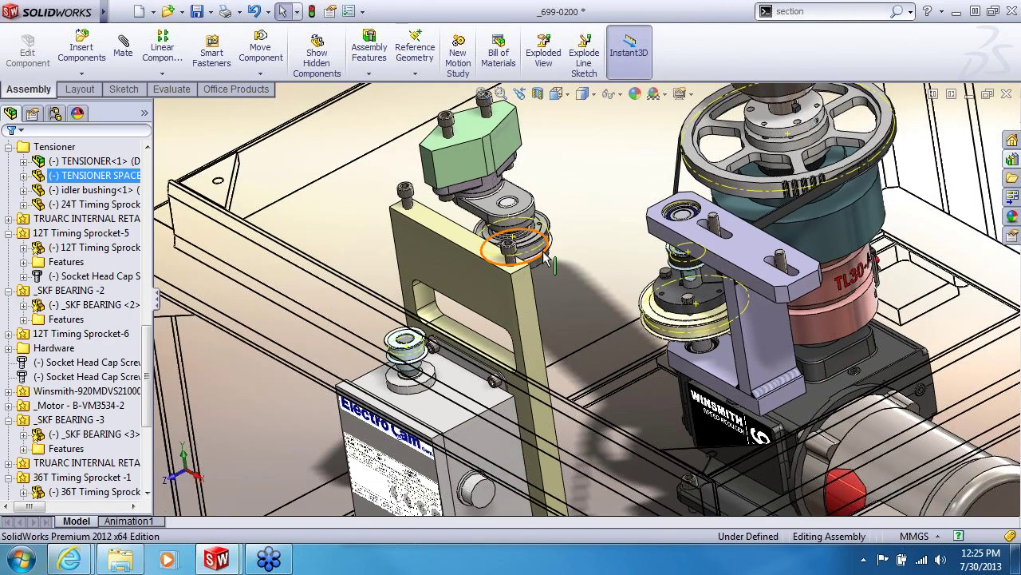
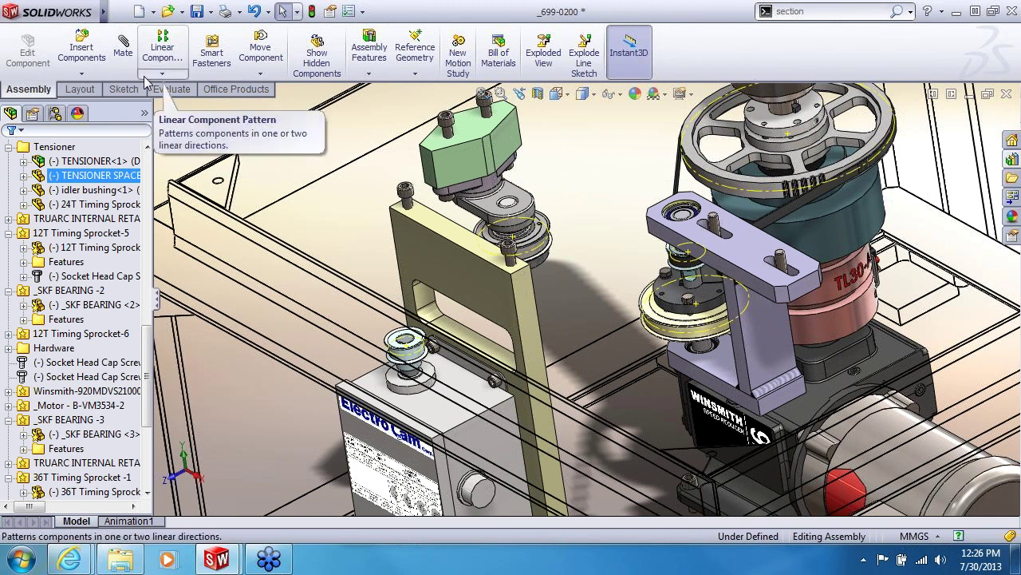
Search commands for 'belt' and launch Belt/Chain from the Assembly Features list.
left_click(809, 11)
type("belt")
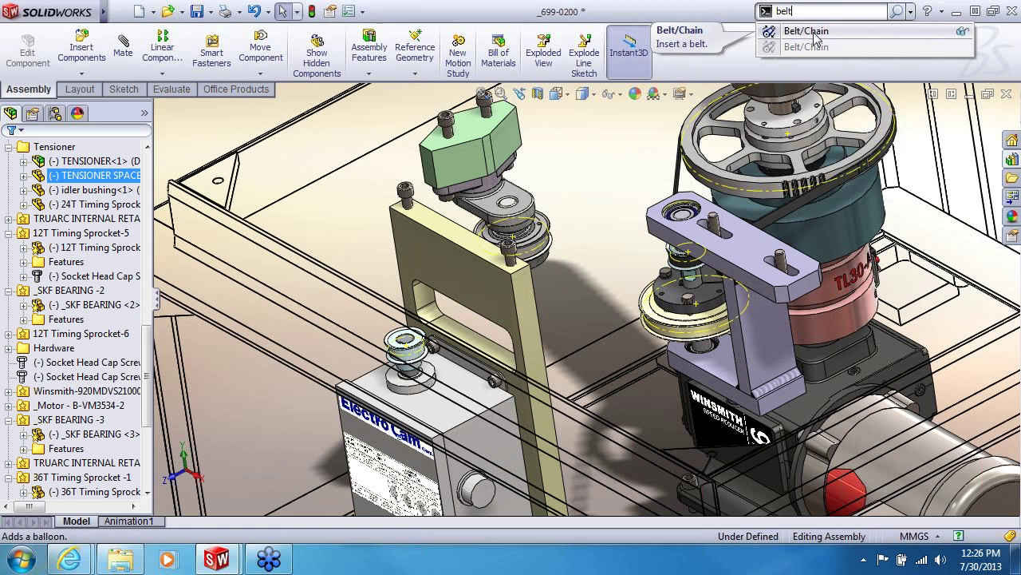
left_click(963, 37)
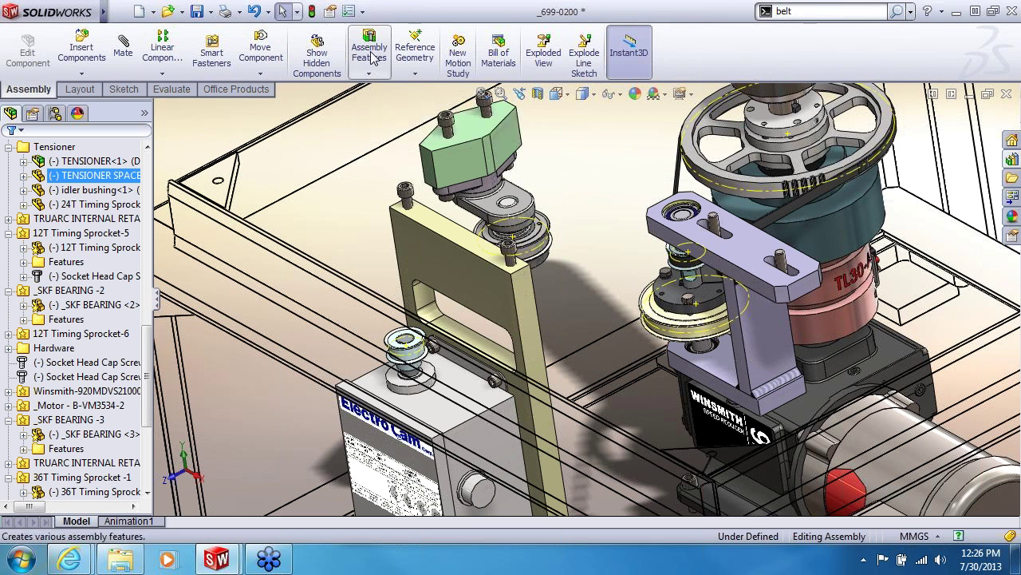
left_click(372, 56)
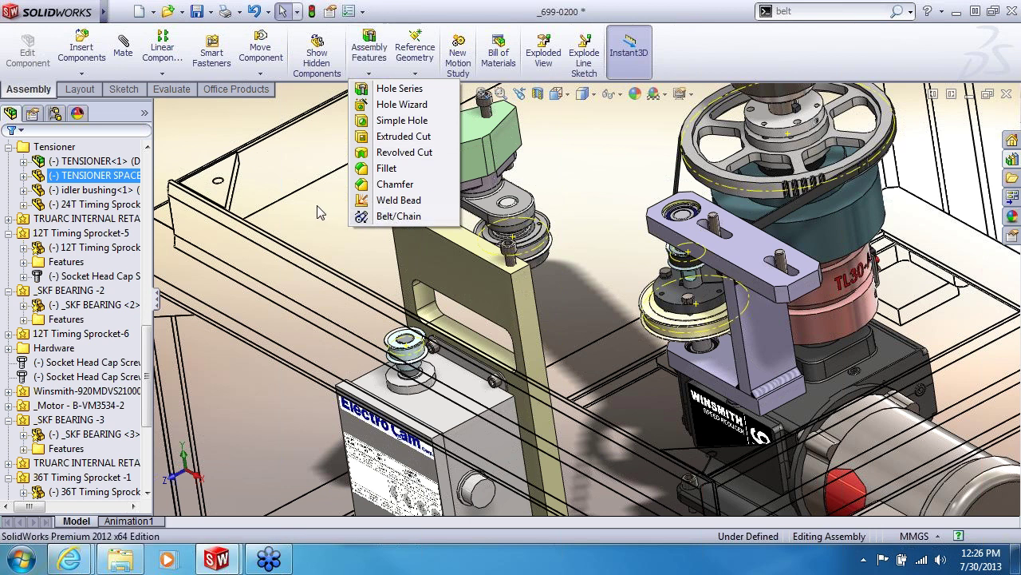
left_click(375, 217)
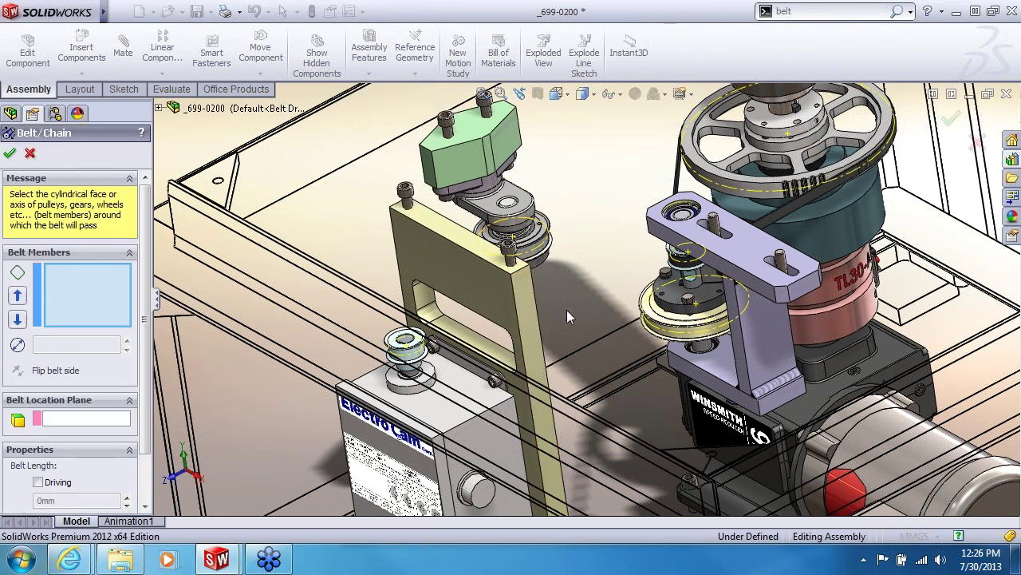
Pick the upper 24T sprocket, right 36T pulley and small lower-left pulley as belt members.
left_click(540, 248)
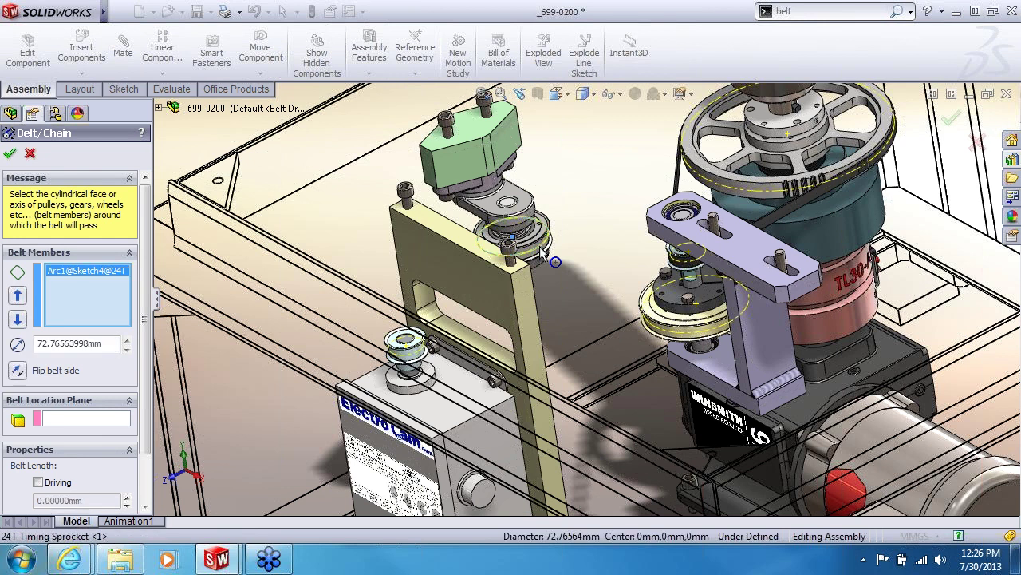
left_click(665, 334)
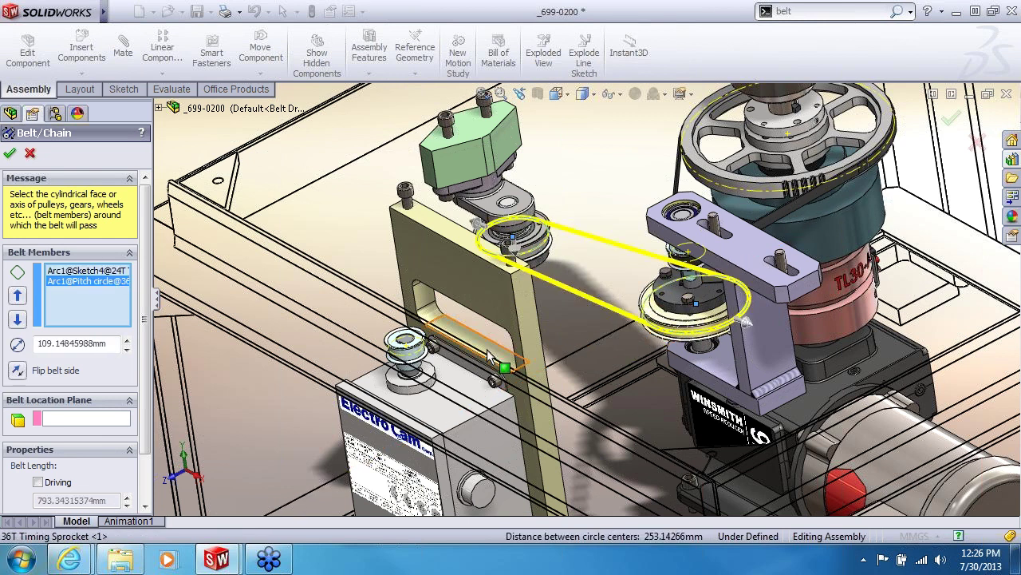
left_click(429, 367)
middle_click_drag(429, 368, 495, 343)
scroll(558, 328, "down", 3)
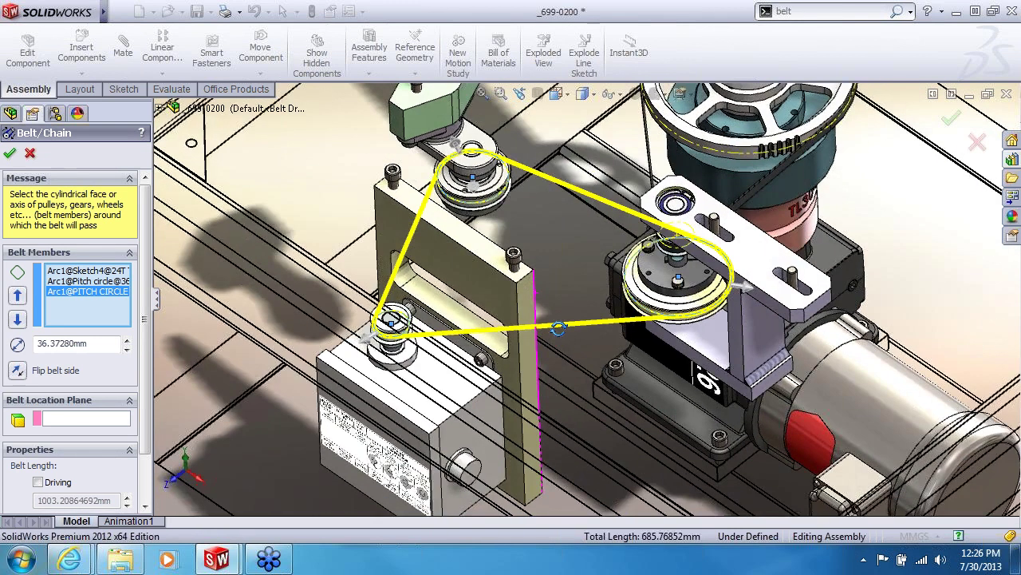
middle_click_drag(558, 328, 547, 191)
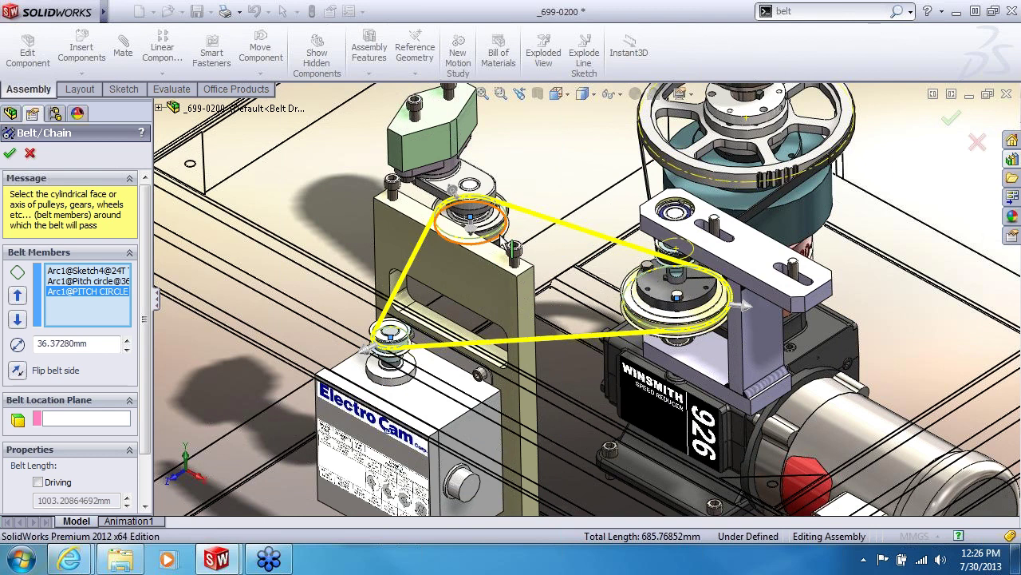
Review each belt member's entry and diameter in the Belt/Chain property panel.
left_click(84, 281)
left_click(78, 292)
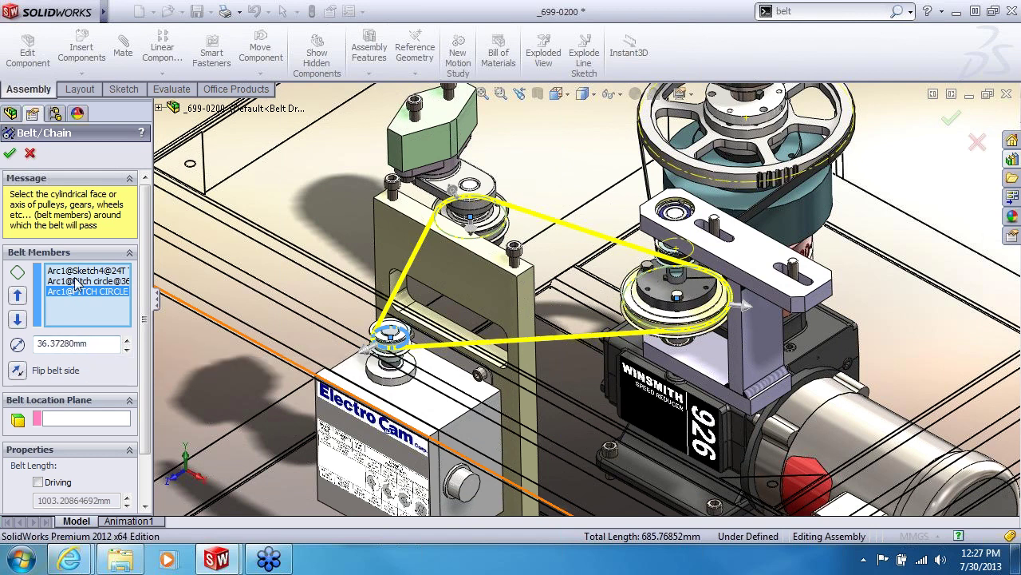
left_click(74, 280)
left_click(69, 272)
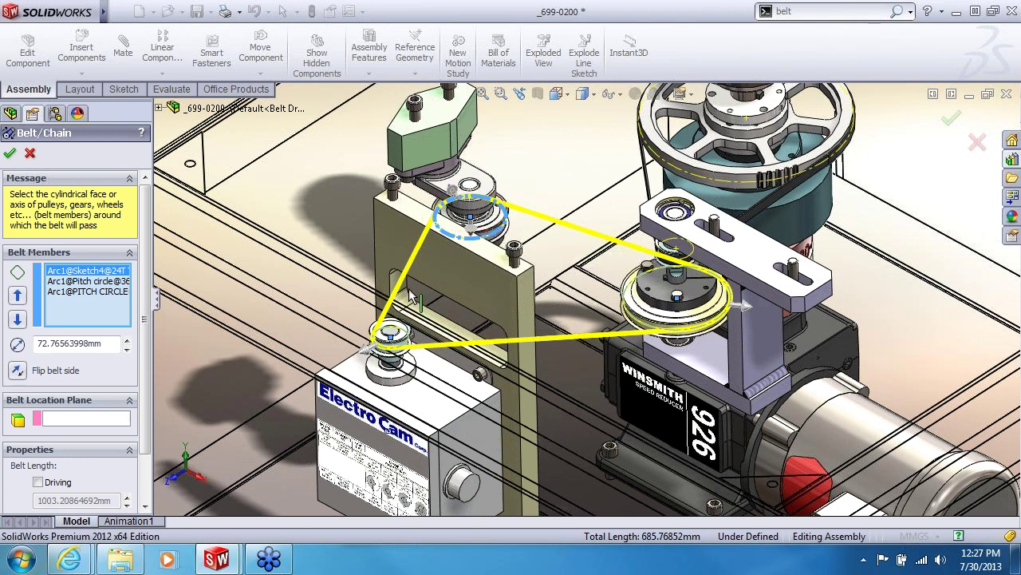
scroll(144, 337, "down", 3)
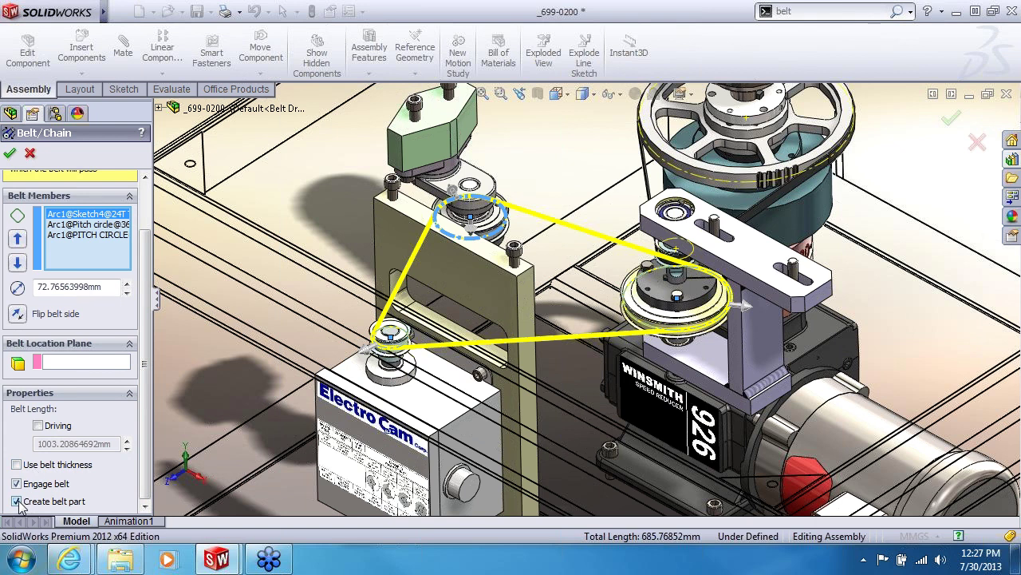
scroll(147, 469, "up", 3)
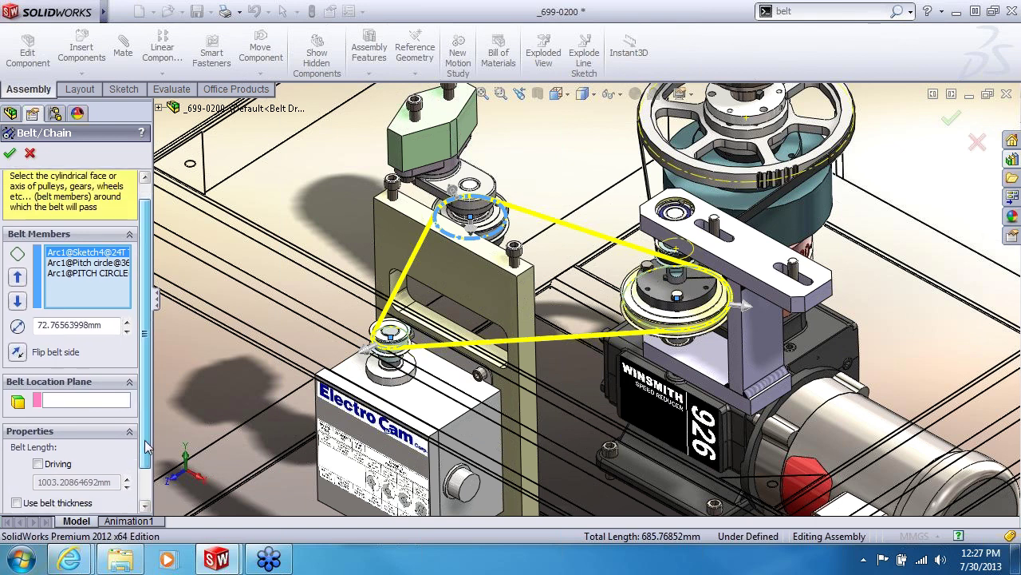
scroll(144, 463, "down", 1)
scroll(146, 451, "up", 2)
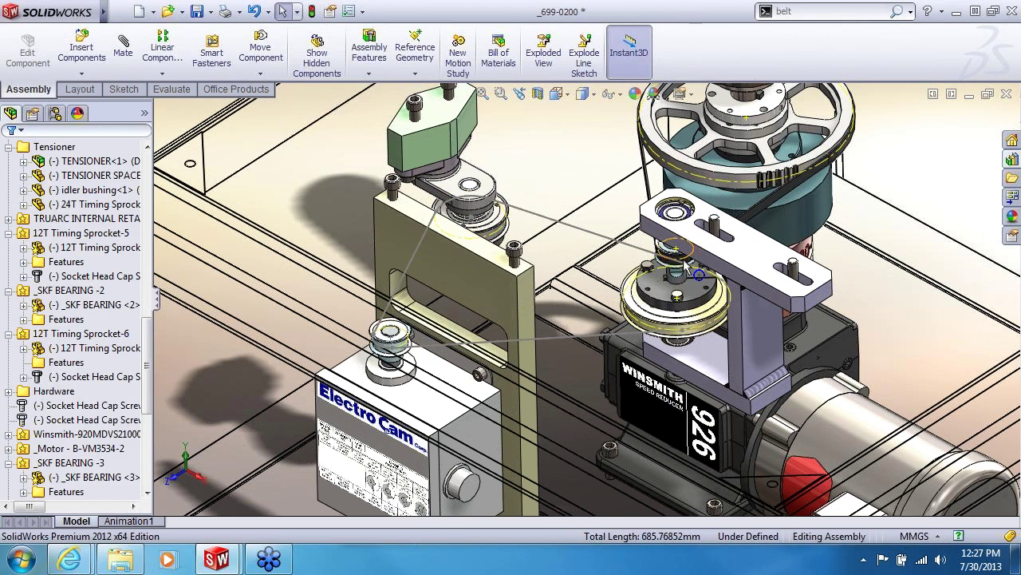
Drag the tensioner spacer block to swing the tensioner arm, shortening the belt to about 932.5 mm.
left_click_drag(146, 367, 145, 407)
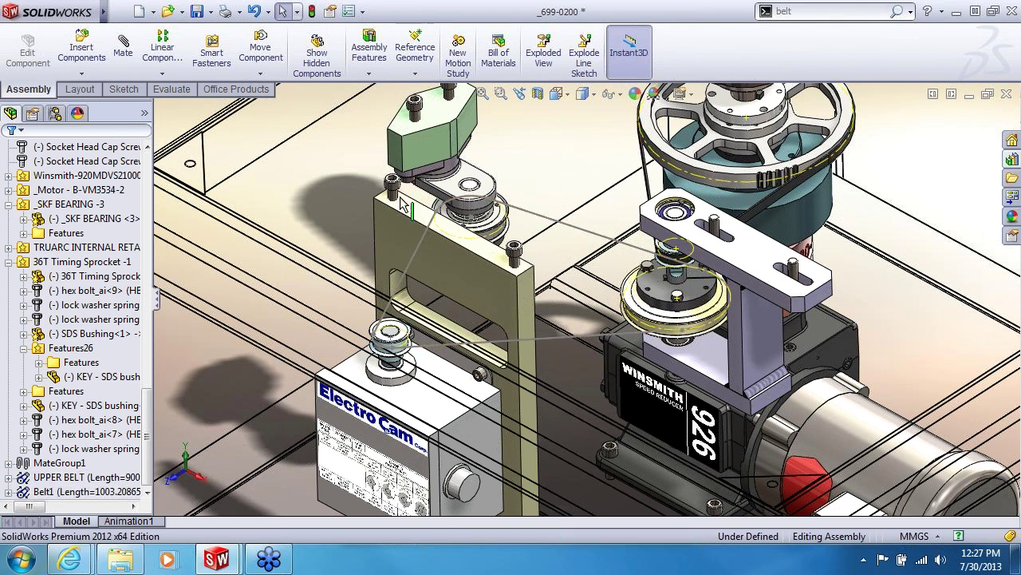
mouse_move(535, 194)
middle_mouse_down()
mouse_move(553, 204)
mouse_move(519, 195)
middle_mouse_up()
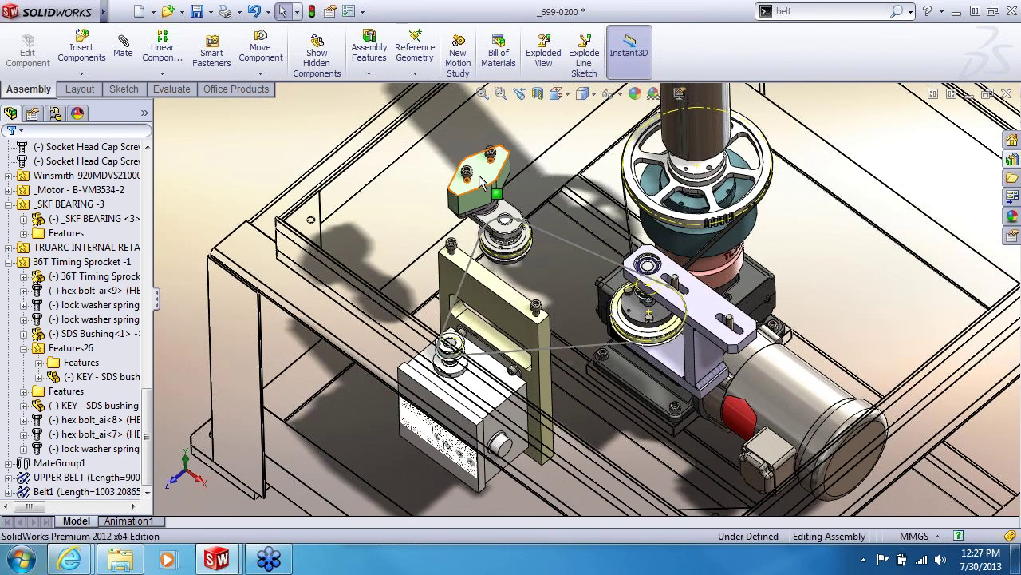
left_click(491, 194)
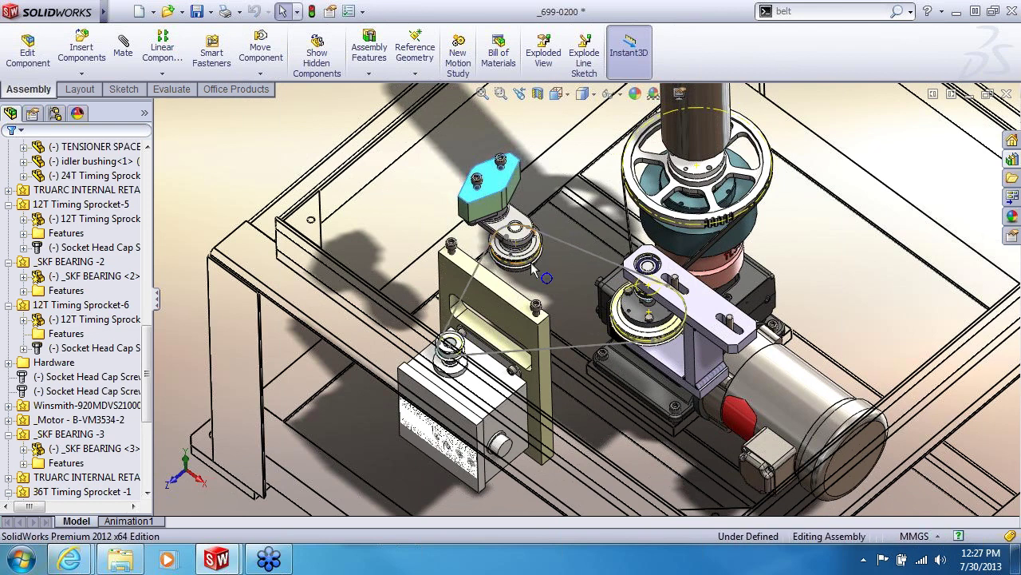
middle_click_drag(541, 255, 511, 200)
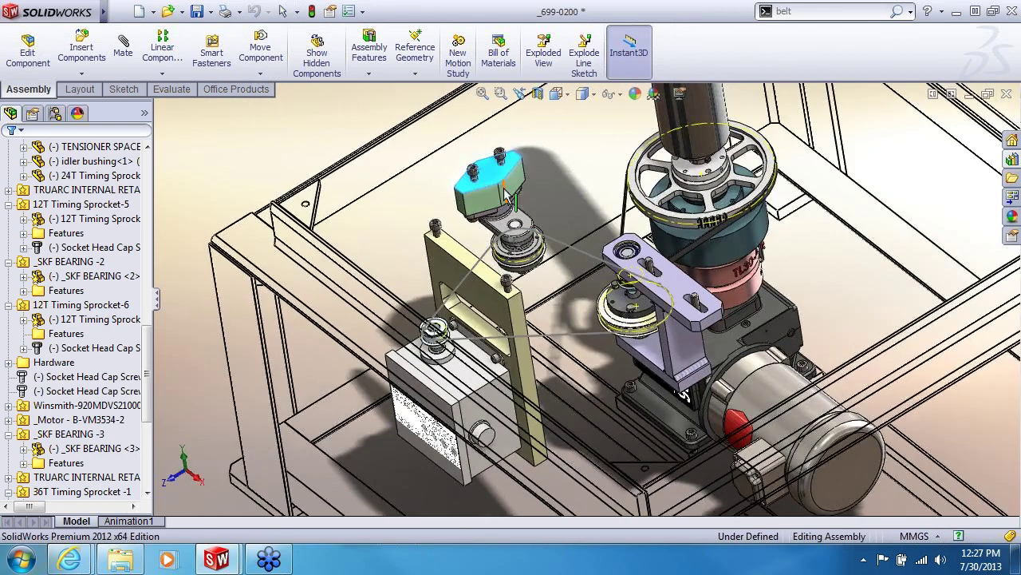
left_click_drag(495, 182, 463, 200)
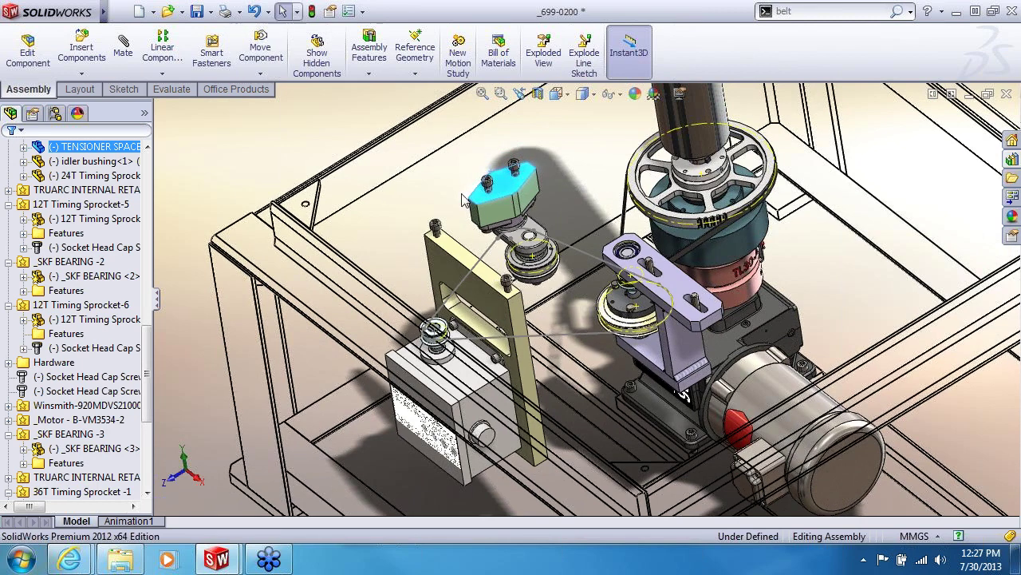
middle_click_drag(489, 230, 137, 269)
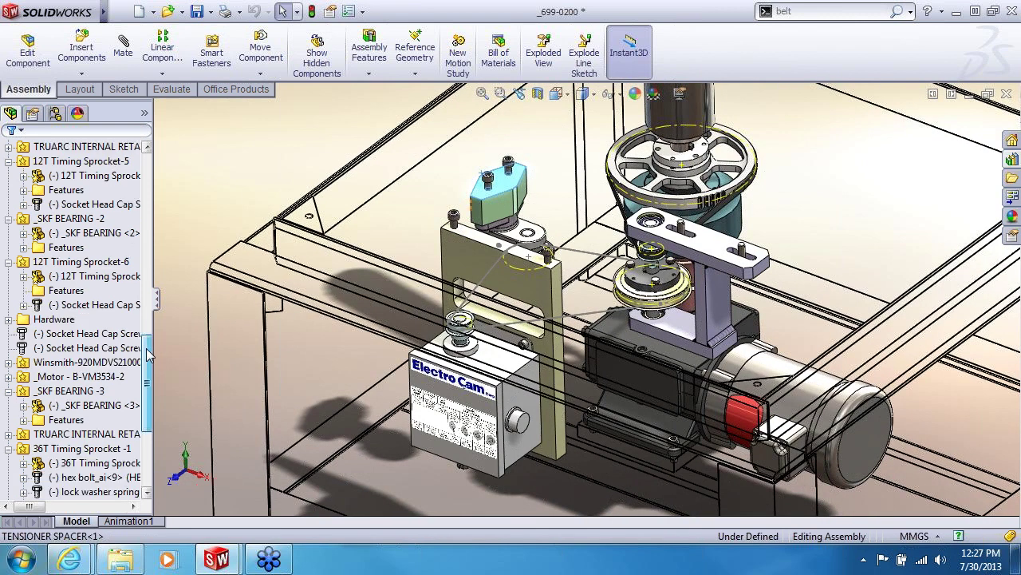
scroll(96, 359, "down", 5)
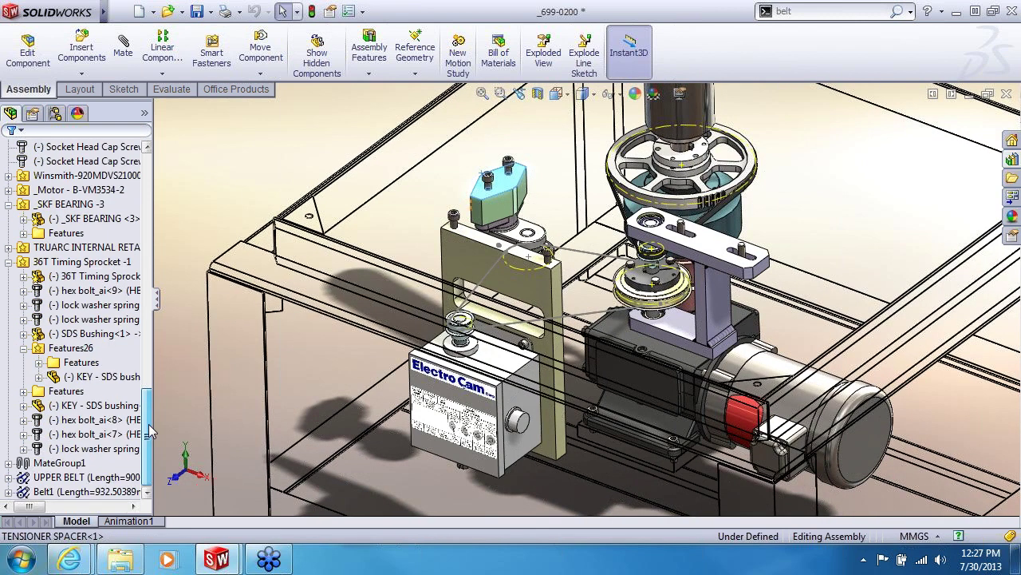
Edit the Belt1-3 belt part in context from under the Belt1 feature.
right_click(44, 494)
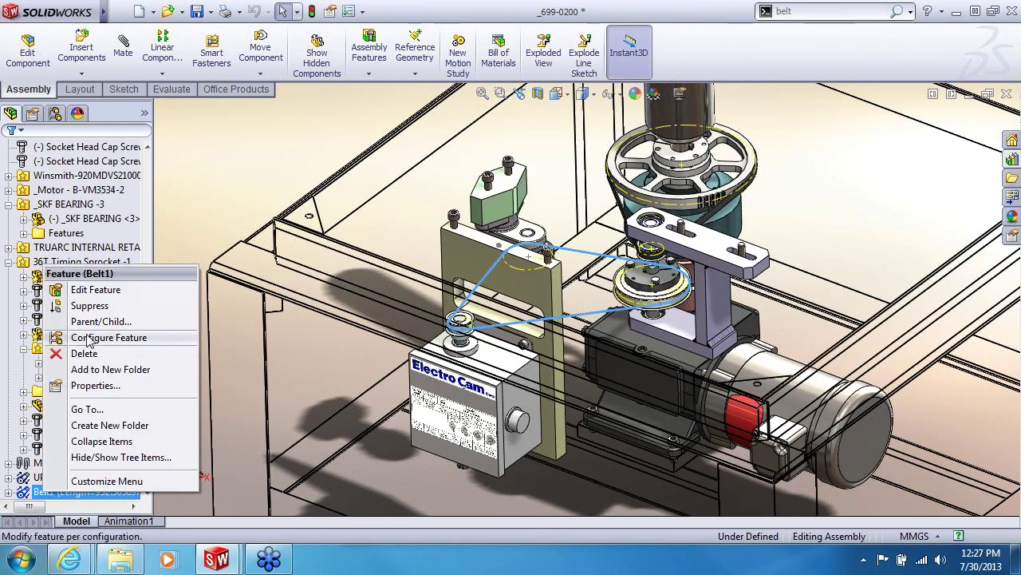
left_click(8, 493)
right_click(60, 490)
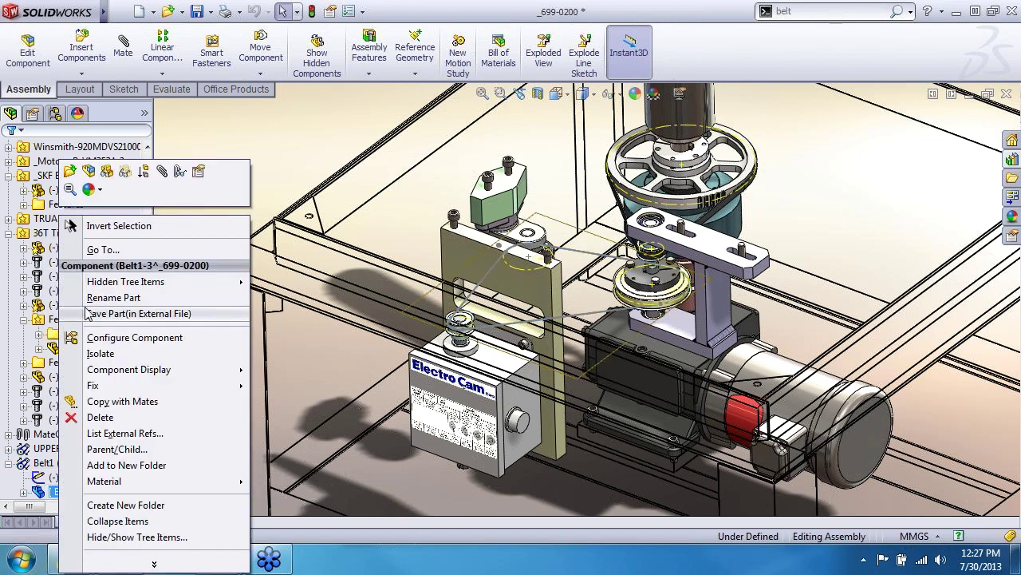
left_click(88, 172)
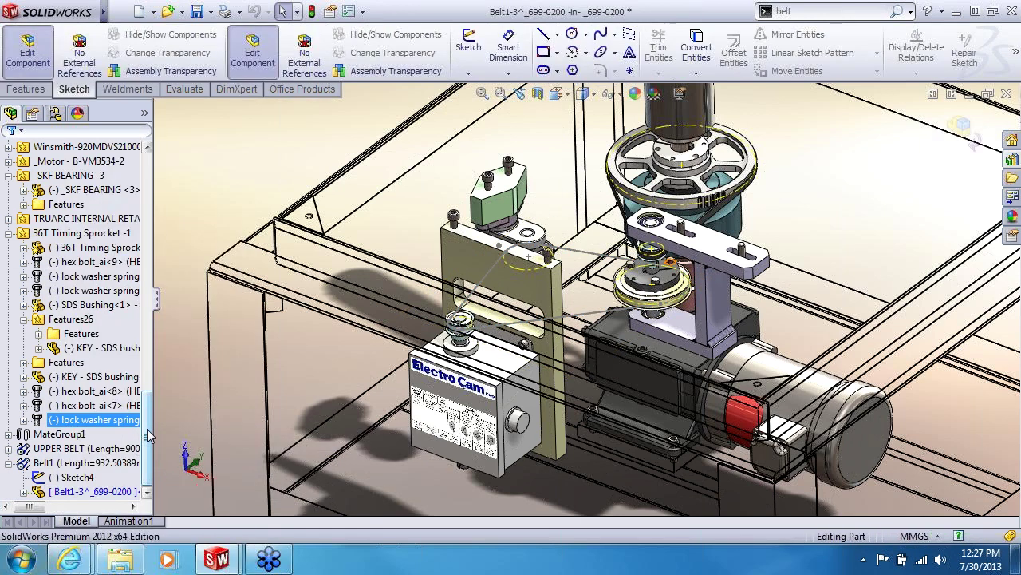
Select the belt part's Sketch2 and start a Boss-Extrude from the Features tools.
left_click(24, 491)
left_click(80, 492)
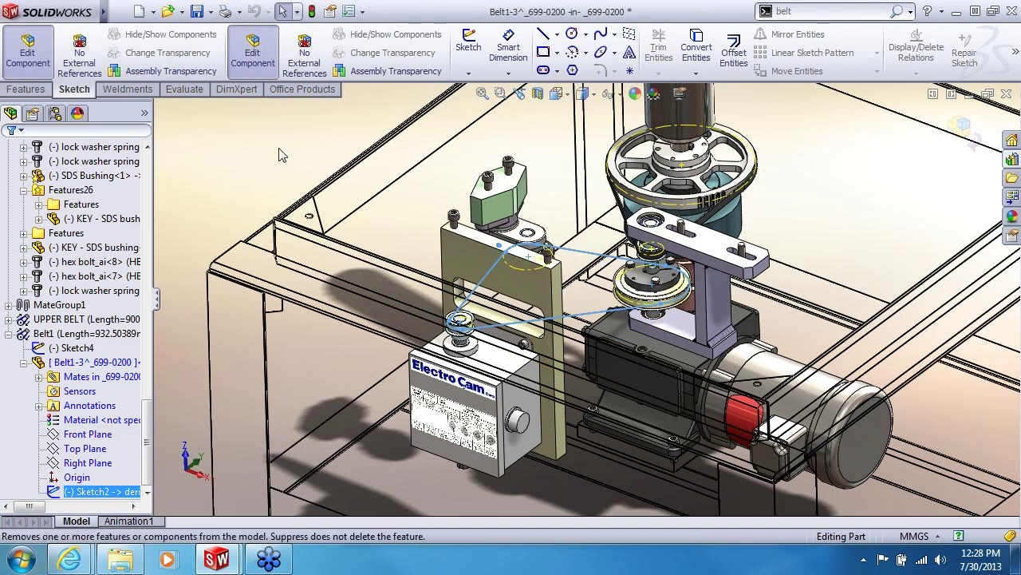
left_click(27, 89)
left_click(475, 52)
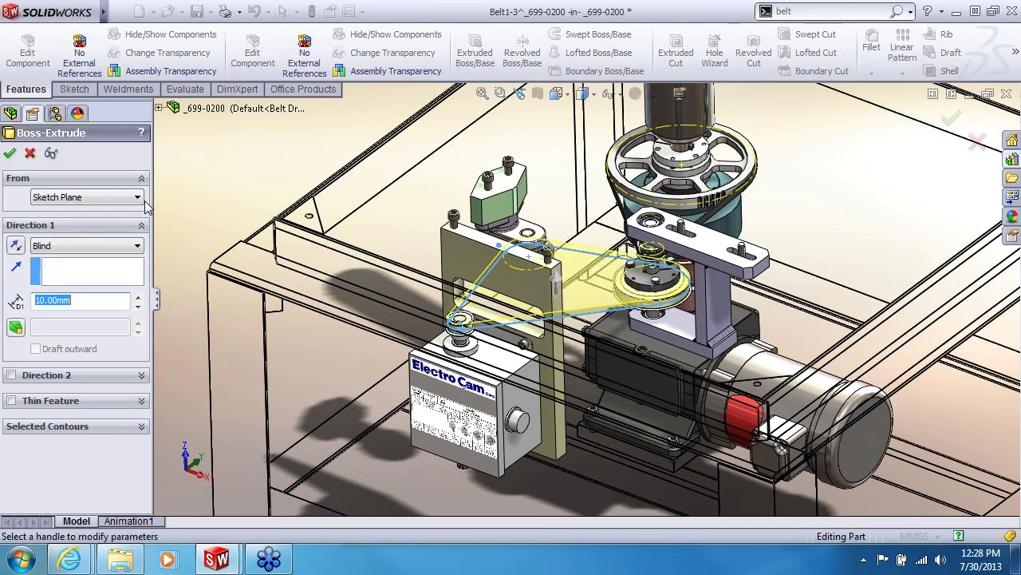
Make the extrusion a Mid Plane 15 mm thin feature 3.00 mm thick, accept it, and clear the selection.
left_click(36, 403)
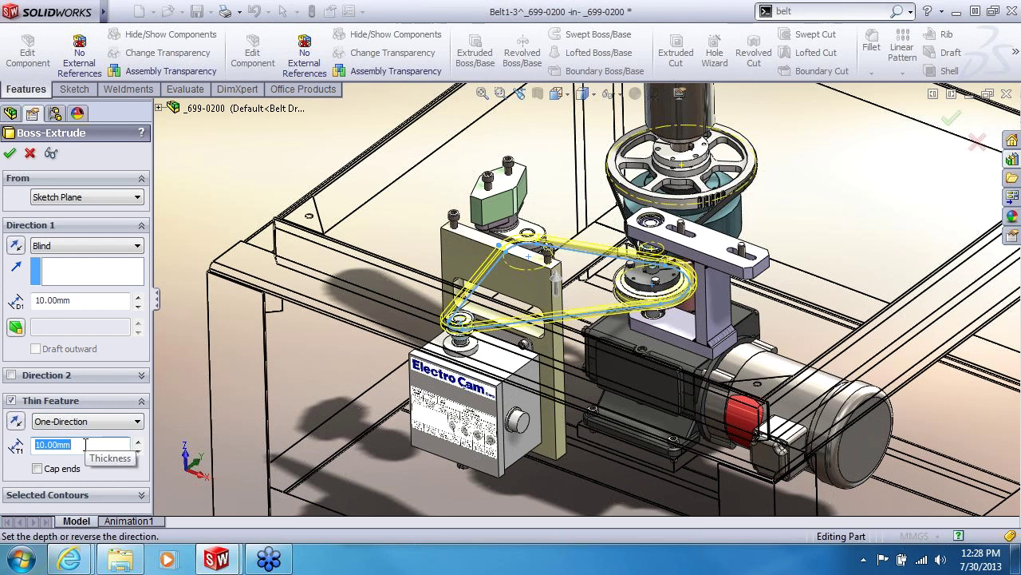
left_click(46, 304)
left_click_drag(72, 301, 45, 303)
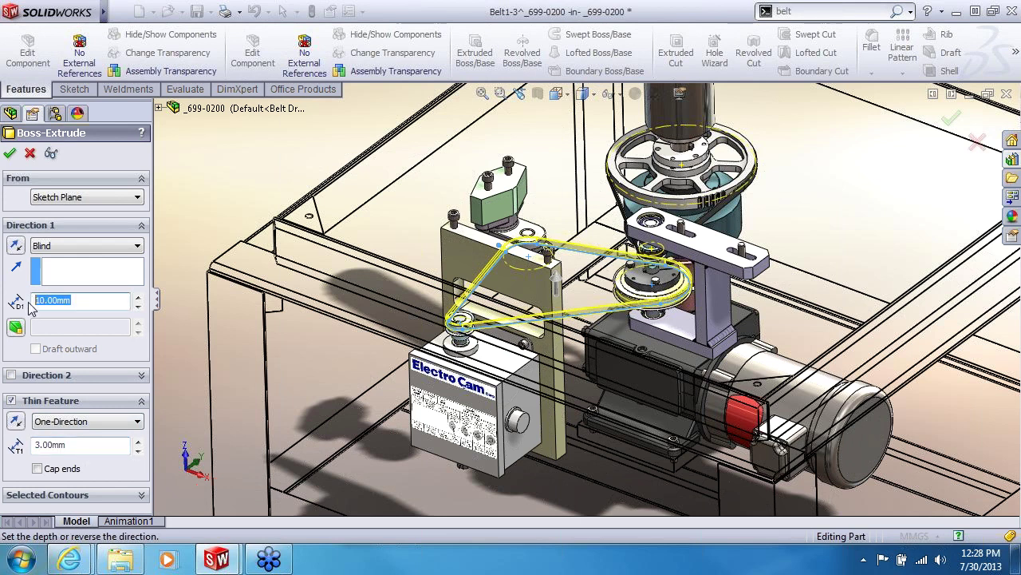
type("15")
left_click(86, 245)
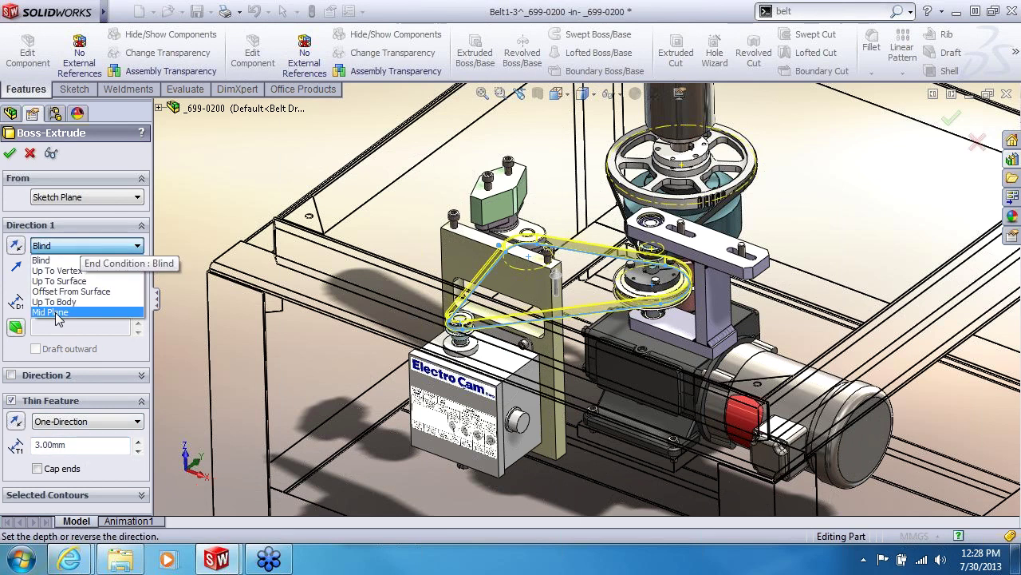
left_click(56, 315)
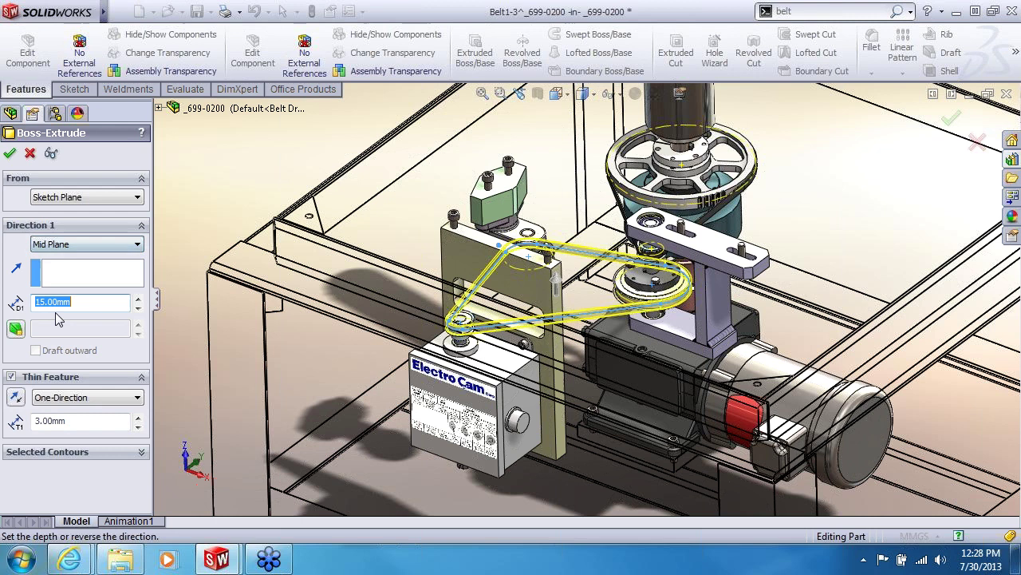
left_click(9, 154)
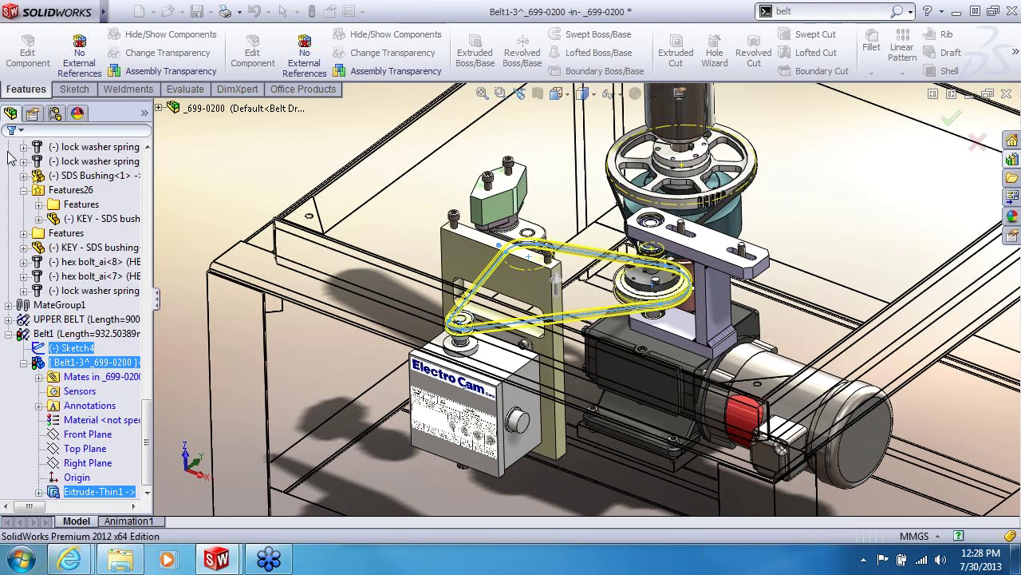
left_click(287, 158)
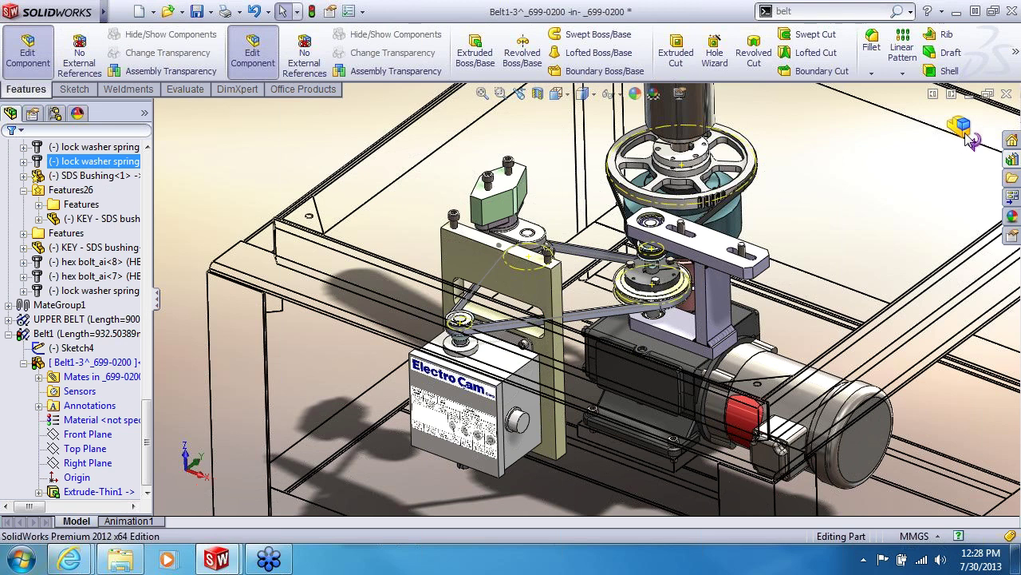
Assign Rubber material to Belt1-3^ and return to editing the _699-0200 assembly.
right_click(101, 365)
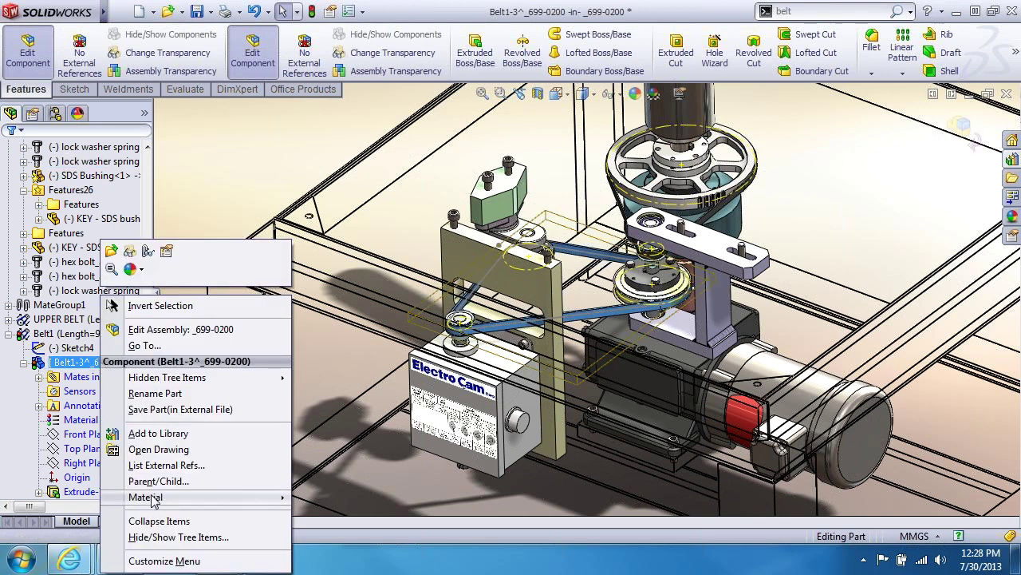
key("Escape")
key("Escape")
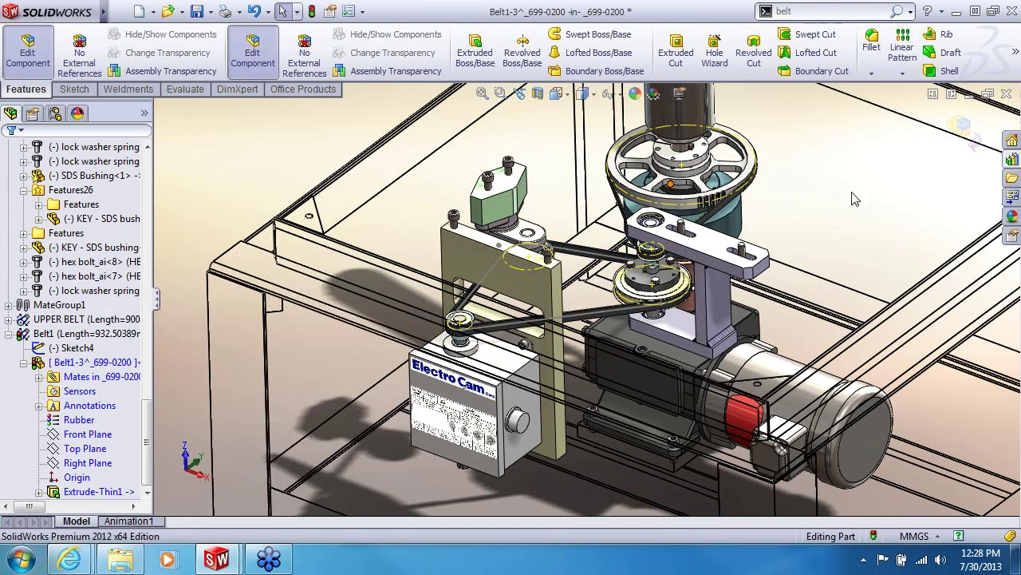
left_click(962, 128)
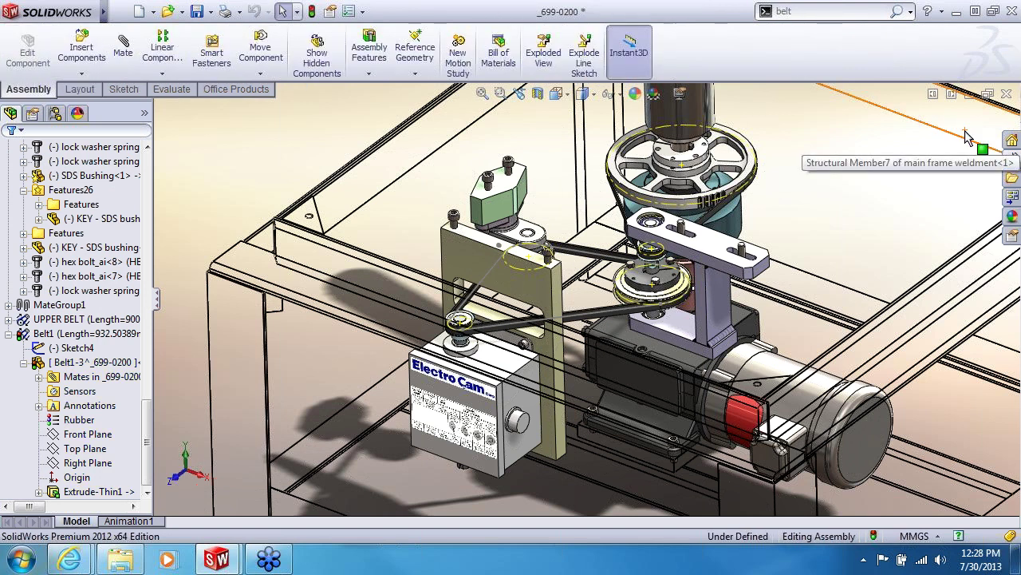
Hide the belt path sketch.
middle_click_drag(766, 255, 718, 281)
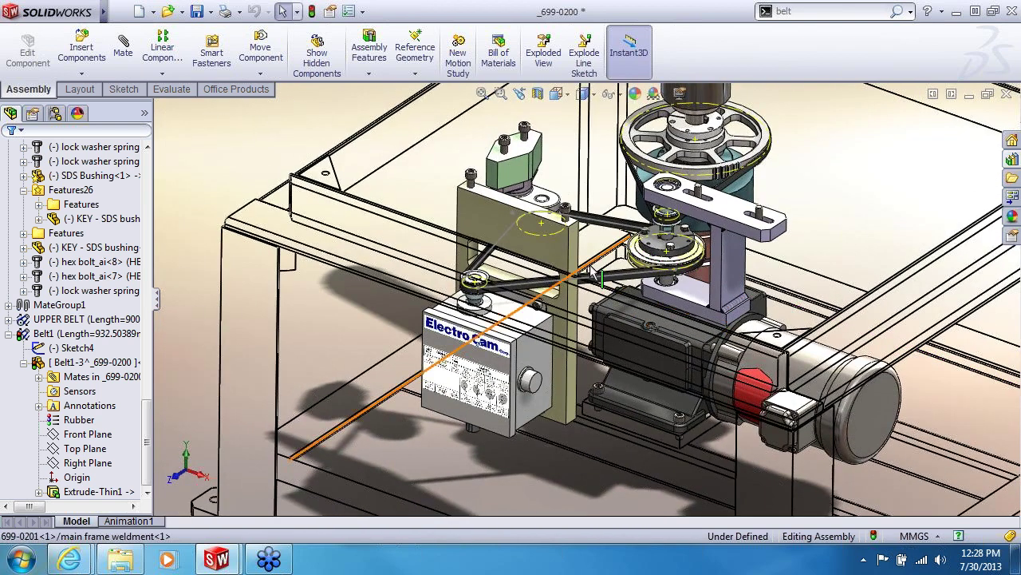
scroll(619, 284, "down", 1)
right_click(619, 283)
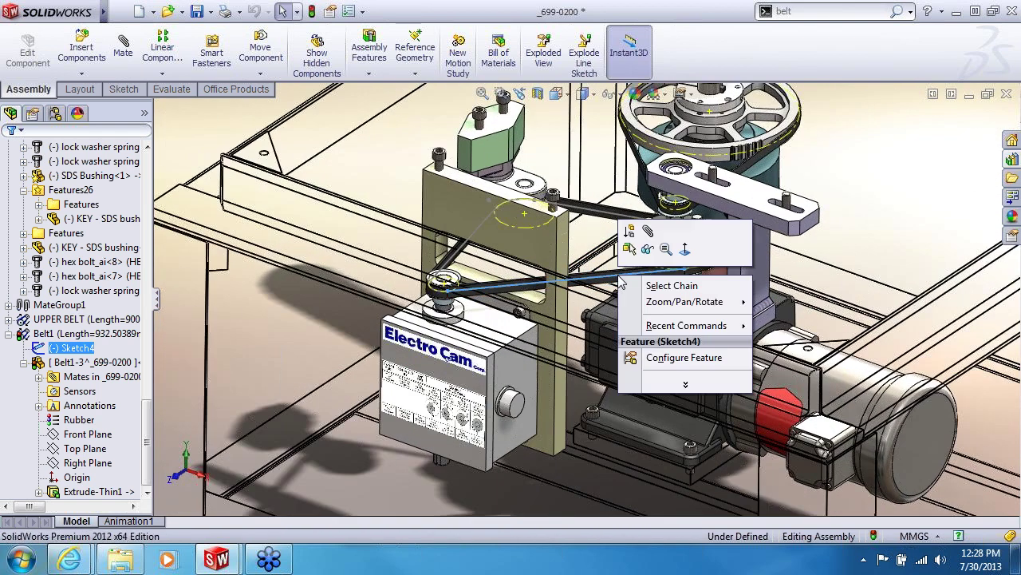
left_click(648, 253)
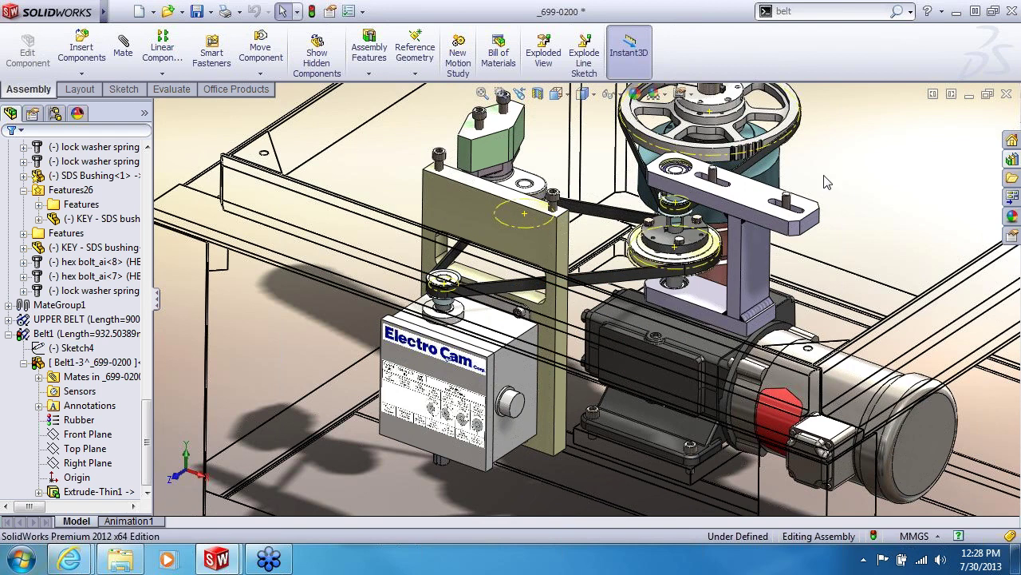
Drag the 12T and 72T timing sprockets to check the belt drive rotates together.
middle_click_drag(868, 202, 606, 255)
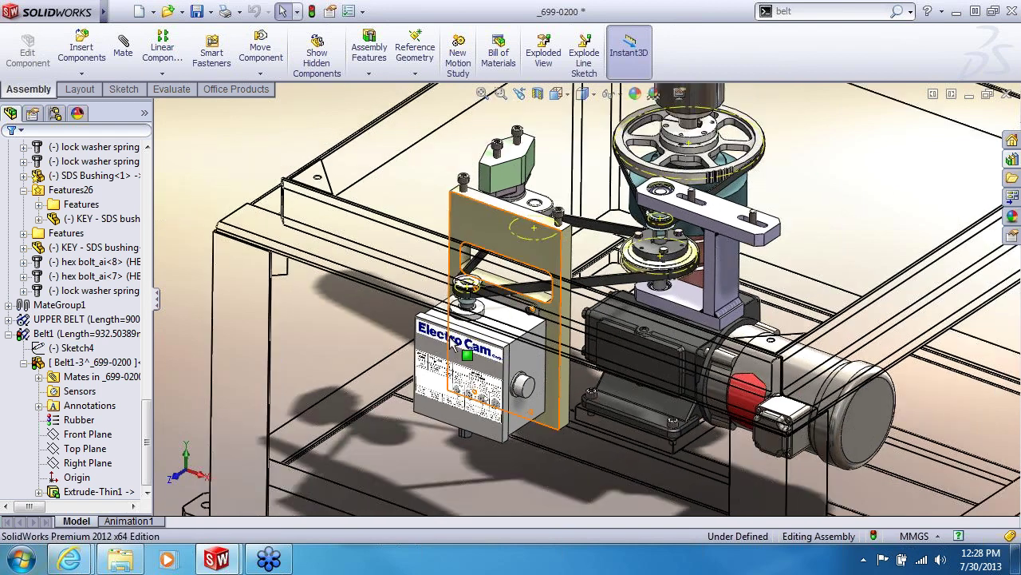
left_click(474, 285)
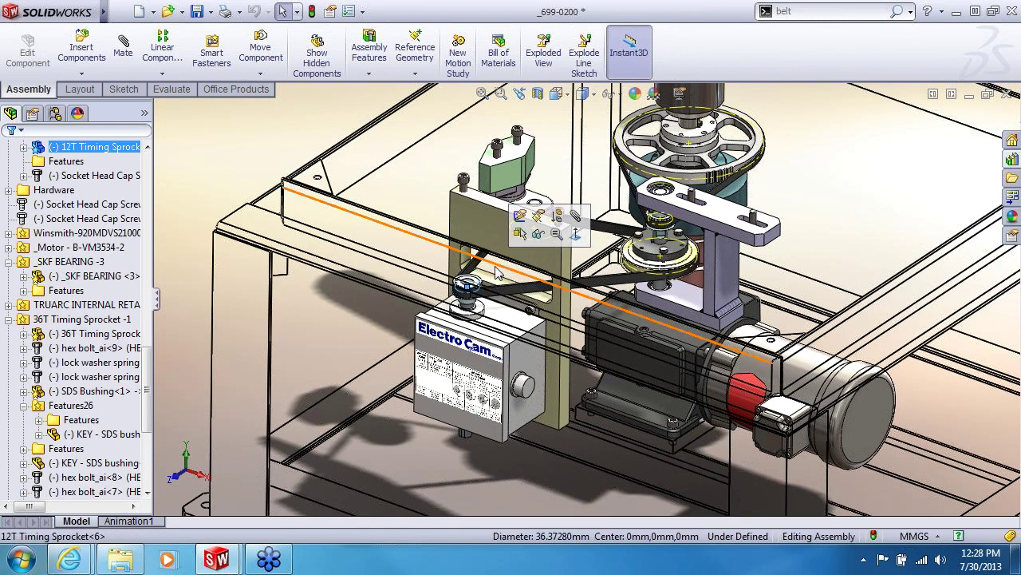
scroll(498, 275, "down", 3)
left_click_drag(502, 311, 522, 339)
scroll(559, 407, "up", 5)
middle_click_drag(559, 407, 830, 211)
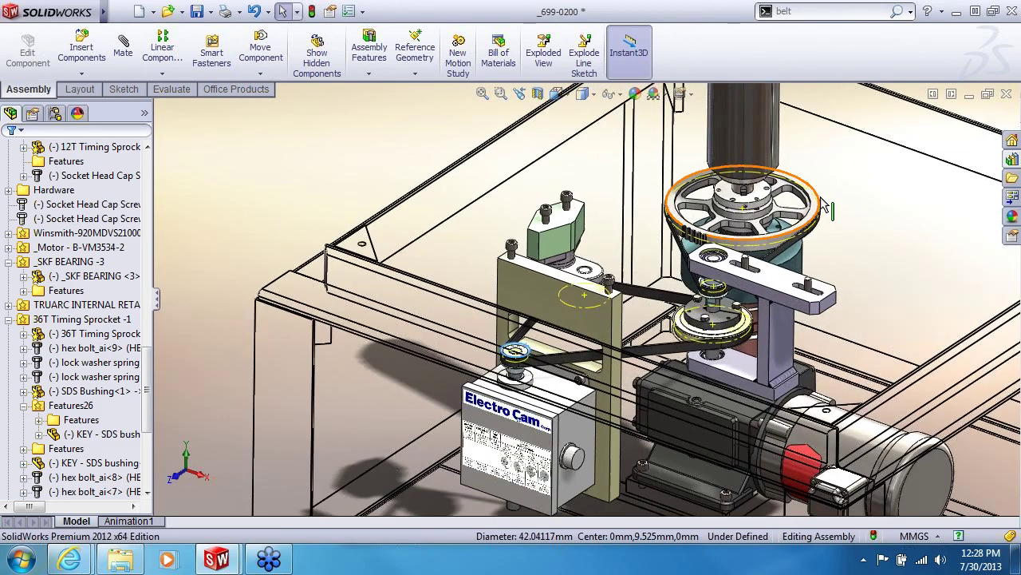
left_click(817, 207)
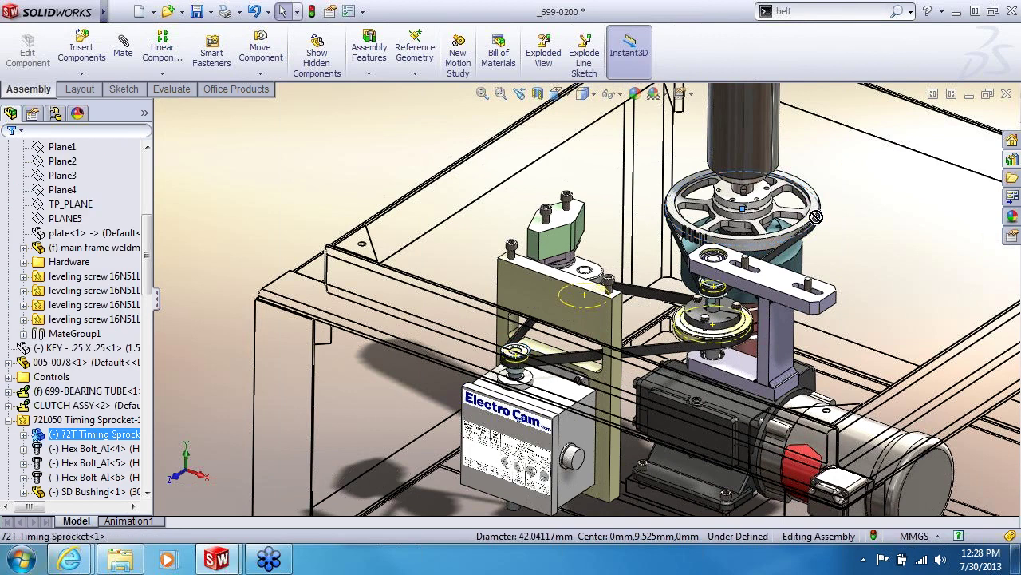
left_click_drag(515, 361, 471, 361)
Stop moving components, fit the whole assembly to the view, and bring up the display states list.
key("Escape")
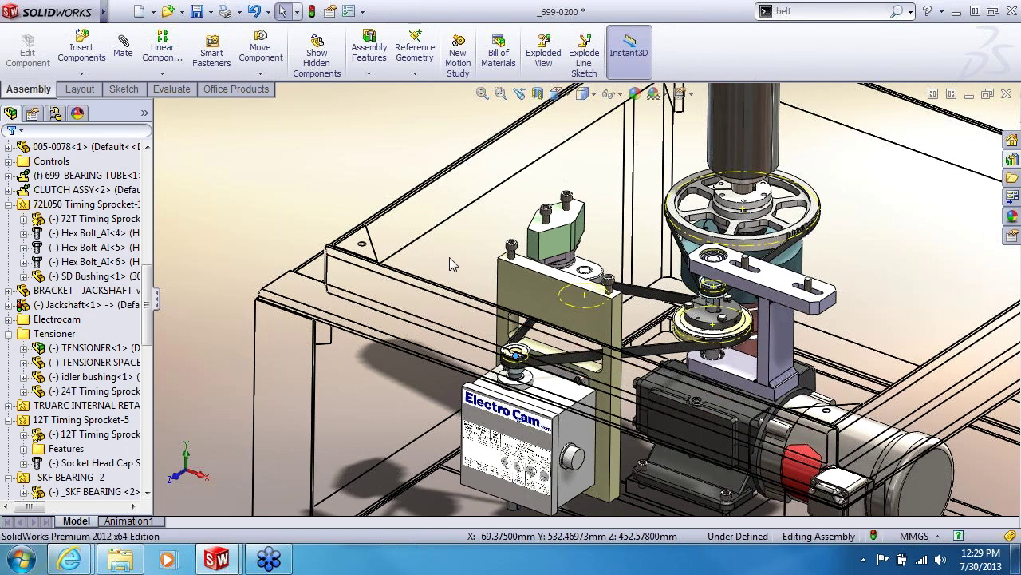
key("f")
left_click(144, 112)
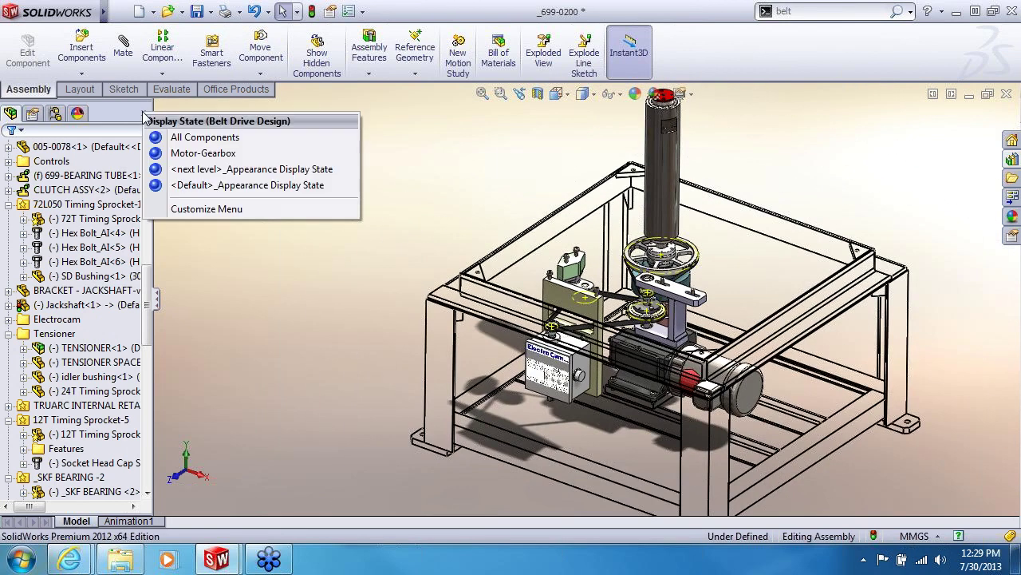
Apply the All Components display state, then open the _699-0200 drawing's Sheet1.
left_click(171, 137)
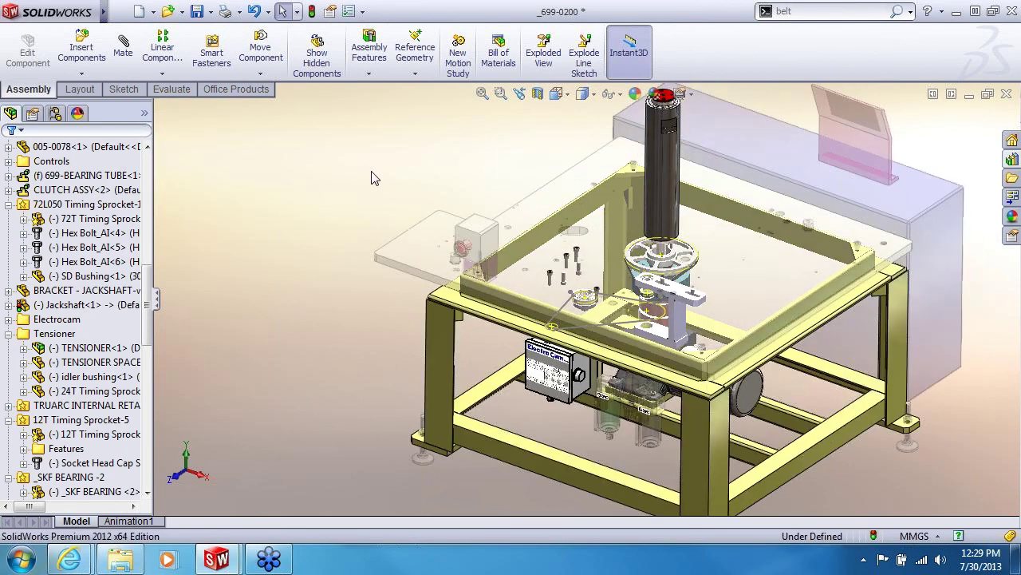
right_click(619, 329)
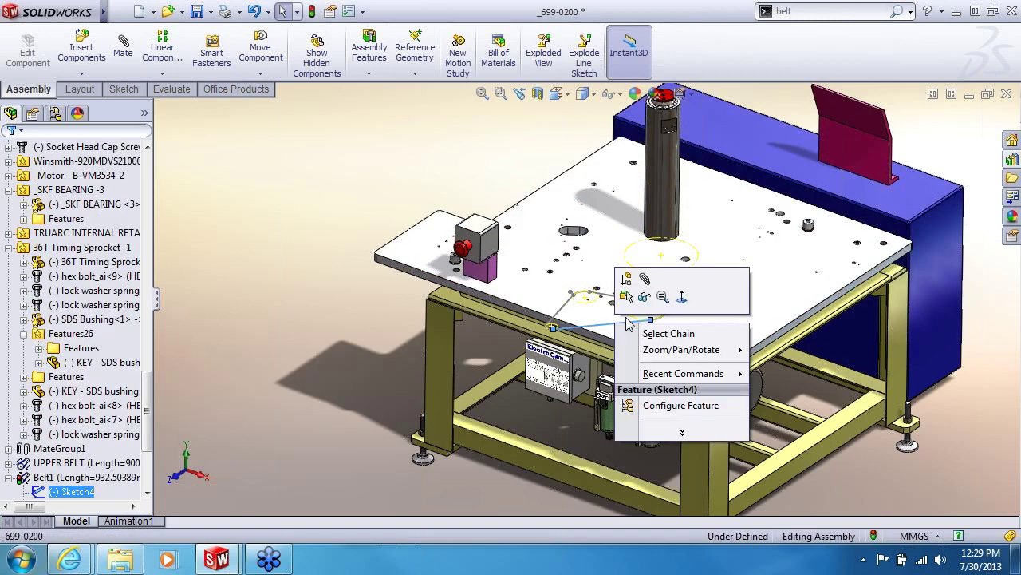
left_click(644, 297)
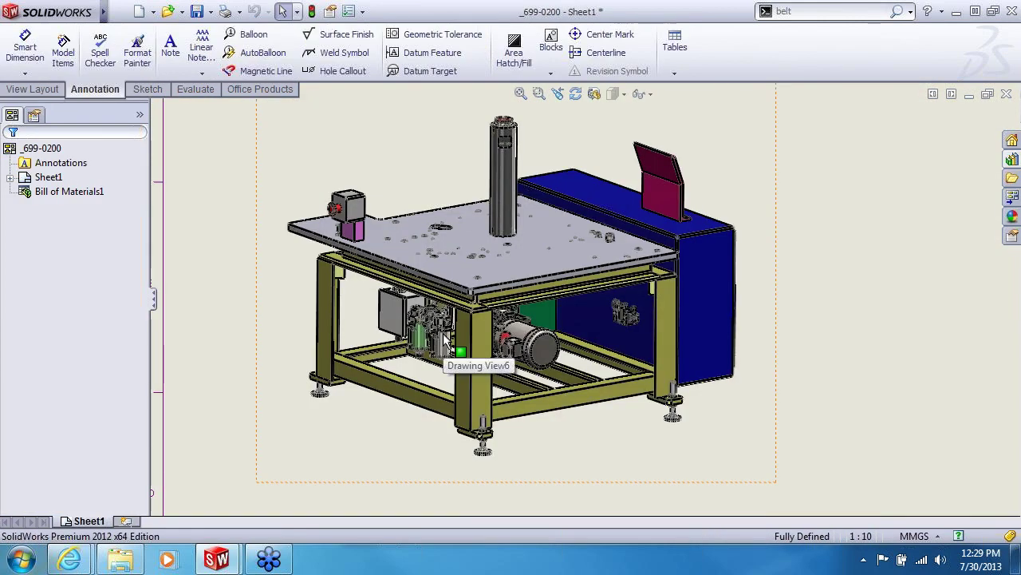
Click the sheet to refresh the drawing so the BOM totals 83.
scroll(444, 339, "down", 4)
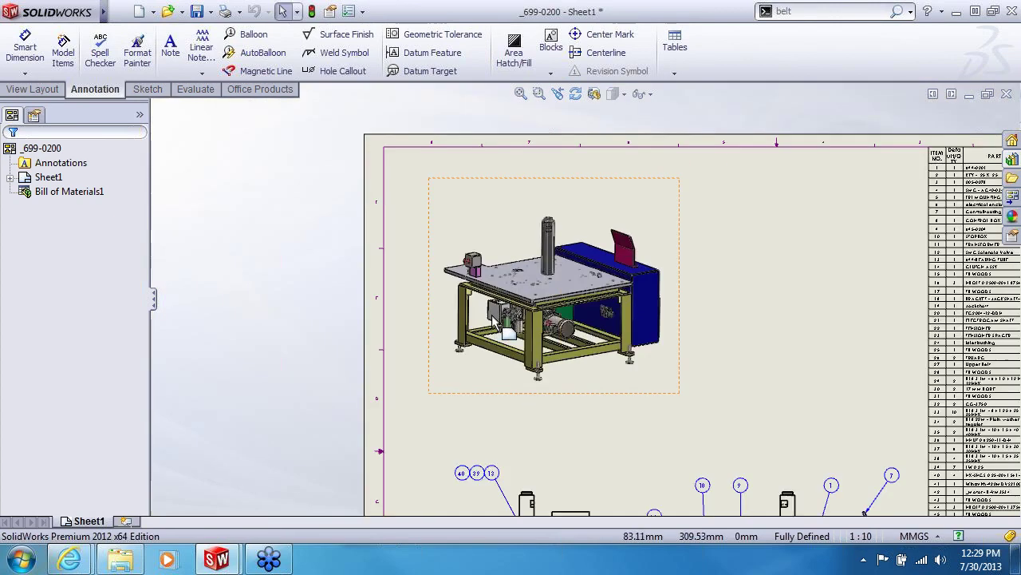
scroll(554, 290, "down", 5)
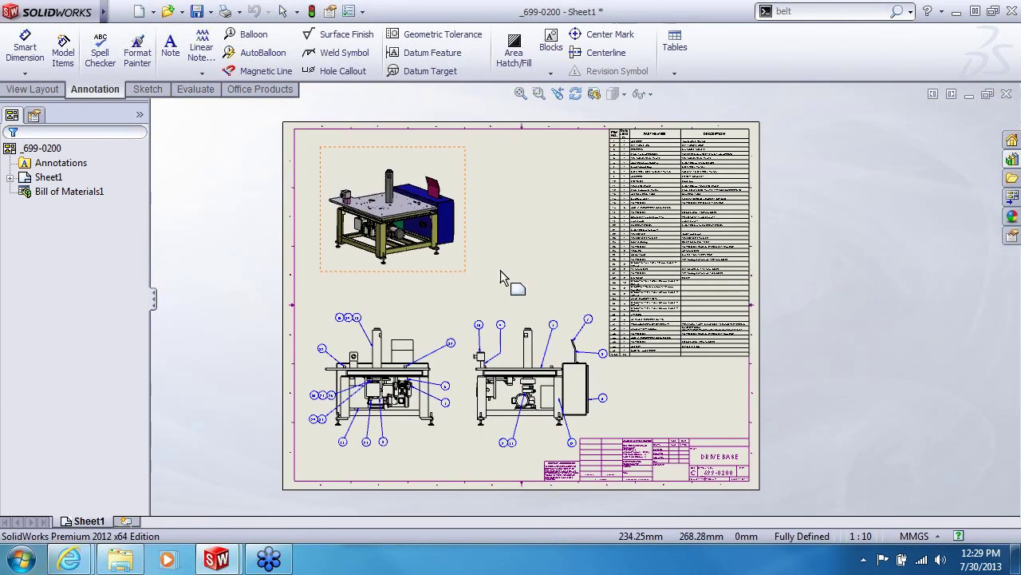
scroll(626, 365, "up", 6)
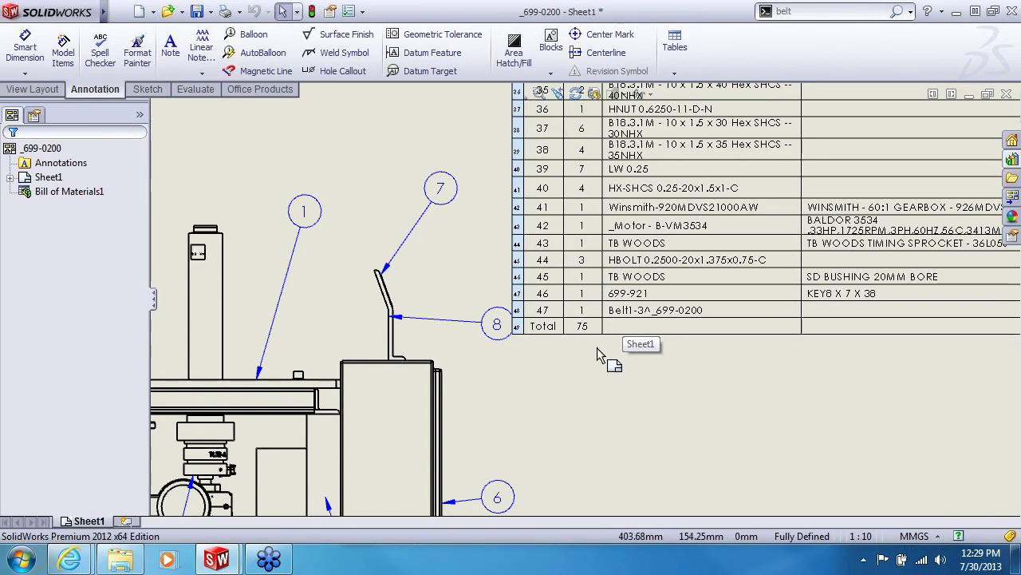
left_click(597, 348)
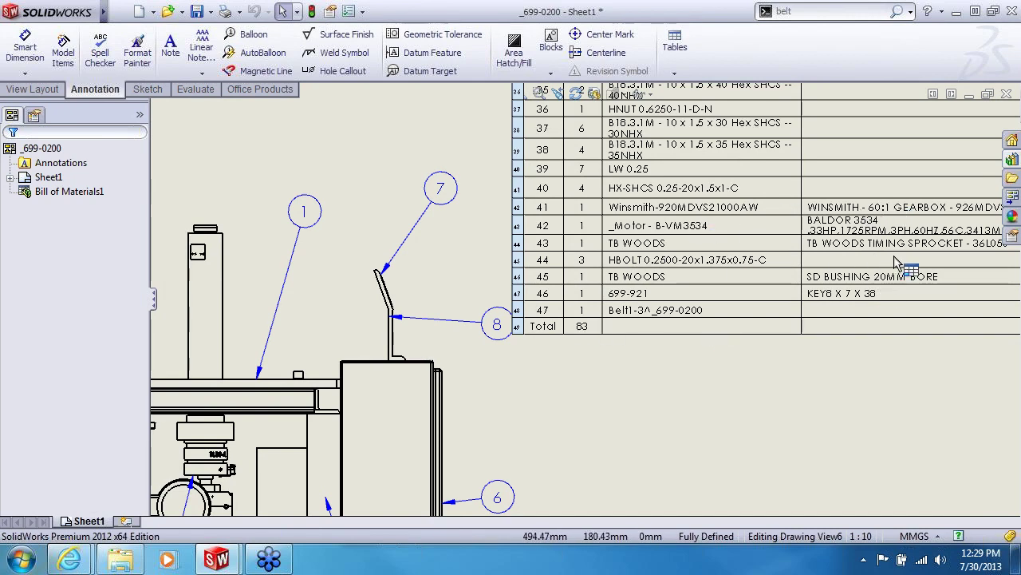
Zoom around Sheet1 to inspect the updated BOM, then bring up the View Layout tools.
scroll(880, 260, "up", 1)
scroll(834, 234, "down", 1)
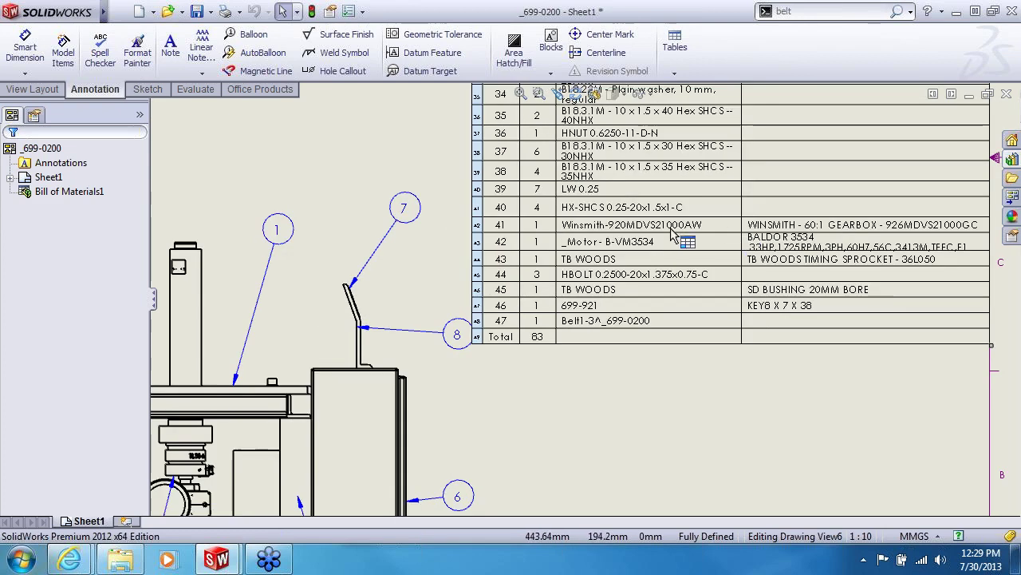
scroll(647, 393, "up", 5)
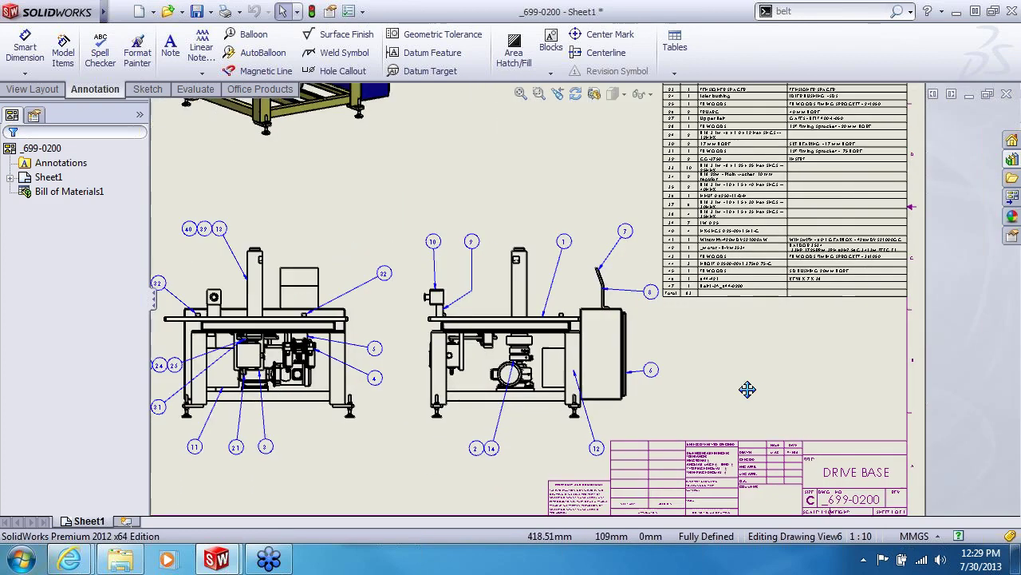
scroll(563, 382, "down", 3)
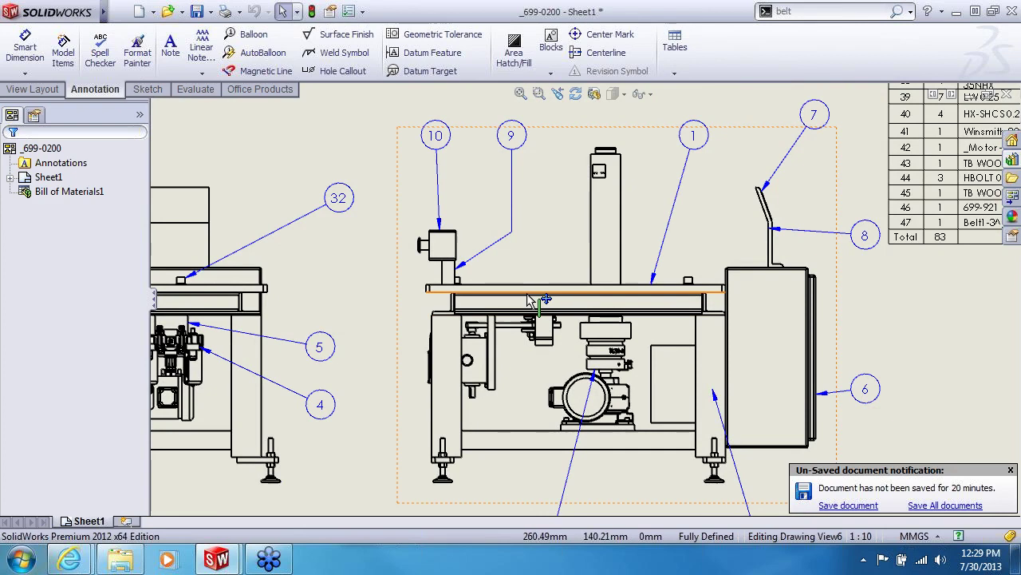
scroll(551, 343, "up", 4)
scroll(542, 377, "down", 2)
scroll(542, 377, "down", 2)
scroll(547, 371, "up", 2)
scroll(550, 367, "down", 1)
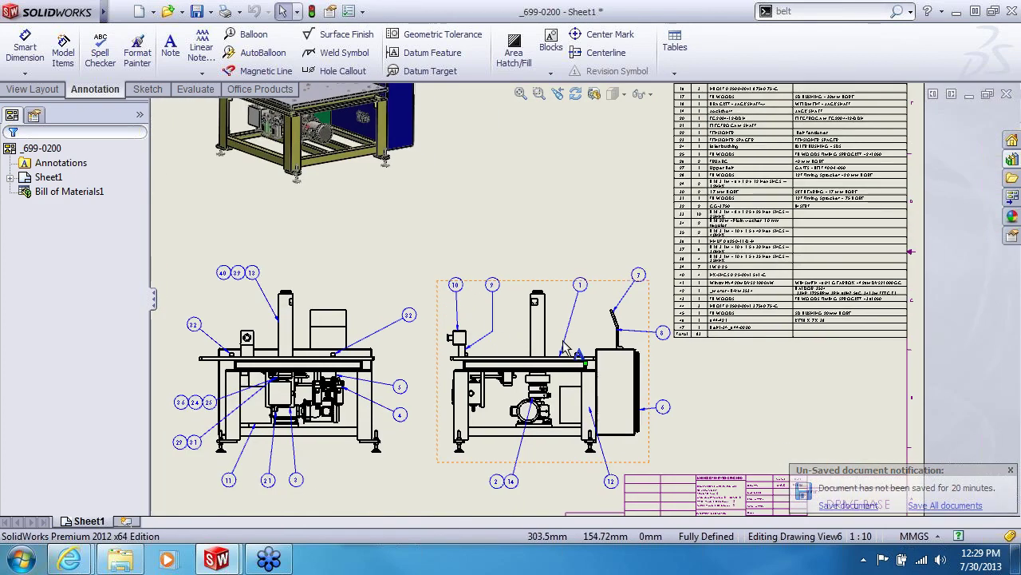
scroll(537, 369, "down", 3)
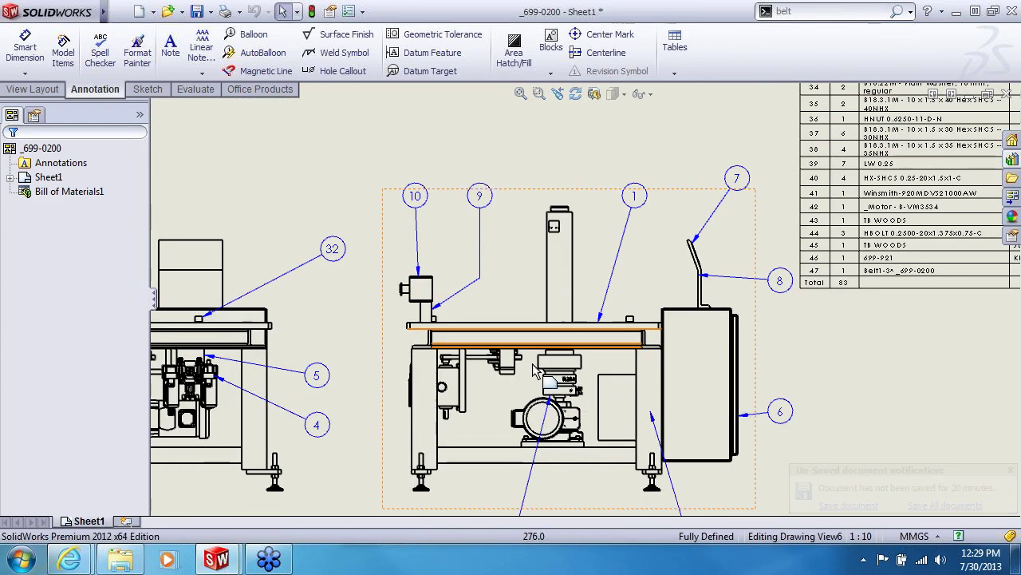
left_click(33, 88)
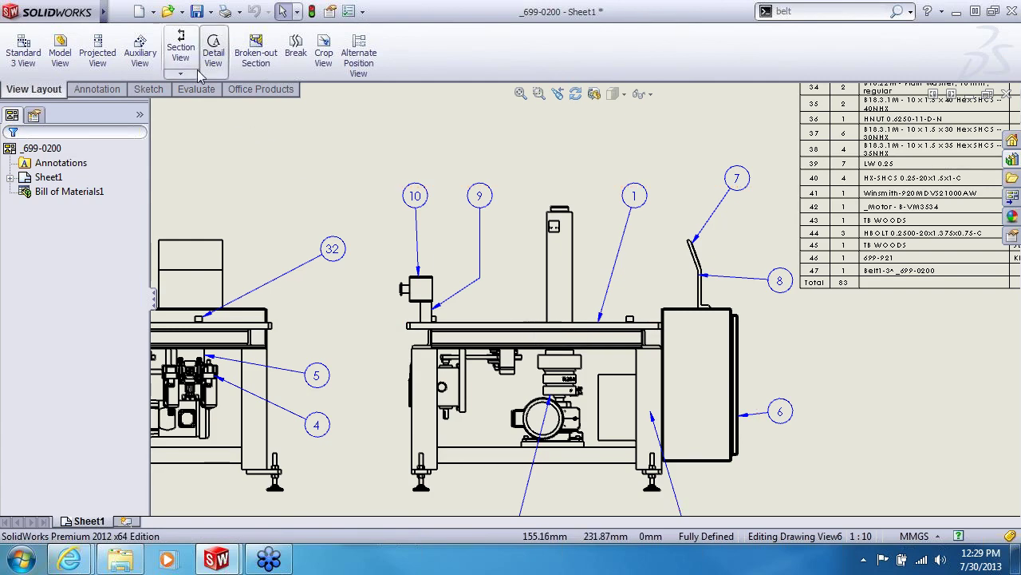
Draw a vertical partial section line A-A through the front view and accept it.
scroll(543, 329, "down", 2)
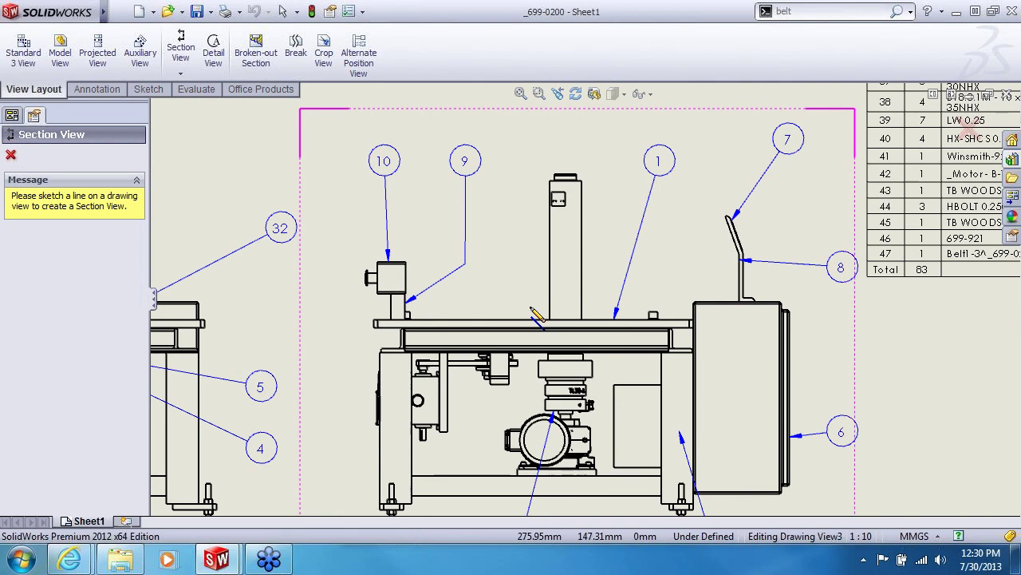
left_click(530, 307)
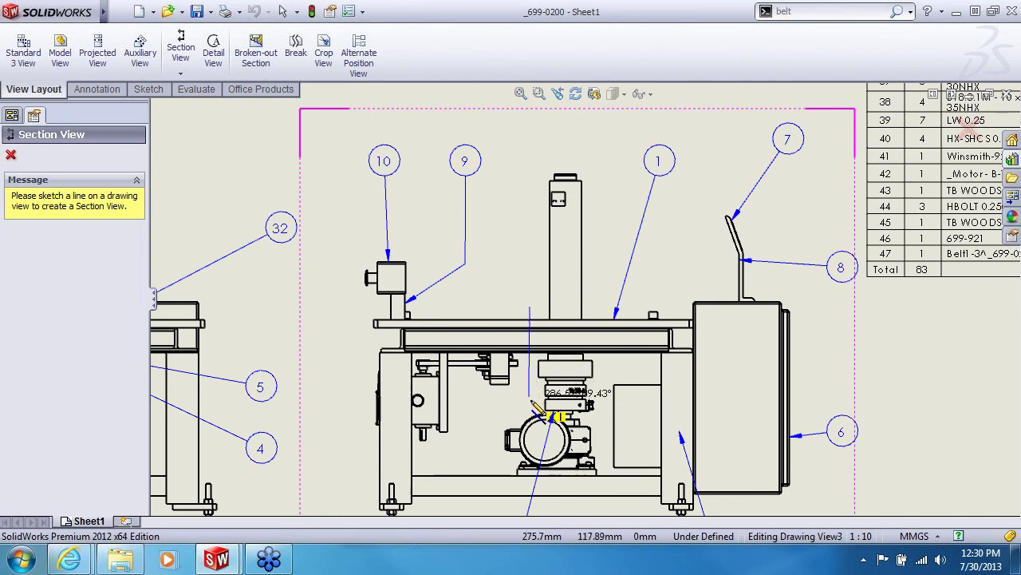
scroll(530, 396, "down", 1)
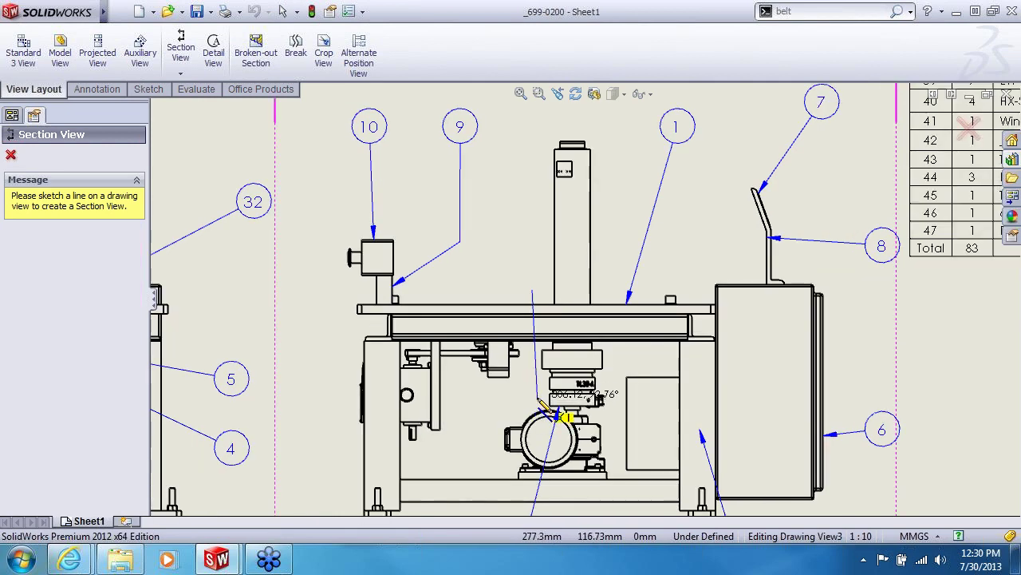
scroll(532, 399, "down", 1)
scroll(545, 383, "down", 1)
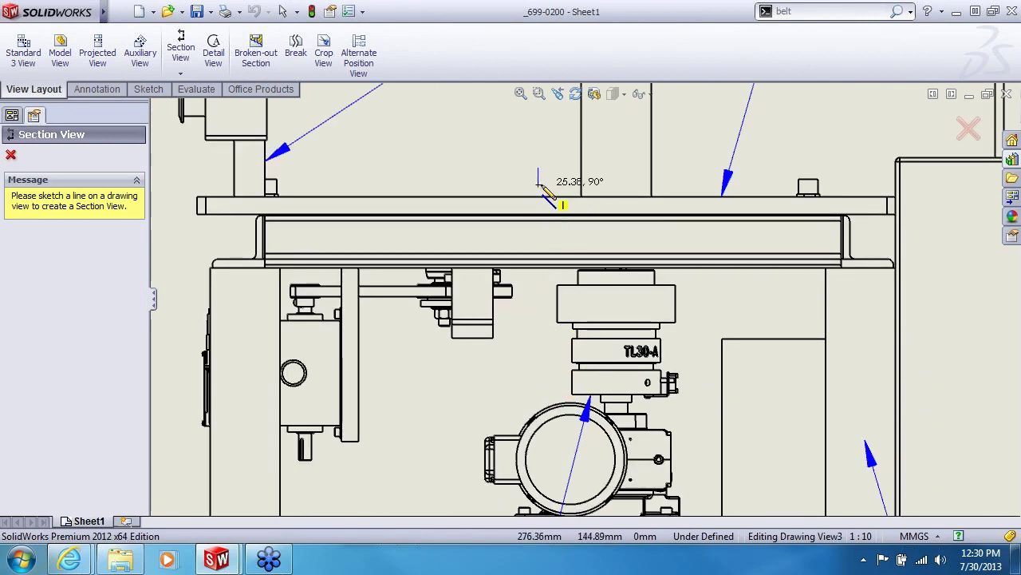
left_click(538, 396)
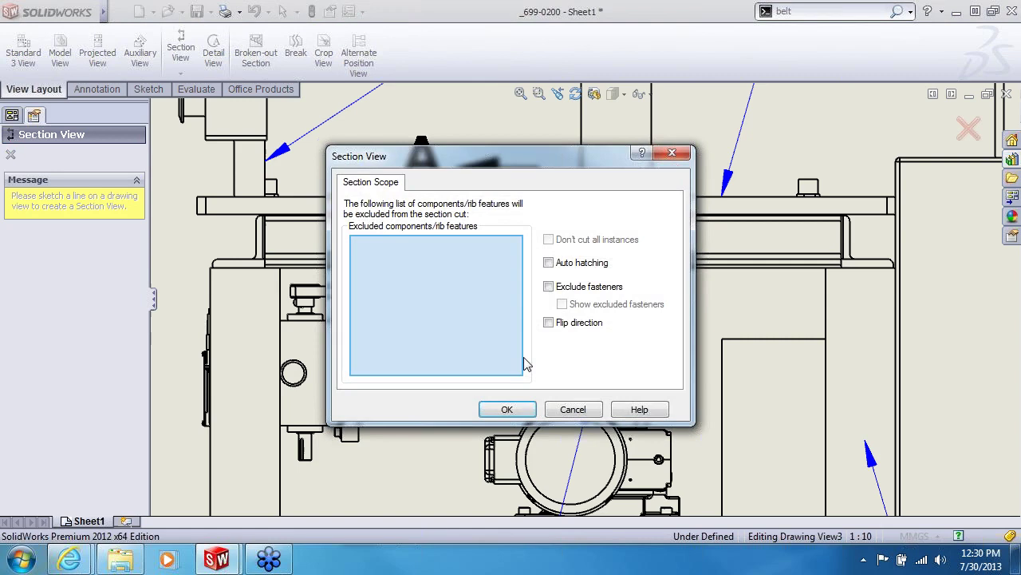
left_click(508, 408)
scroll(585, 332, "up", 6)
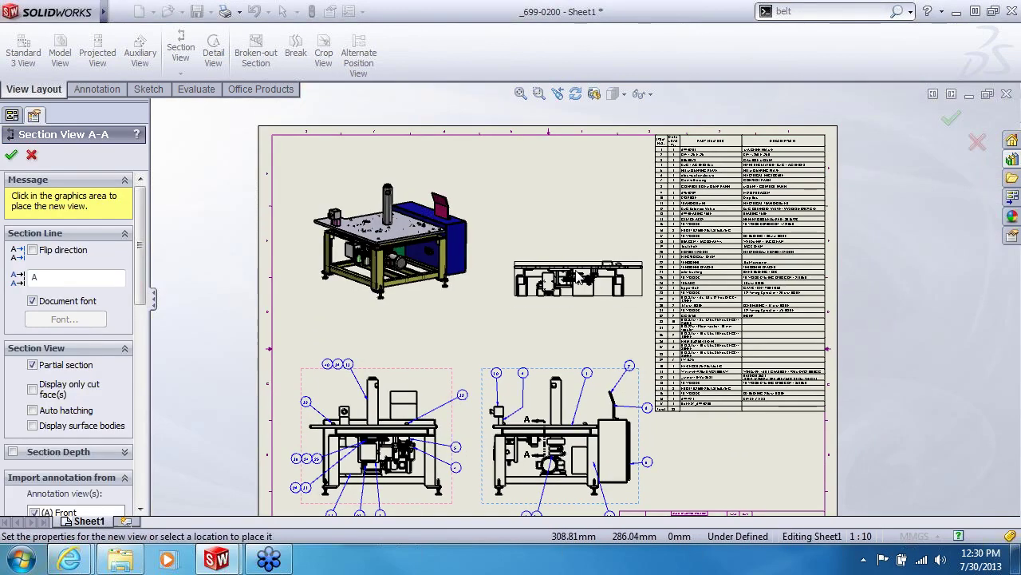
Place Section A-A above the front view with a section depth of about 225 mm.
left_click(568, 249)
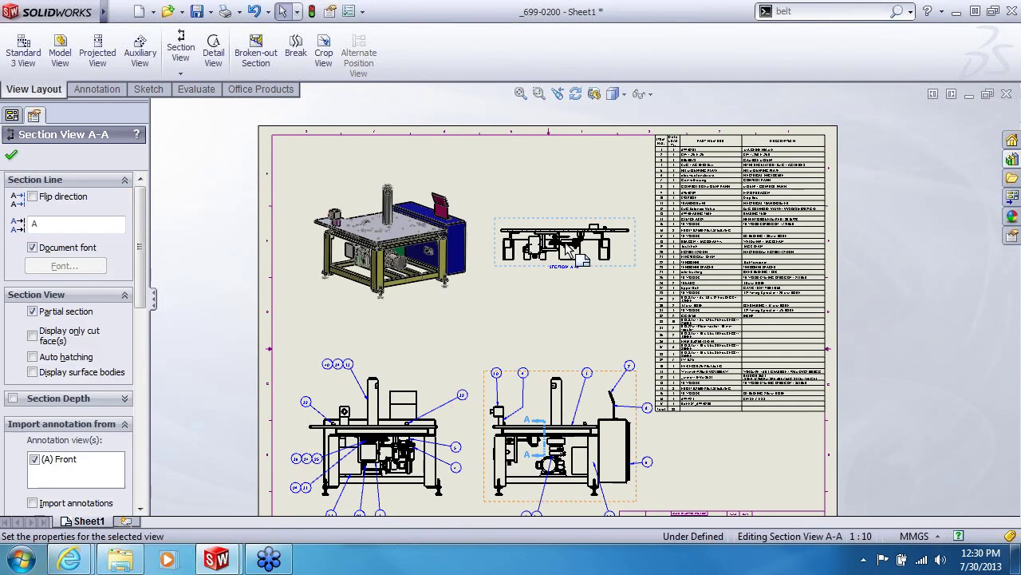
scroll(568, 248, "down", 5)
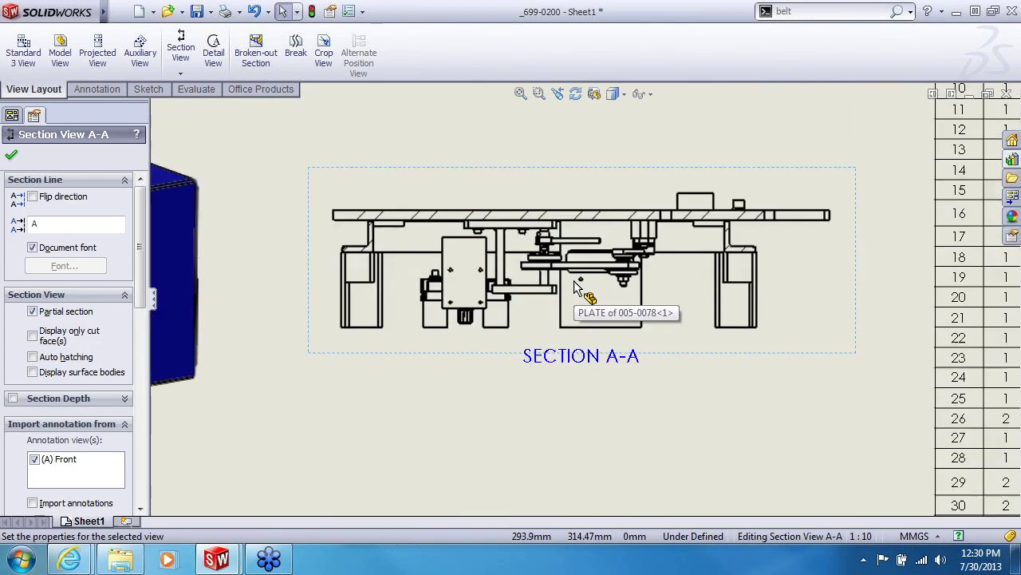
scroll(573, 280, "down", 2)
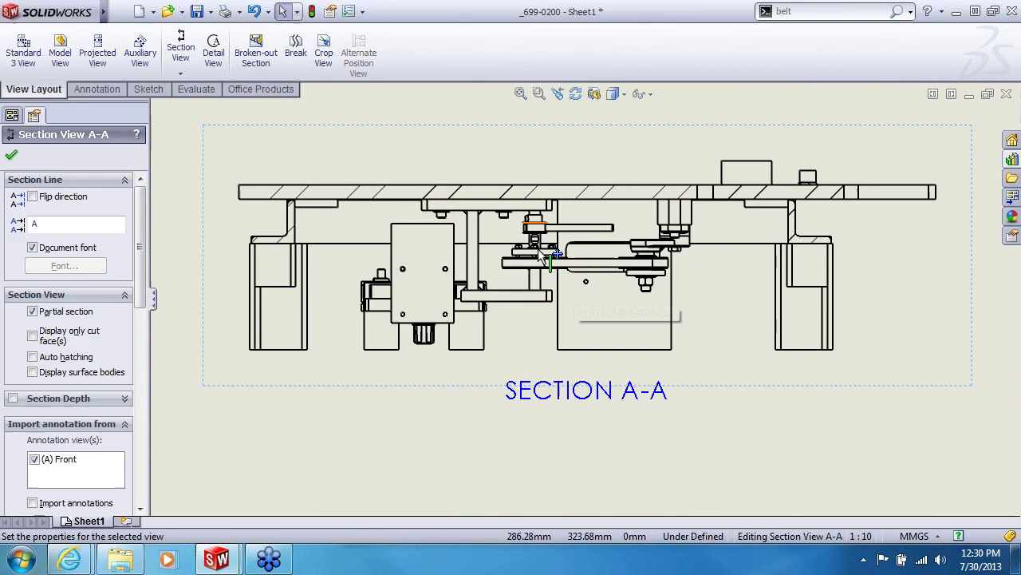
scroll(535, 227, "down", 3)
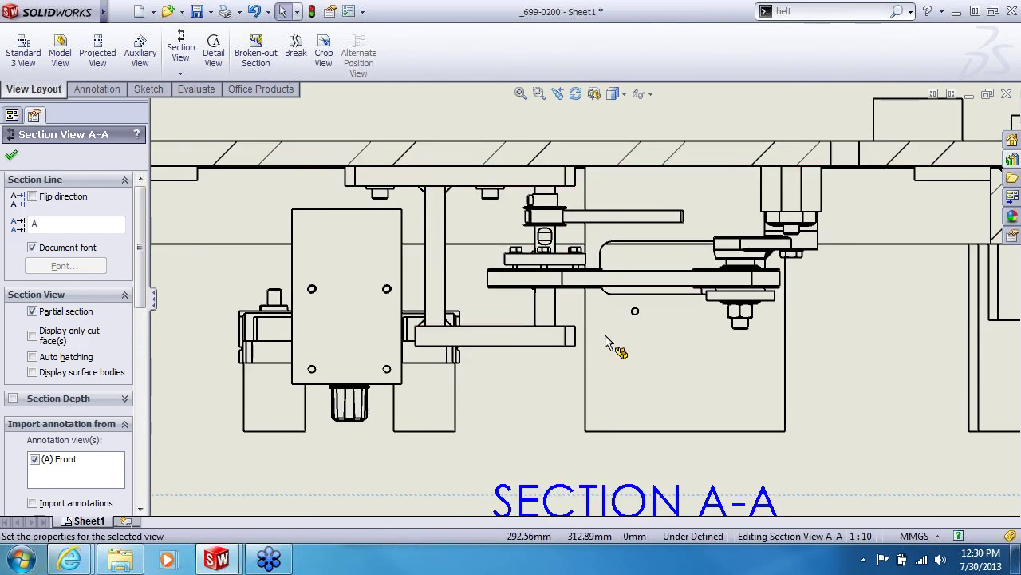
scroll(629, 339, "up", 6)
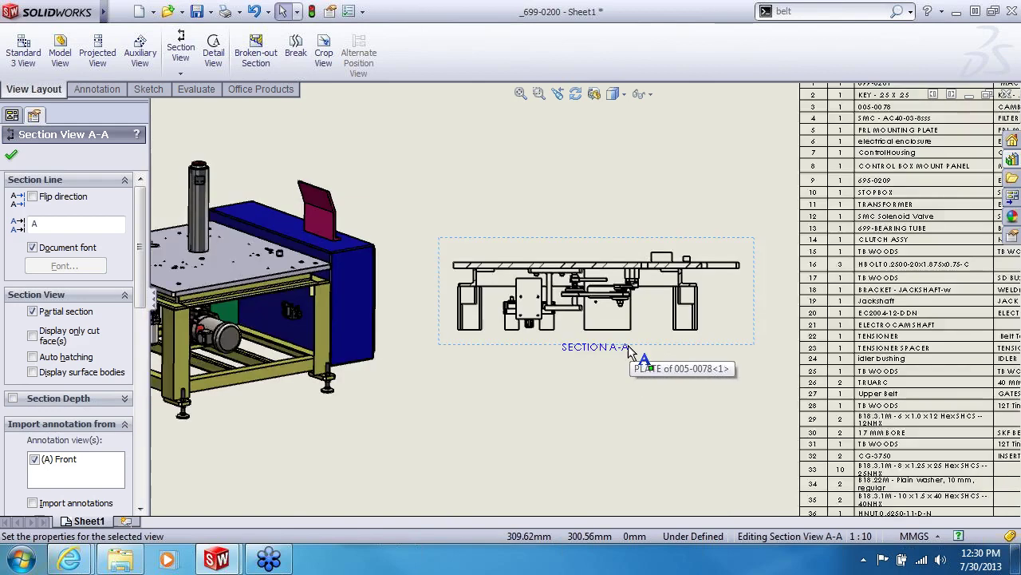
middle_click_drag(608, 388, 597, 187, "ctrl")
scroll(435, 369, "down", 5)
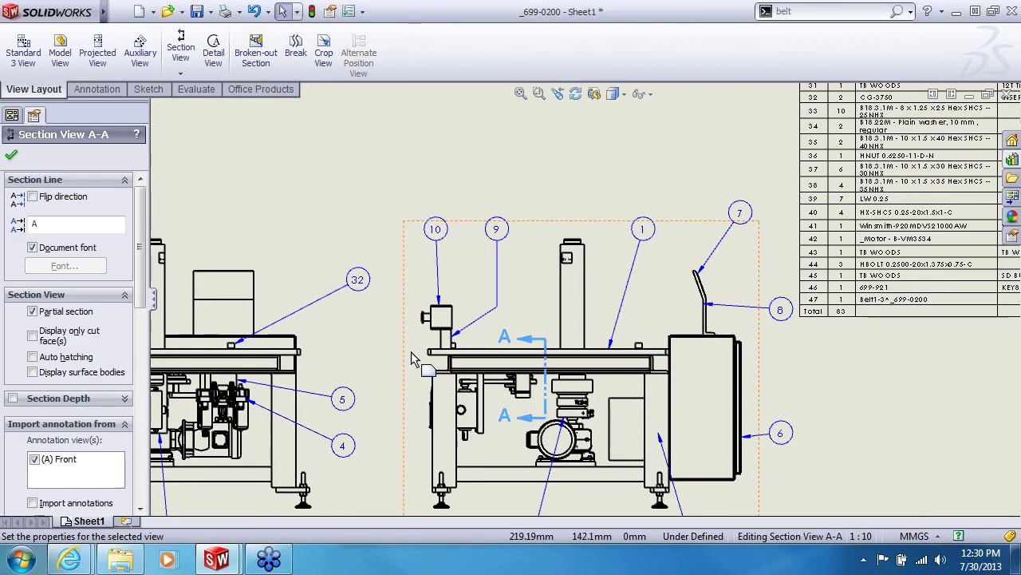
left_click(12, 398)
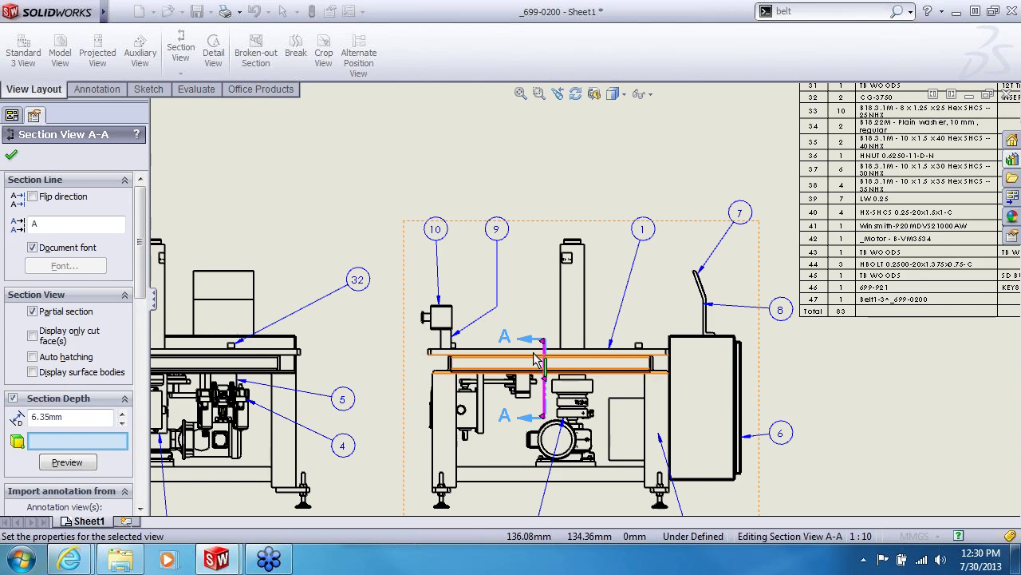
left_click_drag(543, 351, 491, 346)
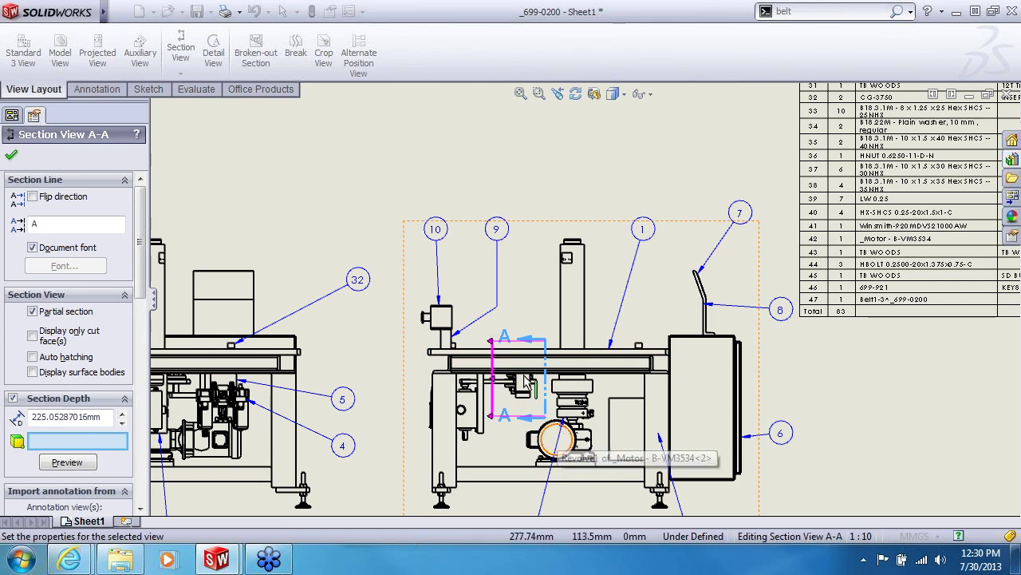
left_click(13, 157)
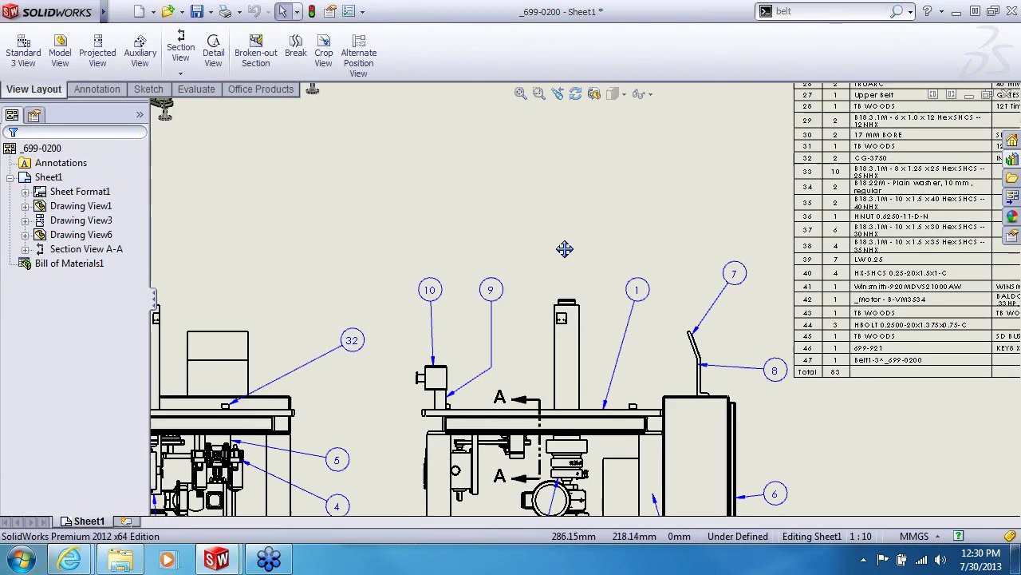
Move the SECTION A-A label lower under the section view.
middle_click_drag(564, 249, 563, 316)
scroll(575, 269, "down", 4)
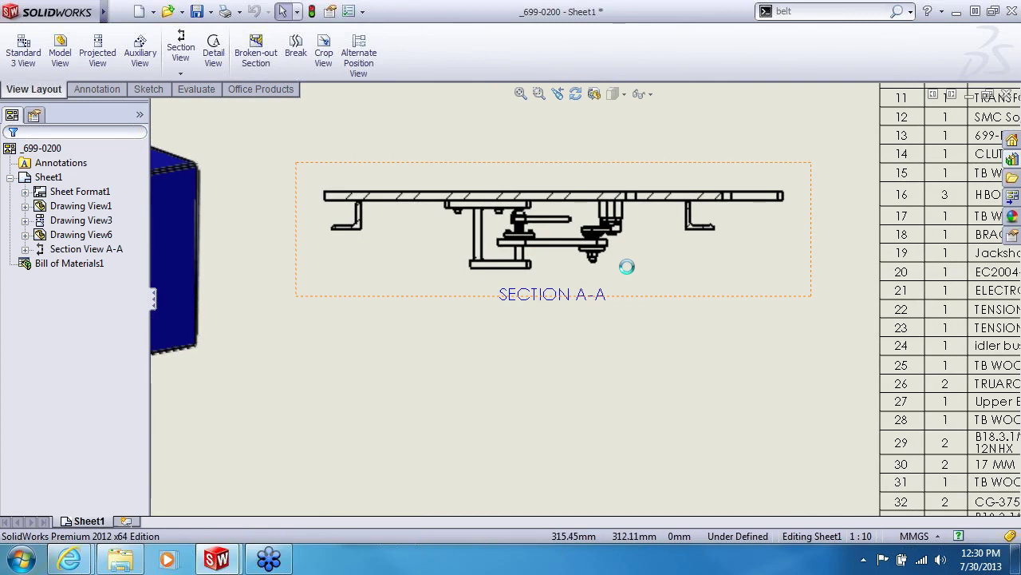
scroll(627, 276, "down", 2)
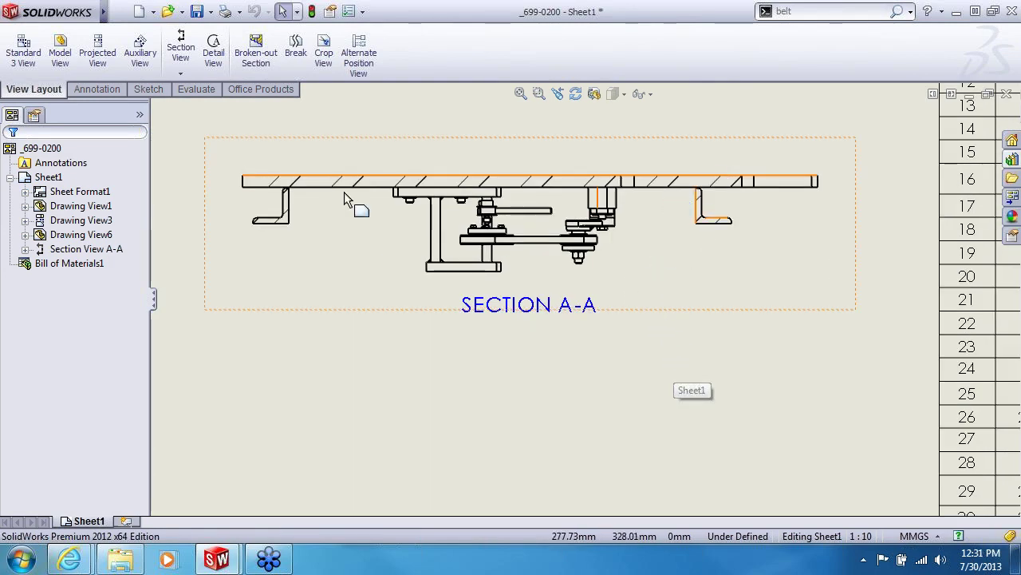
left_click_drag(544, 320, 509, 370)
scroll(582, 301, "up", 2)
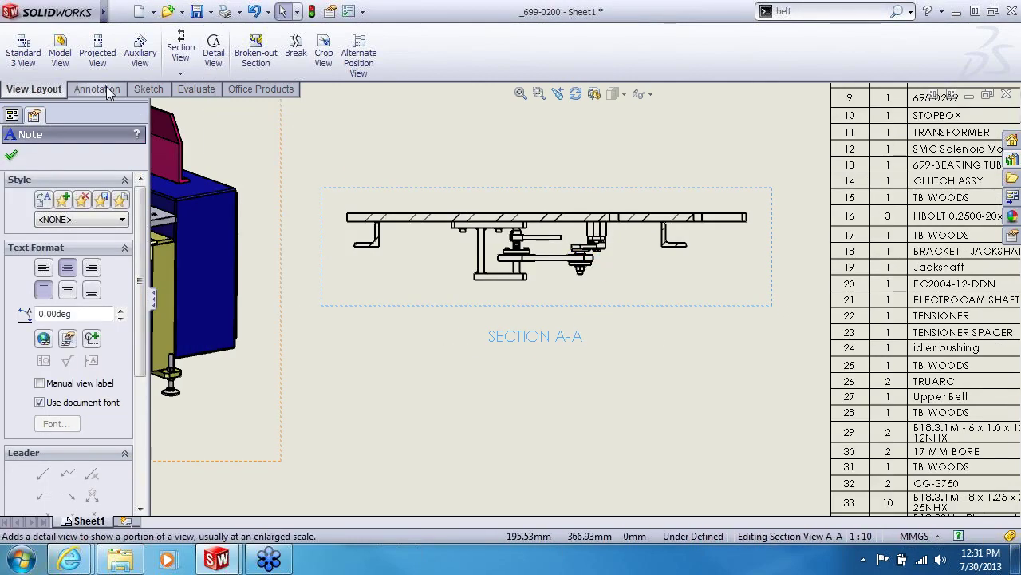
Crop Section A-A to a rectangle drawn around the central belt-drive mechanism.
left_click(148, 88)
left_click(59, 51)
left_click(444, 191)
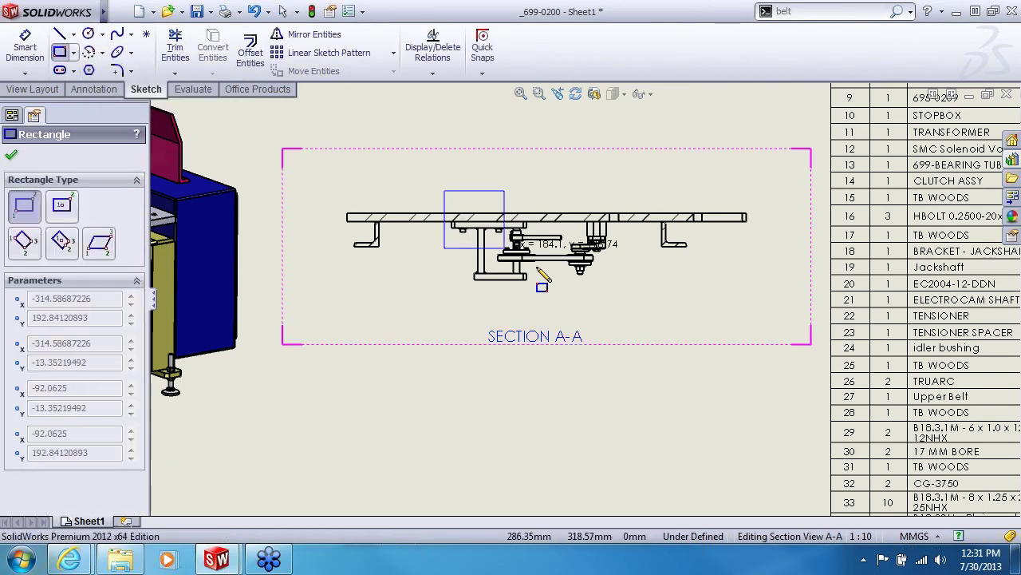
left_click(622, 297)
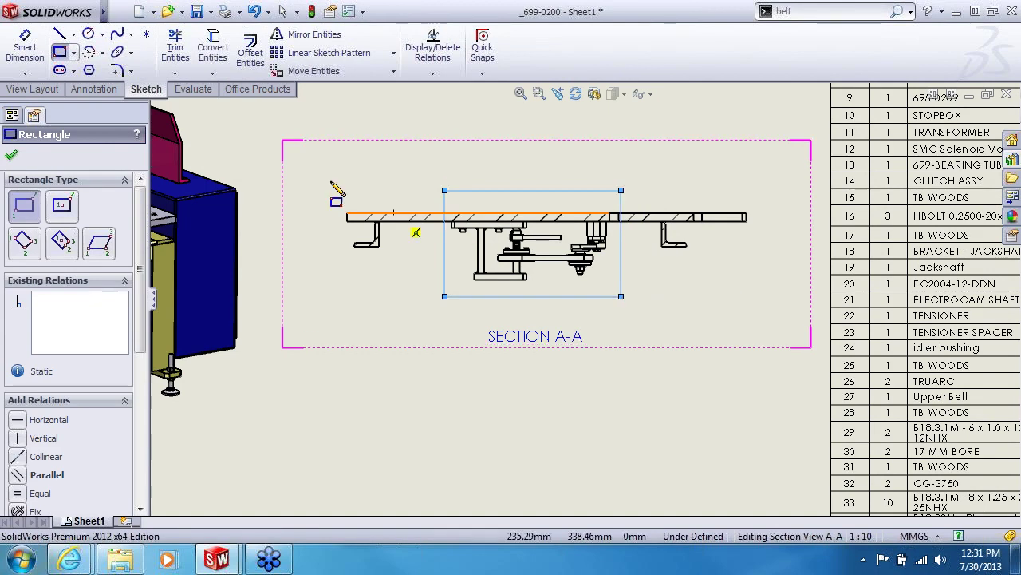
left_click(30, 90)
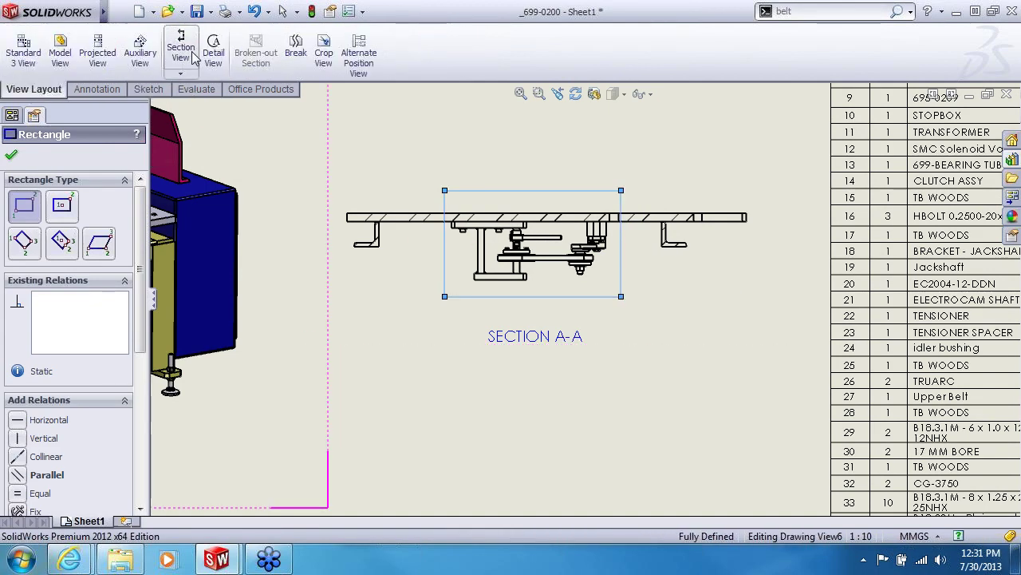
left_click(324, 57)
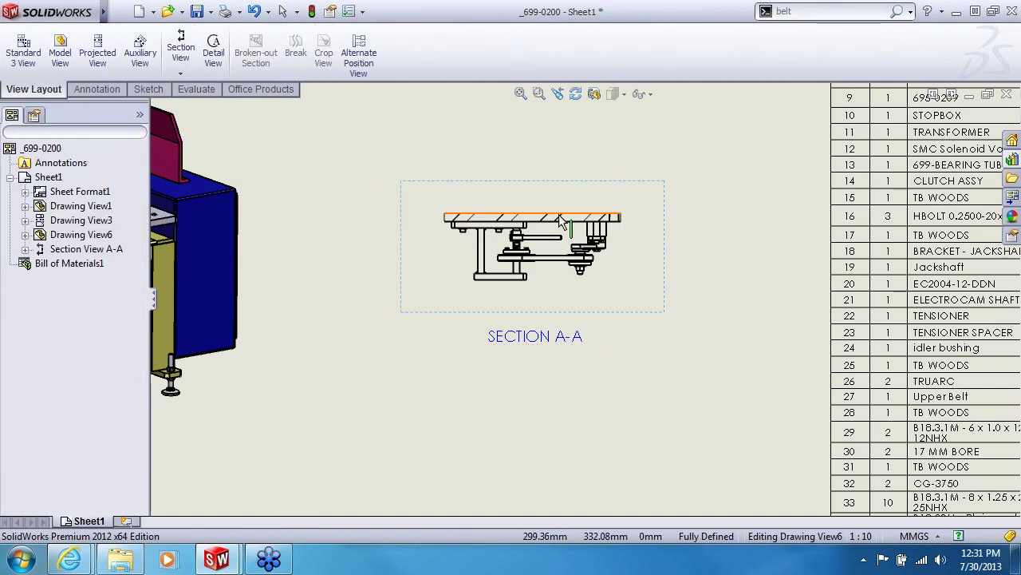
scroll(614, 263, "down", 3)
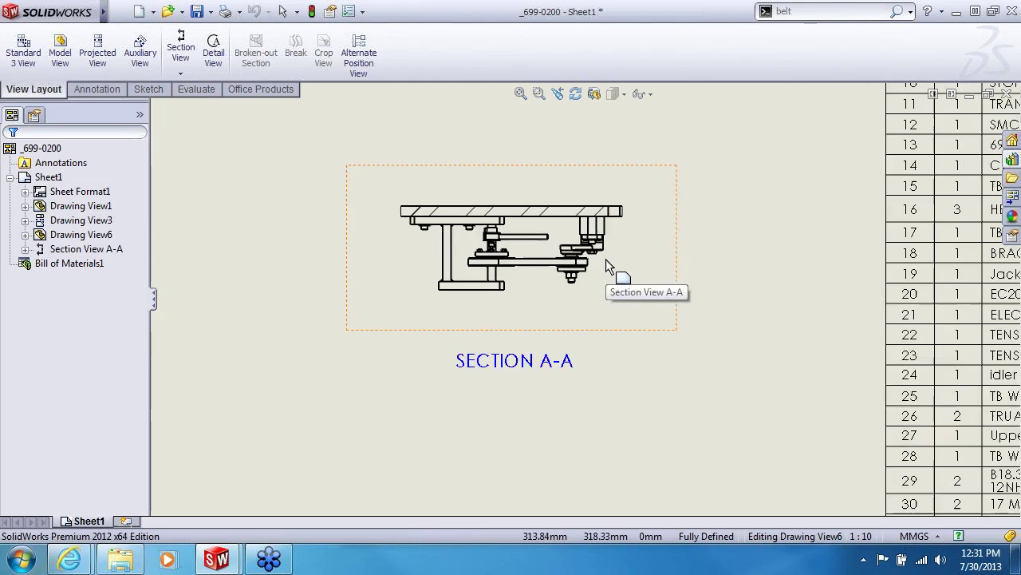
scroll(684, 310, "up", 5)
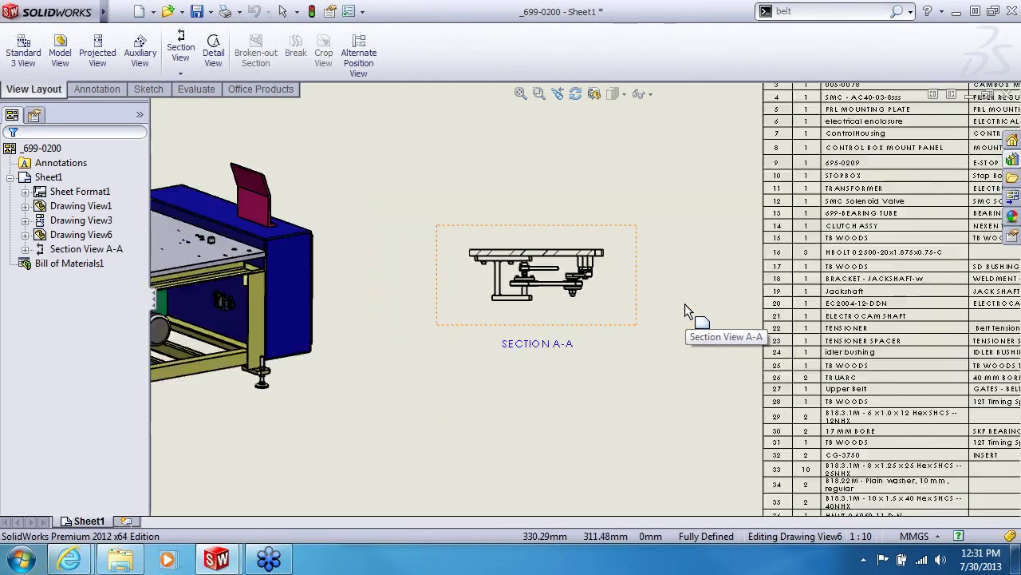
Give Section View A-A a custom 1:4 scale.
left_click(694, 253)
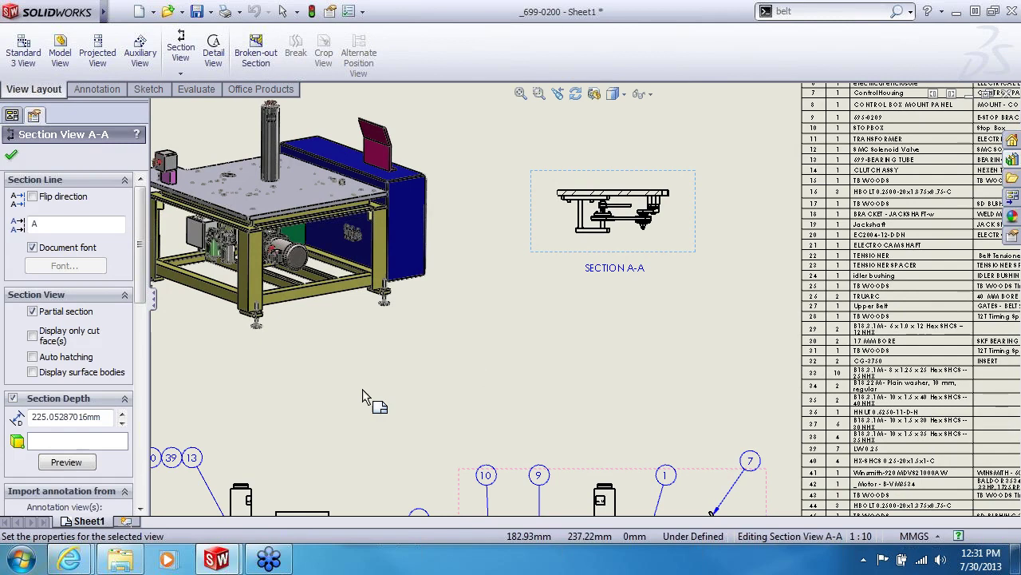
left_click_drag(142, 319, 147, 468)
left_click(70, 383)
left_click(114, 404)
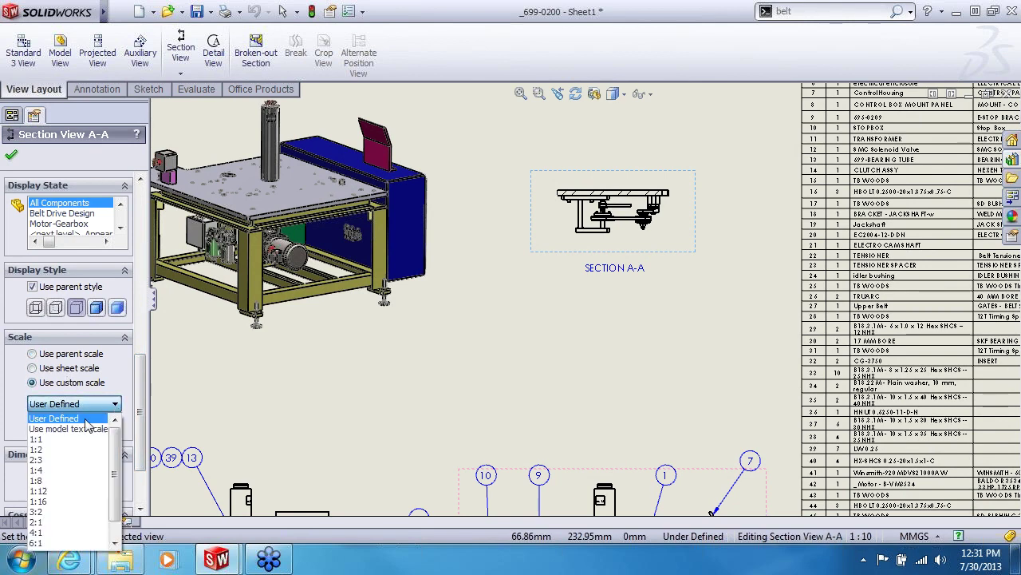
left_click(62, 470)
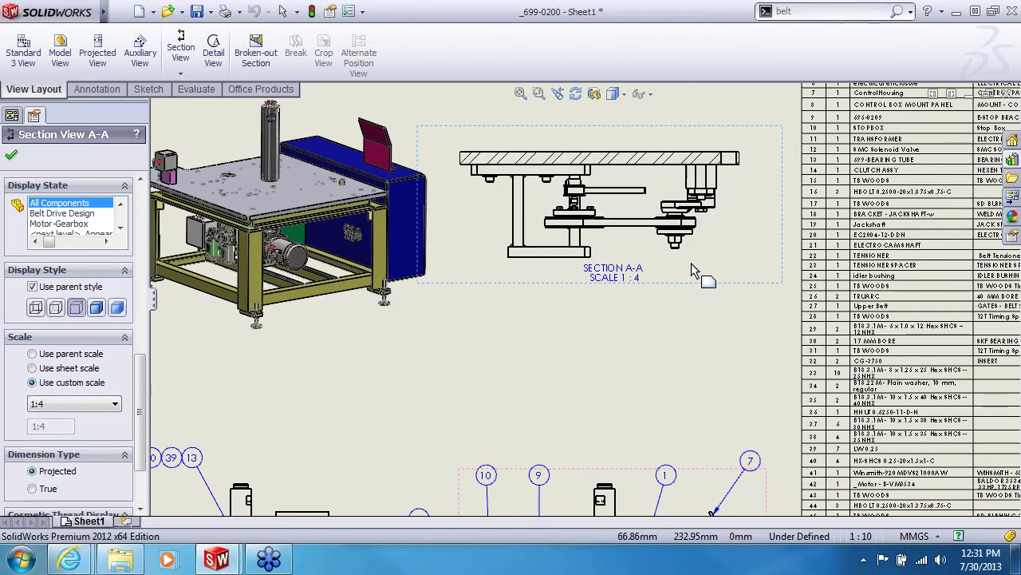
Reposition Section A-A beside the 3D view and preview auto balloons on it.
left_click_drag(694, 293, 703, 348)
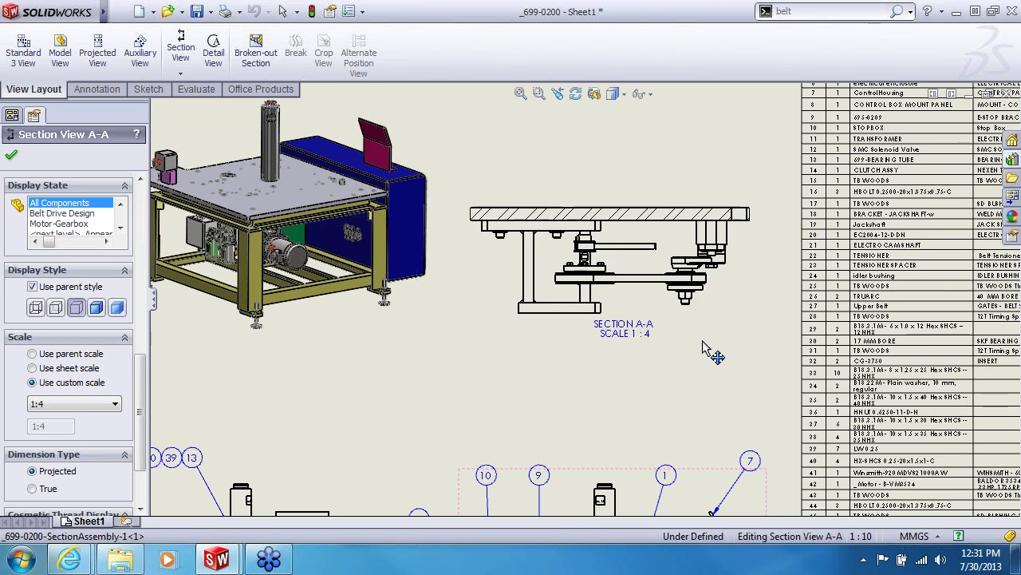
scroll(651, 277, "up", 2)
scroll(711, 379, "down", 3)
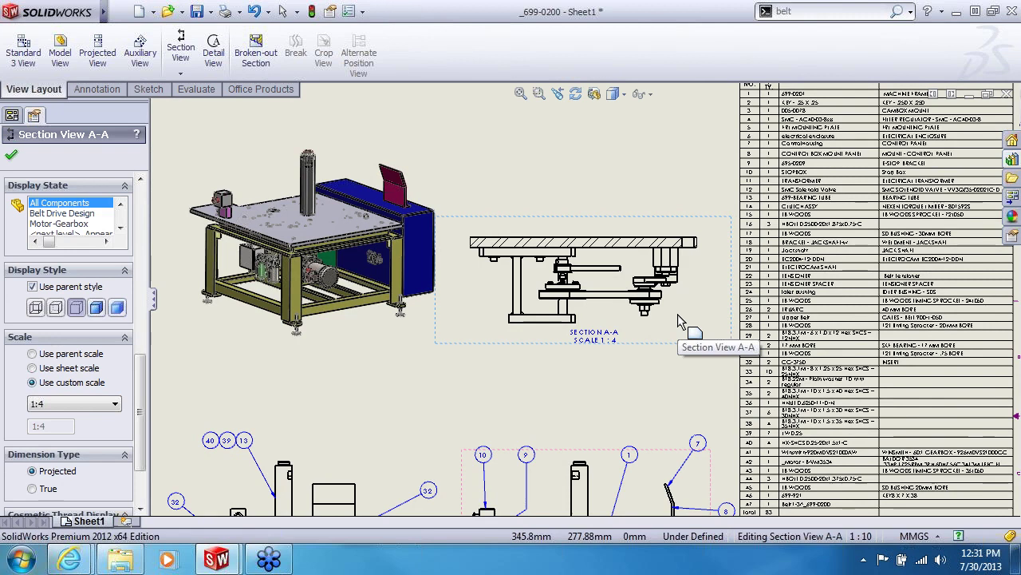
middle_click_drag(677, 314, 628, 251)
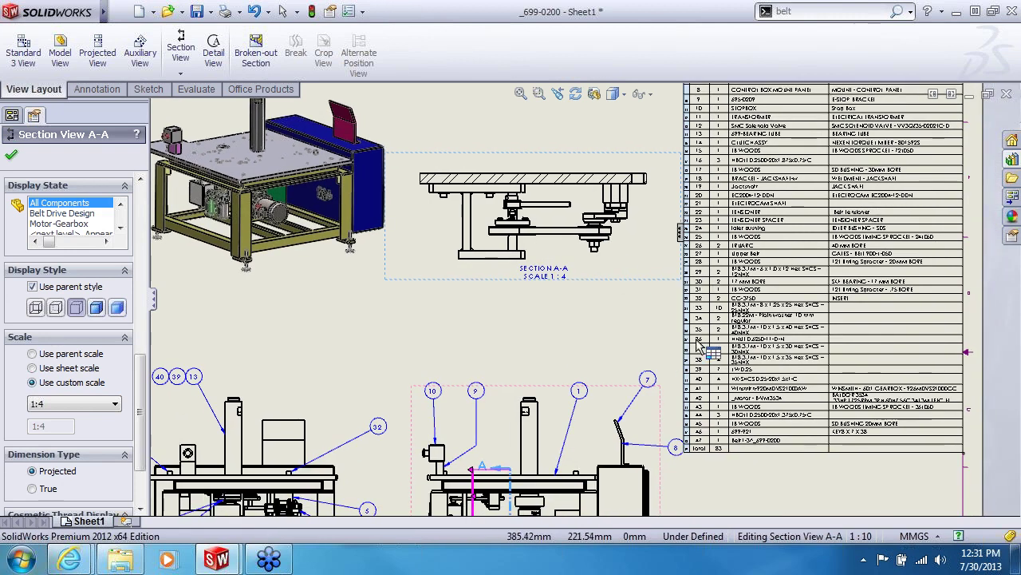
middle_click_drag(485, 165, 526, 249)
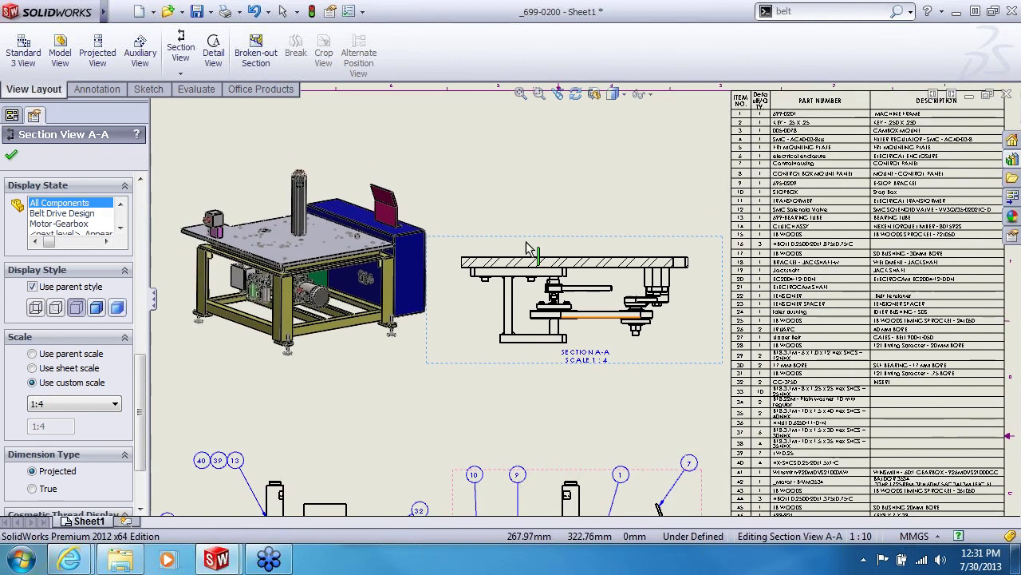
left_click(93, 89)
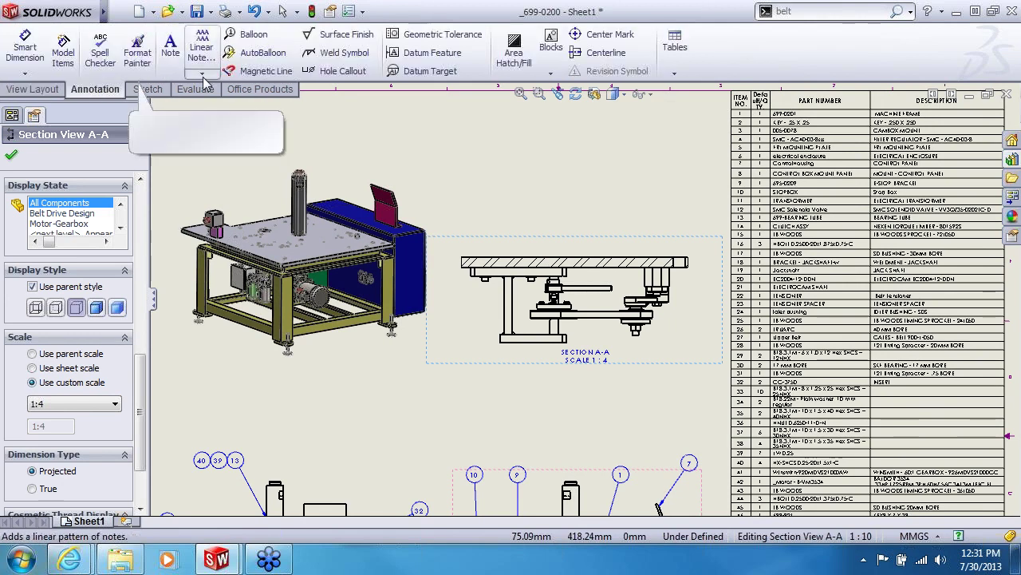
left_click(254, 53)
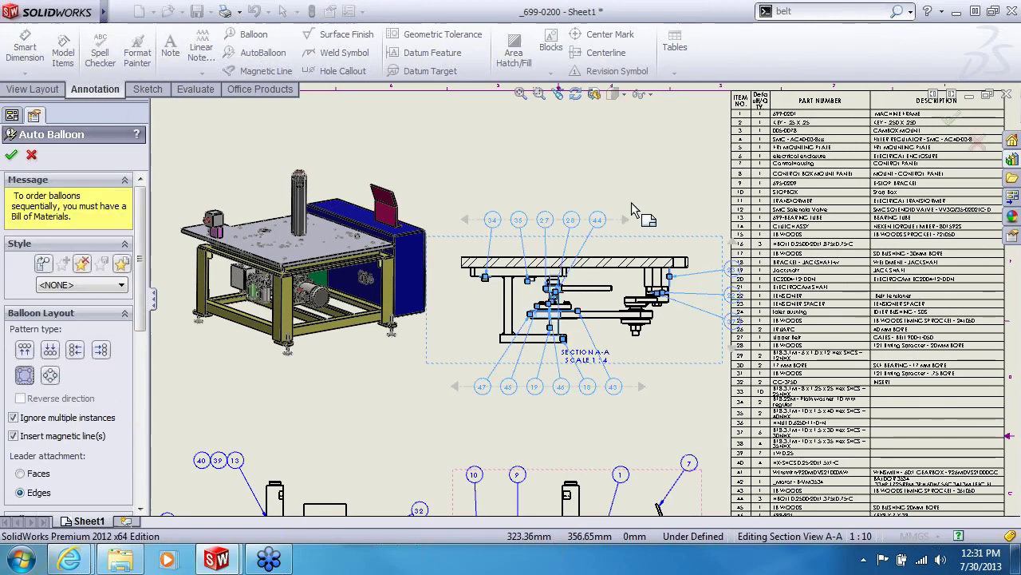
Accept the auto balloons and align balloons 23, 22 and 37 along a line at about 54°.
left_click(13, 157)
scroll(715, 265, "down", 2)
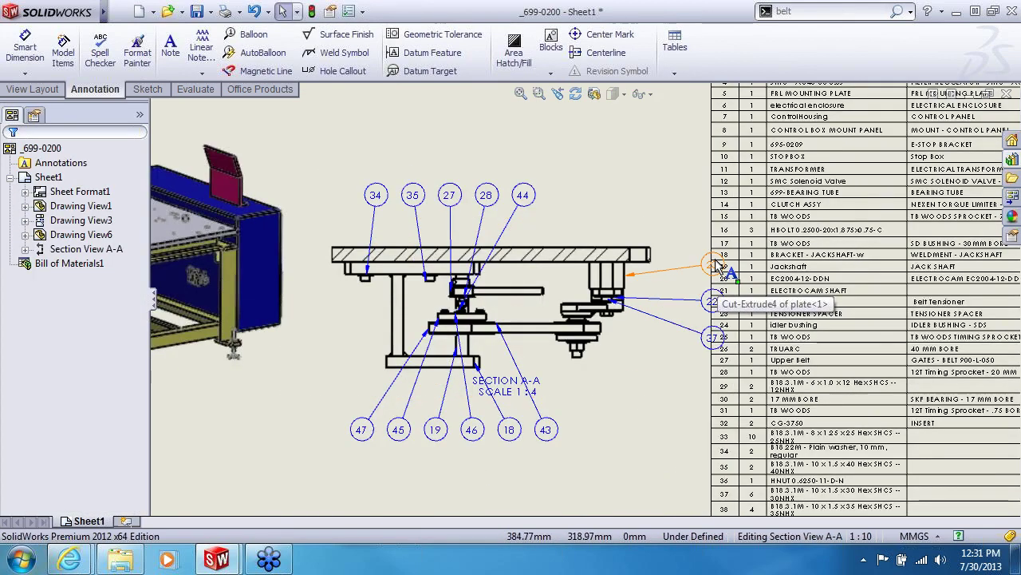
left_click(715, 260)
left_click_drag(716, 230, 681, 230)
left_click_drag(712, 380, 617, 438)
left_click_drag(683, 232, 699, 261)
left_click_drag(616, 427, 601, 401)
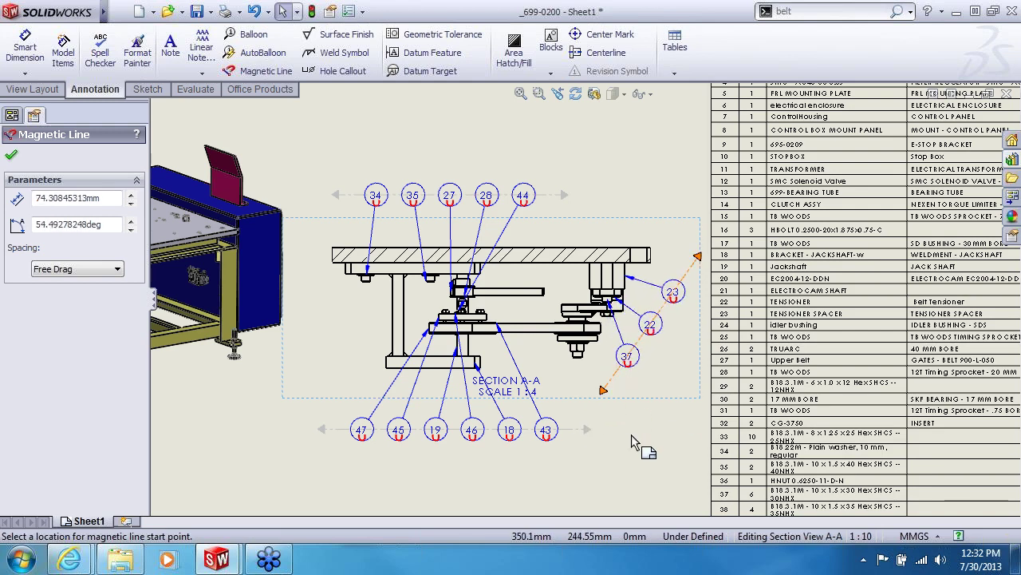
key("Escape")
scroll(648, 436, "up", 2)
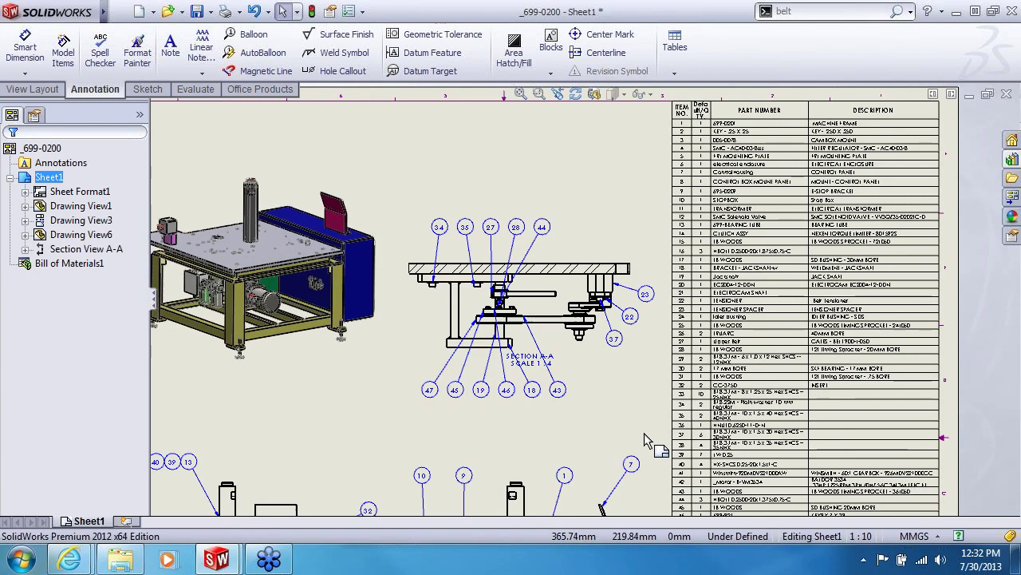
Fit the whole DRIVE BASE sheet in view and select isometric Drawing View6.
scroll(570, 405, "up", 3)
middle_click_drag(563, 404, 557, 338)
scroll(540, 294, "down", 1)
middle_click_drag(540, 294, 542, 305)
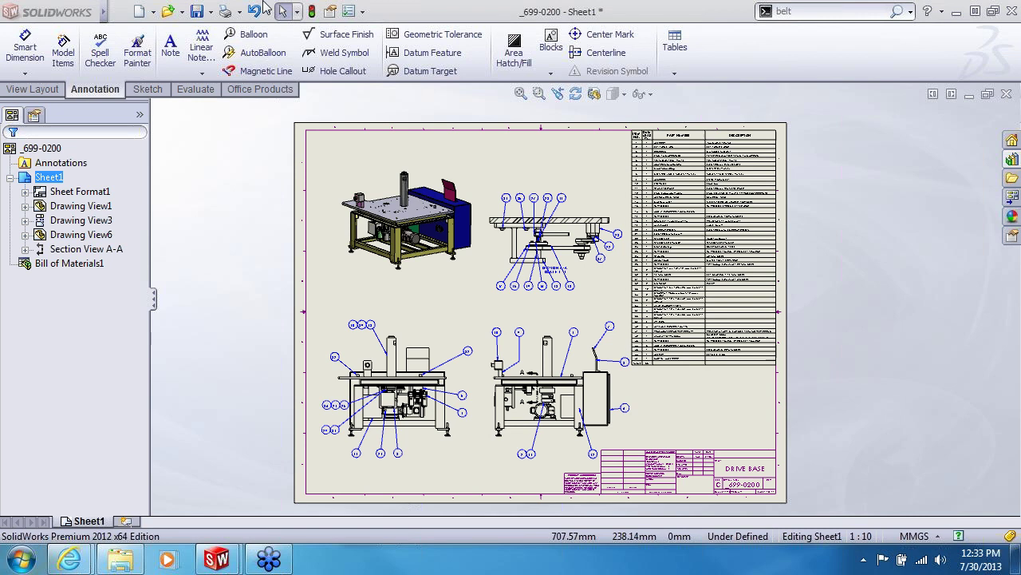
left_click(370, 156)
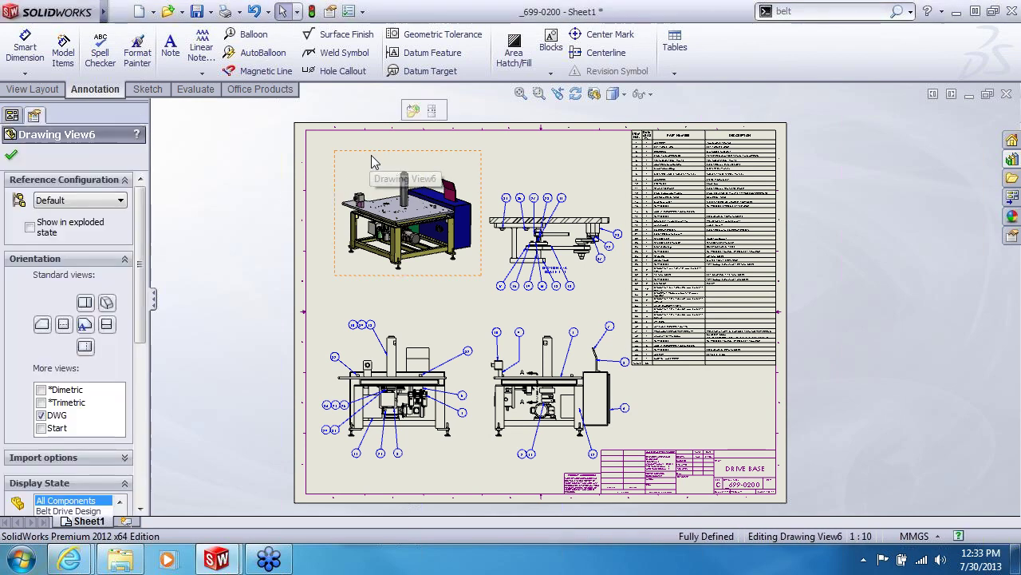
Open the _699-0200 assembly from the isometric view, rebuild it, and rotate the model.
left_click(408, 111)
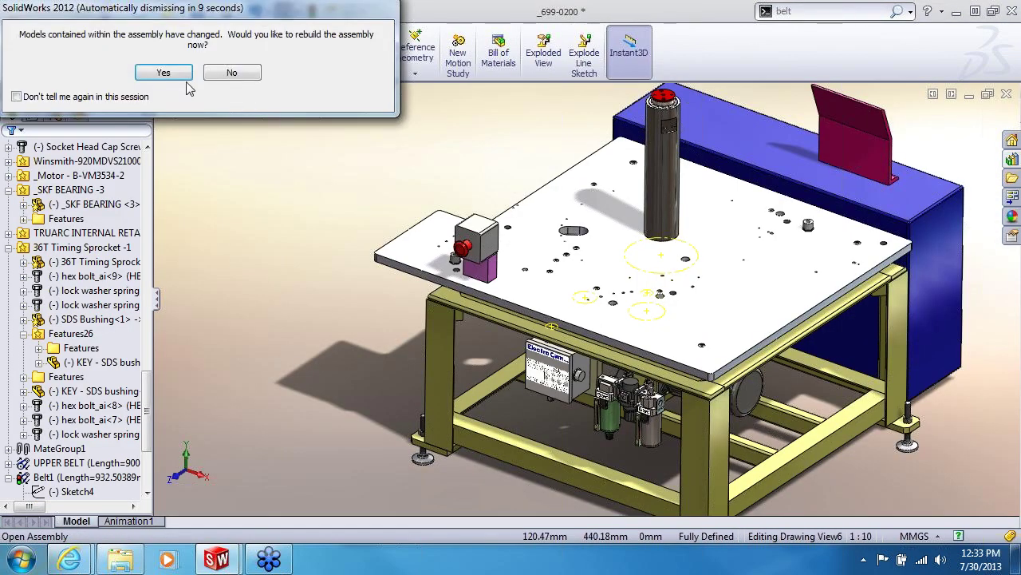
left_click(164, 72)
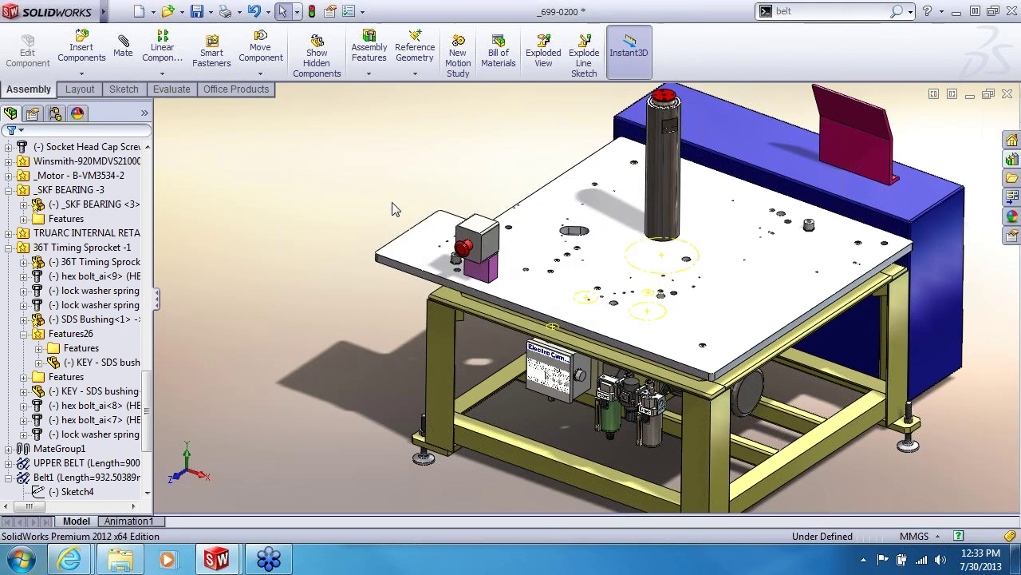
right_click(146, 117)
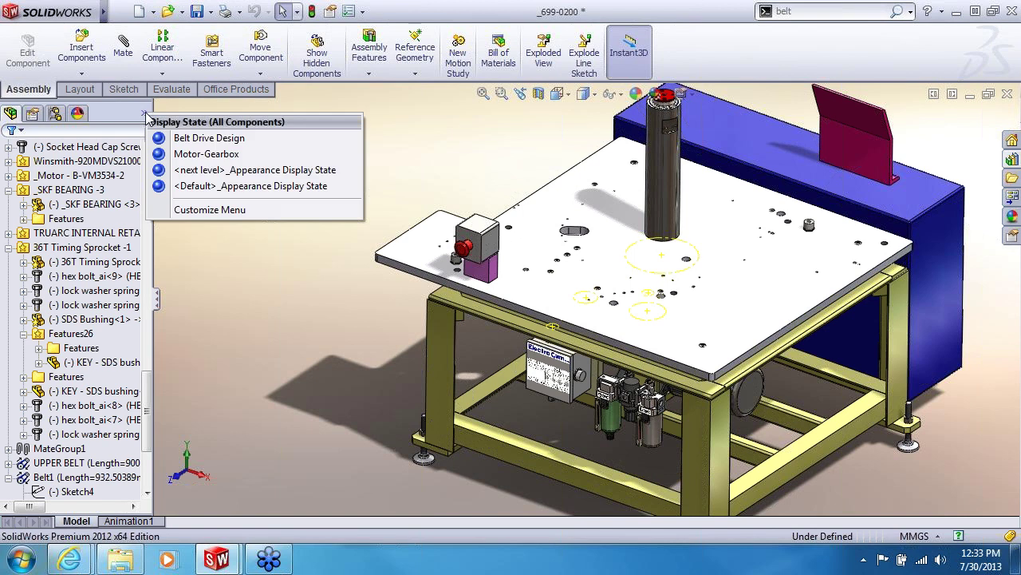
left_click(199, 152)
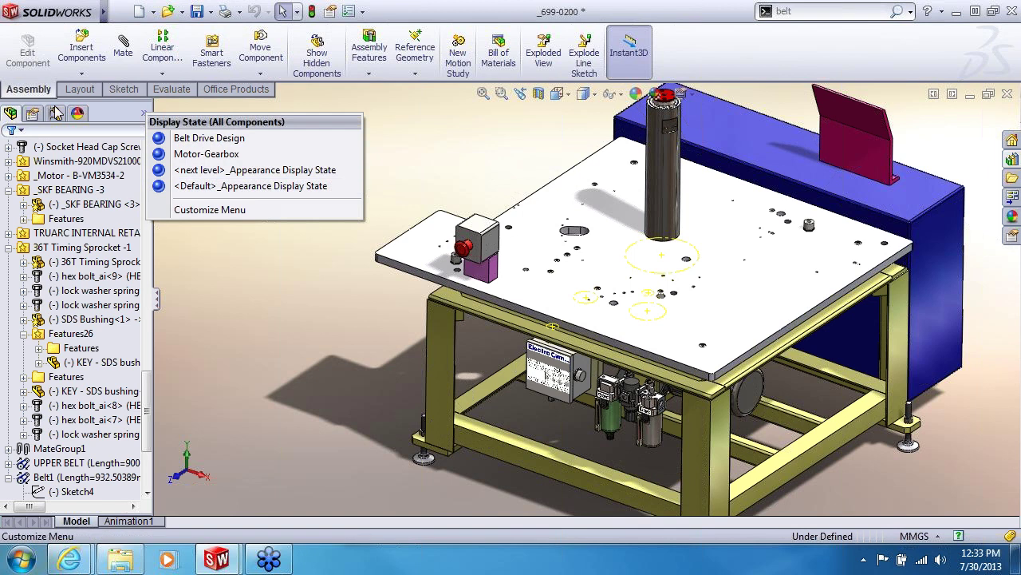
left_click(289, 288)
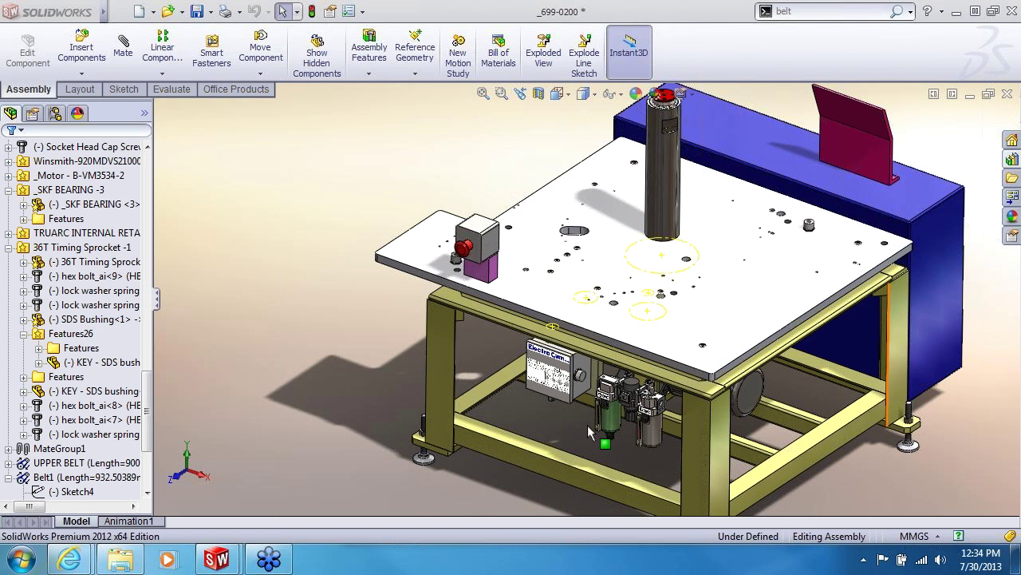
left_click(786, 303)
middle_click_drag(786, 304, 942, 268)
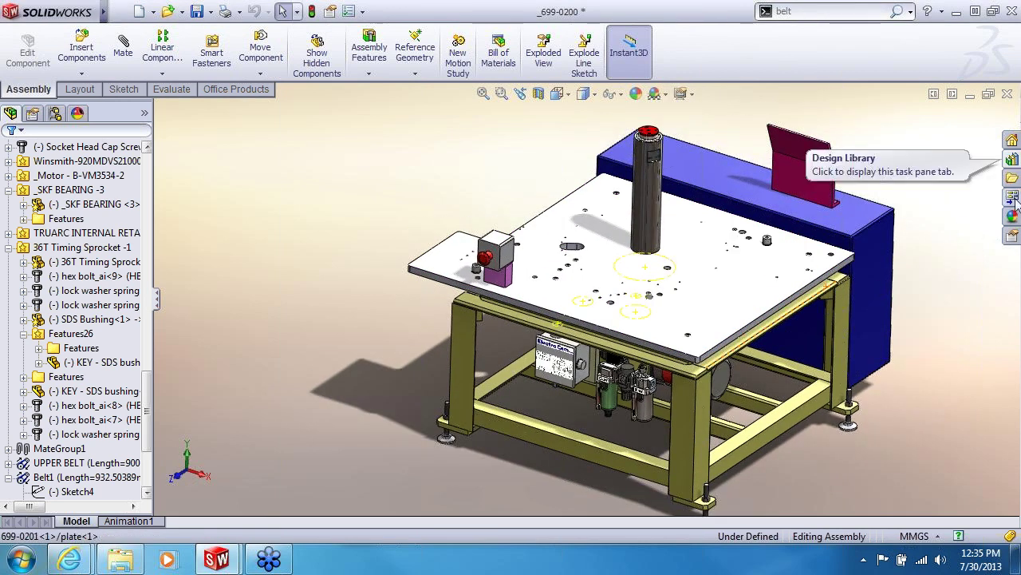
Browse the Design Library's SolidWorks Content Weldments profiles, then go to the Evaluate tools.
left_click(1012, 160)
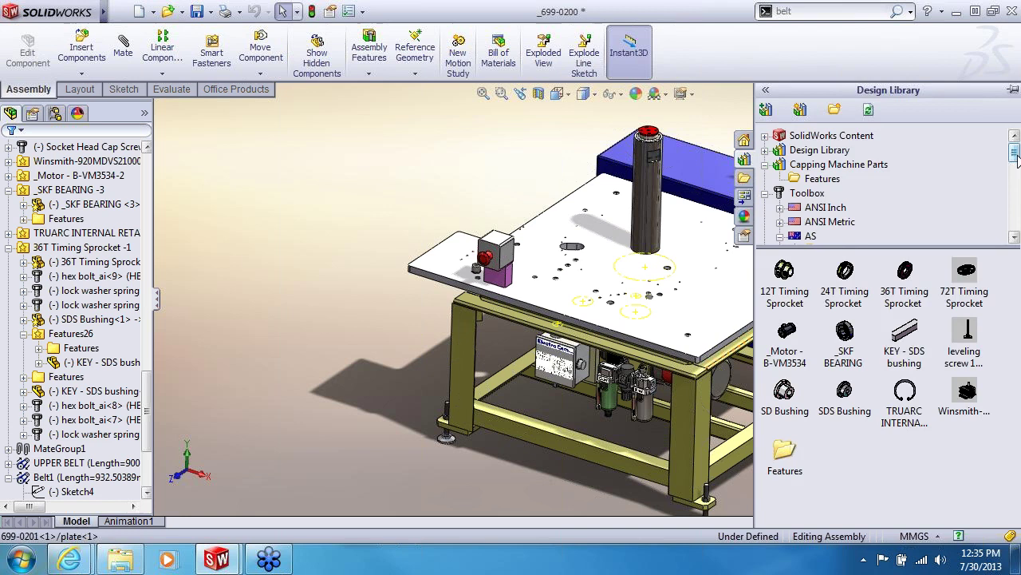
left_click(765, 136)
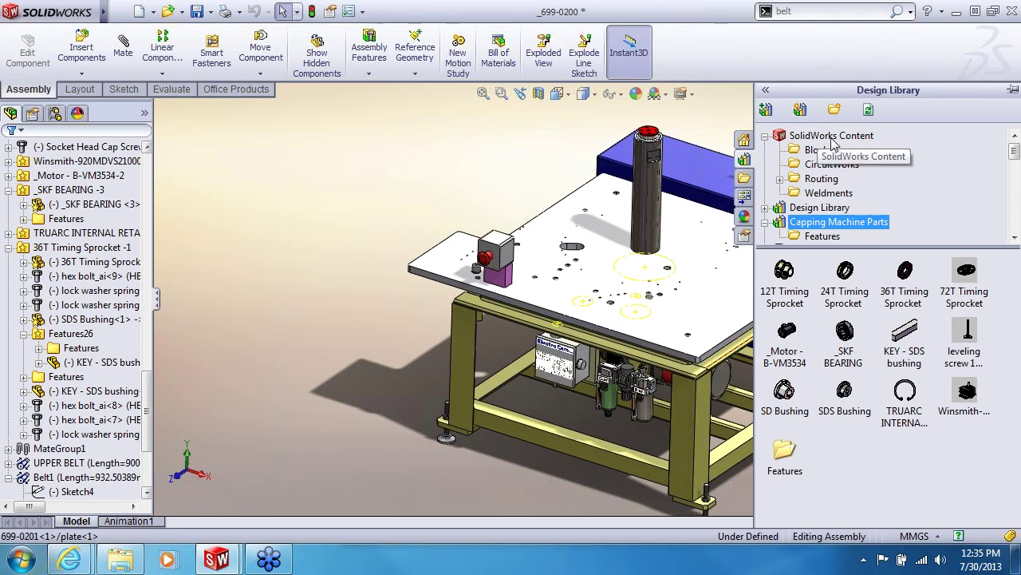
left_click(828, 193)
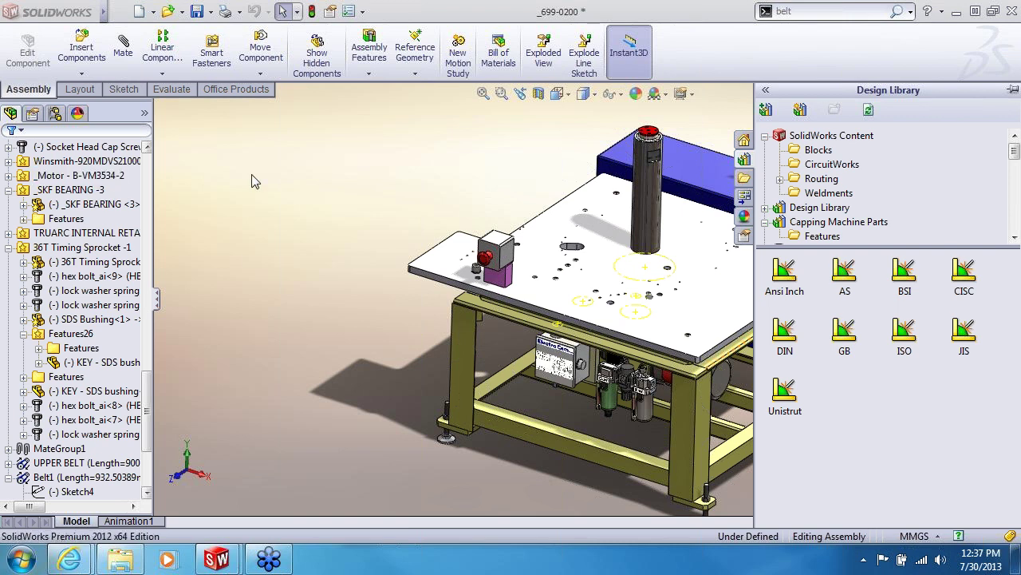
left_click(169, 90)
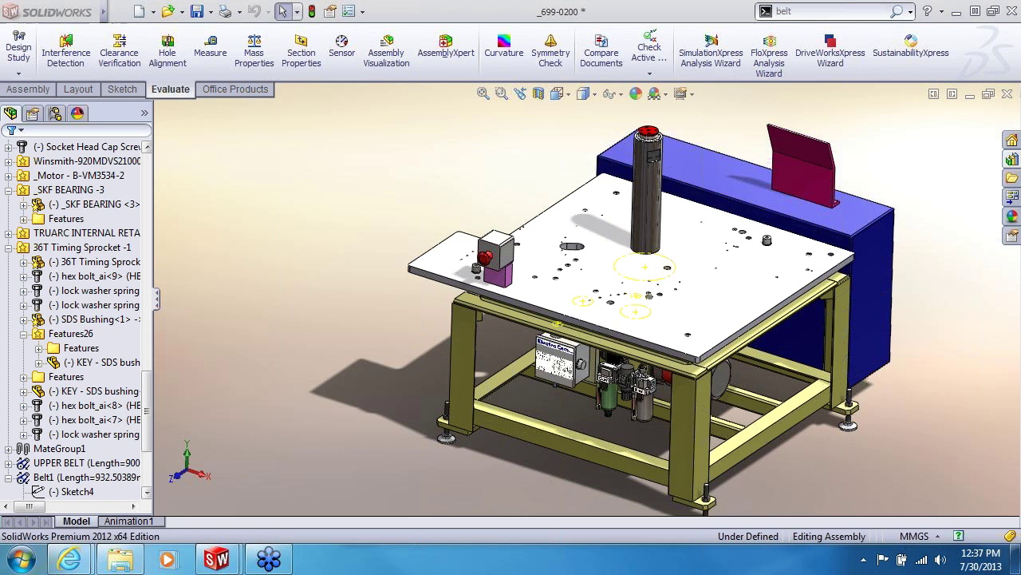
Select the bearing tube and open part 699-0411 in its own window.
left_click(648, 199)
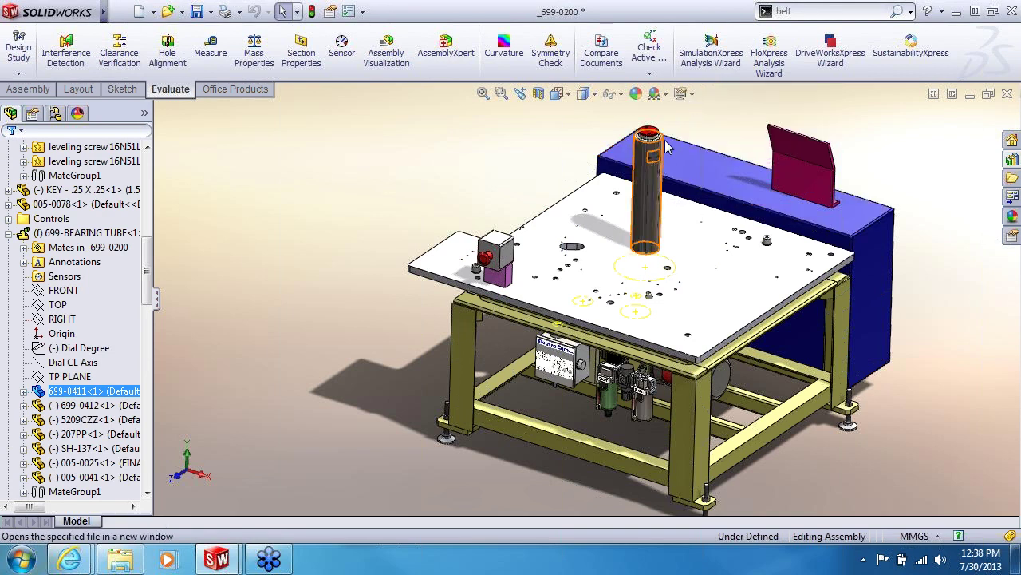
left_click(669, 146)
Inspect the 699-0411 tube, search for 'smart', then close the part via File.
middle_click_drag(457, 206, 383, 173)
scroll(391, 178, "down", 5)
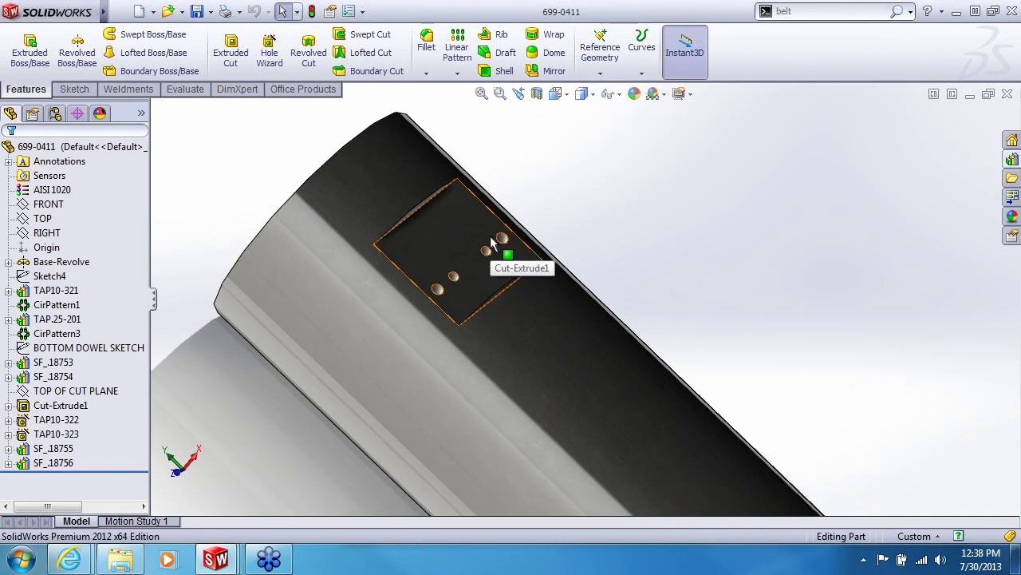
left_click(782, 8)
type("smart")
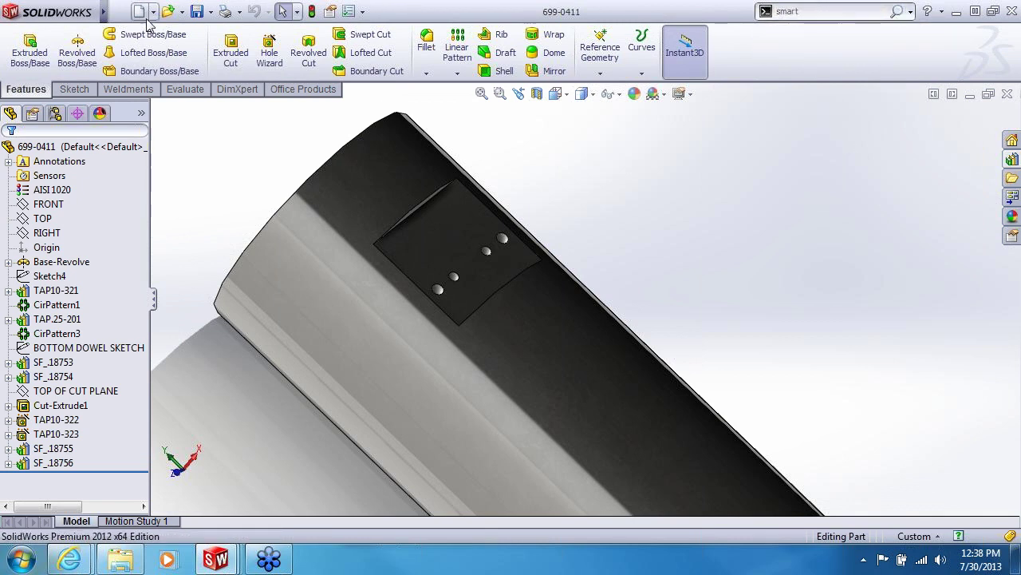
left_click(119, 12)
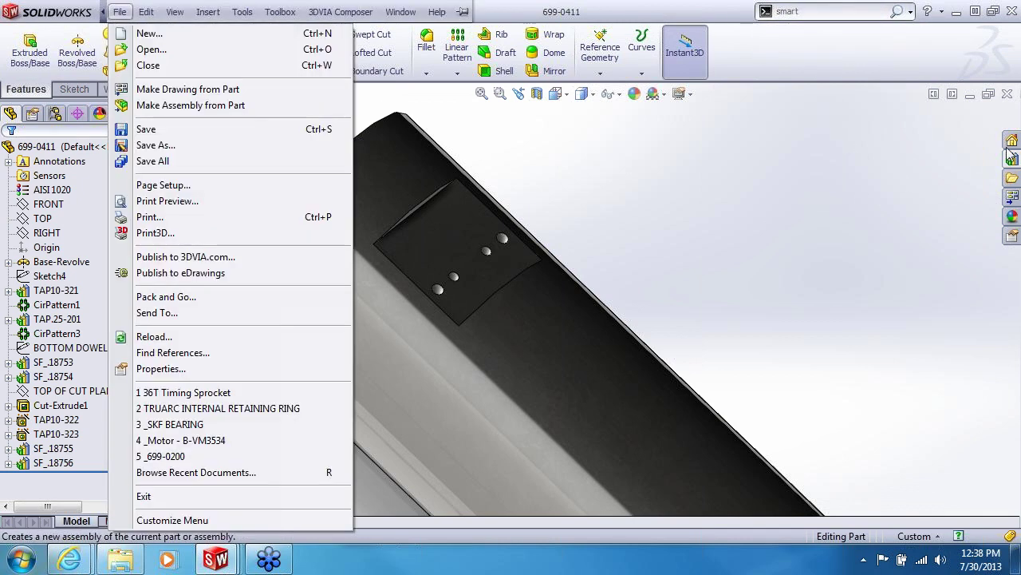
left_click(1007, 95)
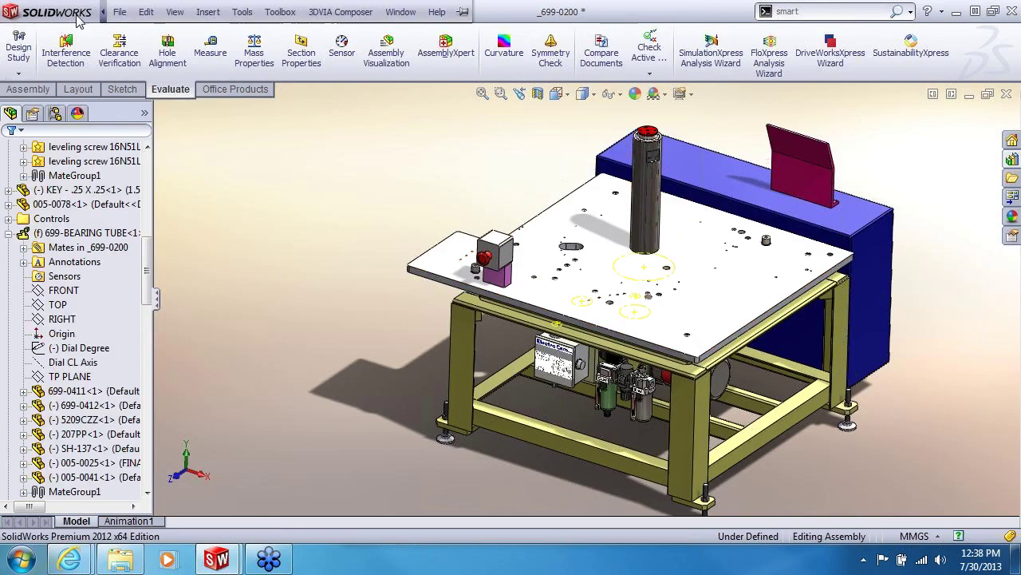
left_click(175, 12)
mouse_move(203, 13)
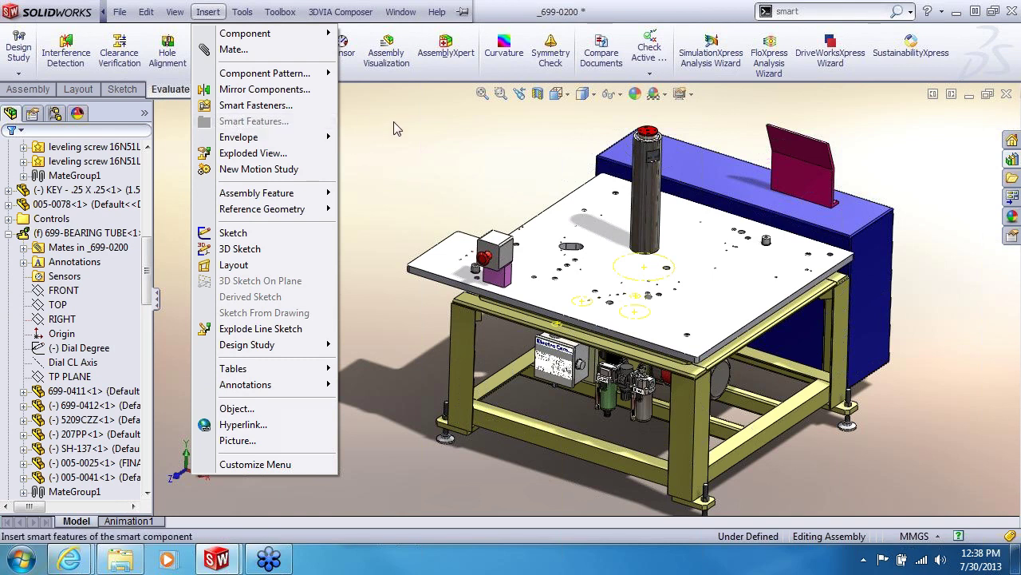
left_click(403, 148)
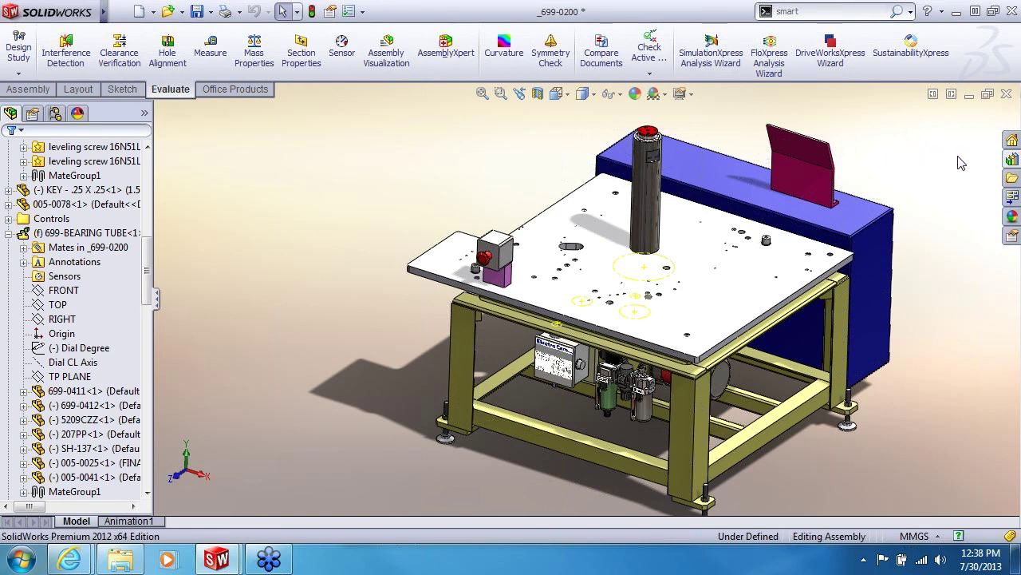
Launch SolidWorks Tutorials from the SolidWorks Resources pane.
left_click(1012, 141)
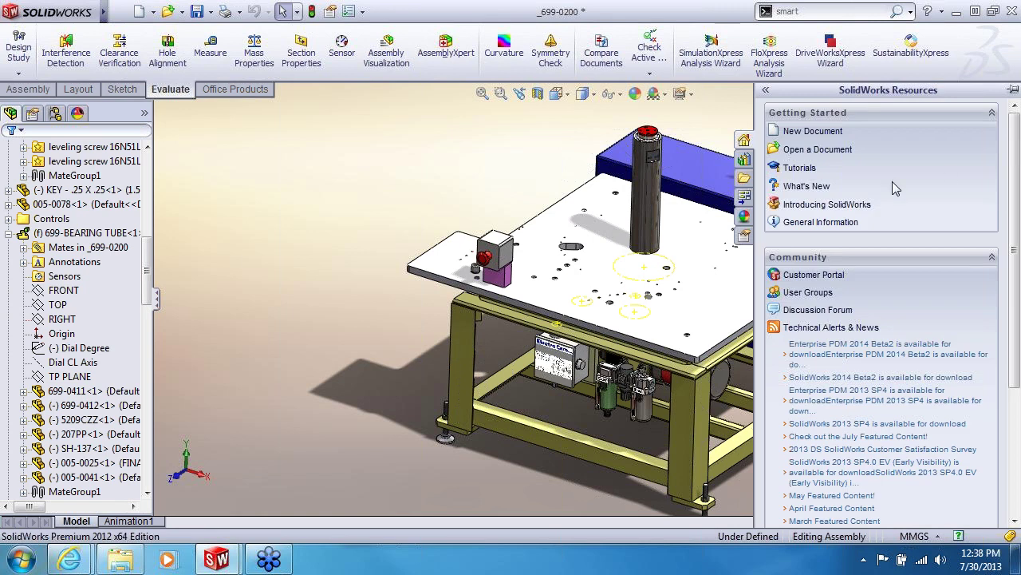
left_click(808, 173)
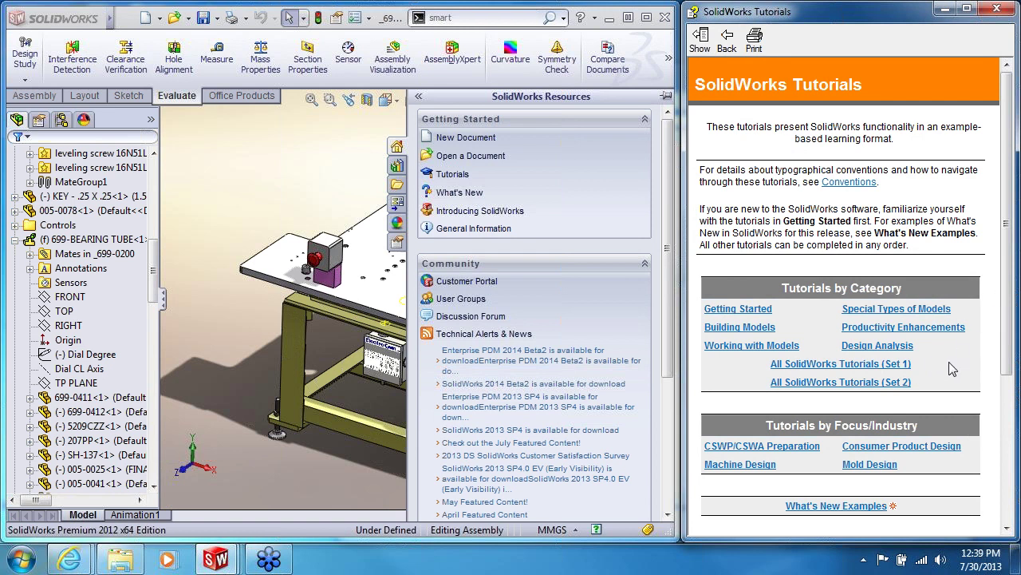
Browse All SolidWorks Tutorials Set 1 and Set 2, then close the Tutorials window.
left_click(903, 365)
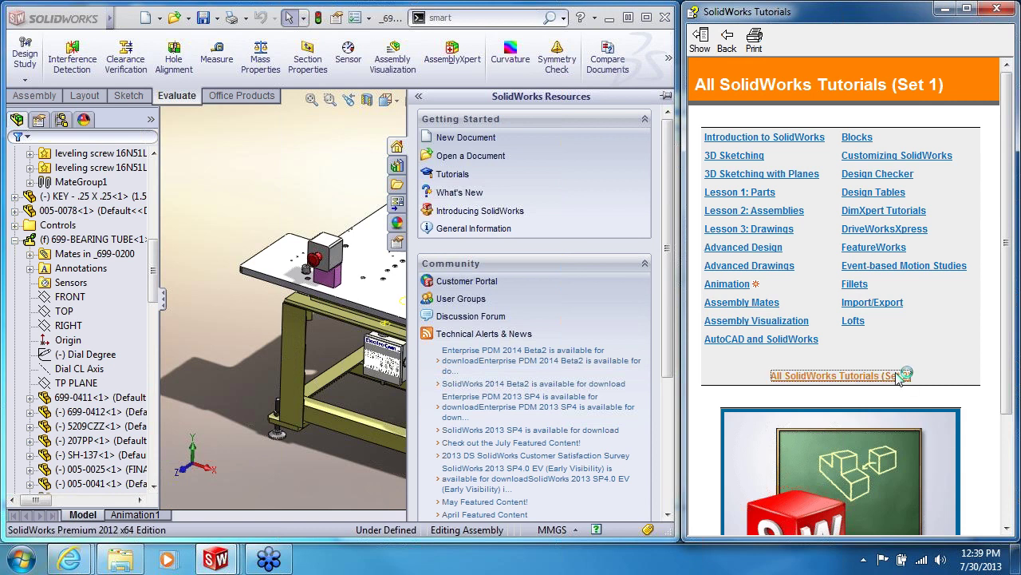
left_click(899, 375)
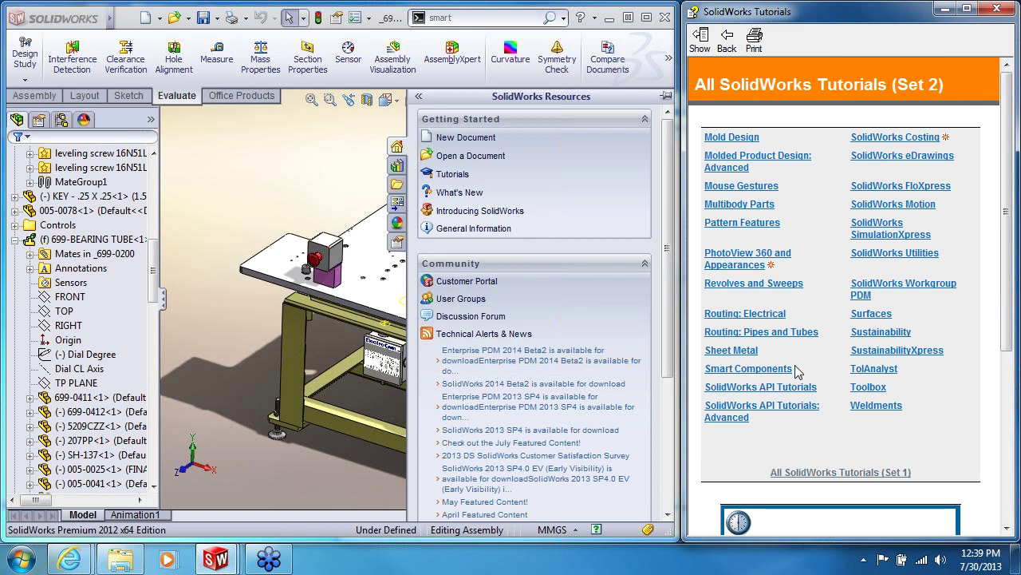
left_click(996, 12)
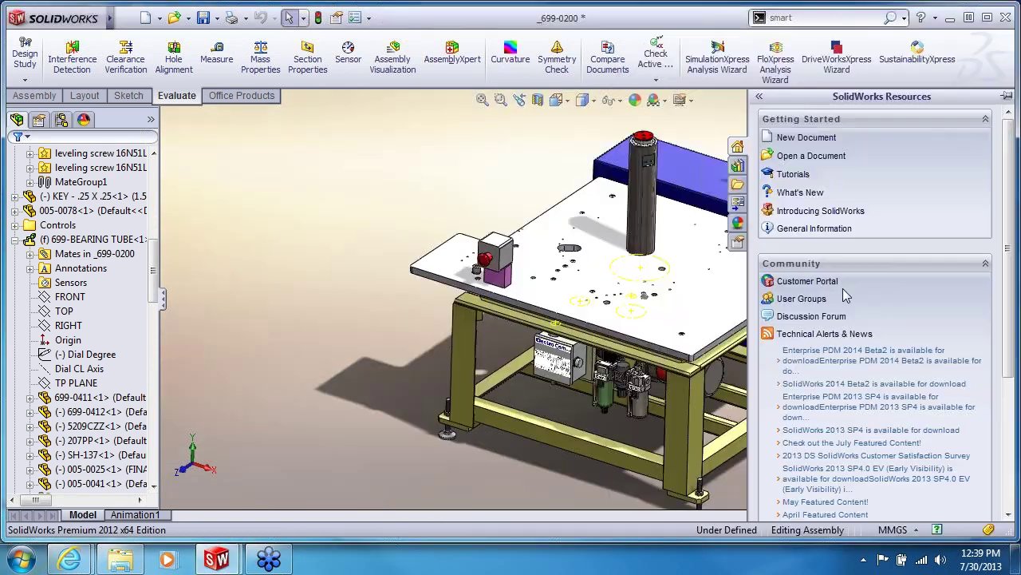